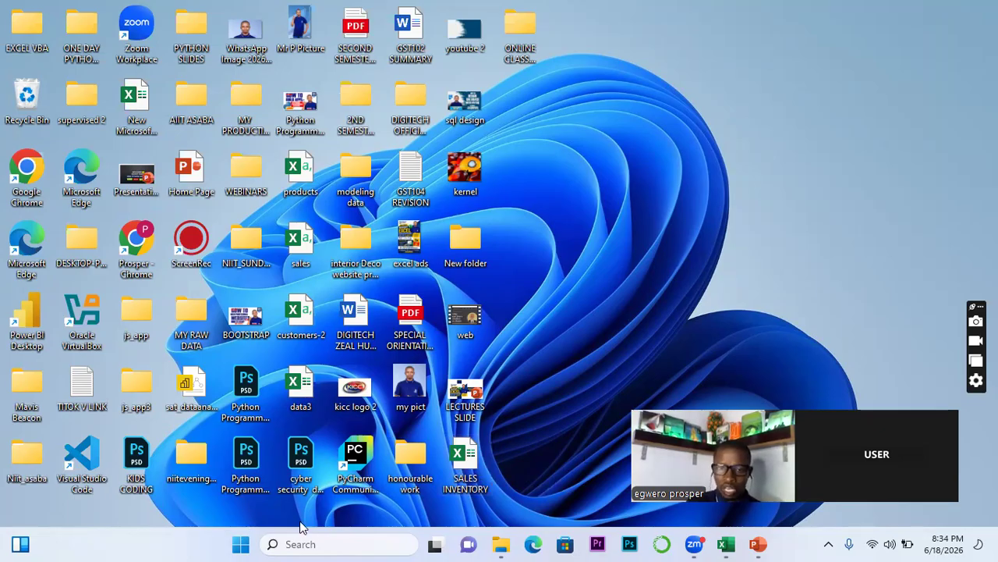
# Launch Excel from the pinned apps in the Start menu
pyautogui.click(241, 544)
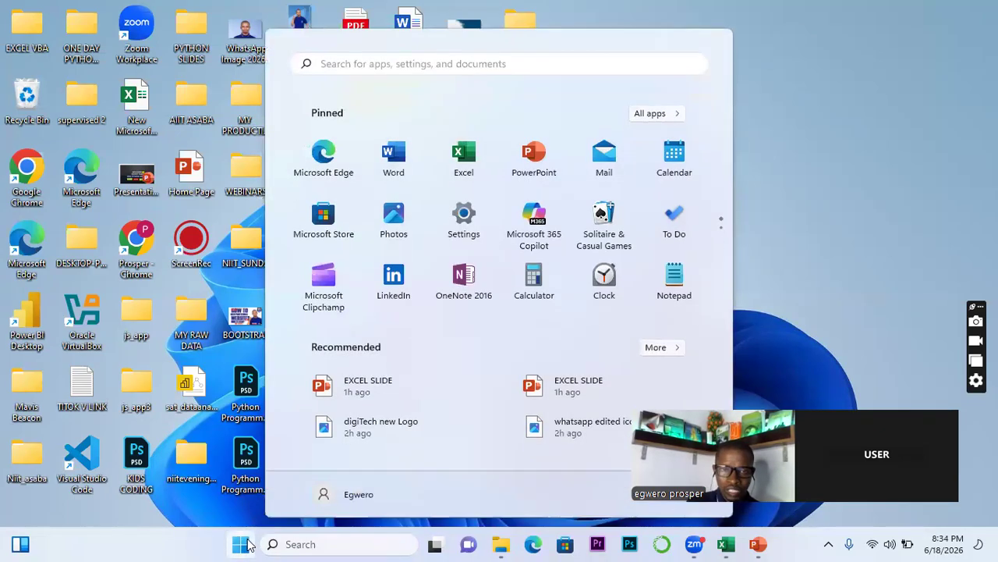
pyautogui.click(463, 159)
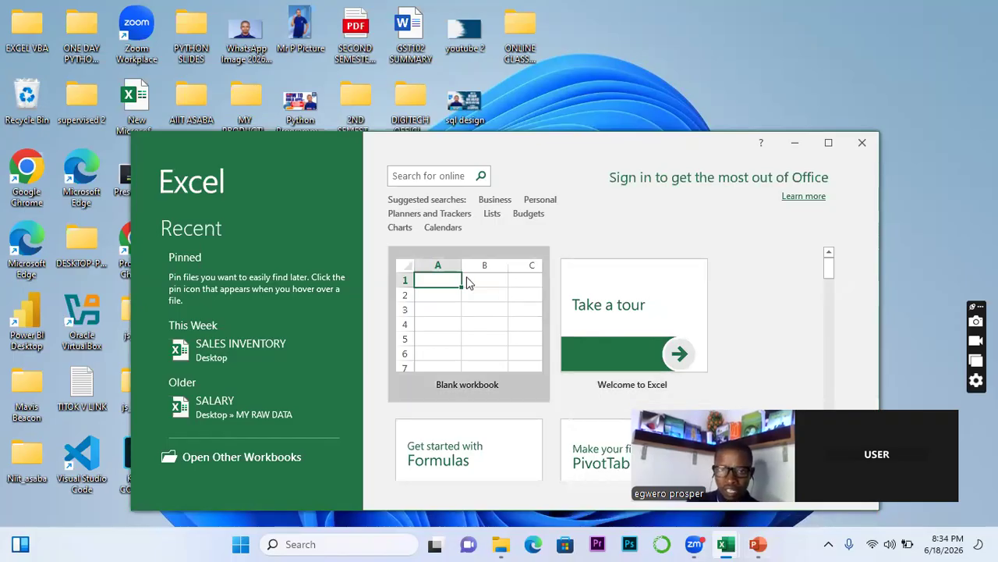
# Maximize the Excel start window and create a new blank workbook, Book2
pyautogui.click(831, 143)
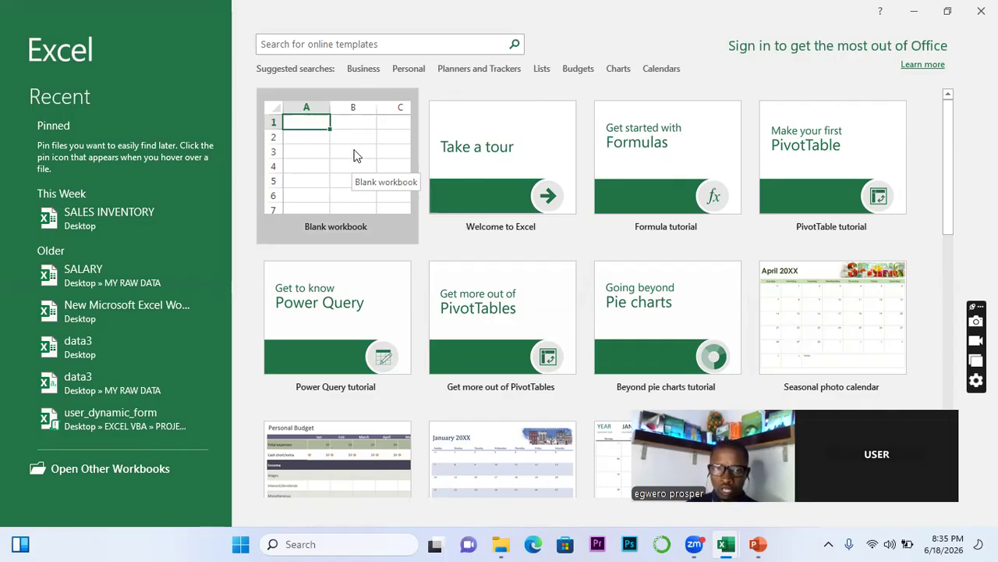
pyautogui.click(360, 161)
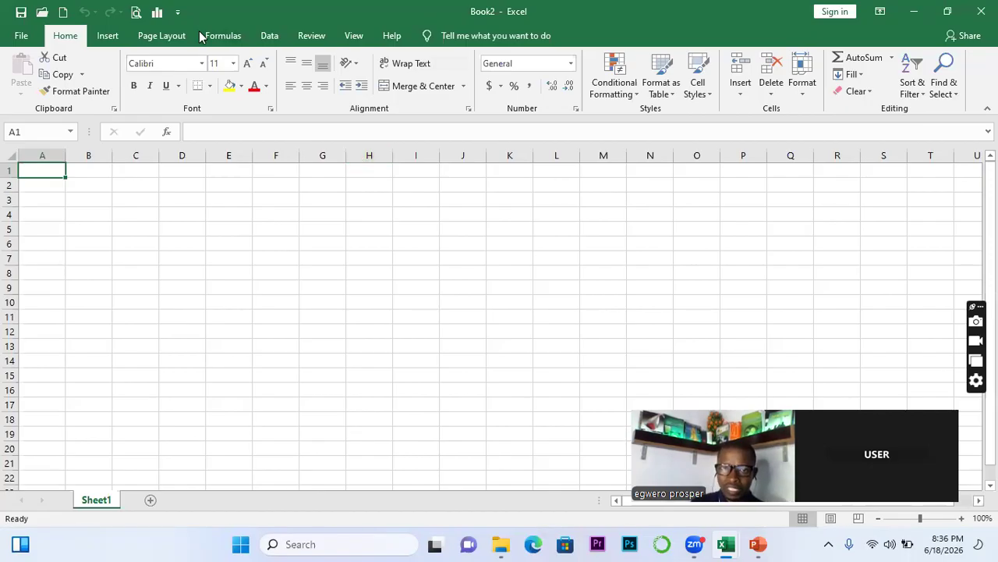
pyautogui.click(396, 221)
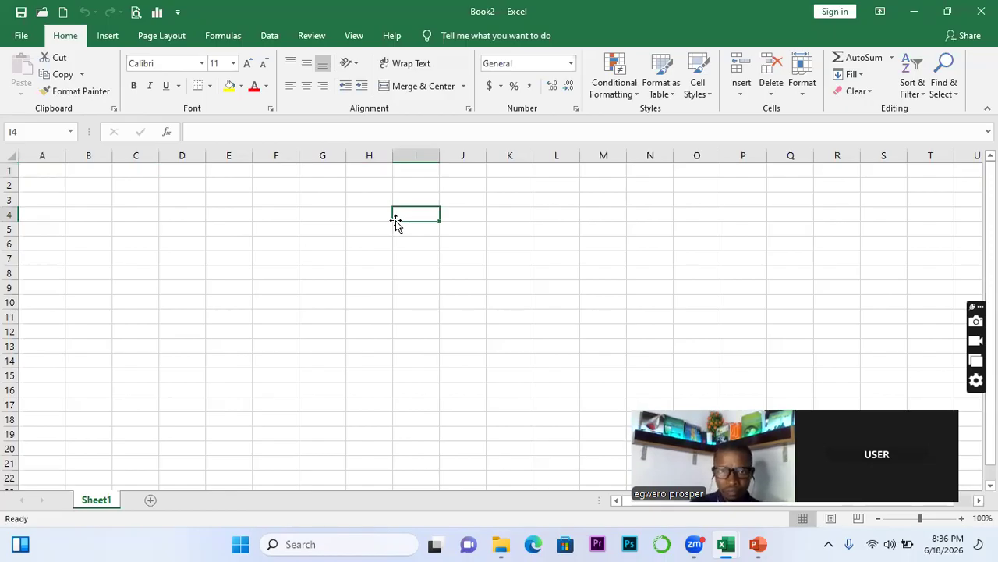
pyautogui.click(315, 186)
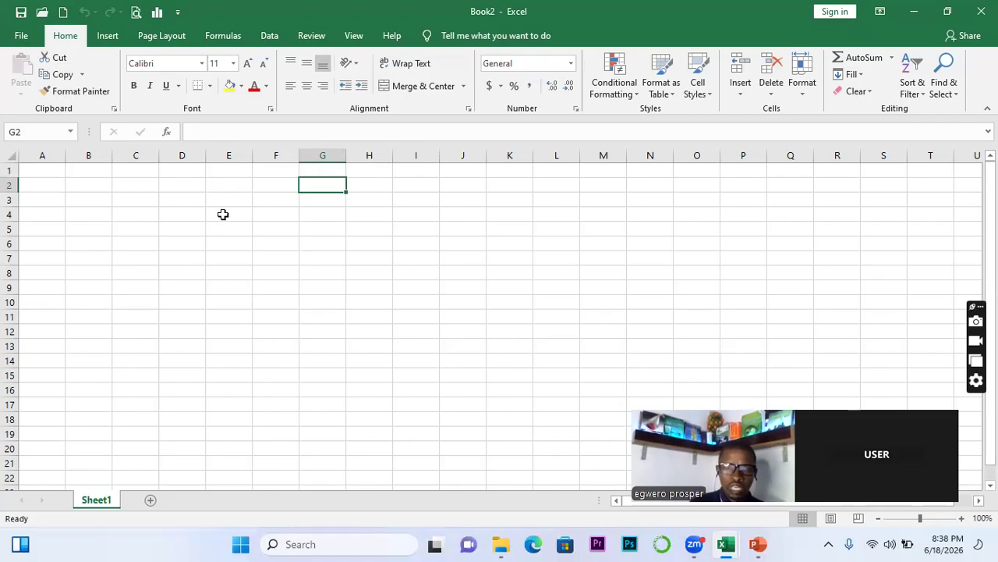
# Keep the Normal margin preset on the Page Layout tab, leaving Custom Margins unchanged
pyautogui.click(141, 38)
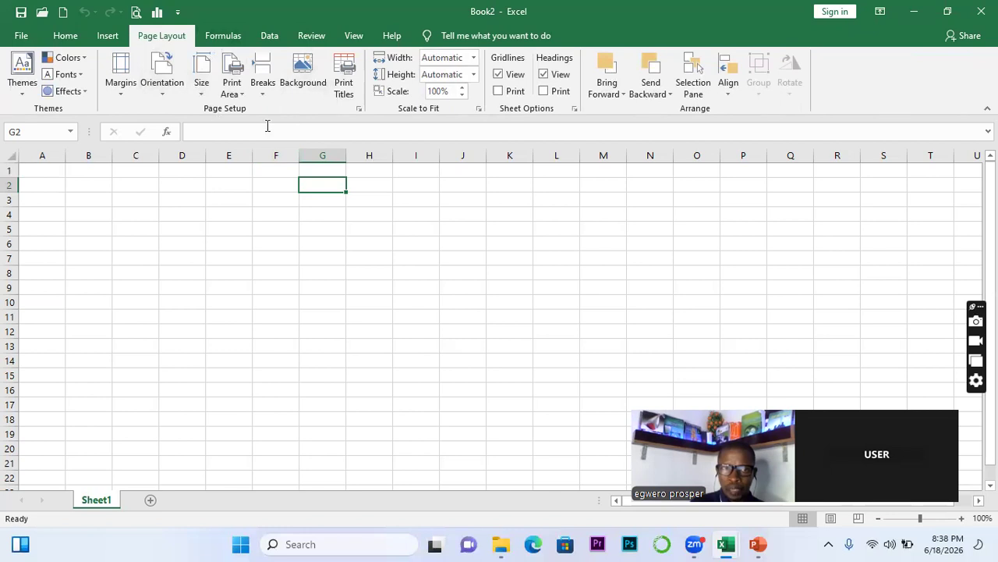
pyautogui.click(121, 100)
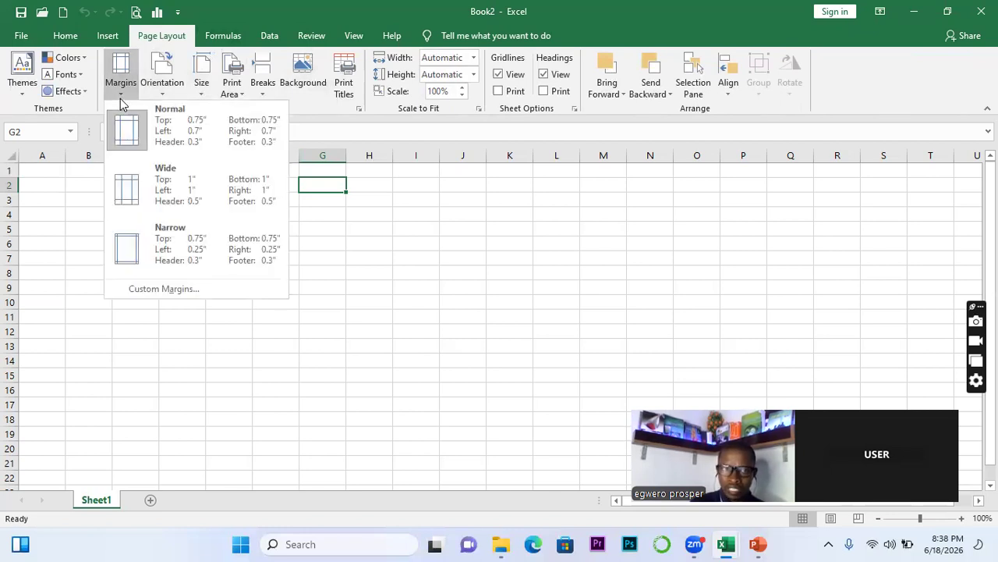
pyautogui.click(159, 133)
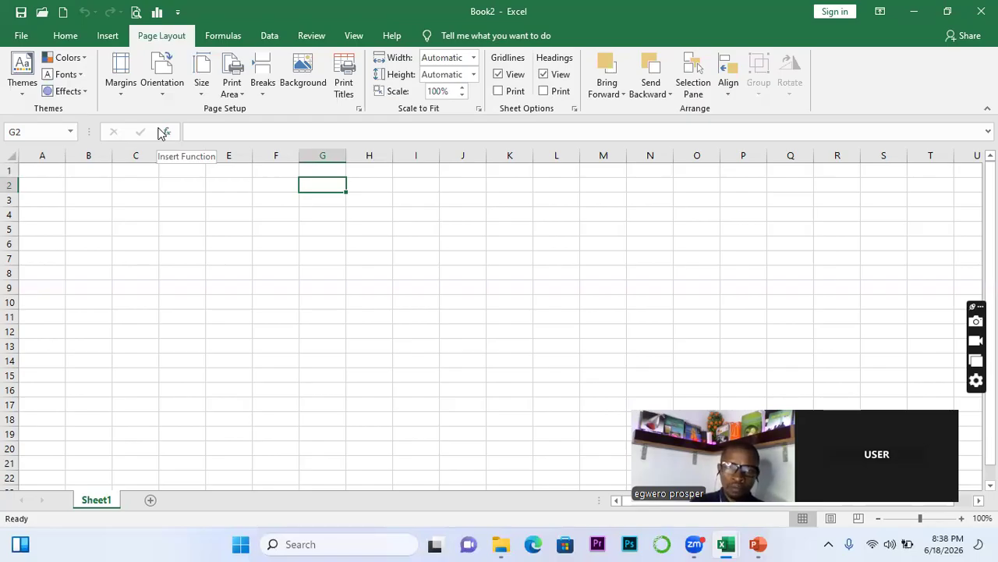
pyautogui.click(121, 85)
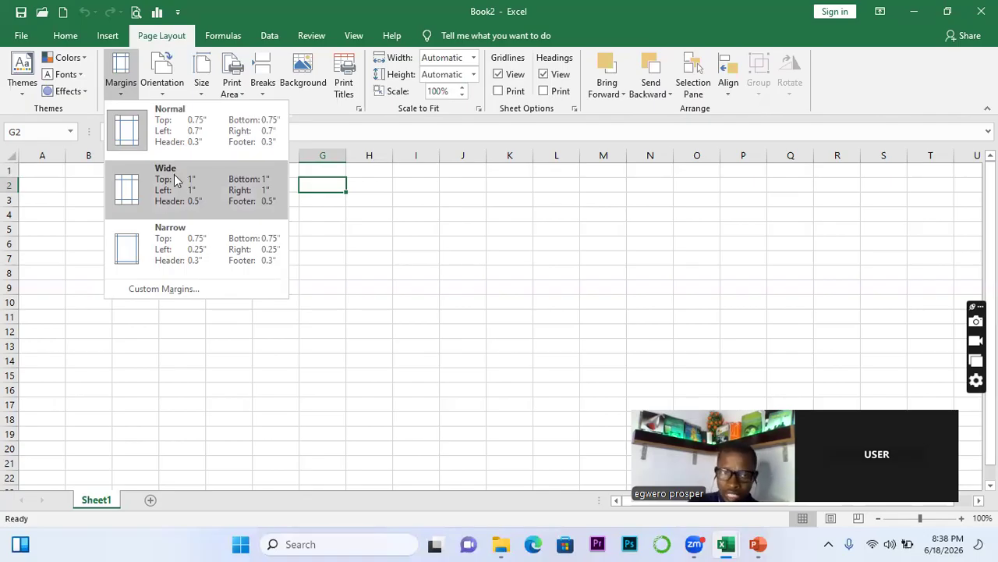
pyautogui.click(168, 289)
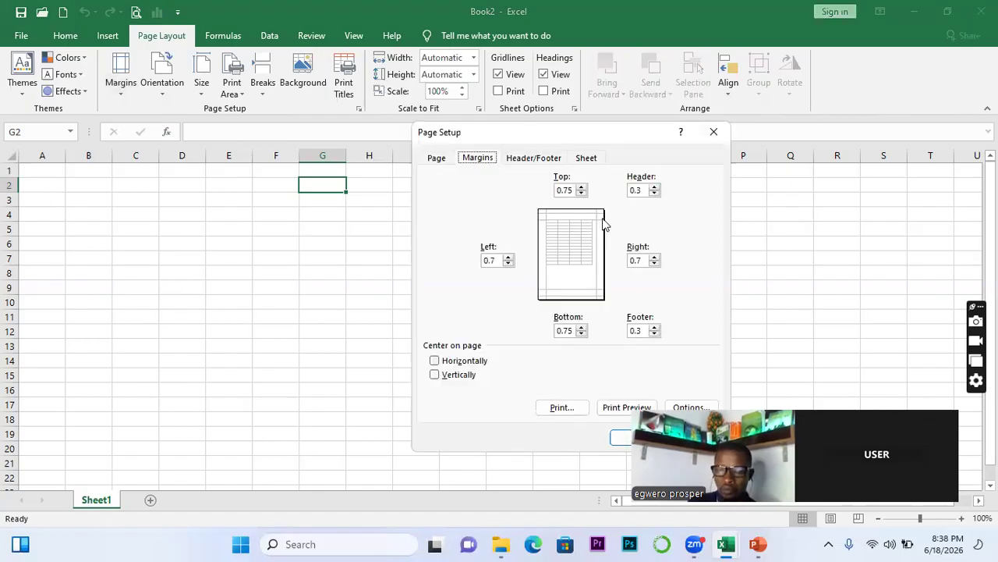
pyautogui.click(703, 134)
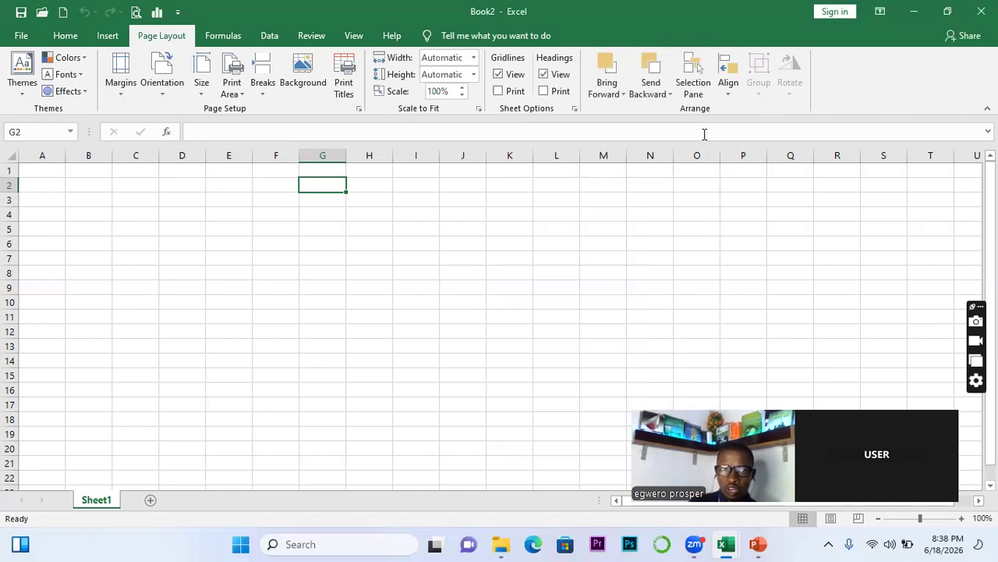
pyautogui.click(119, 92)
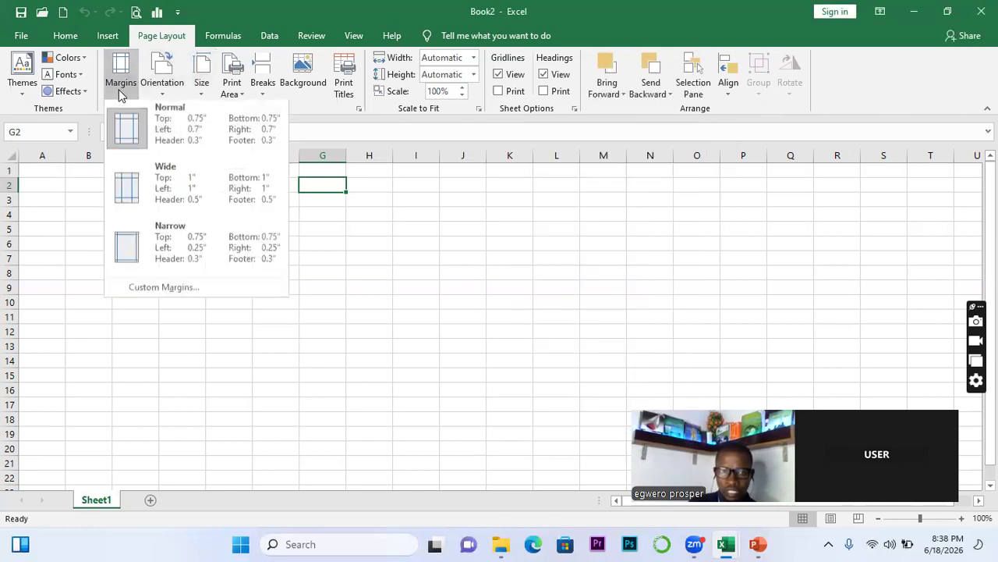
# Switch the page to landscape orientation and bring up the paper size list
pyautogui.click(161, 96)
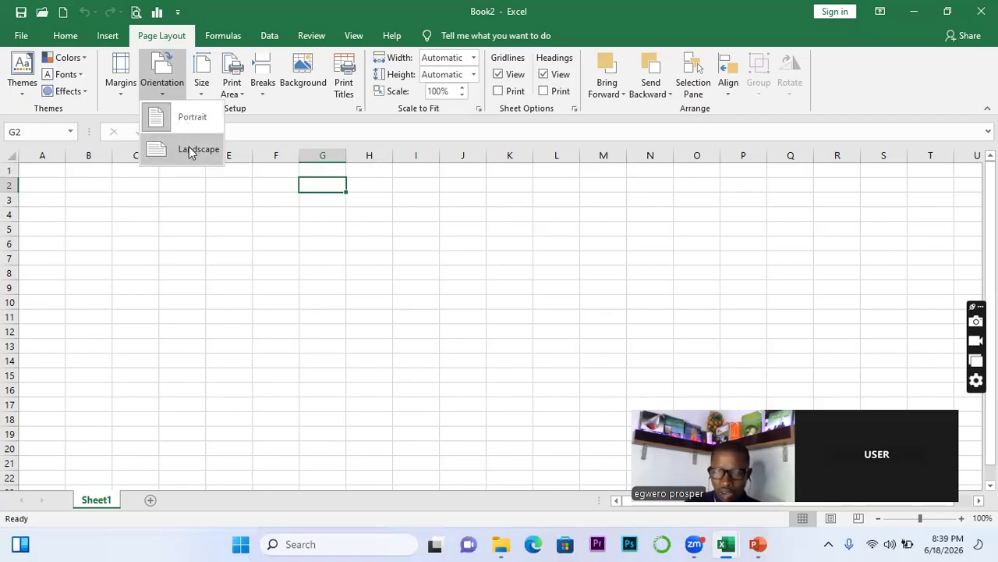
pyautogui.click(189, 151)
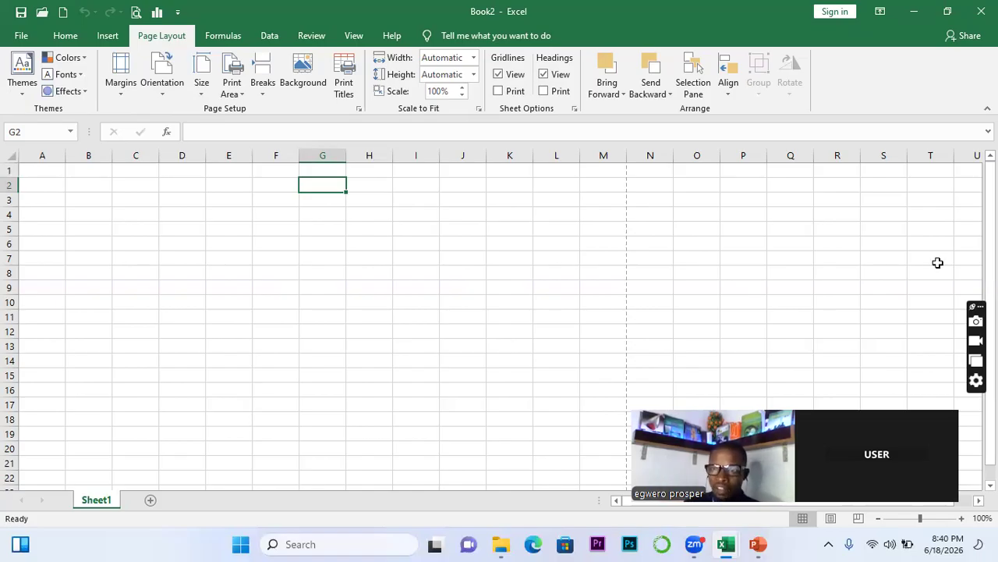
pyautogui.moveTo(991, 213); pyautogui.dragTo(991, 227)
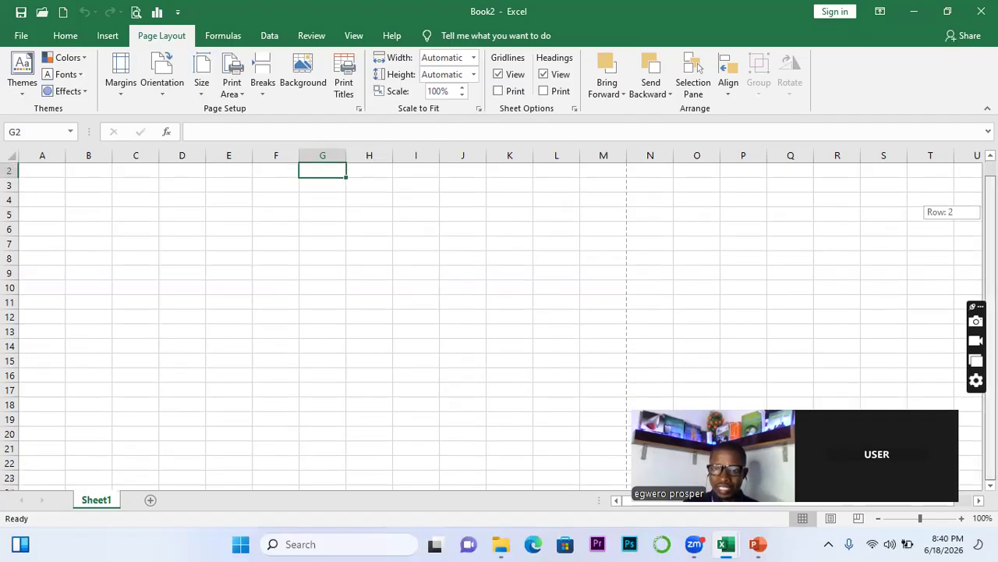
pyautogui.moveTo(991, 227); pyautogui.dragTo(991, 212)
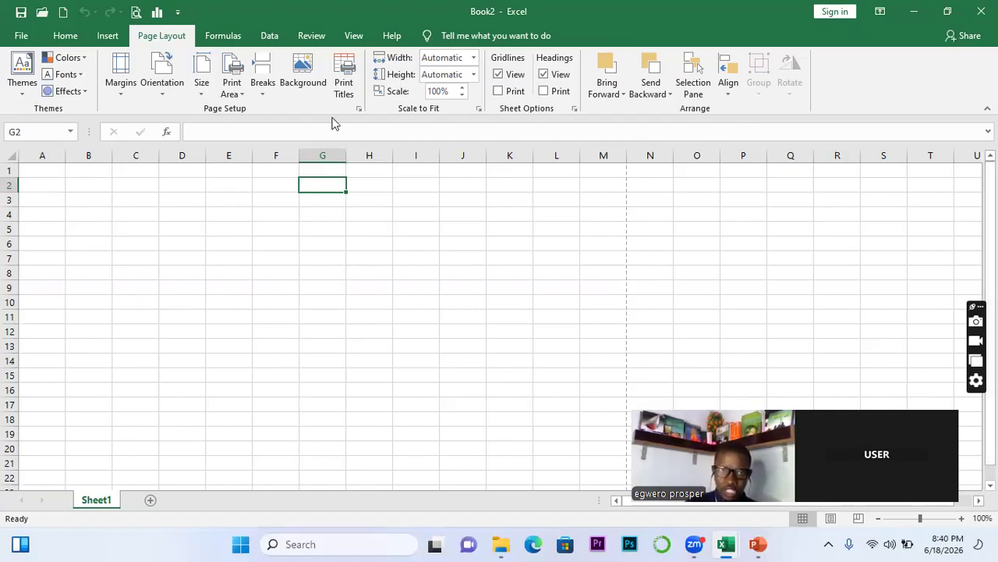
pyautogui.click(206, 95)
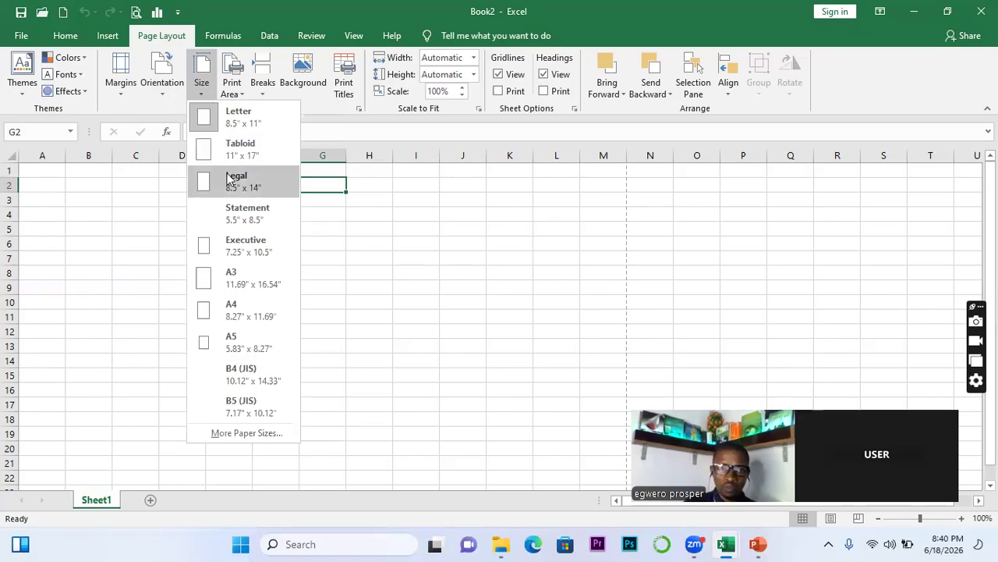
# Choose A4 (8.27" x 11.69") as the sheet's paper size
pyautogui.click(232, 306)
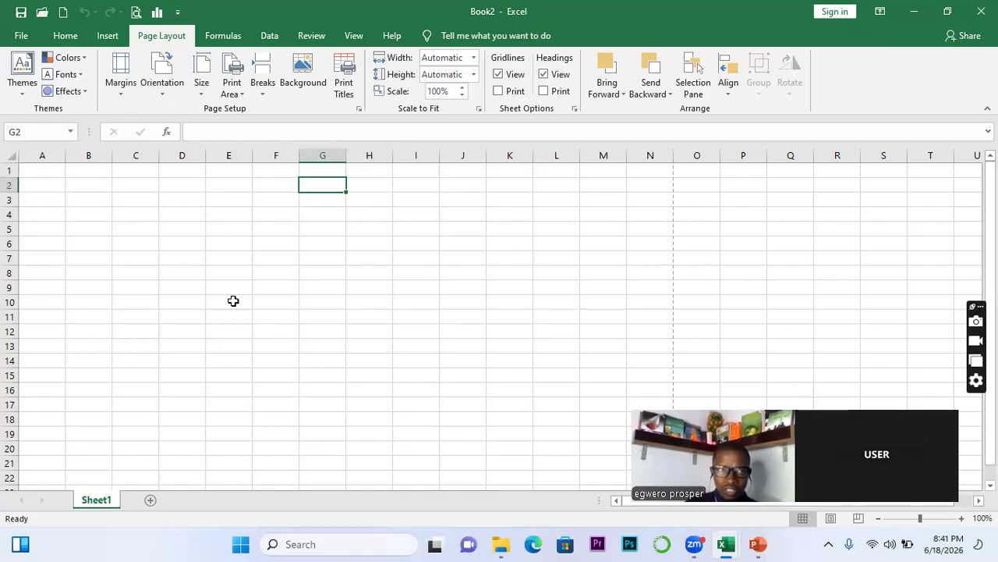
# Start Save As from the File menu and browse to the Documents folder
pyautogui.click(21, 36)
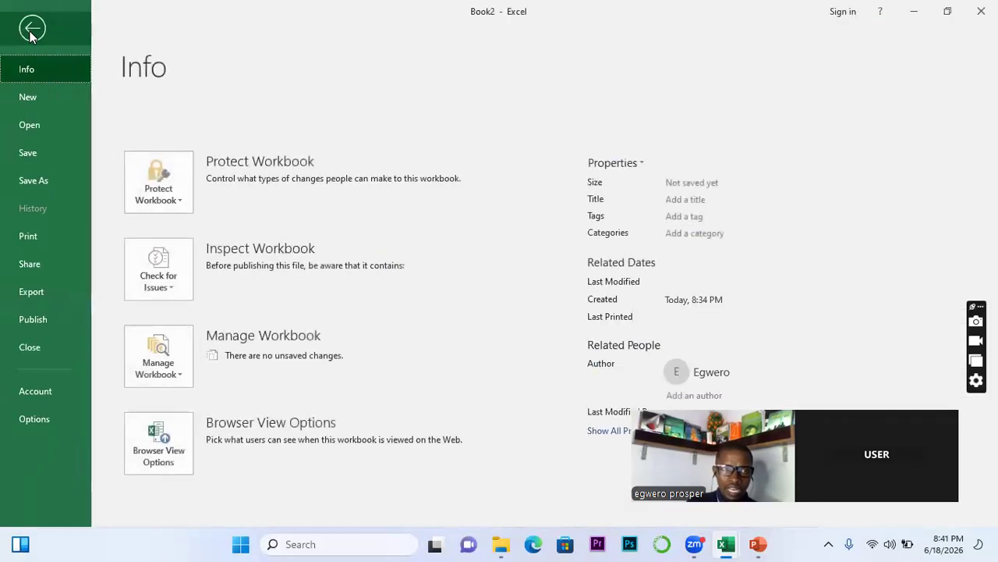
pyautogui.click(52, 175)
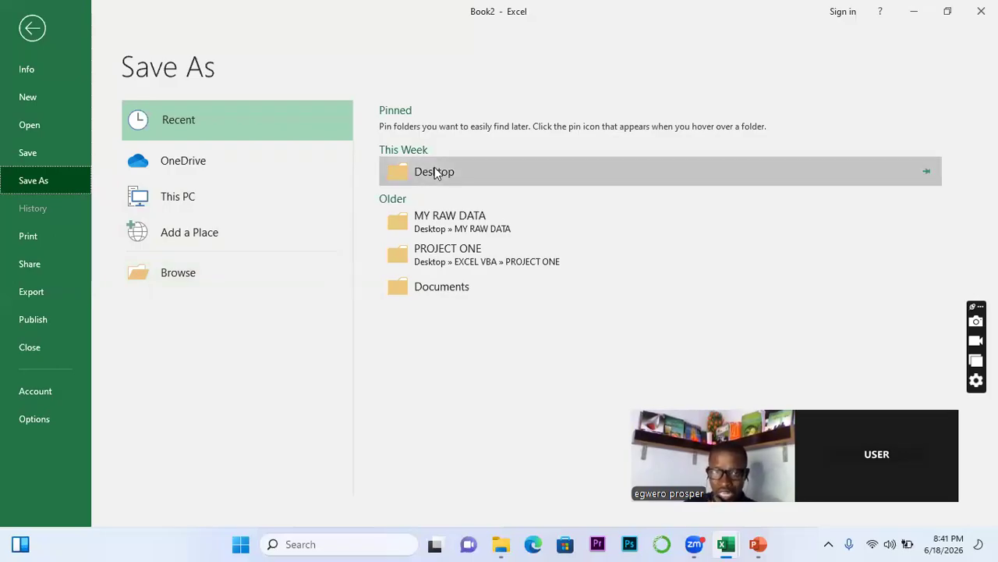
pyautogui.click(184, 276)
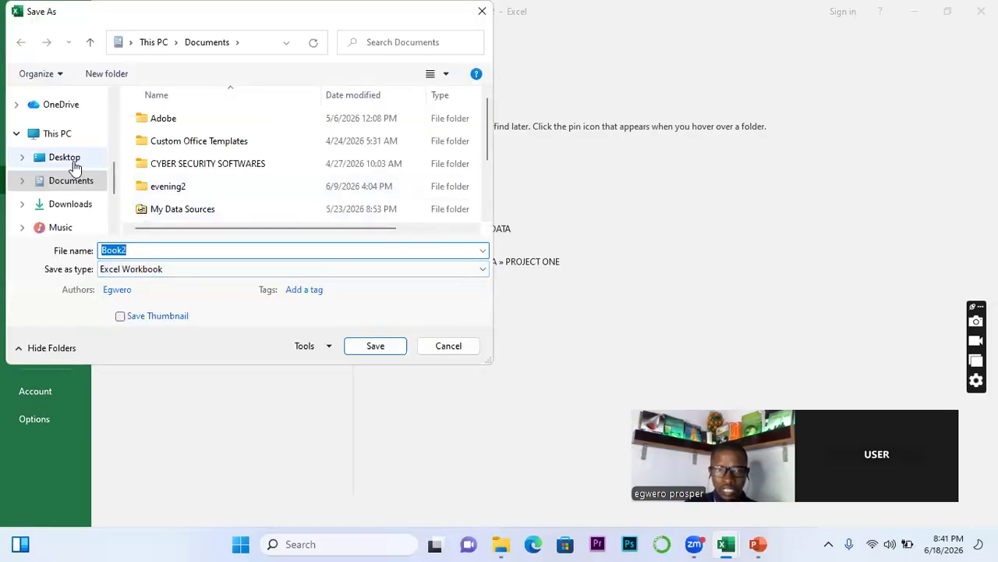
pyautogui.click(75, 167)
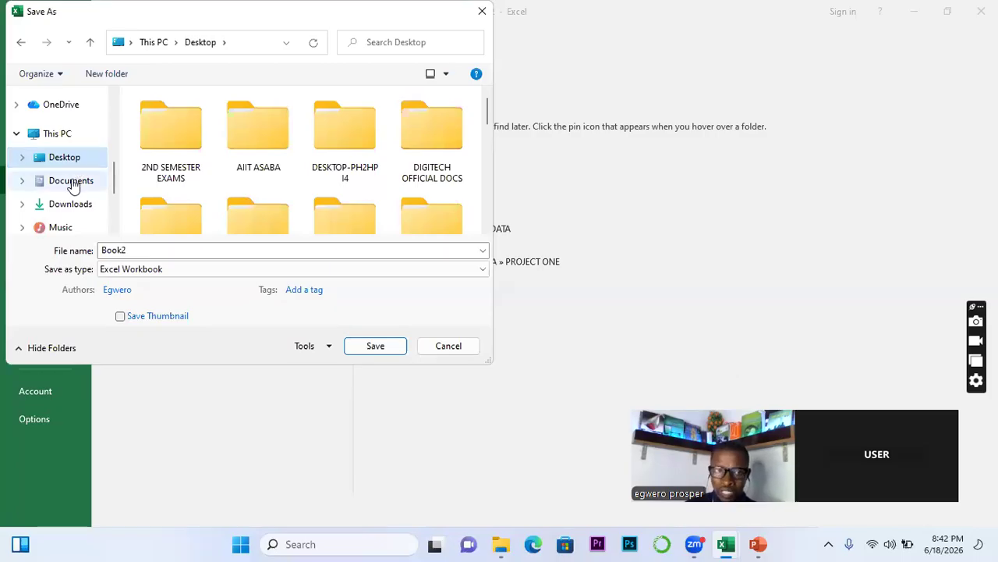
pyautogui.click(71, 182)
pyautogui.doubleClick(141, 250)
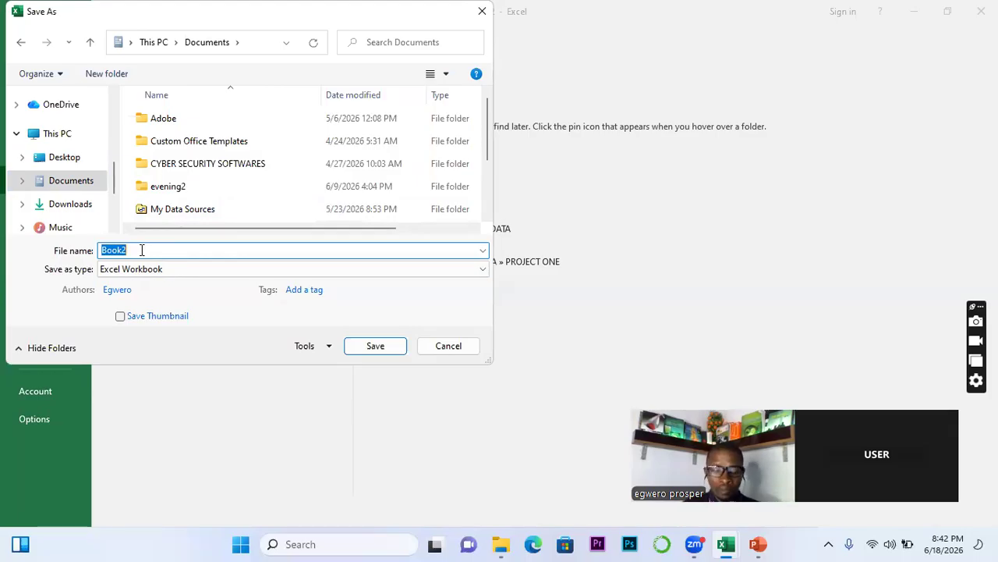
# Enter 'sales inventory book' as the file name and show the Tools save options
pyautogui.write('sales ')
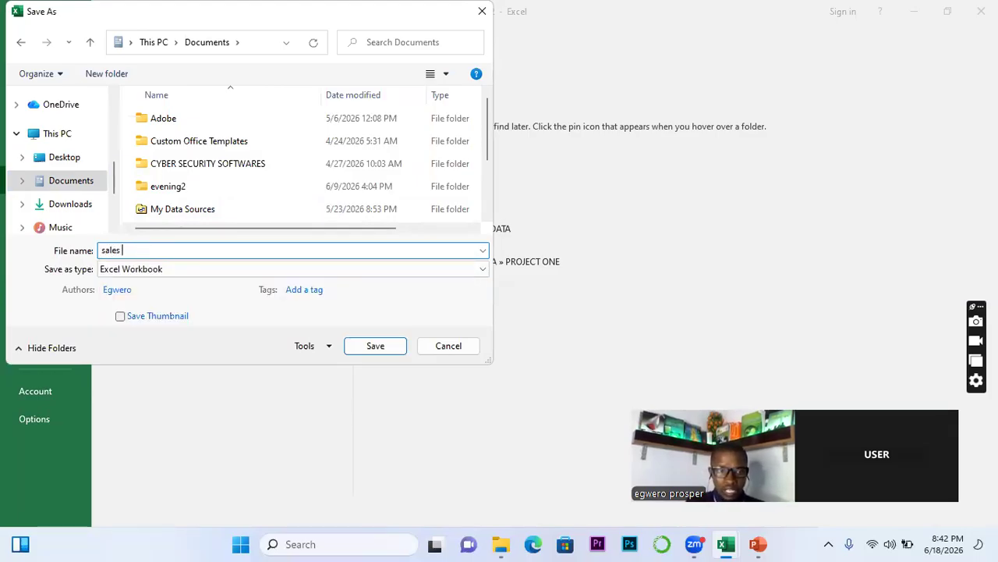
pyautogui.write('inventory')
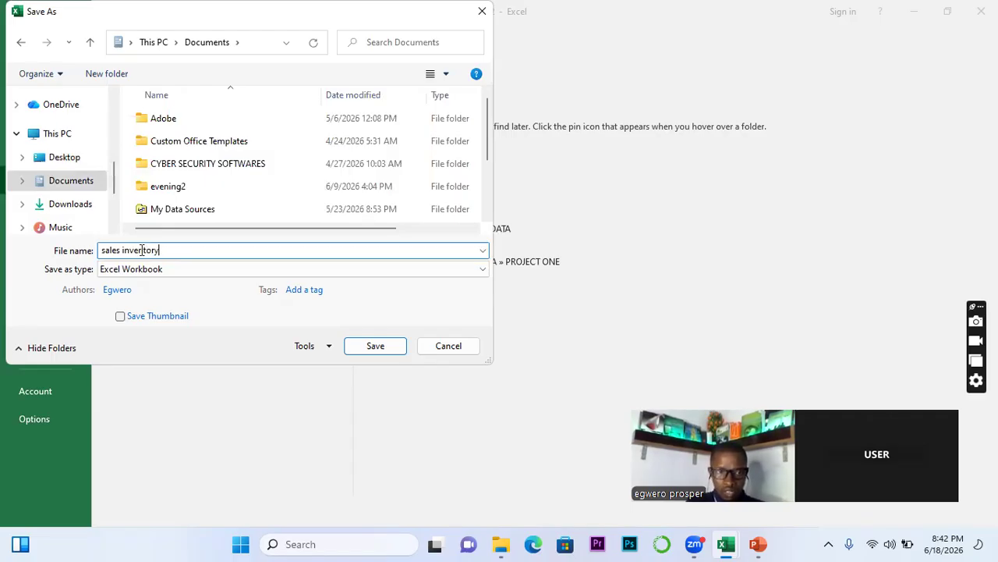
pyautogui.write(' book')
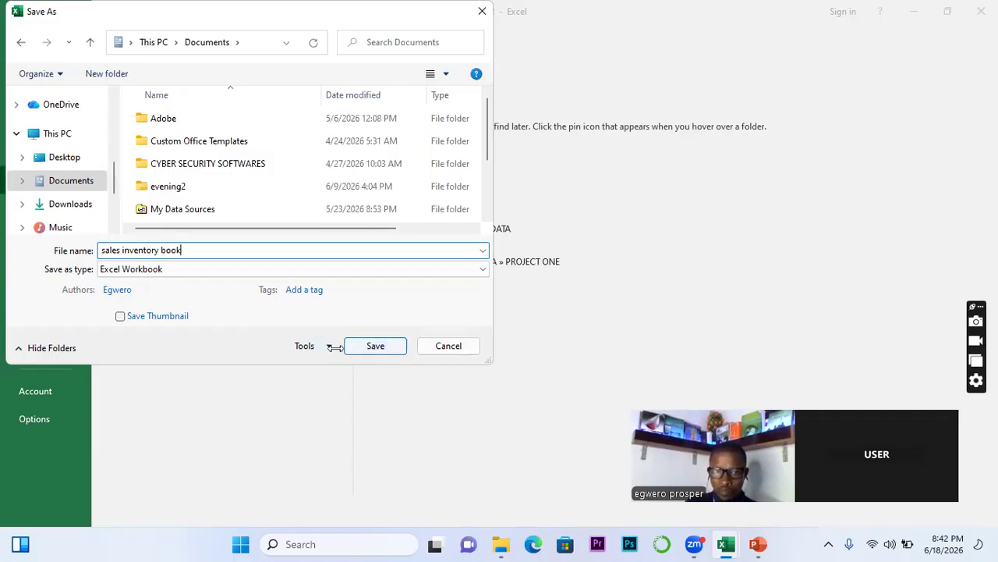
pyautogui.click(329, 346)
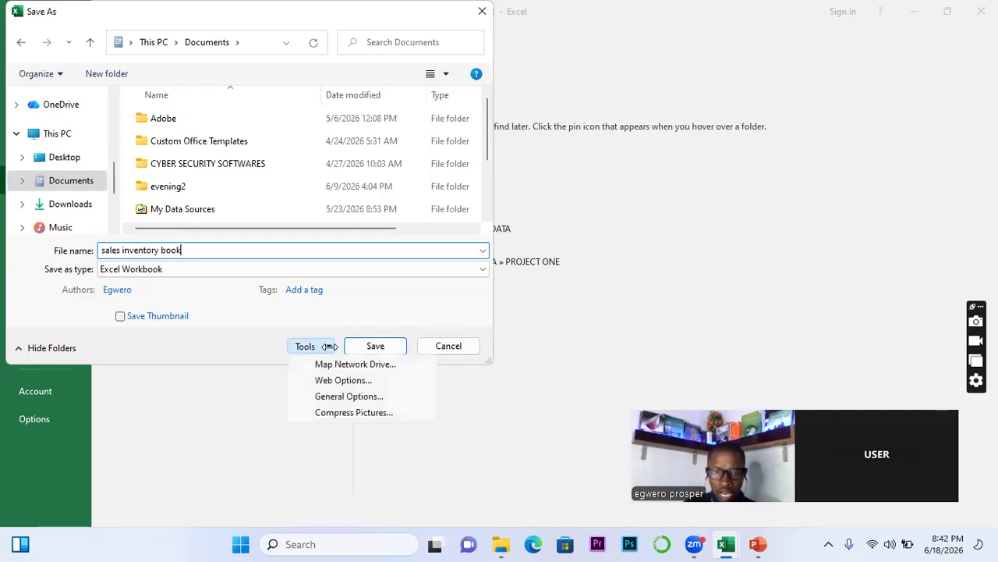
# Set and confirm passwords to open and to modify in General Options, then save
pyautogui.click(348, 397)
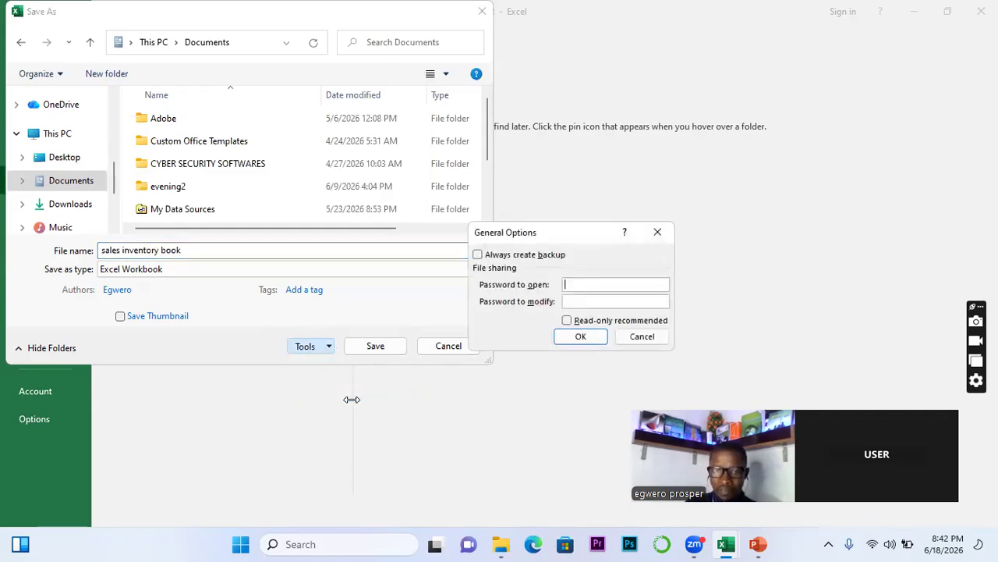
pyautogui.write('1')
pyautogui.click(575, 301)
pyautogui.write('1')
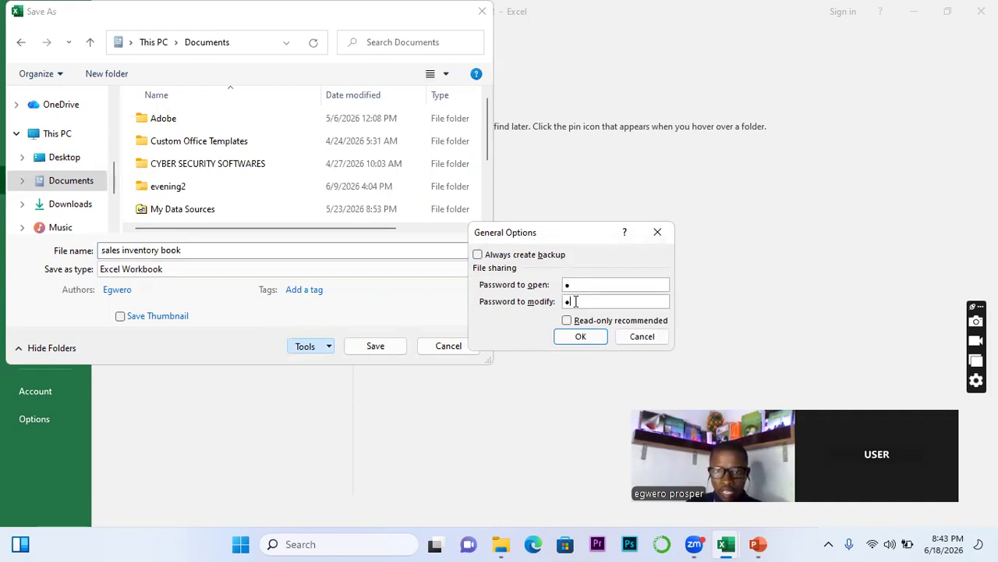
pyautogui.click(582, 335)
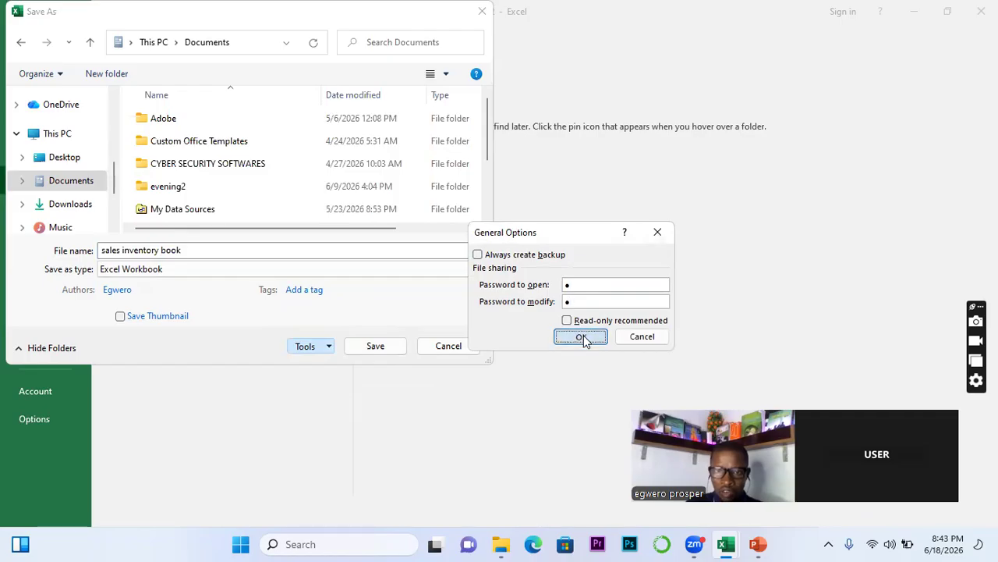
pyautogui.write('1')
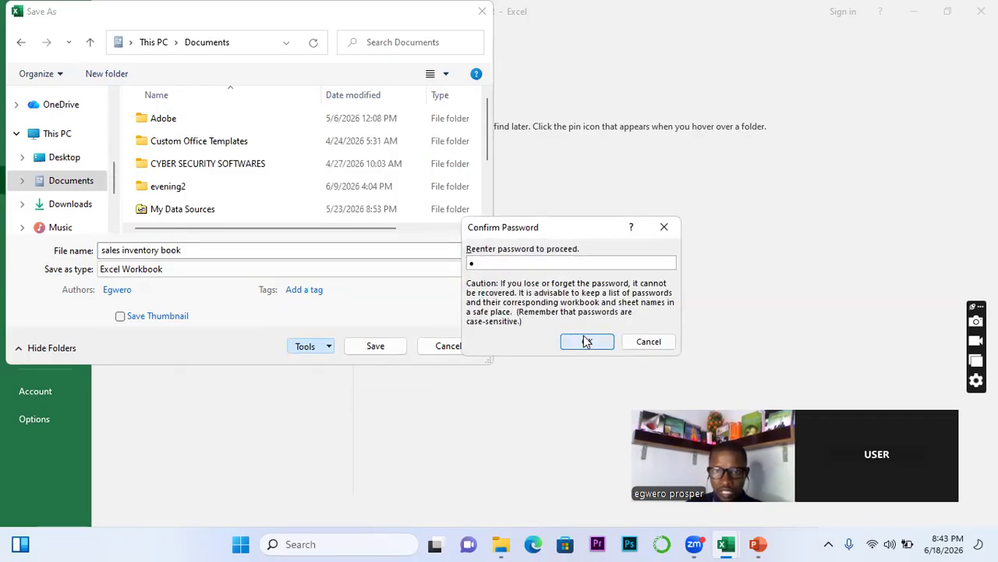
pyautogui.click(587, 341)
pyautogui.write('1')
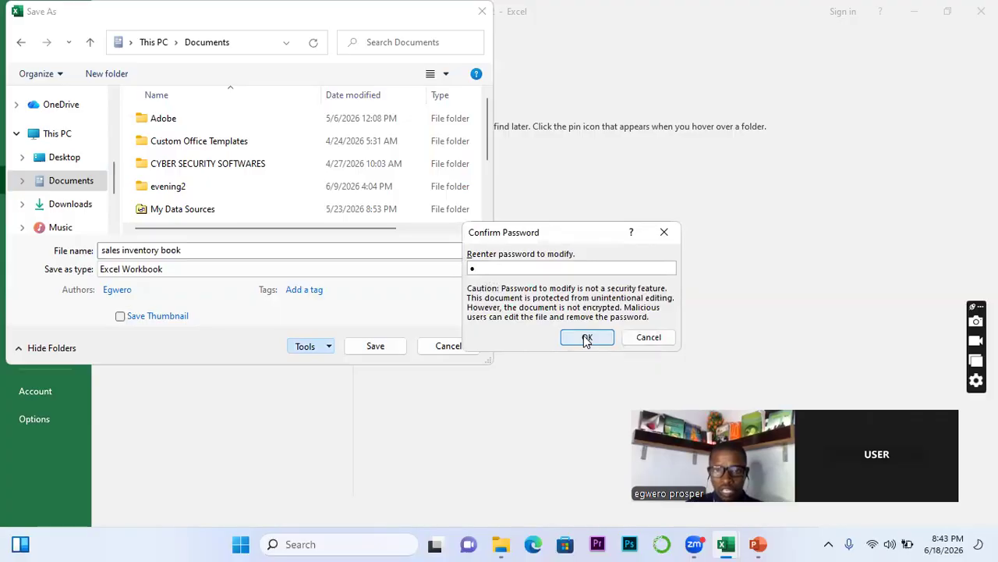
pyautogui.click(586, 341)
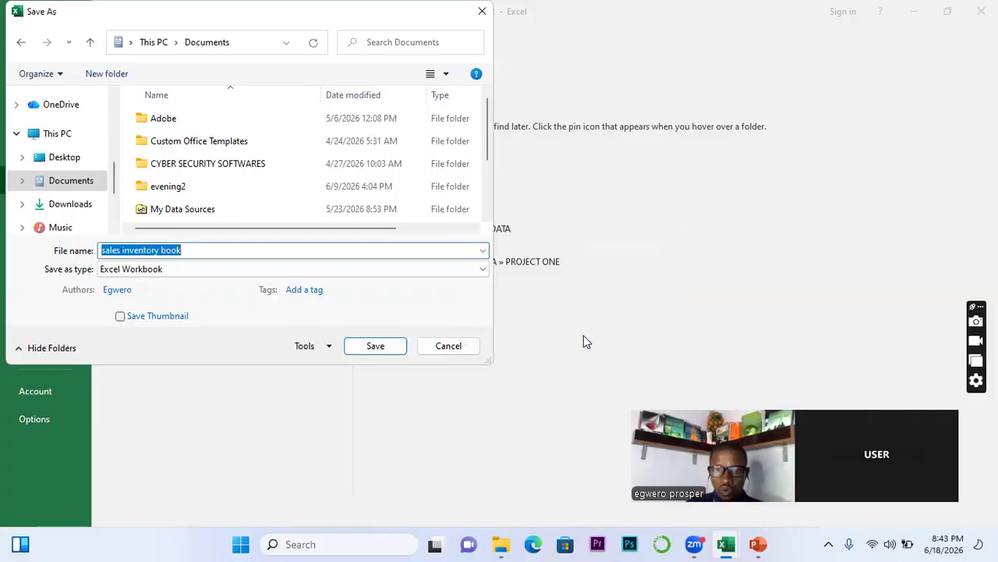
pyautogui.click(373, 346)
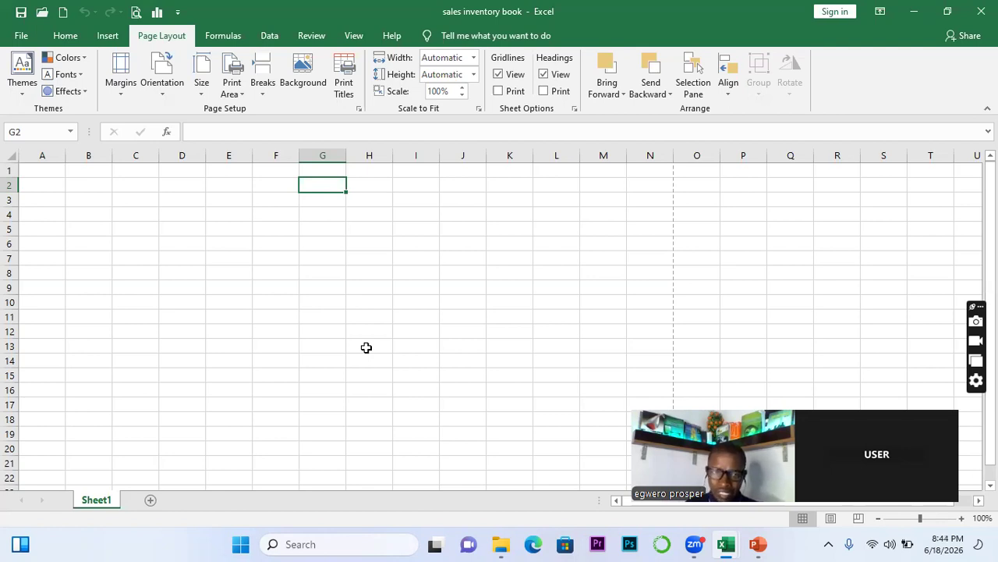
pyautogui.click(277, 272)
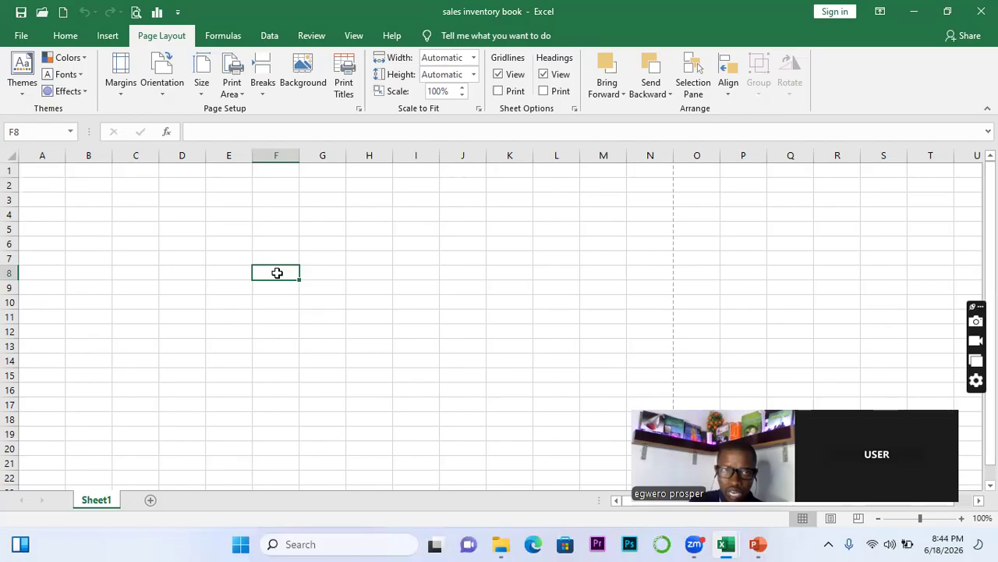
# Insert yellow-style WordArt reading 'DIGITECH ZEAL HUB' and move it up to rows 2–5
pyautogui.click(104, 39)
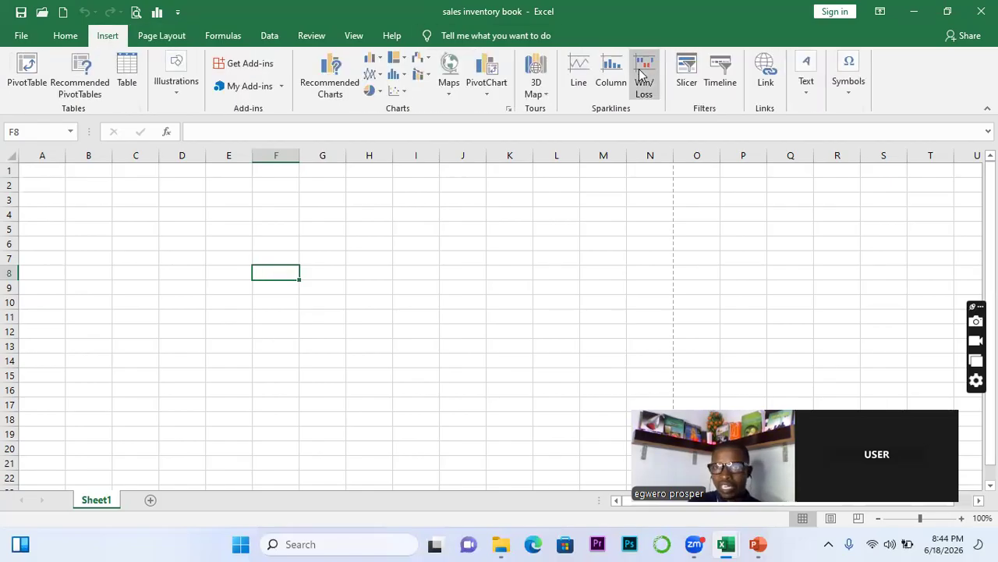
pyautogui.click(807, 81)
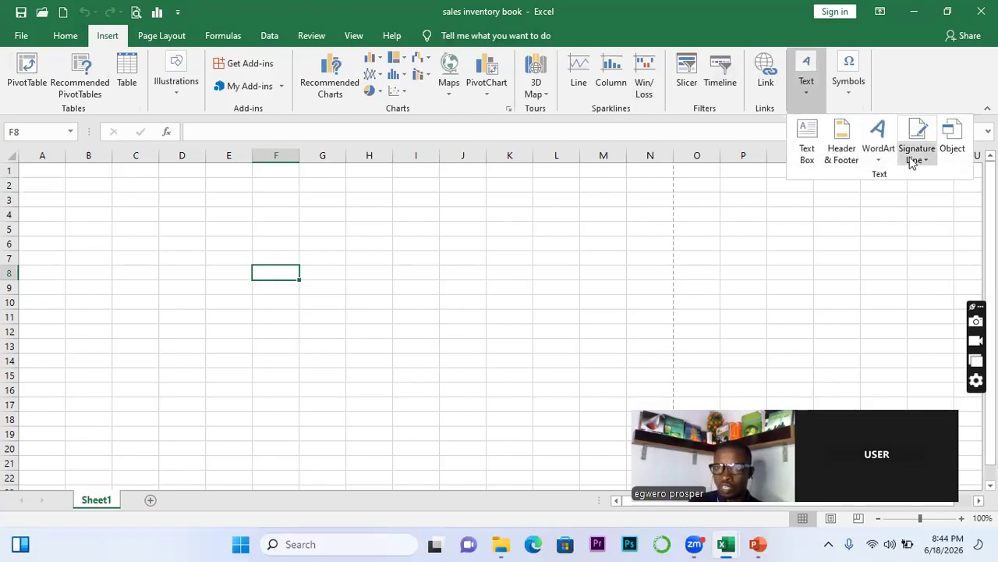
pyautogui.click(884, 156)
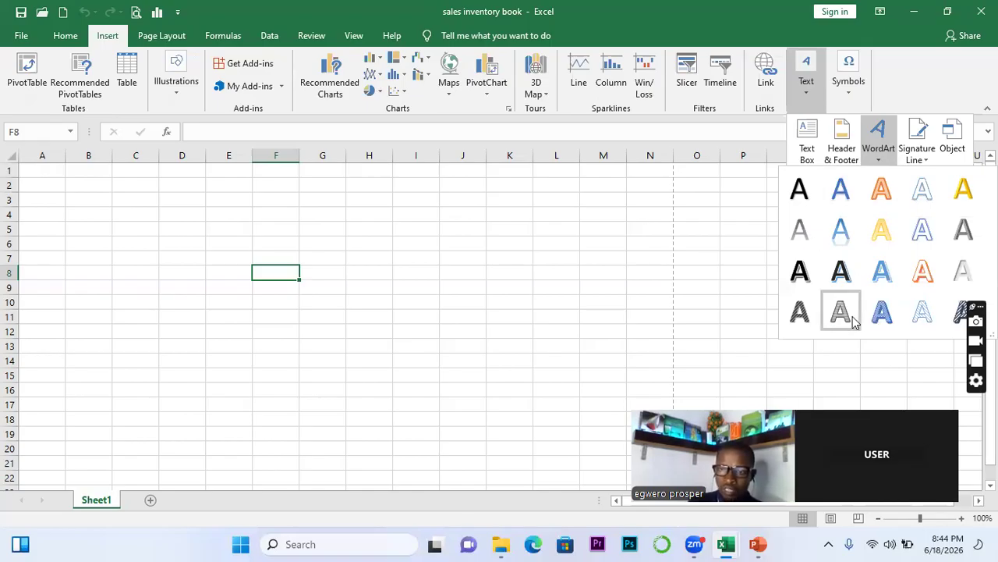
pyautogui.click(879, 230)
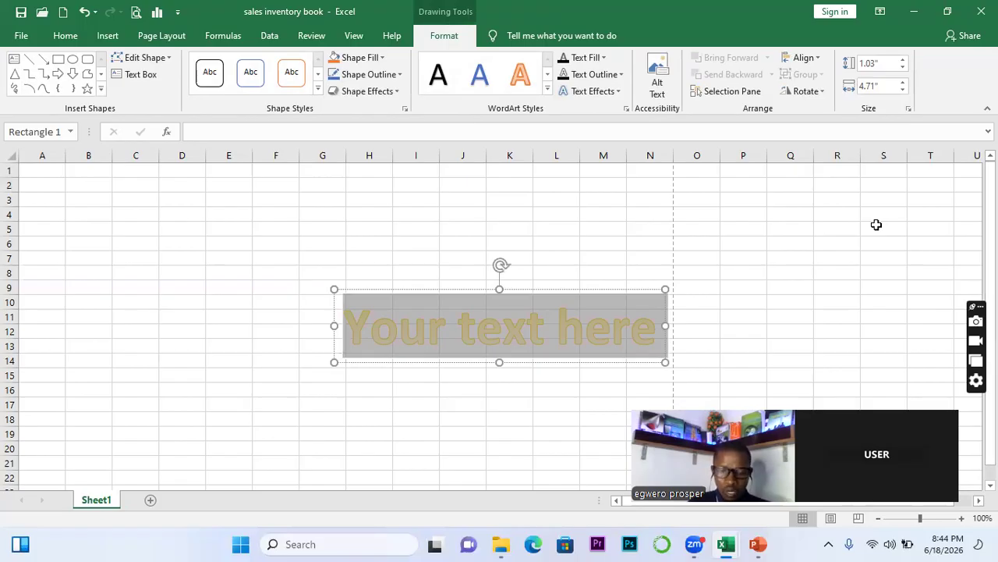
pyautogui.write('DIGITECH')
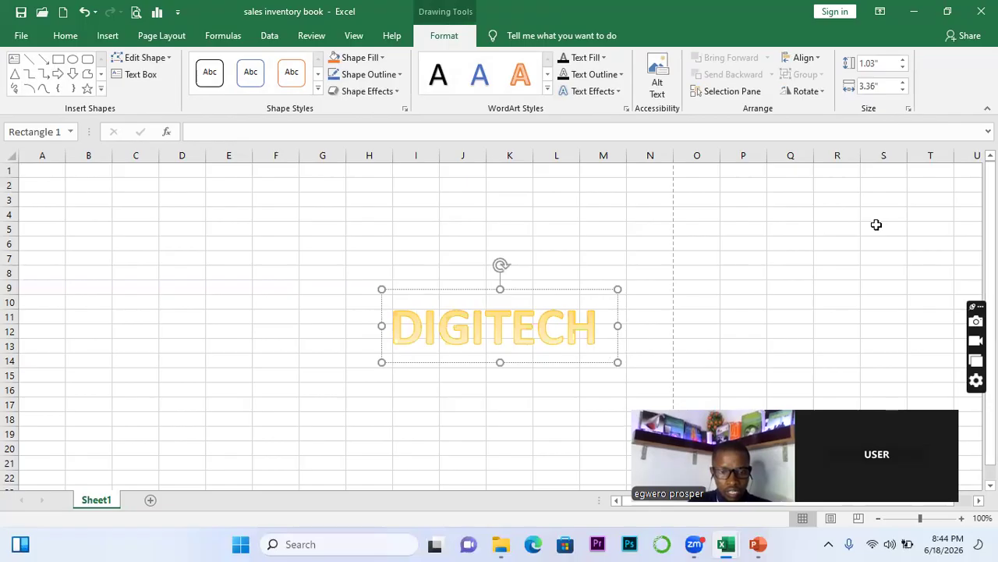
pyautogui.write(' ZEAL')
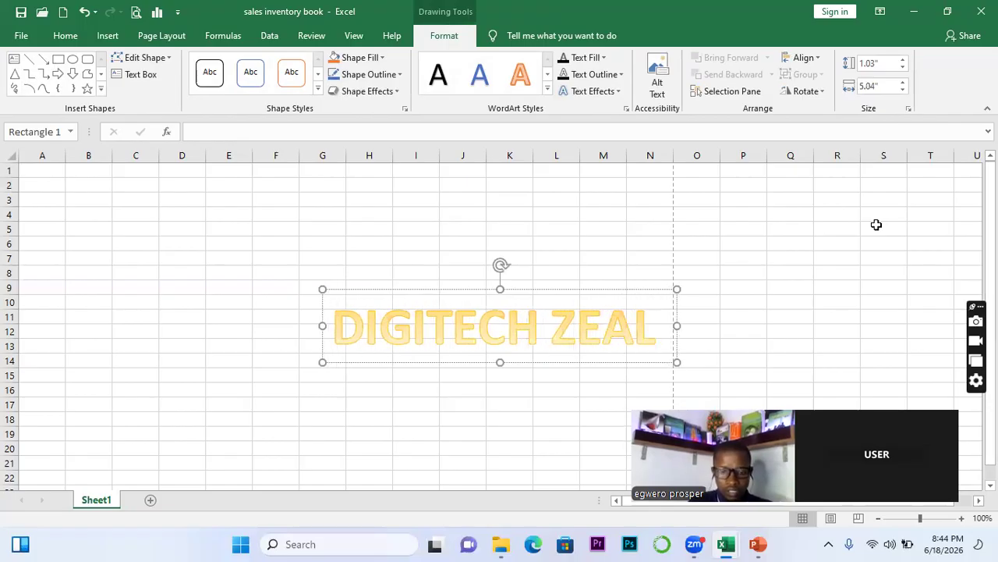
pyautogui.write(' HUB')
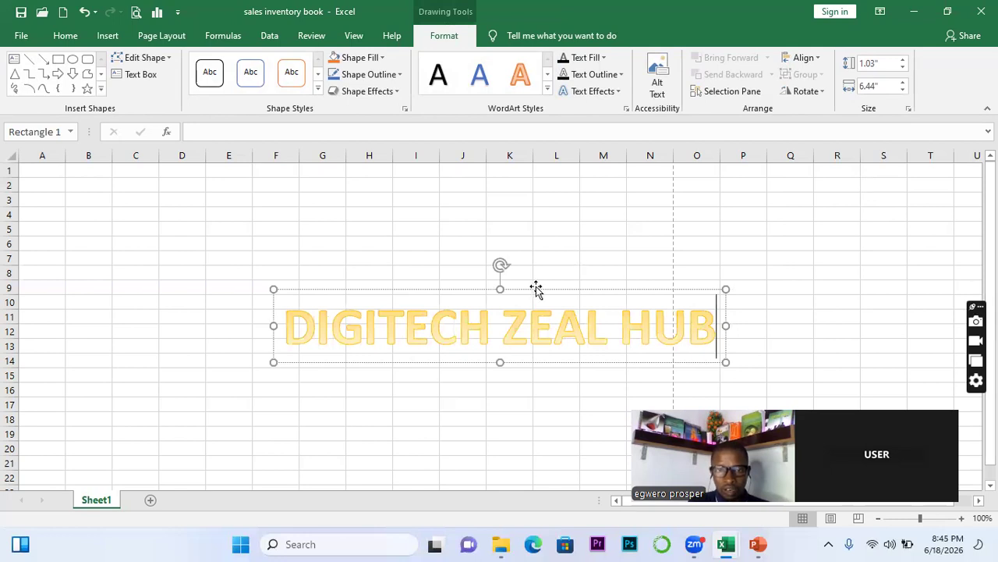
pyautogui.moveTo(531, 286); pyautogui.dragTo(391, 171)
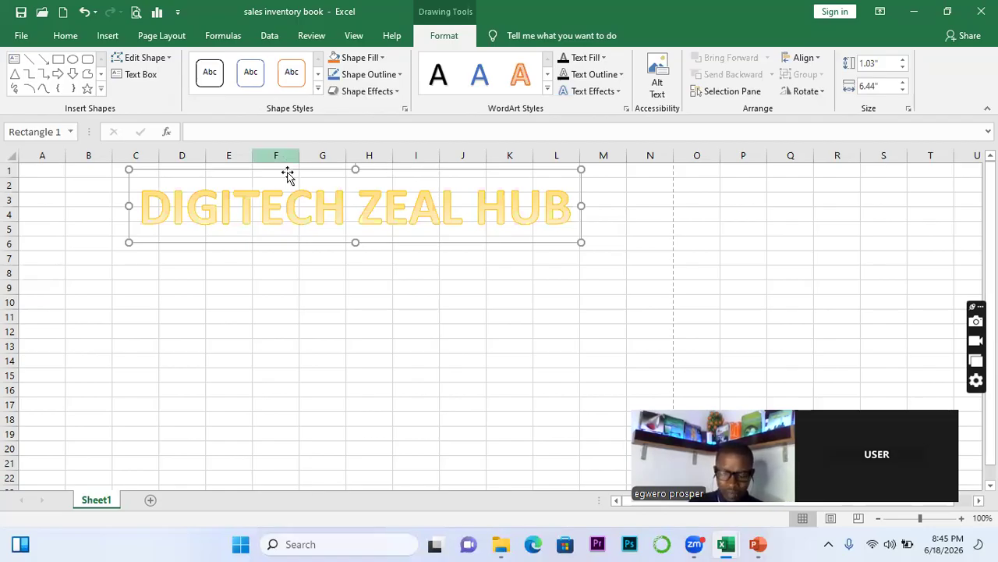
# Nudge the DIGITECH ZEAL HUB WordArt left toward column B and reselect it
pyautogui.press('Left')
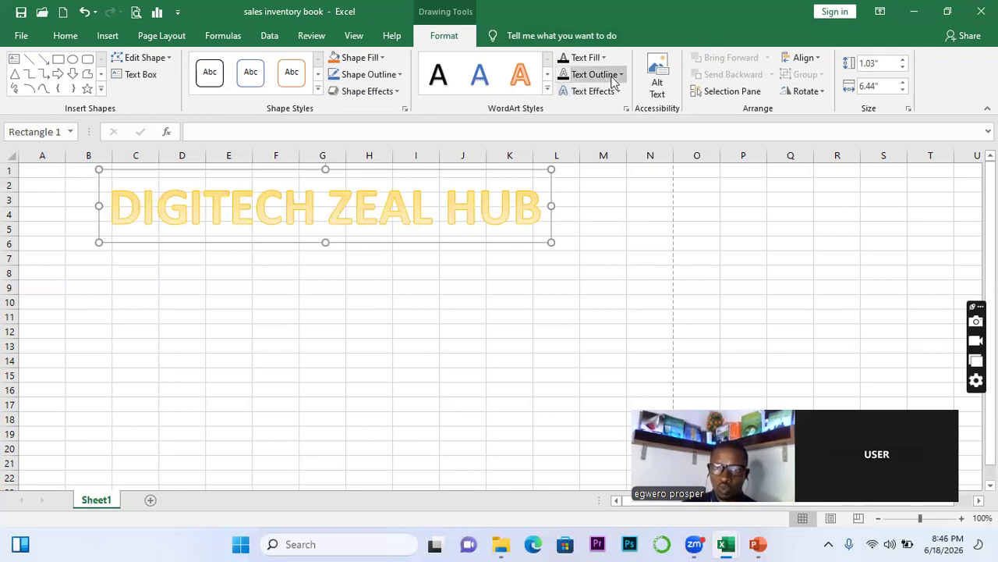
pyautogui.click(610, 232)
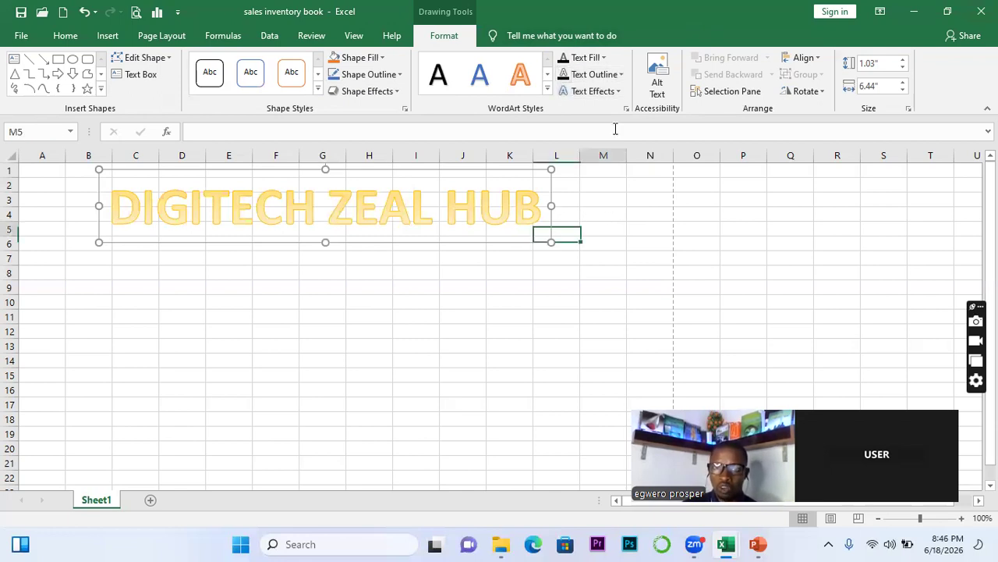
pyautogui.click(507, 241)
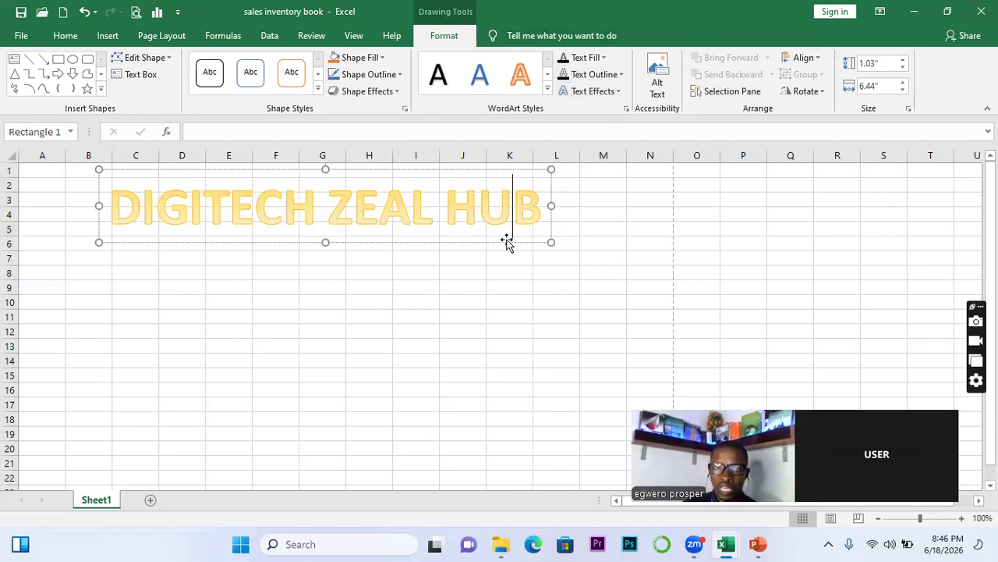
# Make the DIGITECH ZEAL HUB title red text in Aharoni at size 28
pyautogui.click(605, 58)
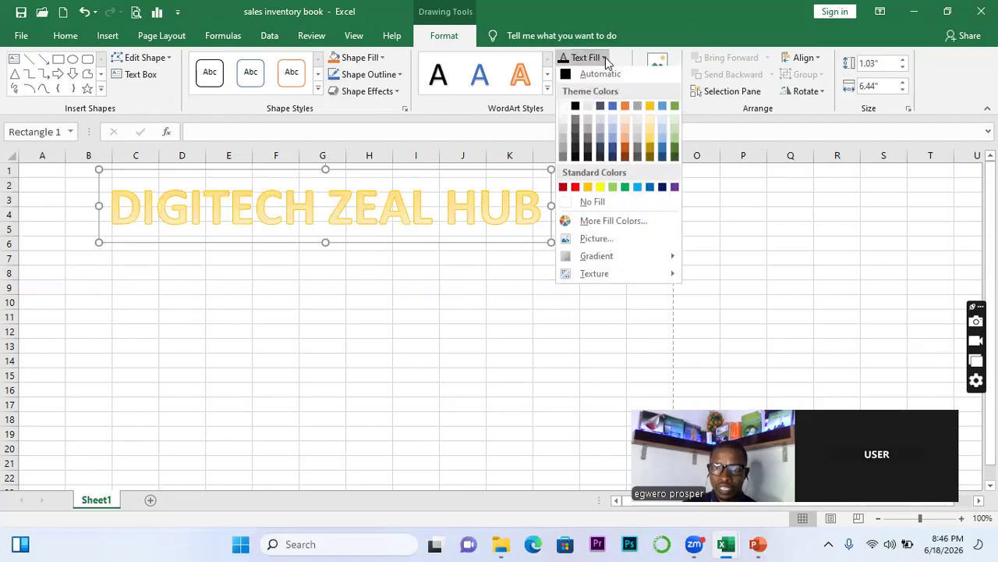
pyautogui.click(575, 190)
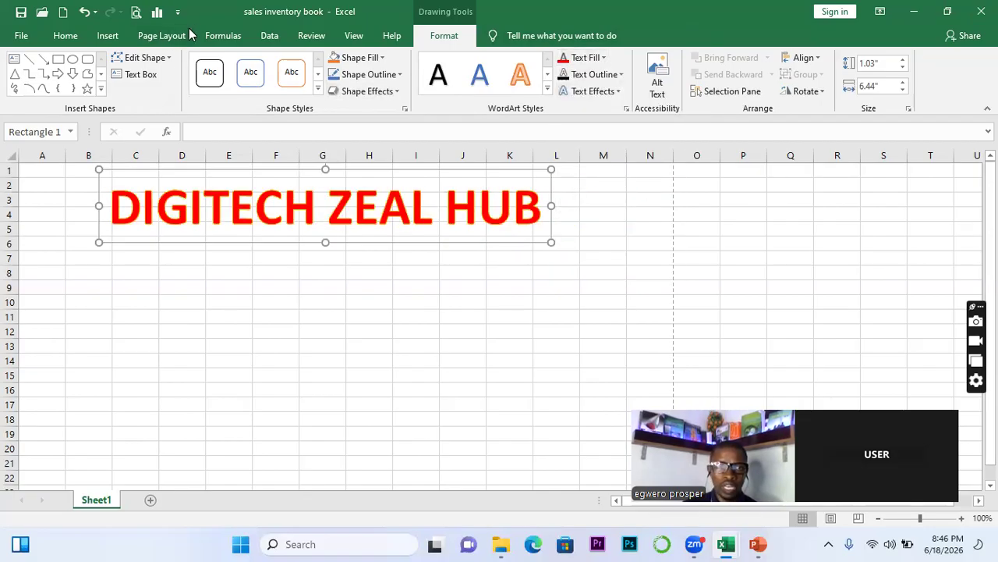
pyautogui.click(69, 36)
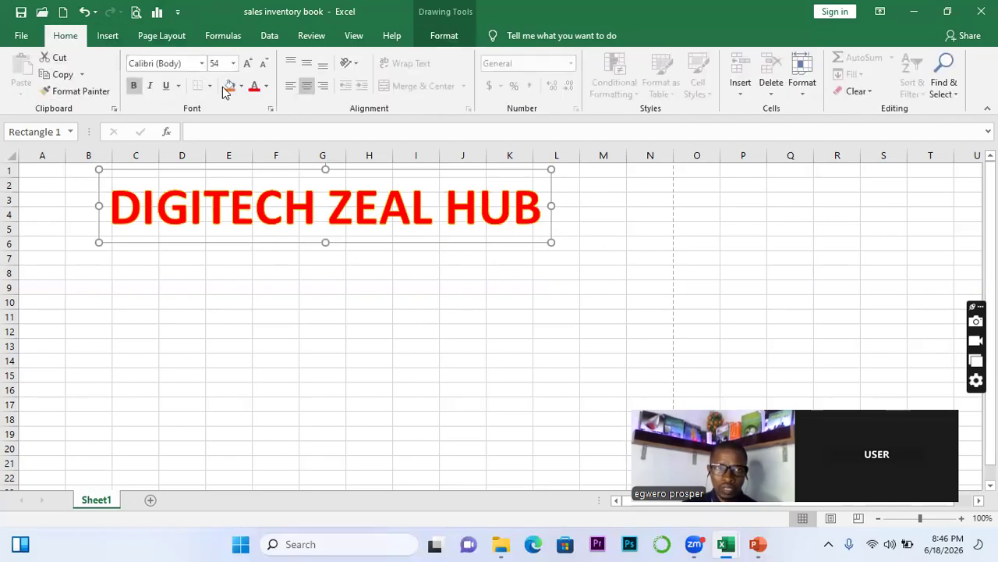
pyautogui.click(201, 63)
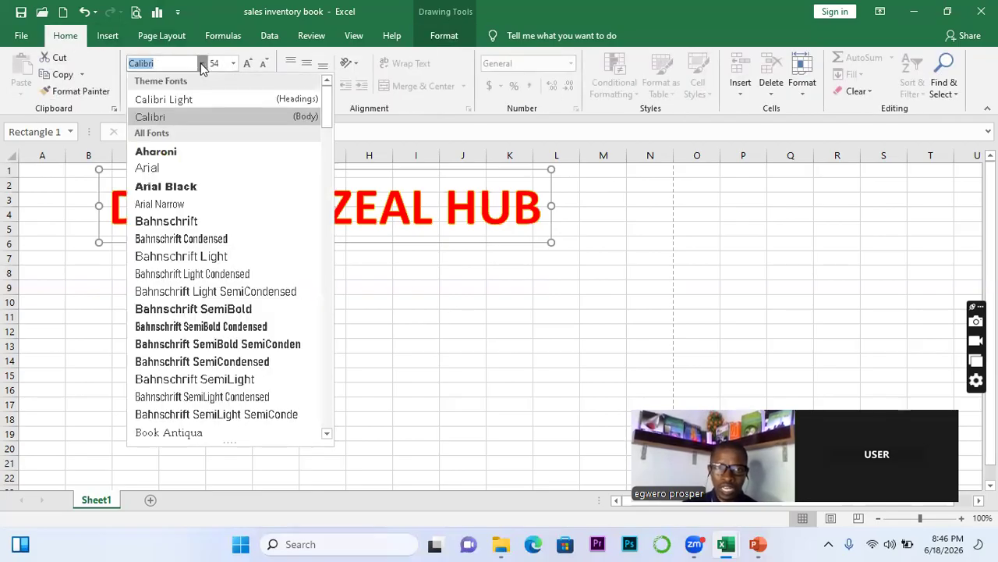
pyautogui.click(166, 152)
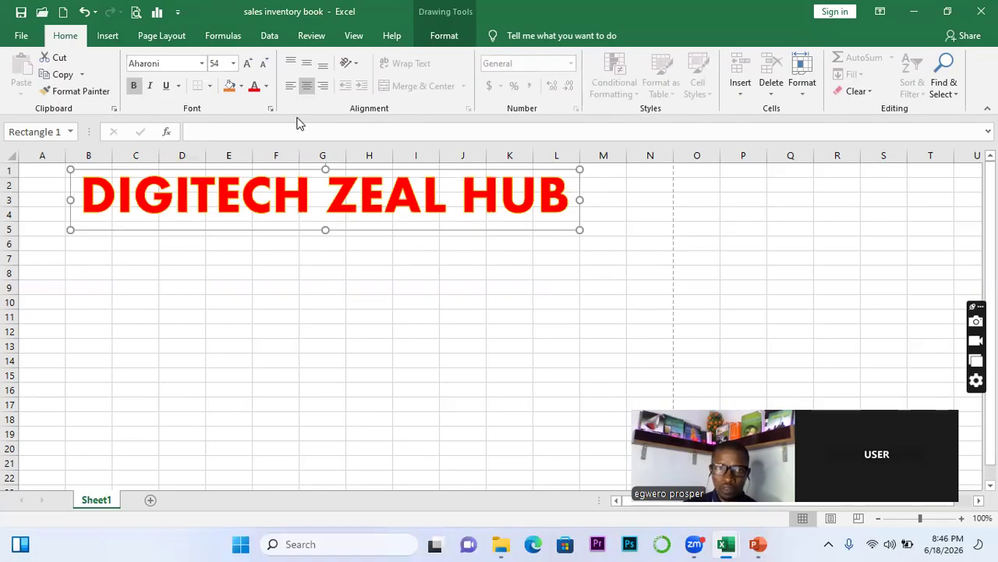
pyautogui.click(260, 66)
pyautogui.click(260, 65)
pyautogui.click(260, 65)
pyautogui.click(260, 65)
pyautogui.click(260, 66)
pyautogui.click(261, 65)
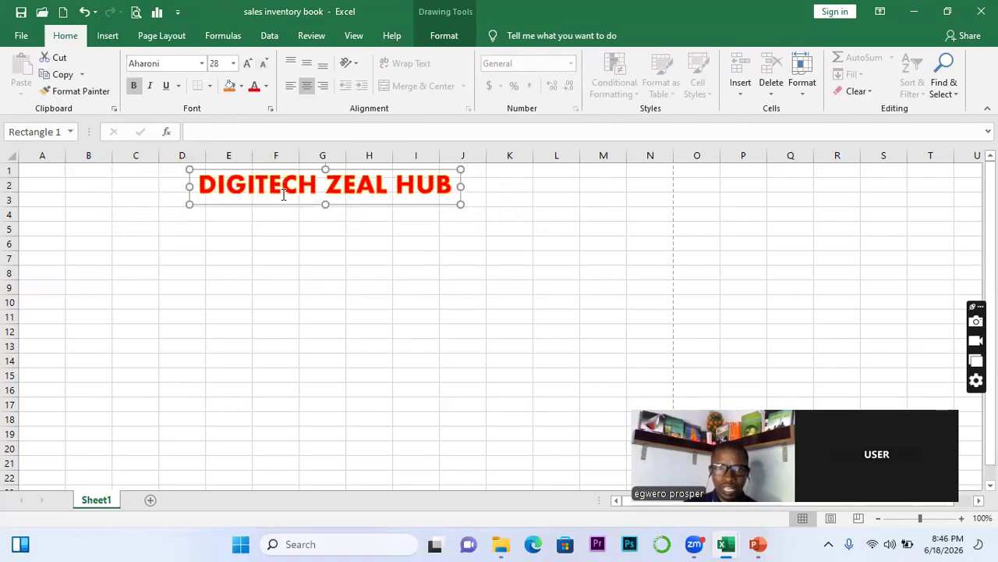
# Reposition the title so it sits over columns D–J in rows 2–3
pyautogui.moveTo(299, 205)
pyautogui.mouseDown()
pyautogui.moveTo(292, 227)
pyautogui.moveTo(298, 218)
pyautogui.mouseUp()
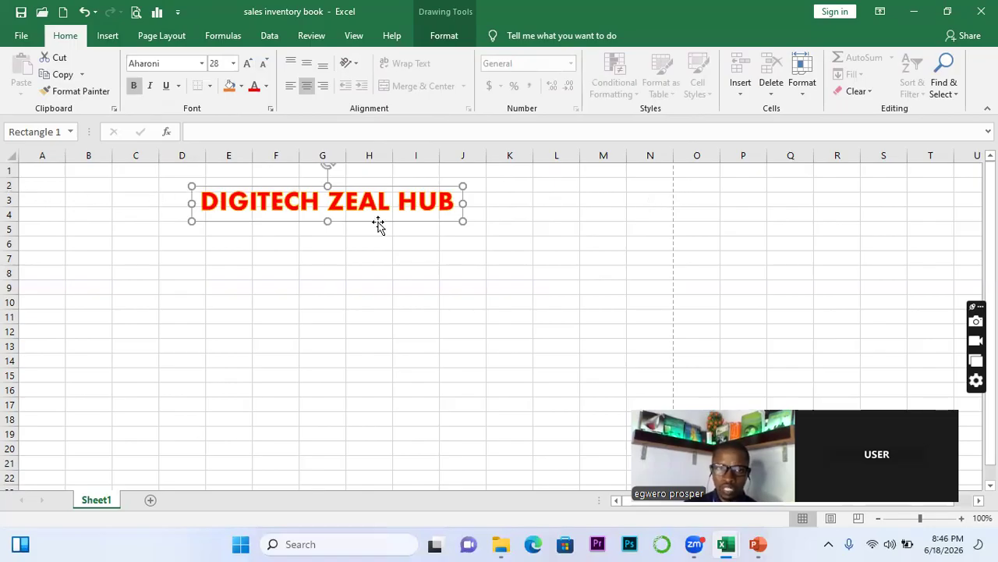
pyautogui.moveTo(409, 187); pyautogui.dragTo(416, 175)
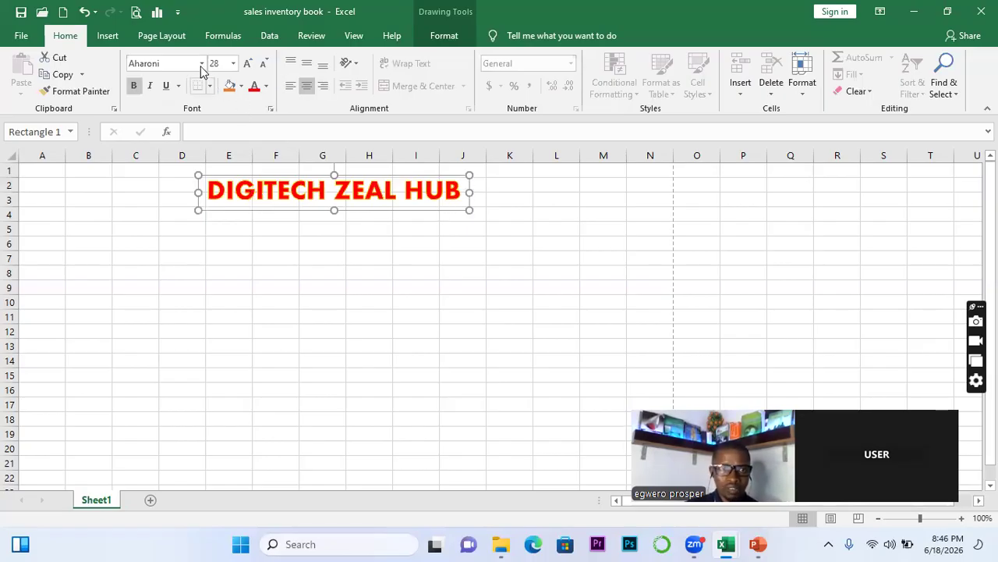
pyautogui.click(439, 37)
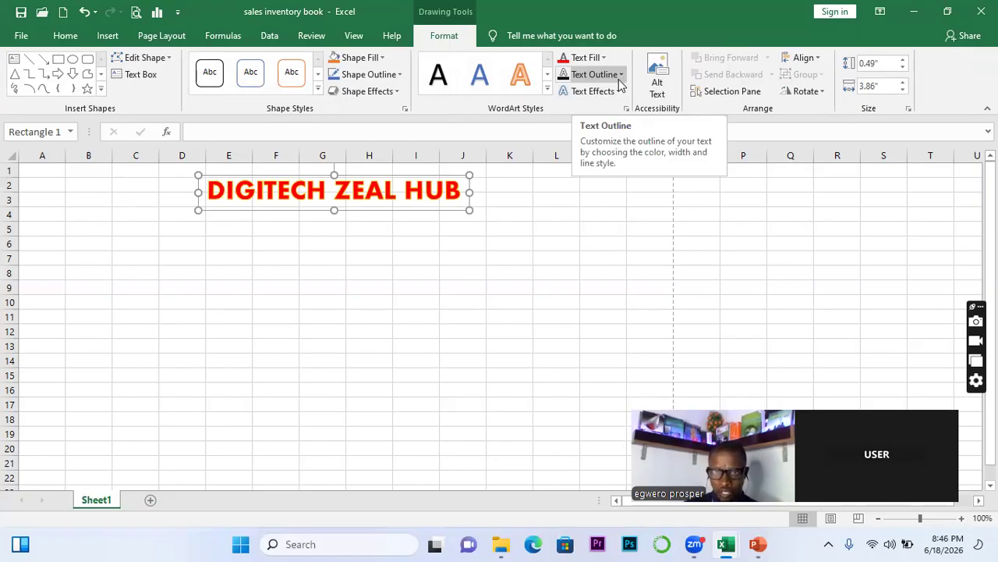
# Set the DIGITECH ZEAL HUB lettering to No Outline, then deselect it at J8
pyautogui.click(620, 76)
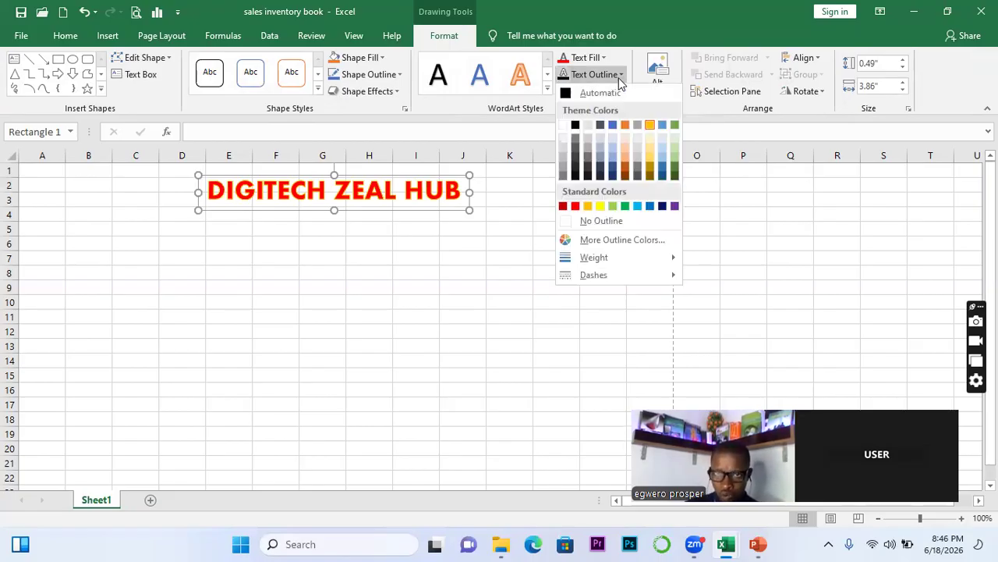
pyautogui.click(599, 224)
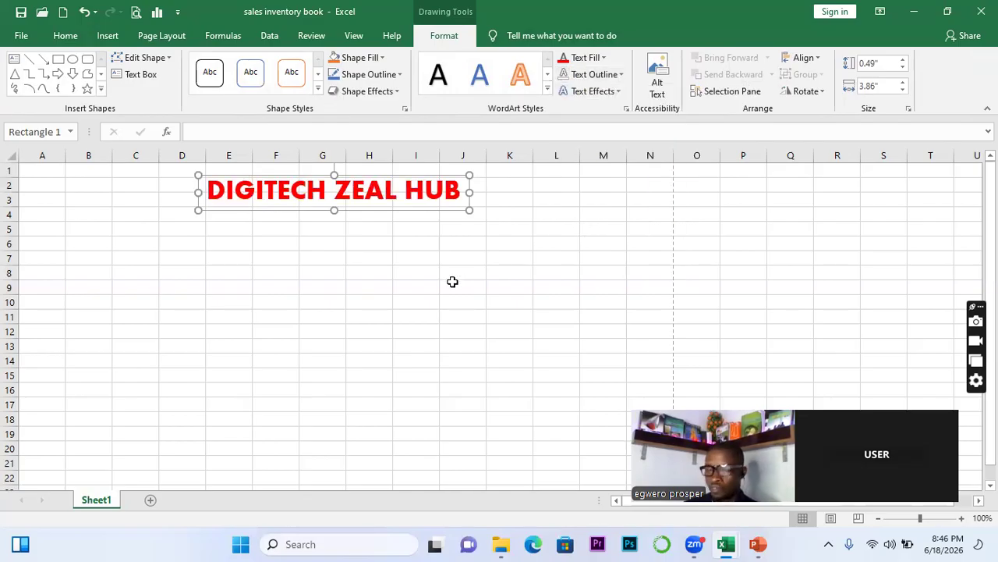
pyautogui.click(450, 278)
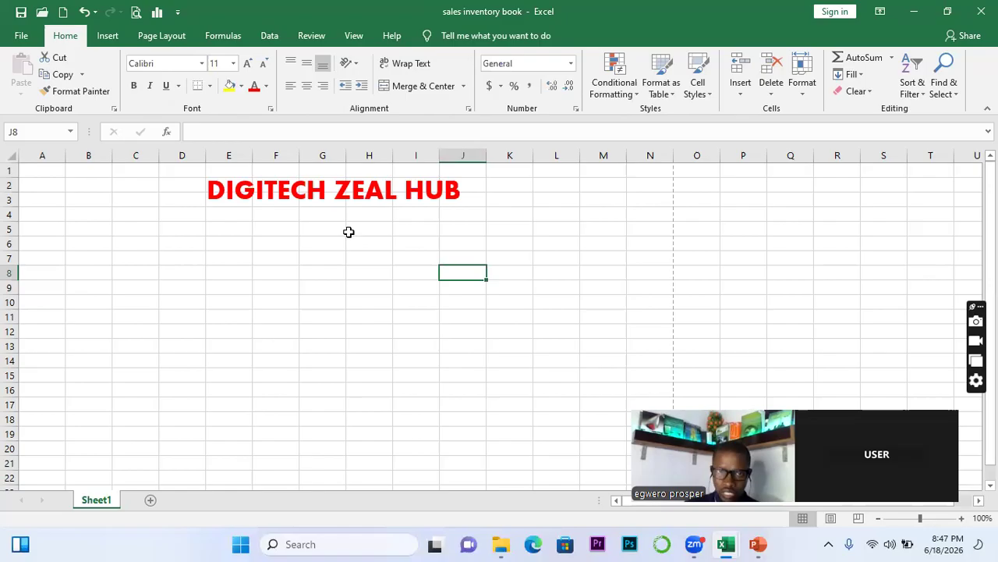
# Insert first-style black WordArt and type 'Asaba Delta State' into it
pyautogui.click(108, 40)
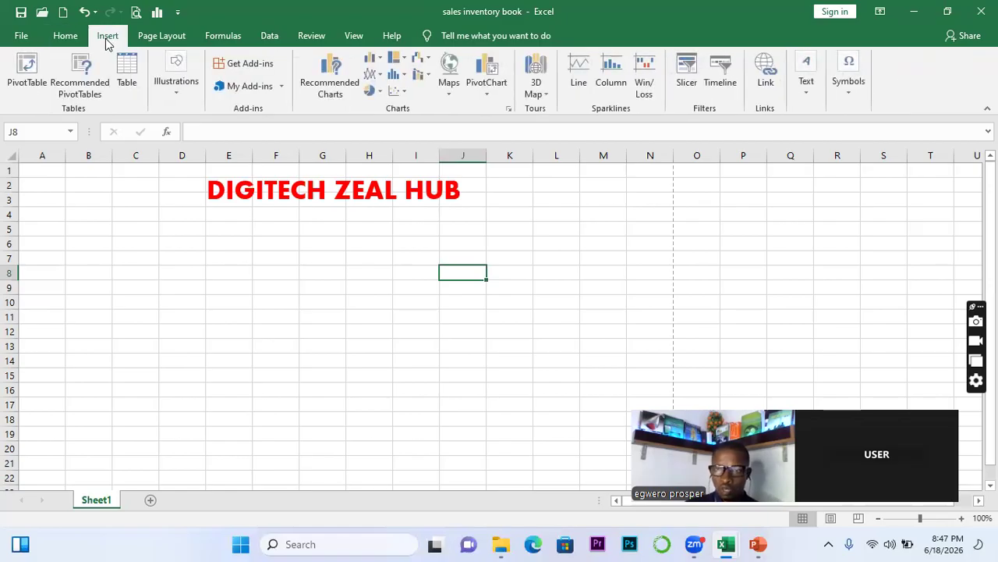
pyautogui.click(808, 102)
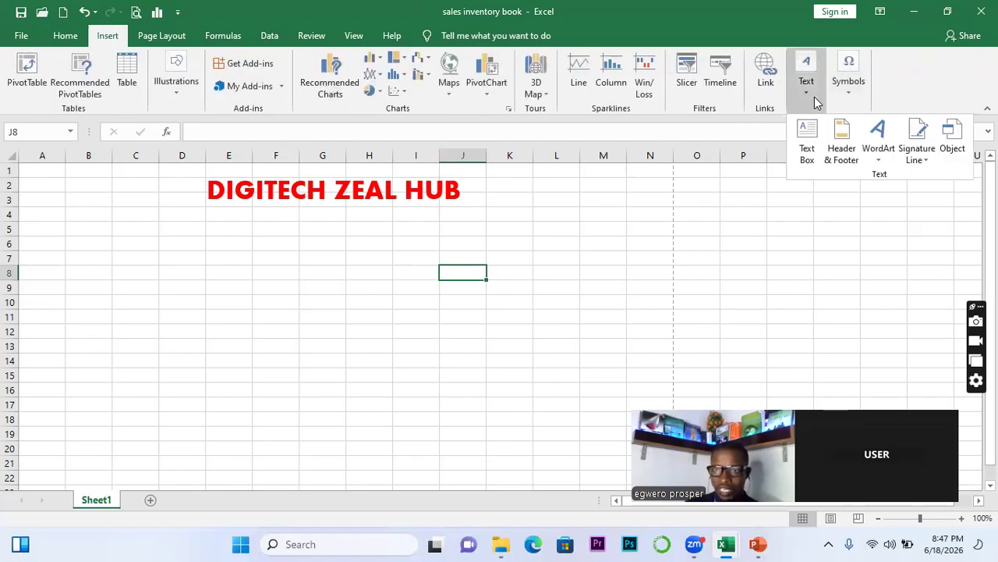
pyautogui.click(882, 166)
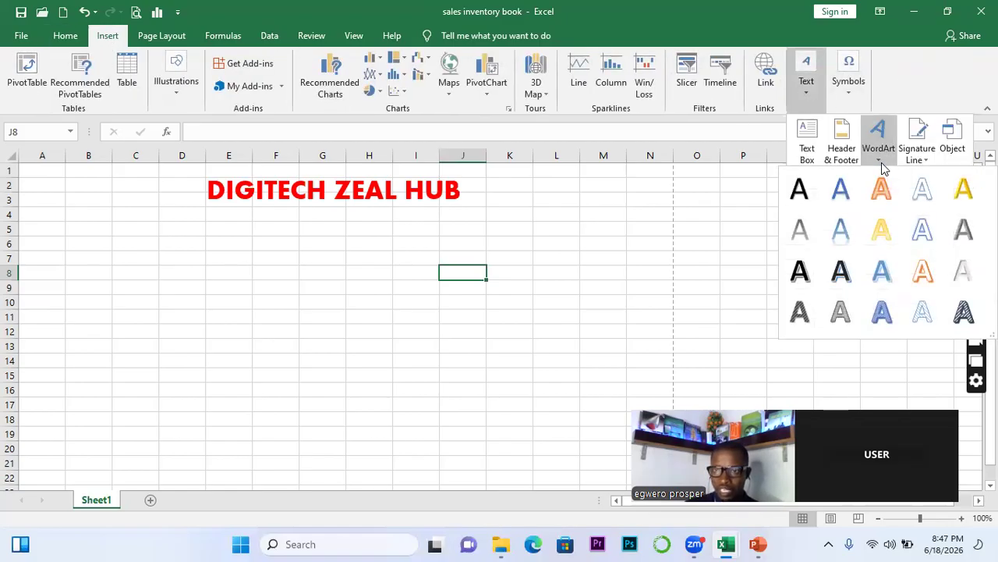
pyautogui.click(800, 188)
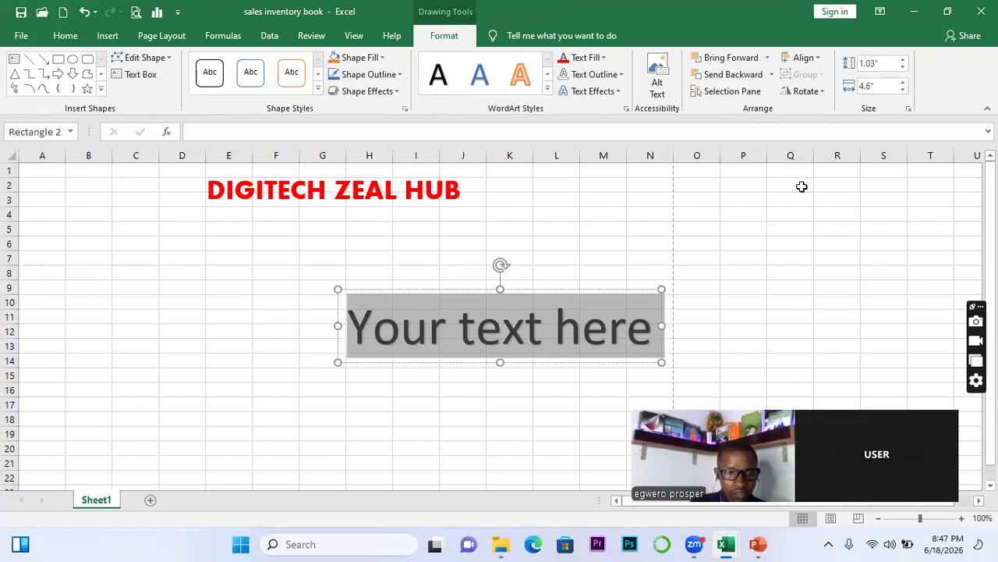
pyautogui.write('Delta ')
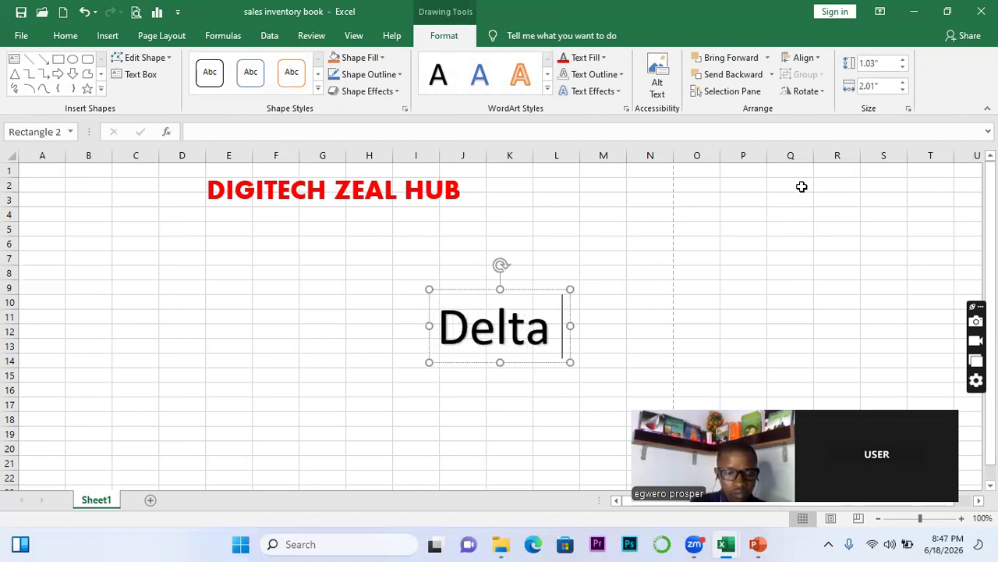
pyautogui.write('Sat')
pyautogui.press('BackSpace')
pyautogui.press('BackSpace')
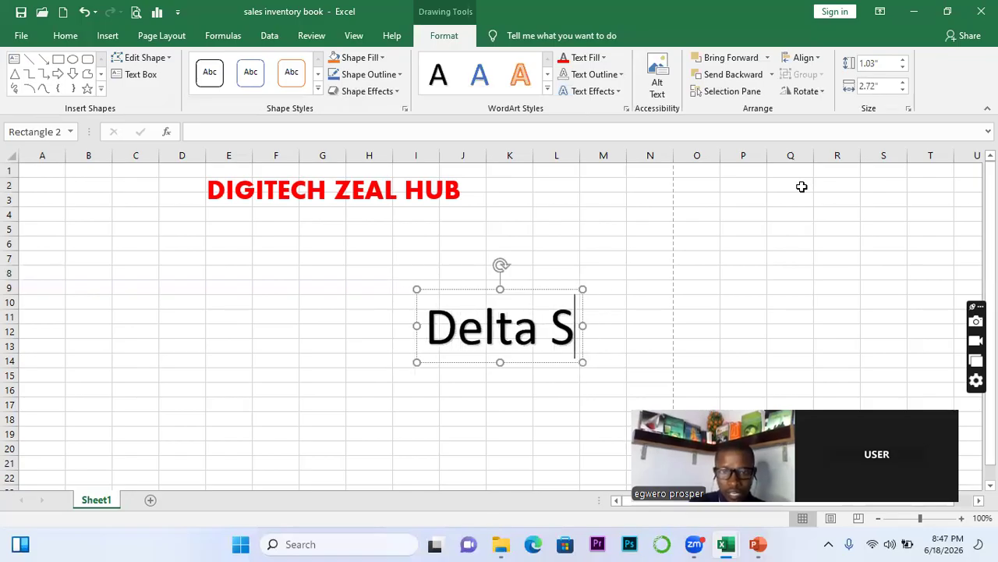
pyautogui.write('tate')
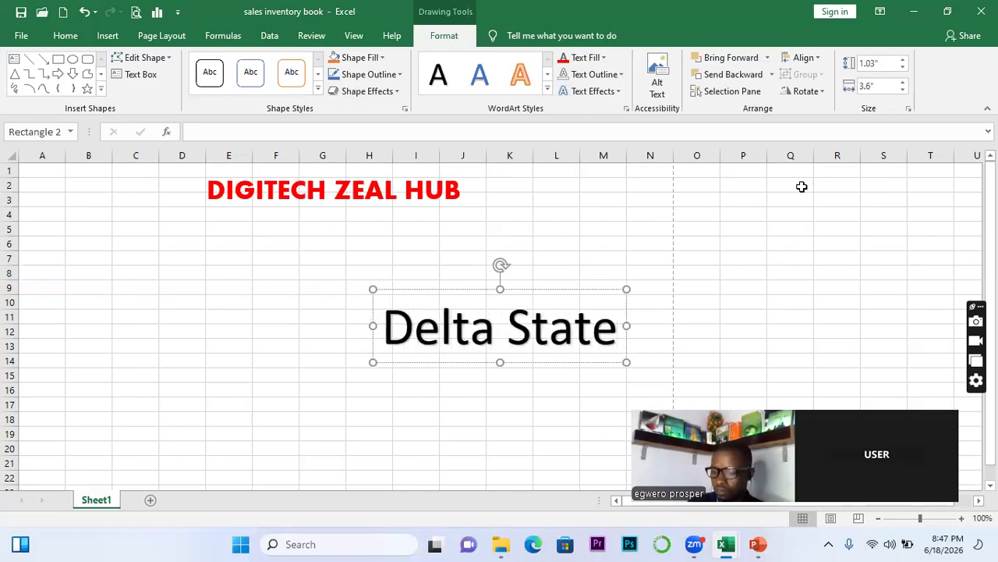
pyautogui.press('Left')
pyautogui.press('Left')
pyautogui.press('Left')
pyautogui.press('Left')
pyautogui.press('Left')
pyautogui.press('Left')
pyautogui.press('Left')
pyautogui.press('Left')
pyautogui.press('Left')
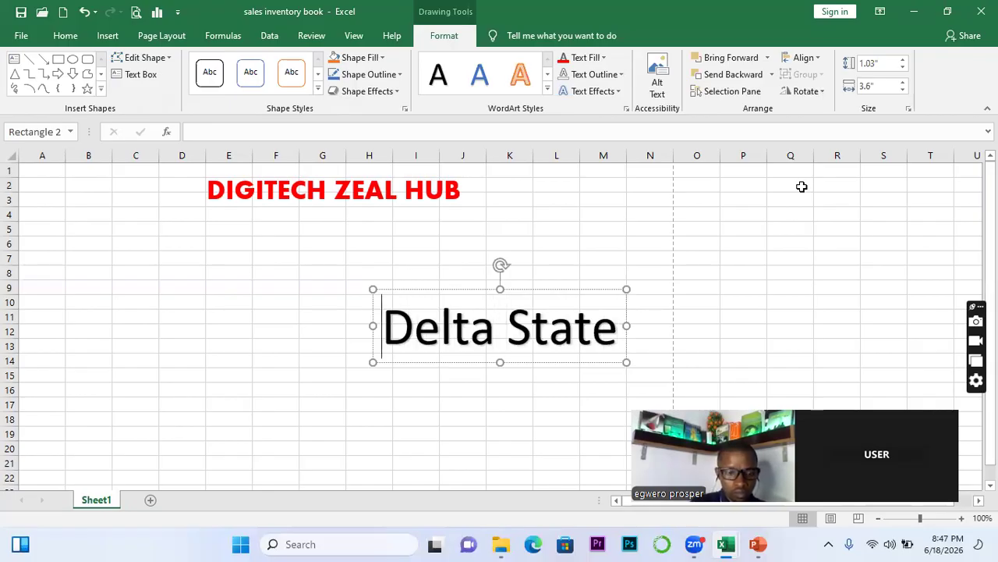
pyautogui.write('Asaba')
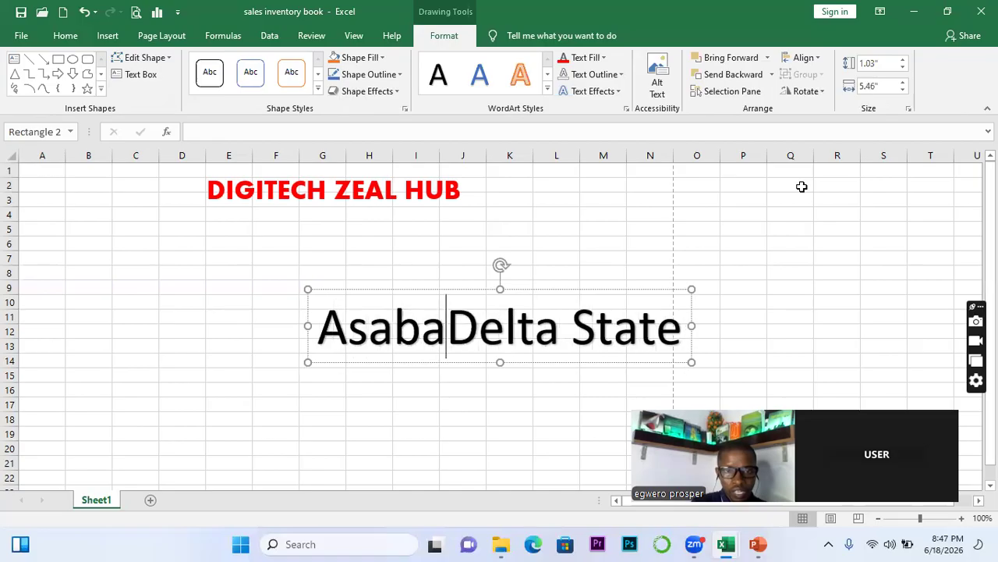
# Drag the Asaba Delta State WordArt up beneath the DIGITECH ZEAL HUB title
pyautogui.moveTo(608, 295); pyautogui.dragTo(468, 201)
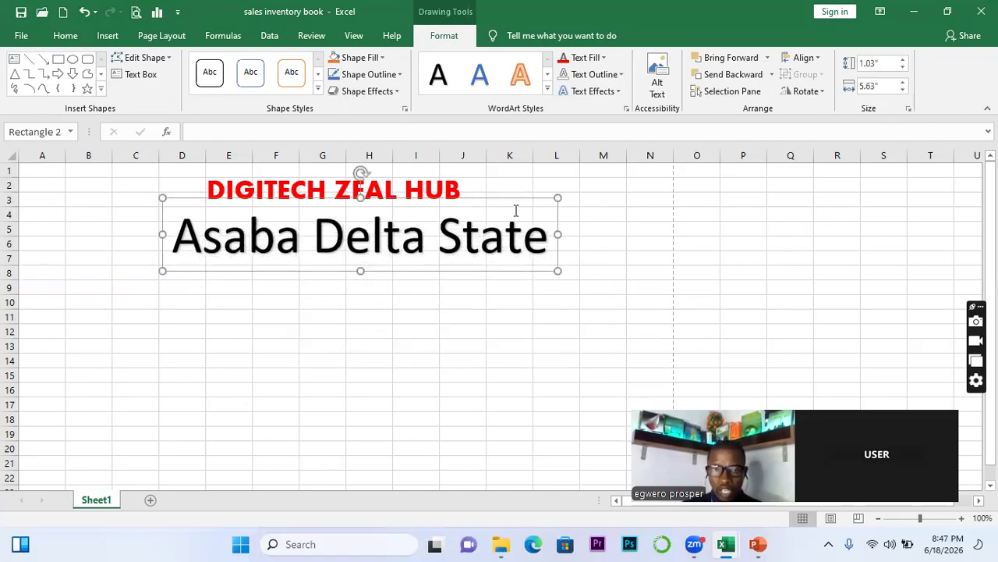
pyautogui.moveTo(337, 197); pyautogui.dragTo(331, 216)
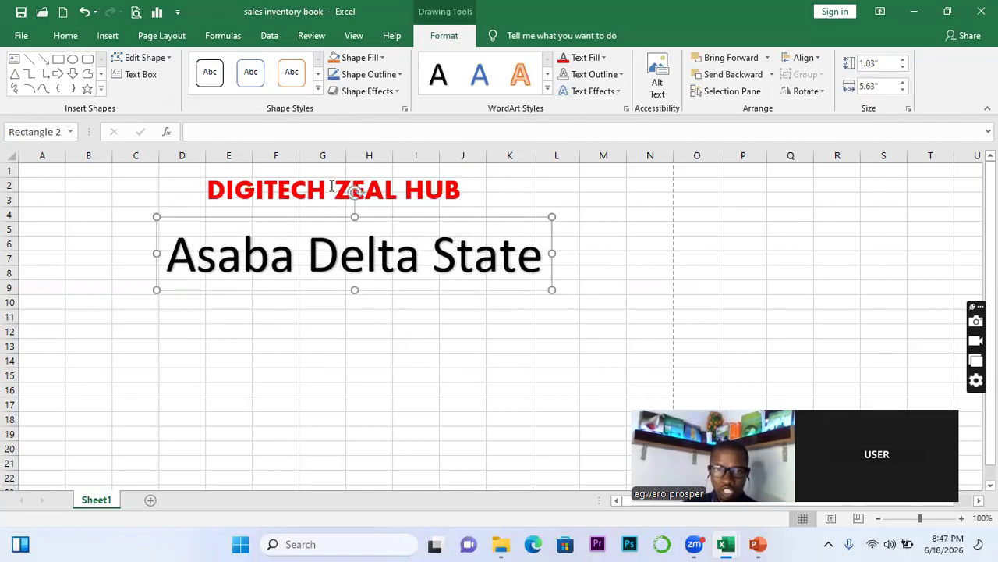
pyautogui.click(331, 187)
pyautogui.click(341, 257)
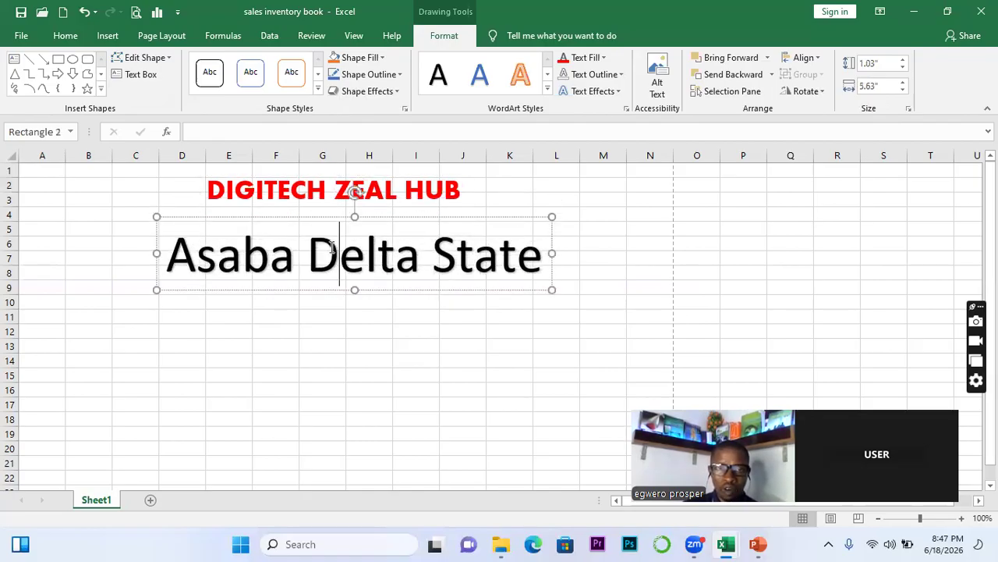
pyautogui.click(324, 220)
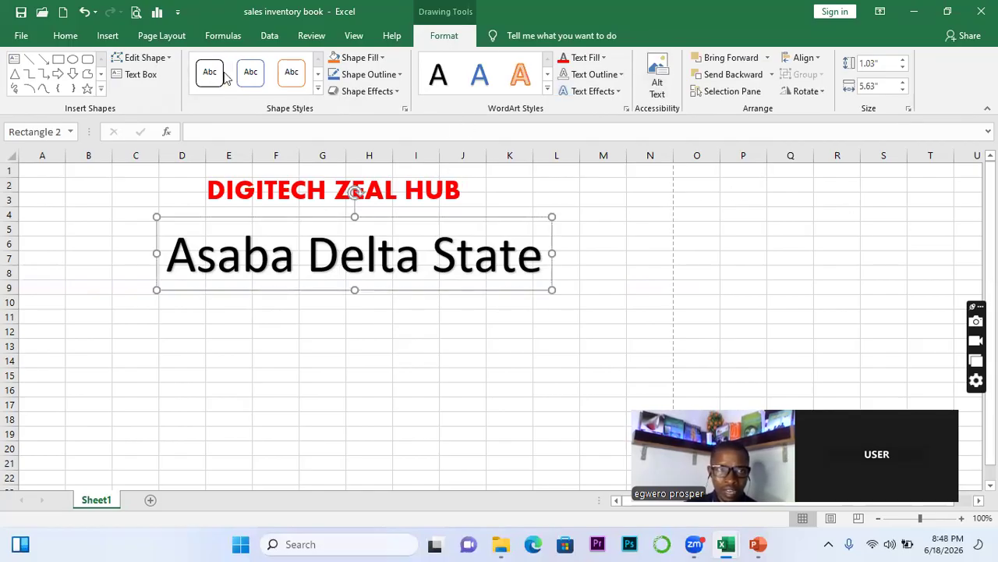
# Shrink Asaba Delta State to size 28 and seat it directly under the title
pyautogui.click(66, 36)
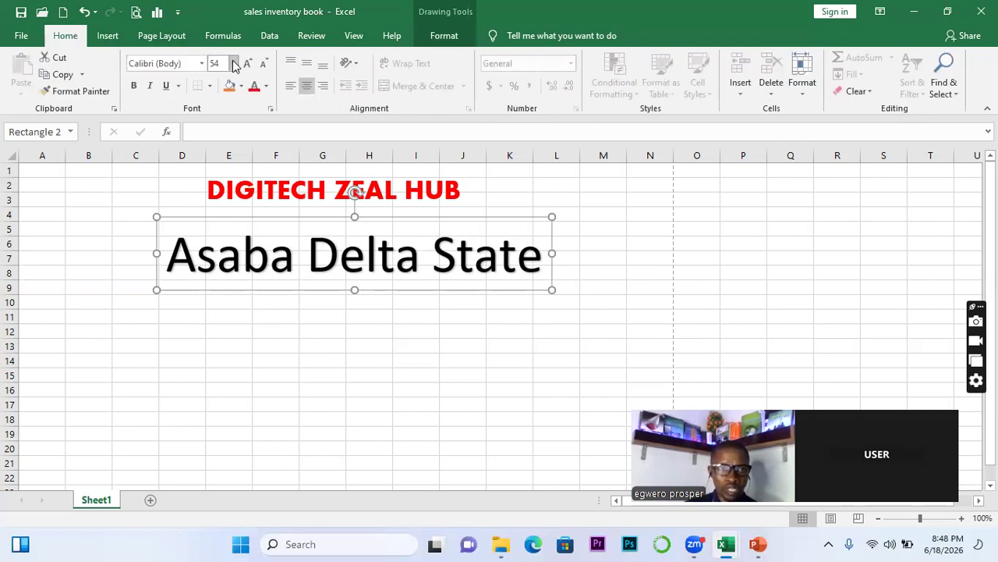
pyautogui.click(263, 64)
pyautogui.click(264, 64)
pyautogui.click(264, 64)
pyautogui.click(264, 64)
pyautogui.click(264, 64)
pyautogui.click(264, 64)
pyautogui.moveTo(337, 258); pyautogui.dragTo(310, 236)
pyautogui.click(318, 270)
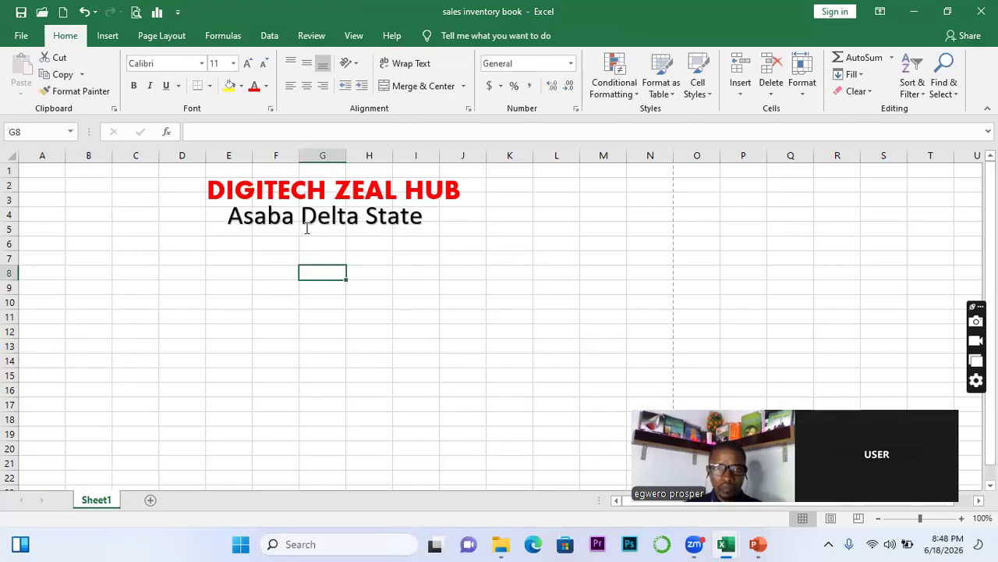
pyautogui.click(307, 227)
pyautogui.click(314, 234)
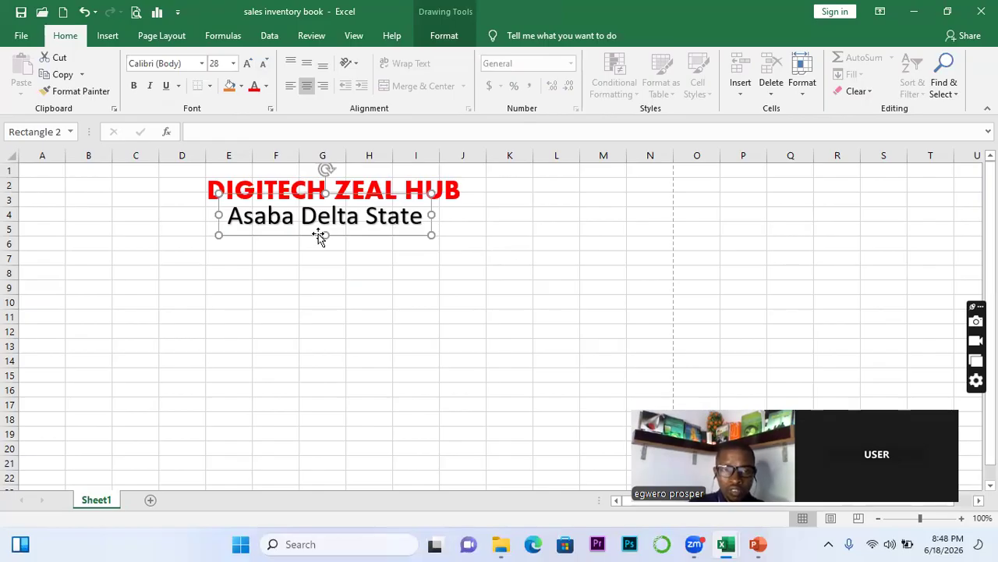
# Duplicate the Asaba Delta State box with Ctrl+D, place the copy below, and select its text
pyautogui.hotkey('ctrl', 'd')
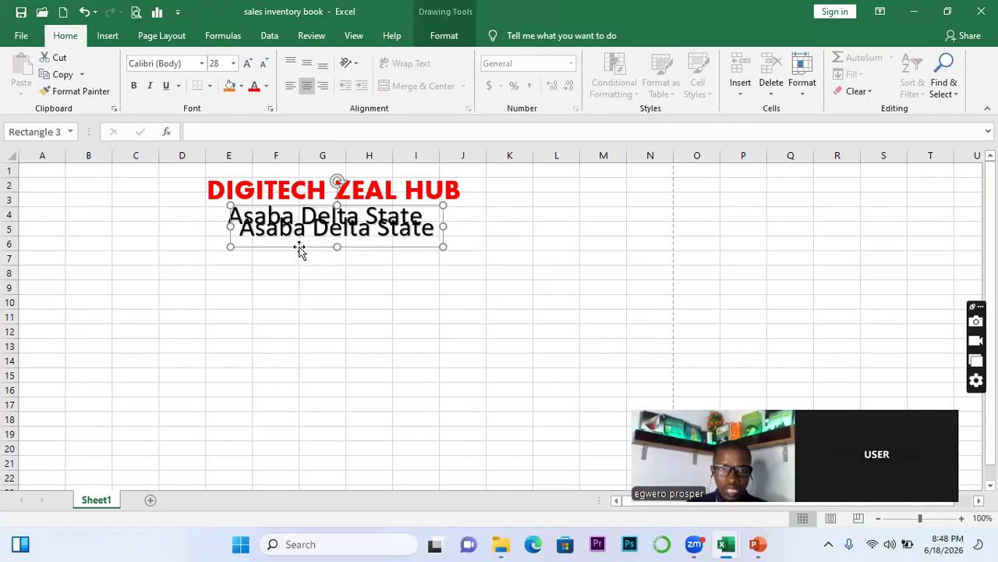
pyautogui.moveTo(300, 248); pyautogui.dragTo(298, 261)
pyautogui.click(261, 250)
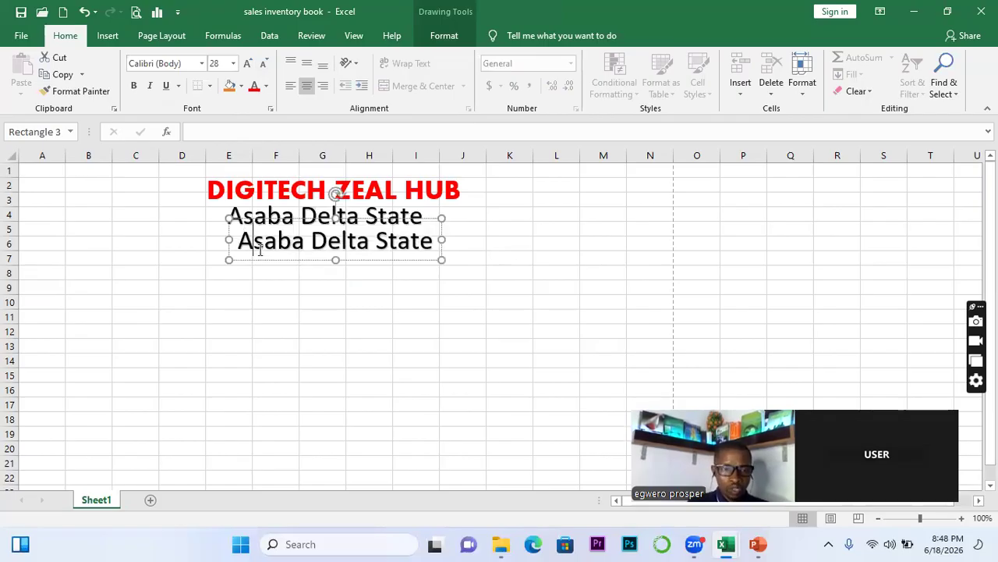
pyautogui.tripleClick(259, 251)
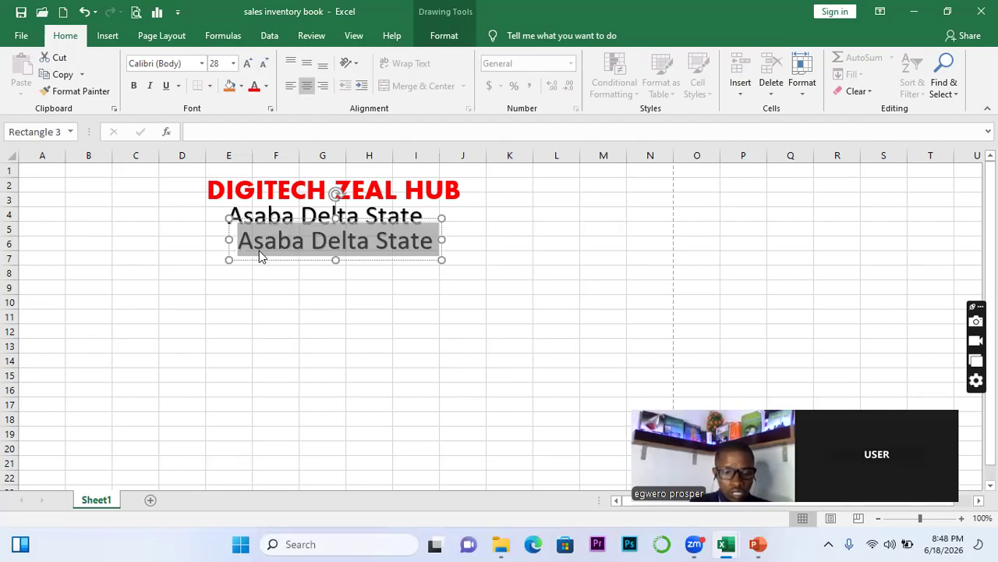
# Retype the copy as 'JUNE SALES INVENTORY' and bold both it and Asaba Delta State
pyautogui.write('JUNE SALE')
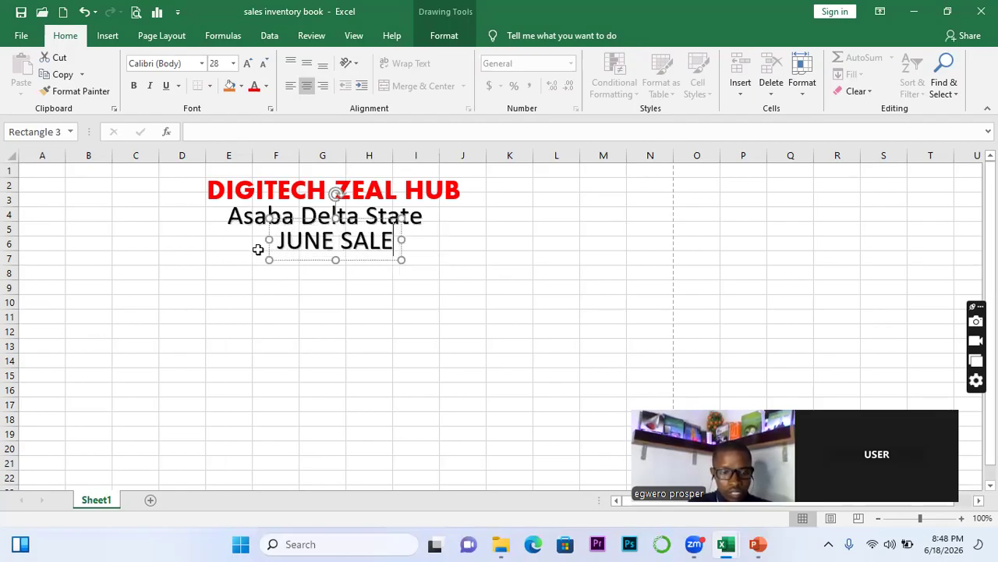
pyautogui.write('S IN')
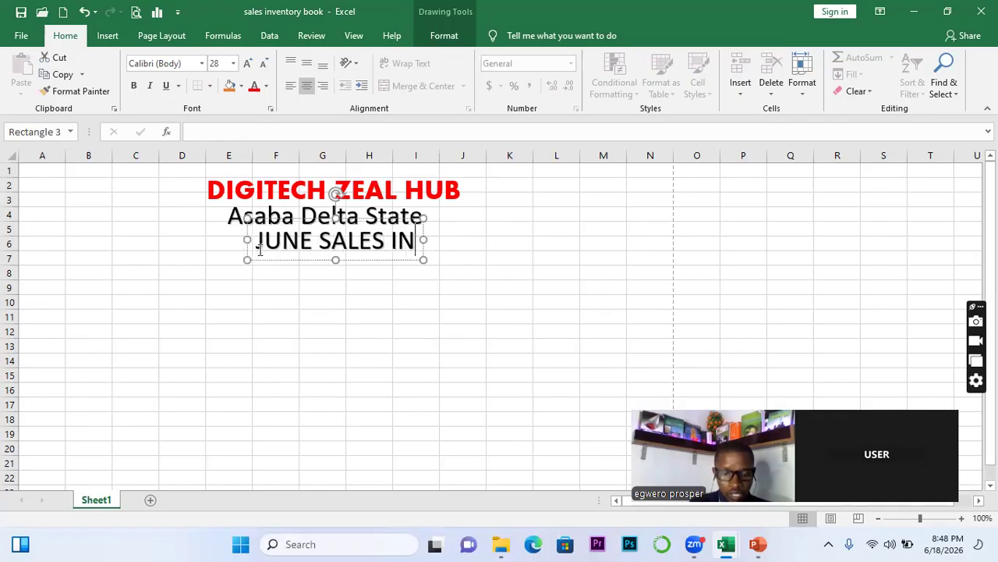
pyautogui.write('VENTORY')
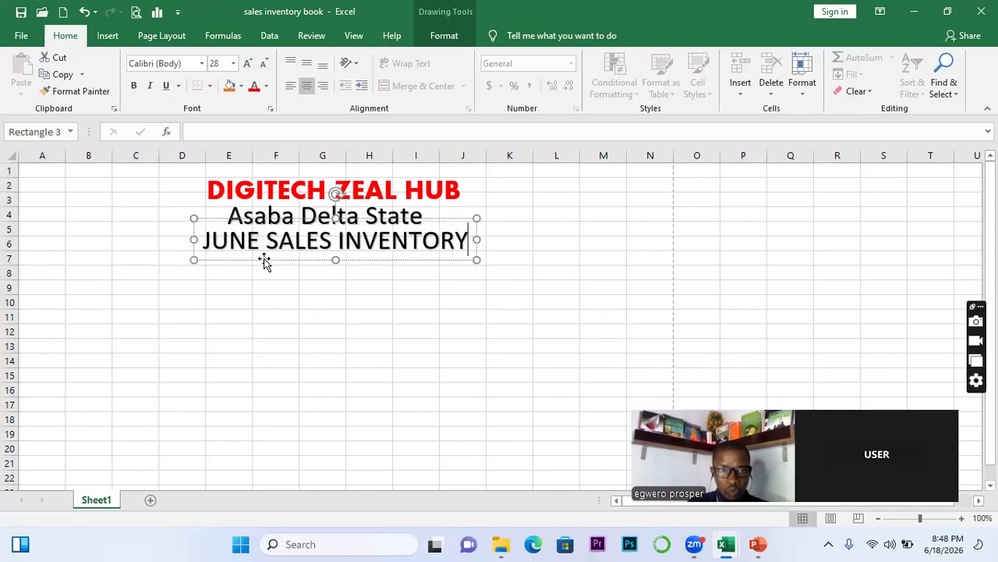
pyautogui.click(264, 260)
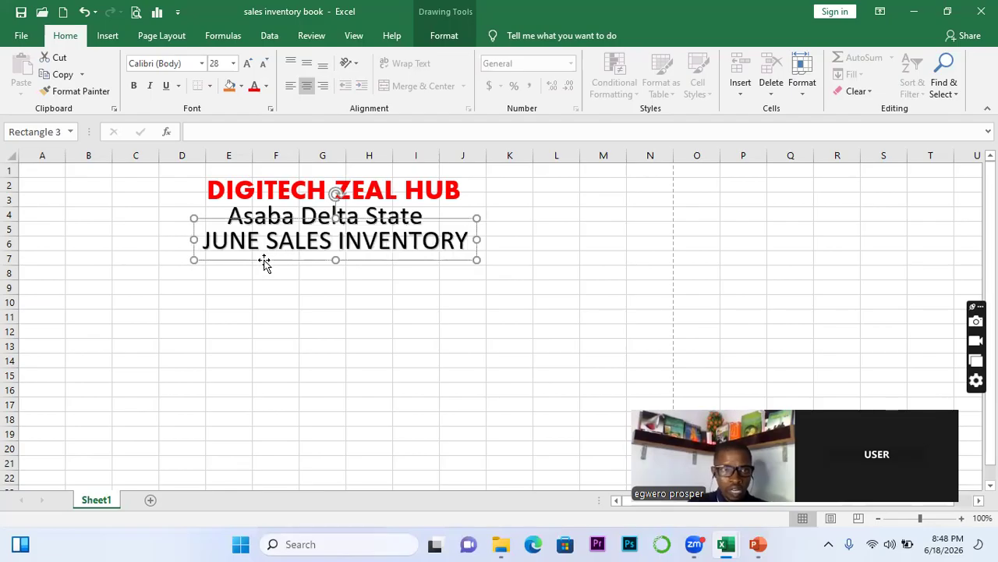
pyautogui.click(134, 85)
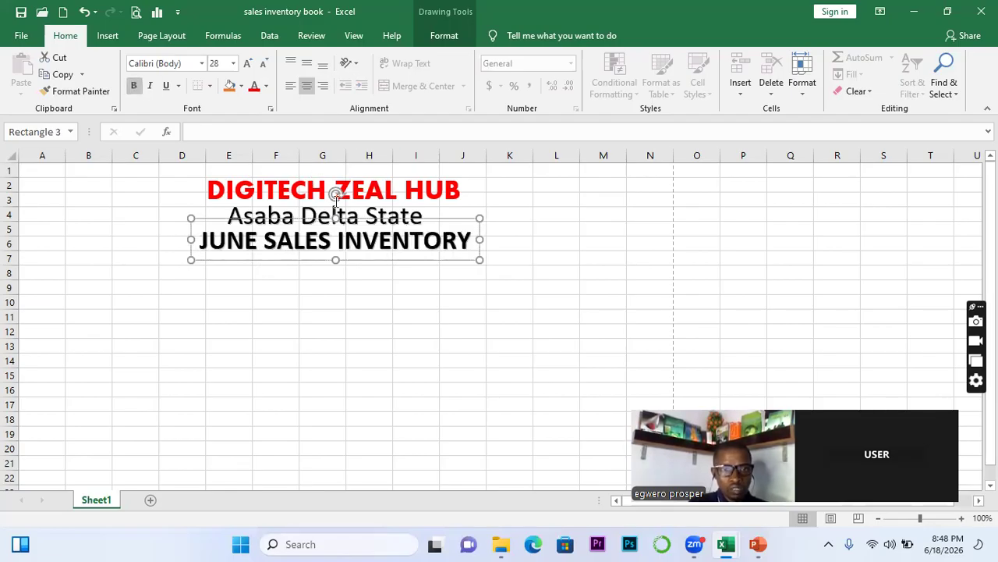
pyautogui.click(379, 208)
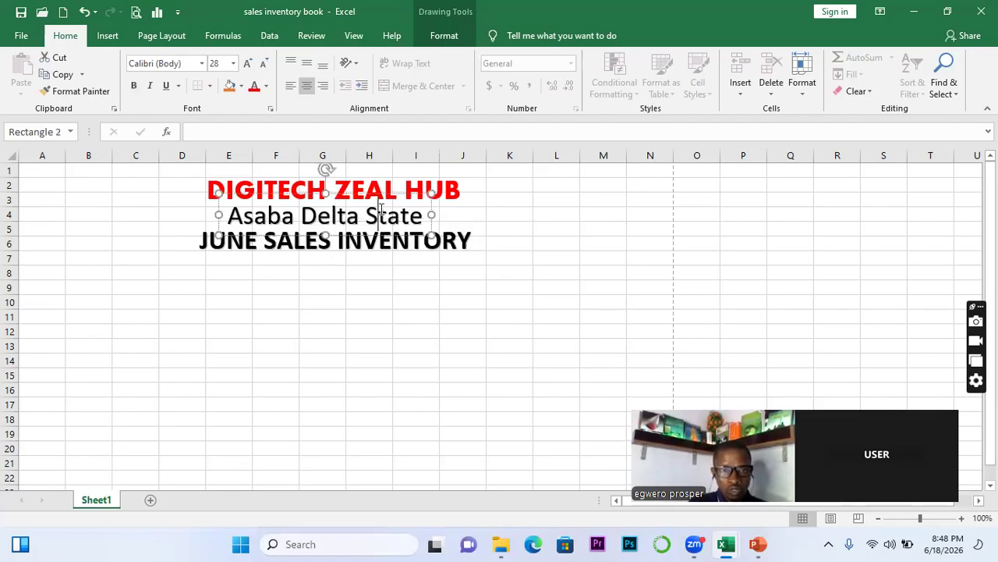
pyautogui.click(430, 203)
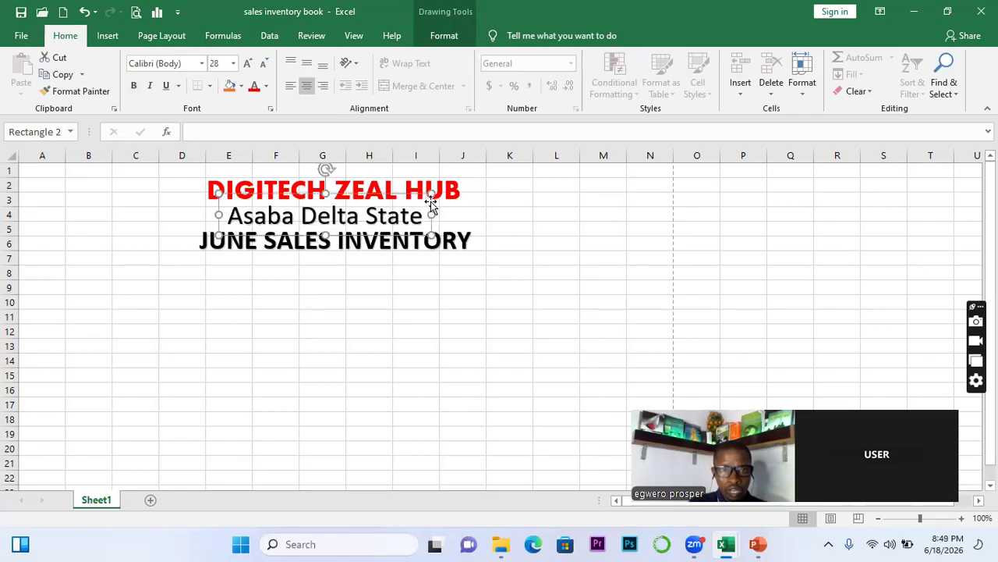
pyautogui.click(134, 85)
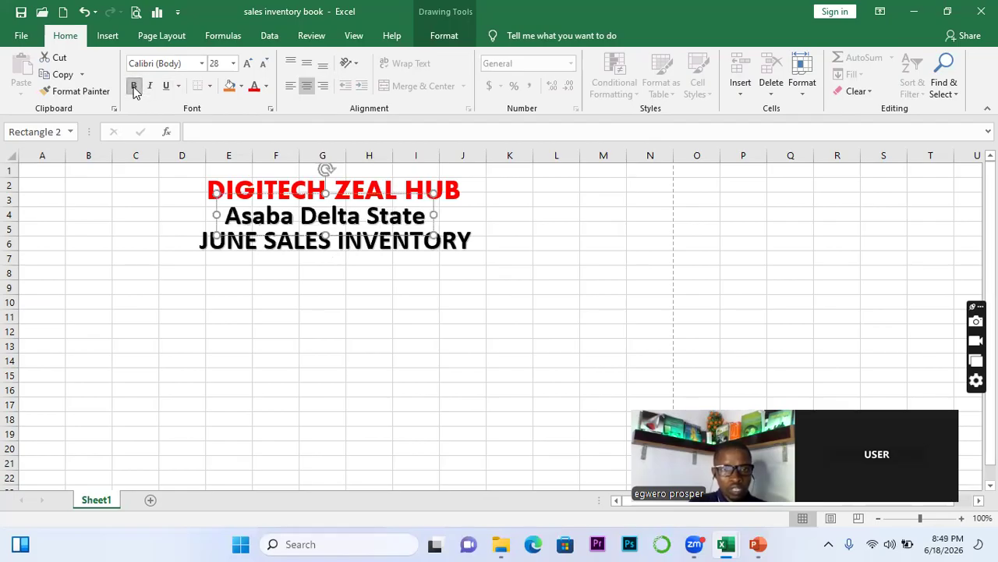
# Reduce JUNE SALES INVENTORY to size 18 and nudge it just beneath Asaba Delta State
pyautogui.click(259, 238)
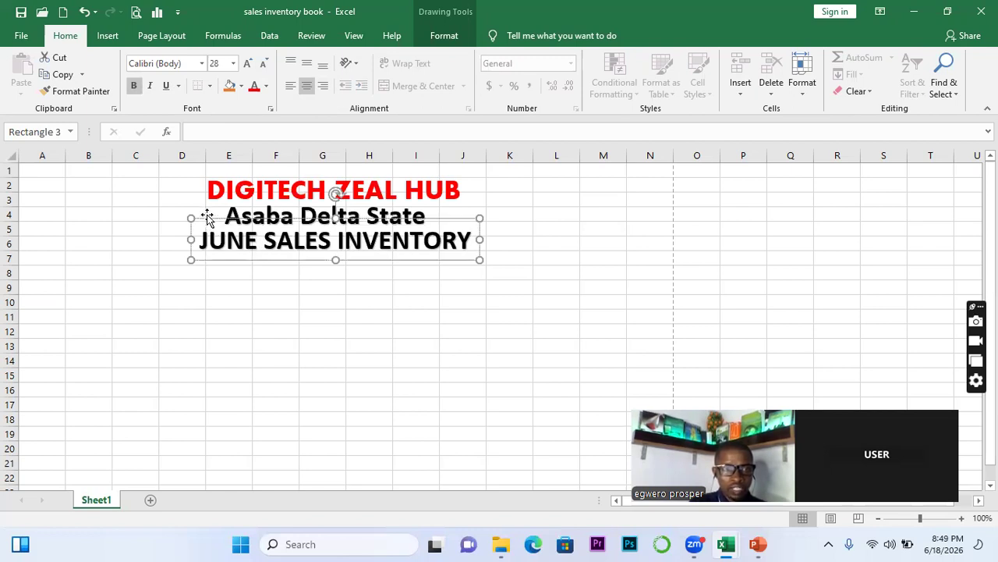
pyautogui.click(263, 64)
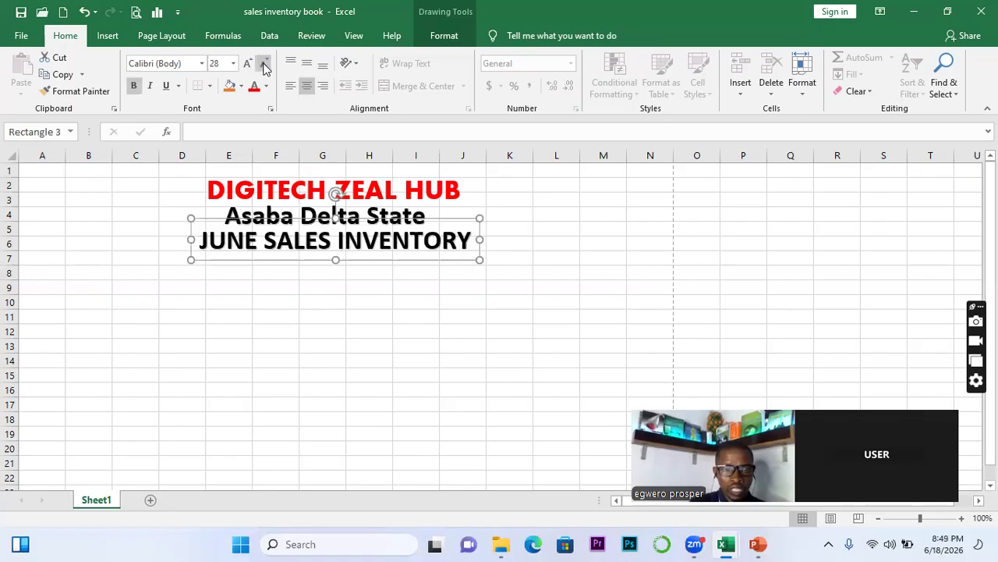
pyautogui.click(262, 64)
pyautogui.click(263, 64)
pyautogui.click(263, 64)
pyautogui.click(263, 63)
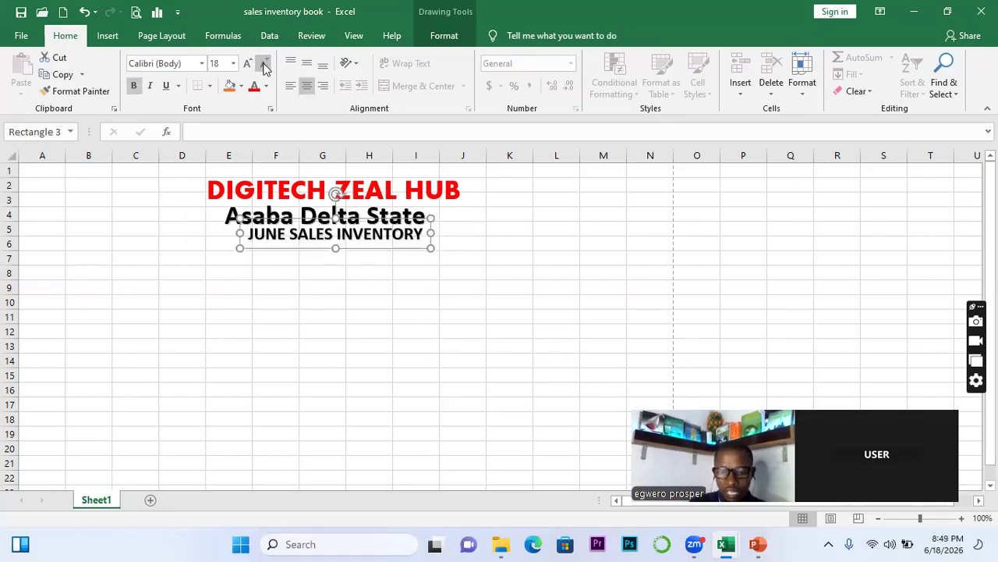
pyautogui.press('Left')
pyautogui.press('Left')
pyautogui.press('Left')
pyautogui.press('Left')
pyautogui.press('Left')
pyautogui.press('Left')
pyautogui.press('Left')
pyautogui.press('Left')
pyautogui.press('Left')
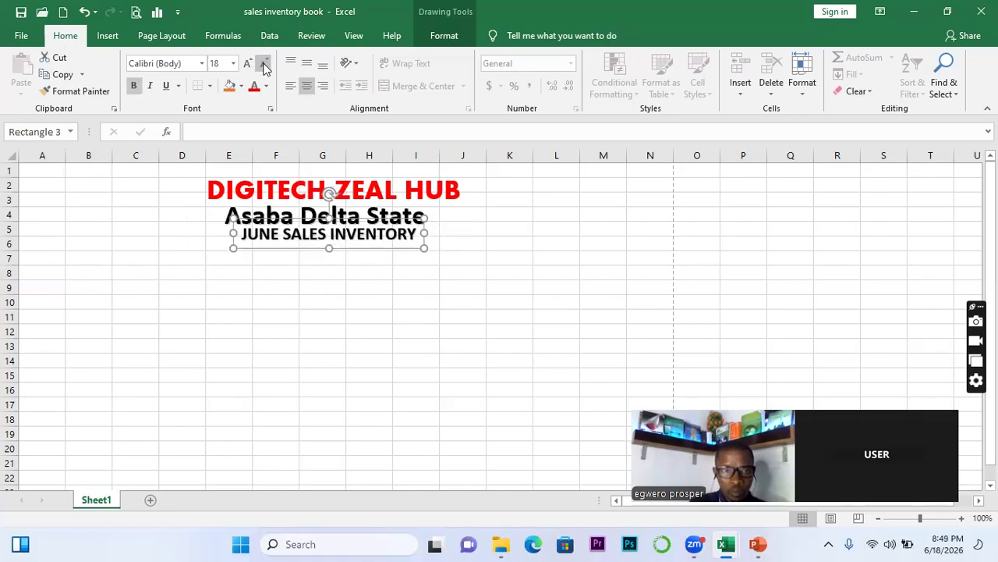
pyautogui.press('Down')
pyautogui.press('Down')
pyautogui.press('Down')
pyautogui.press('Down')
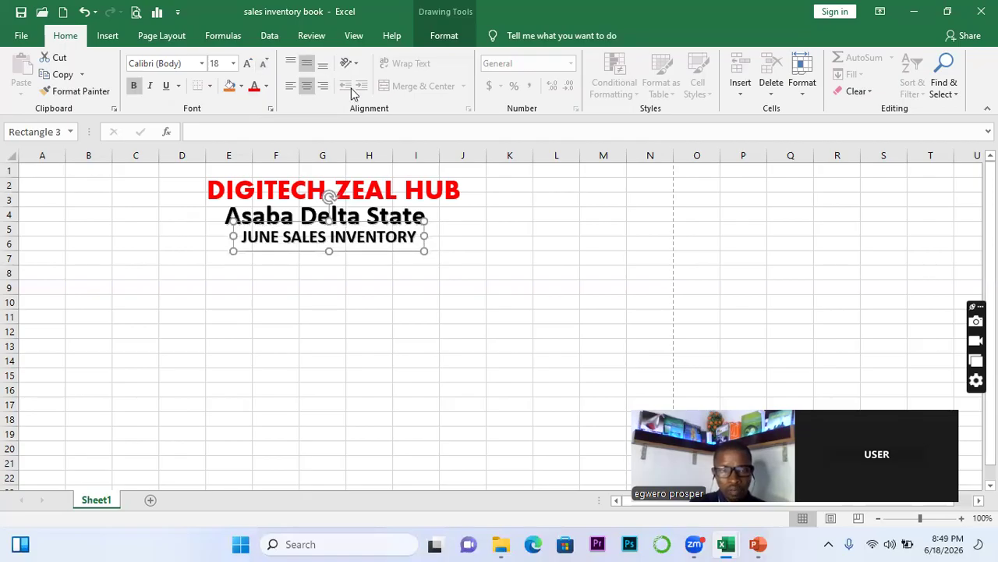
pyautogui.click(349, 285)
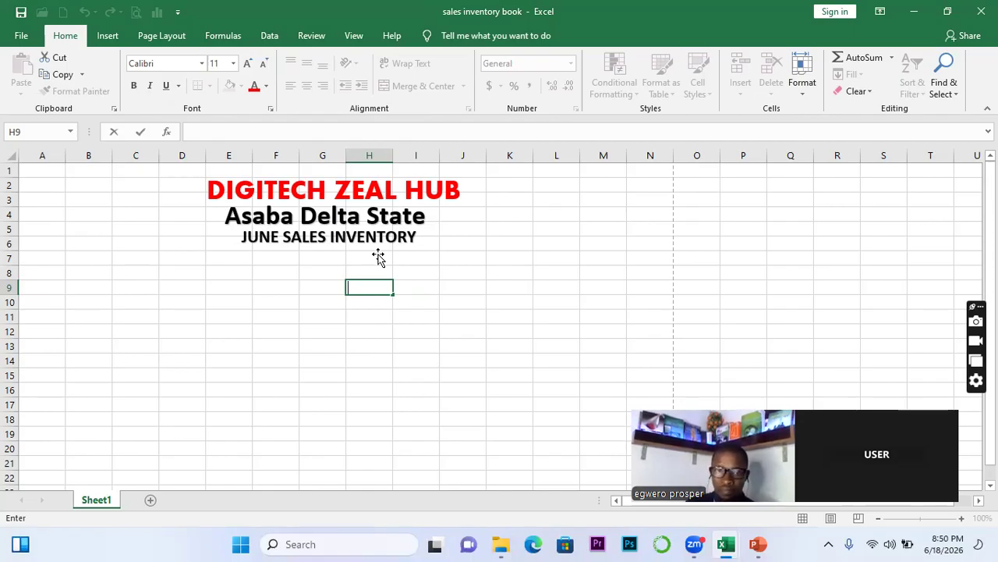
# Enter the headers S/N in A8, DATE in B8 and CUSTOMER NAME in C8
pyautogui.click(30, 273)
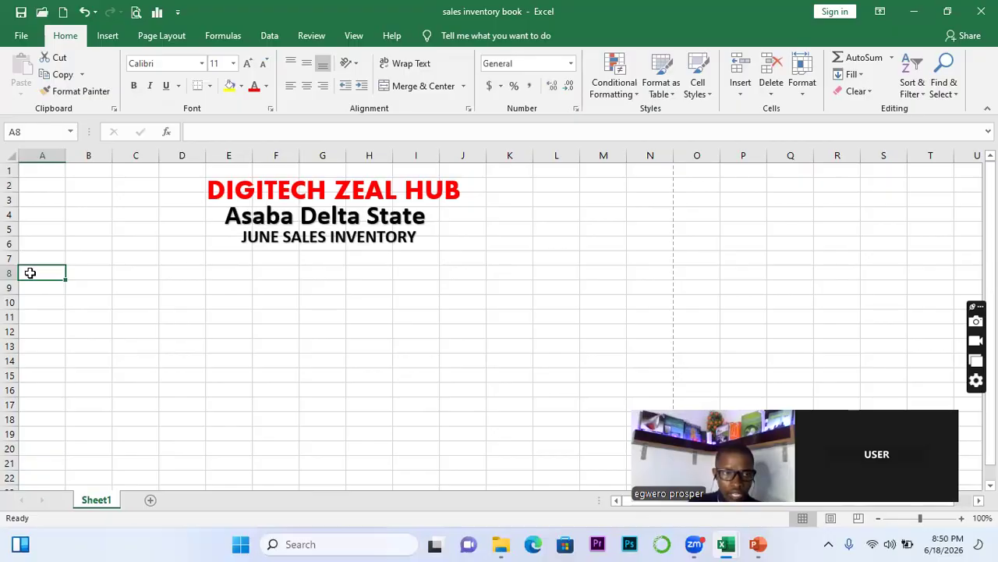
pyautogui.write('S/N')
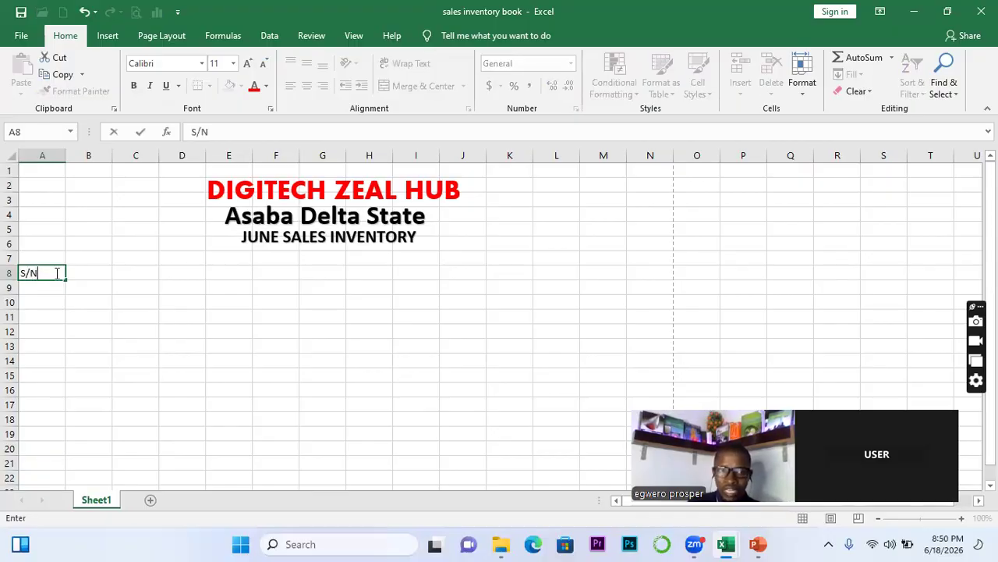
pyautogui.click(86, 273)
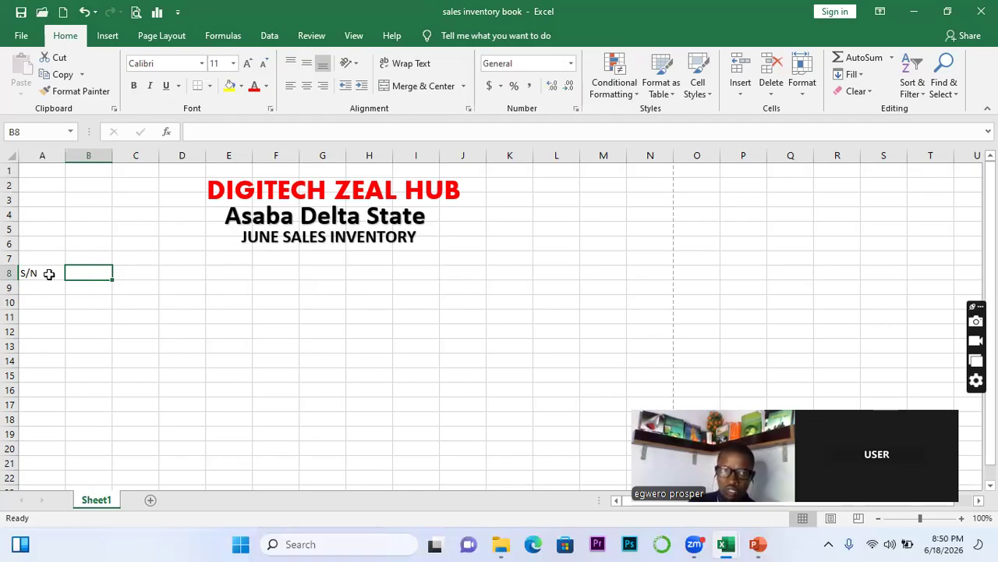
pyautogui.click(48, 273)
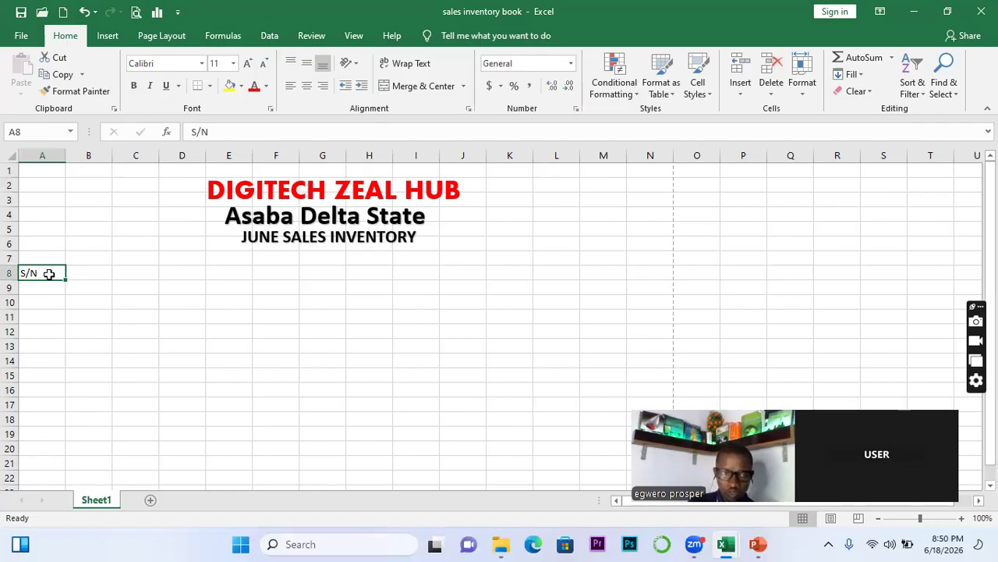
pyautogui.click(79, 273)
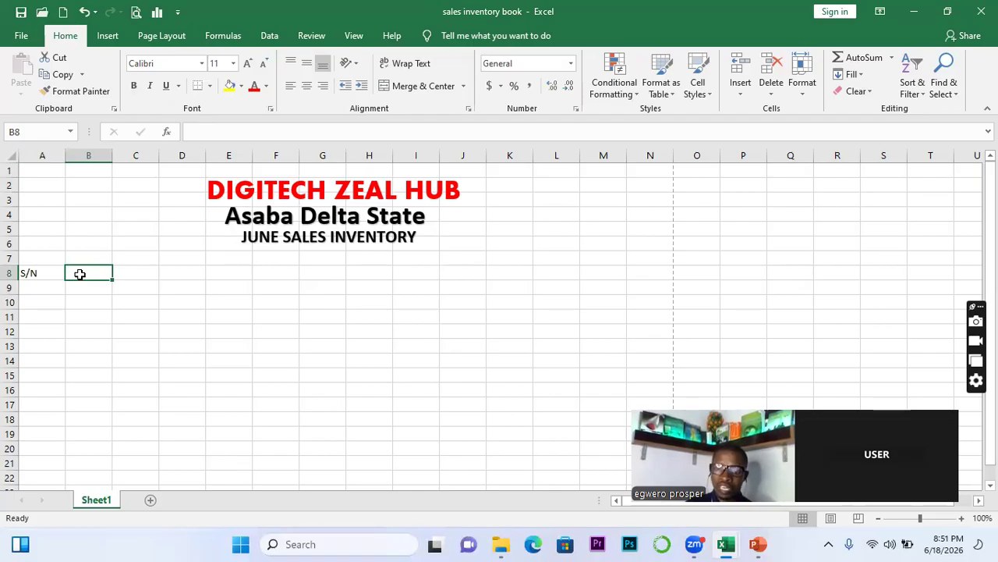
pyautogui.write('DATE')
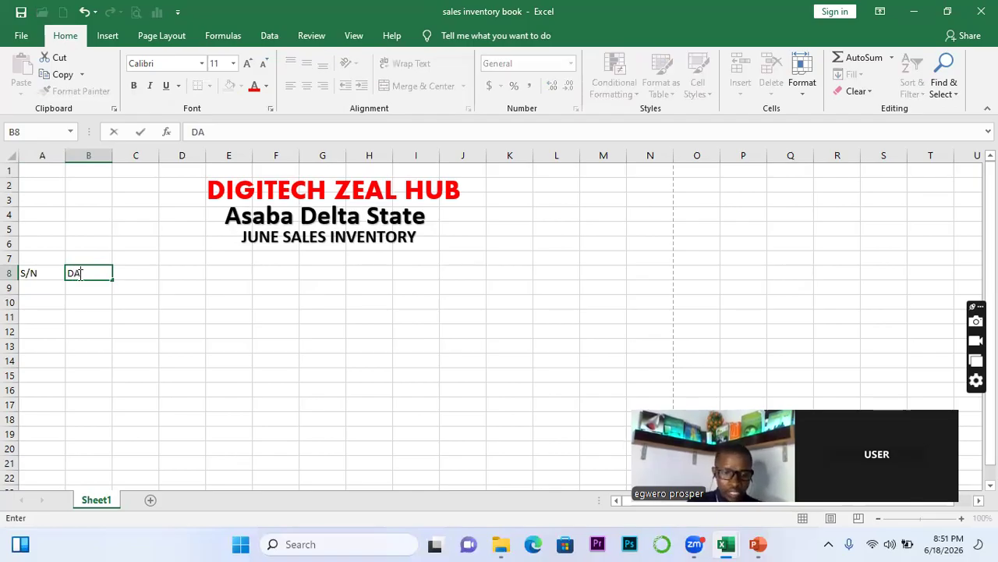
pyautogui.click(130, 270)
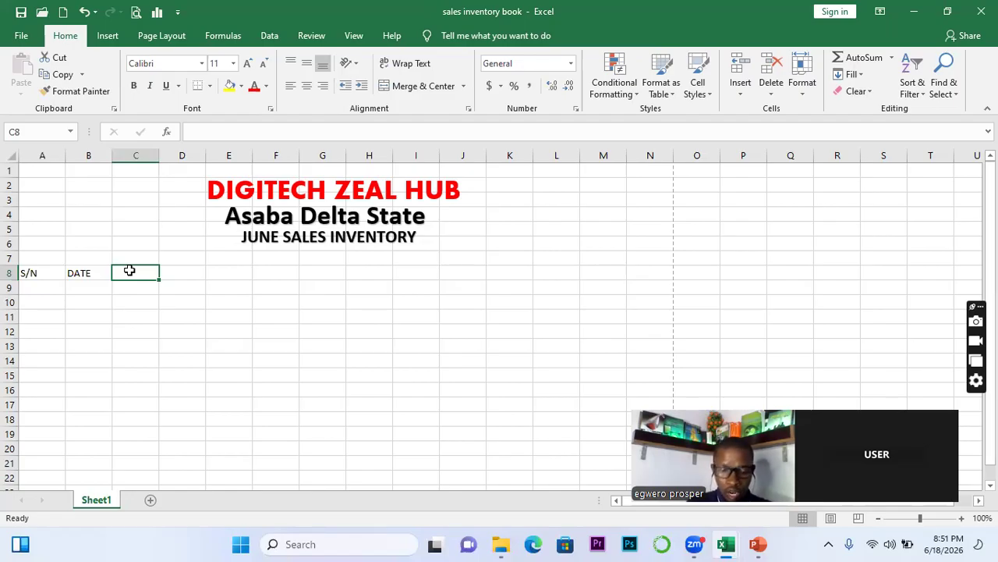
pyautogui.write('CNAME')
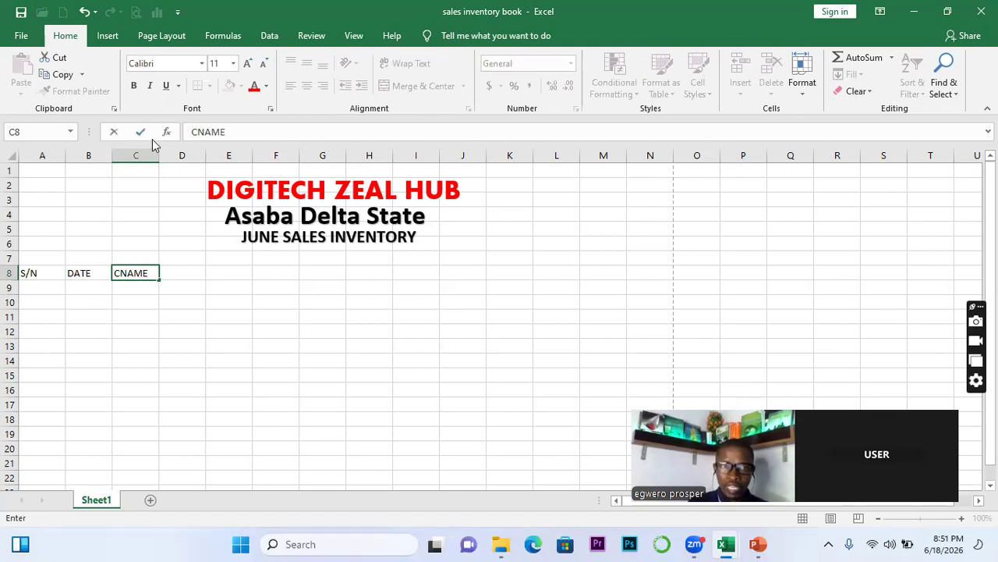
pyautogui.press('BackSpace')
pyautogui.press('BackSpace')
pyautogui.press('BackSpace')
pyautogui.press('BackSpace')
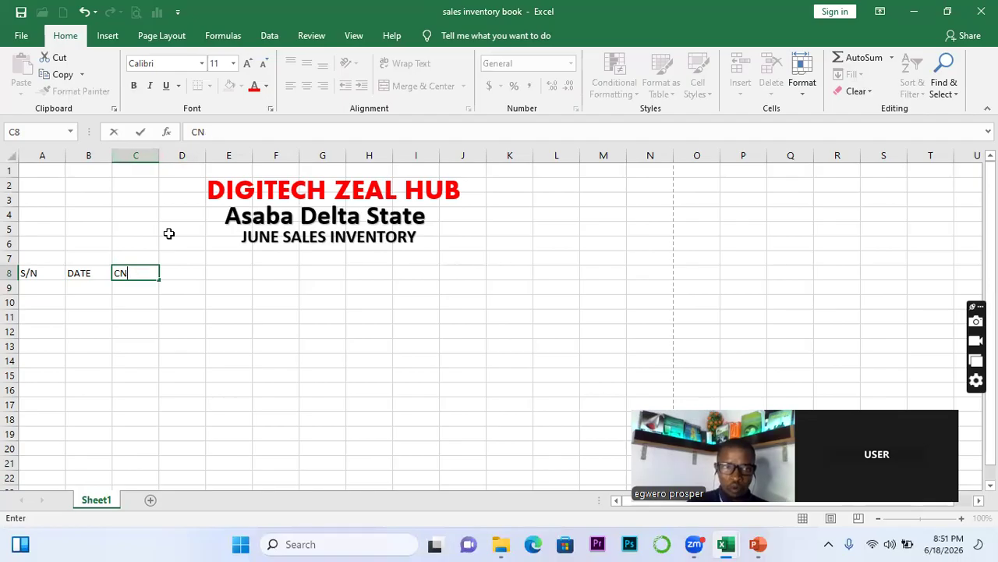
pyautogui.write('UST')
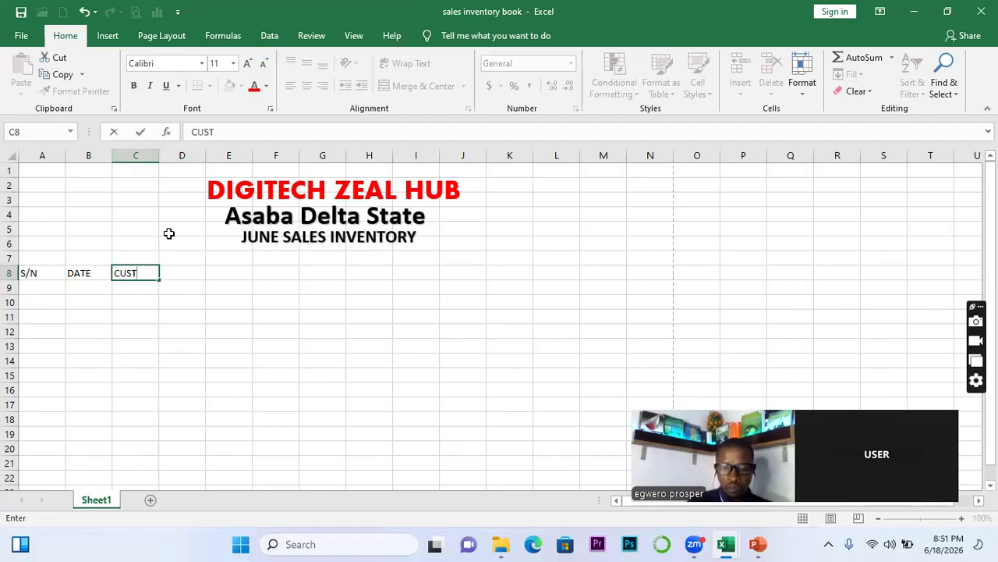
pyautogui.write('OMER NAME')
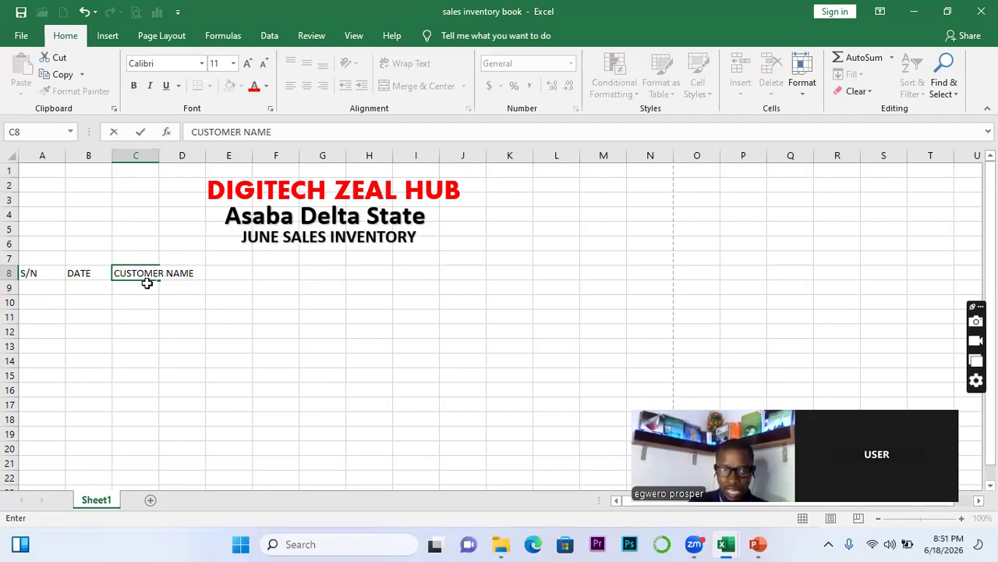
pyautogui.press('Return')
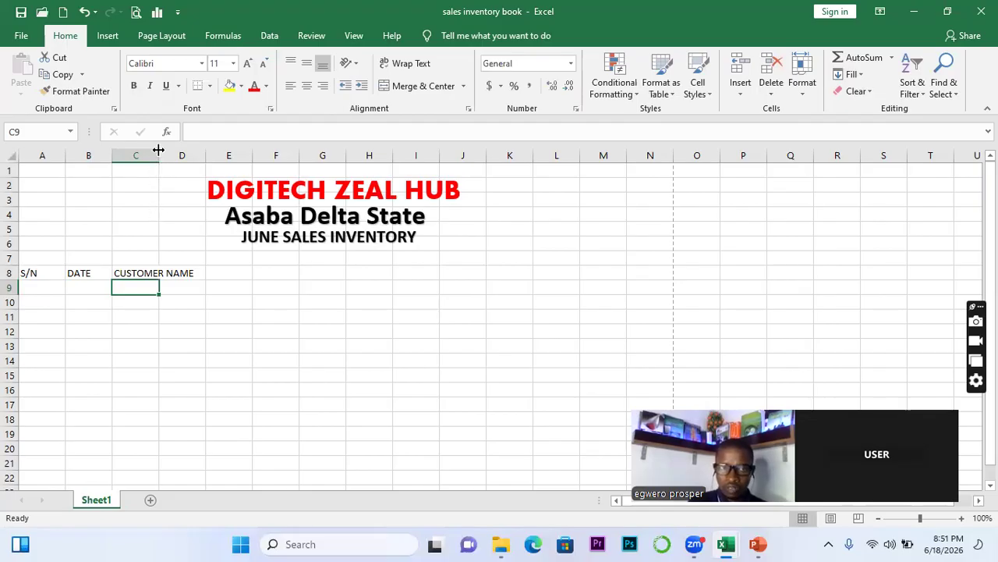
# Undo the column C autofit and replace C8's CUSTOMER NAME with CNAME
pyautogui.doubleClick(158, 150)
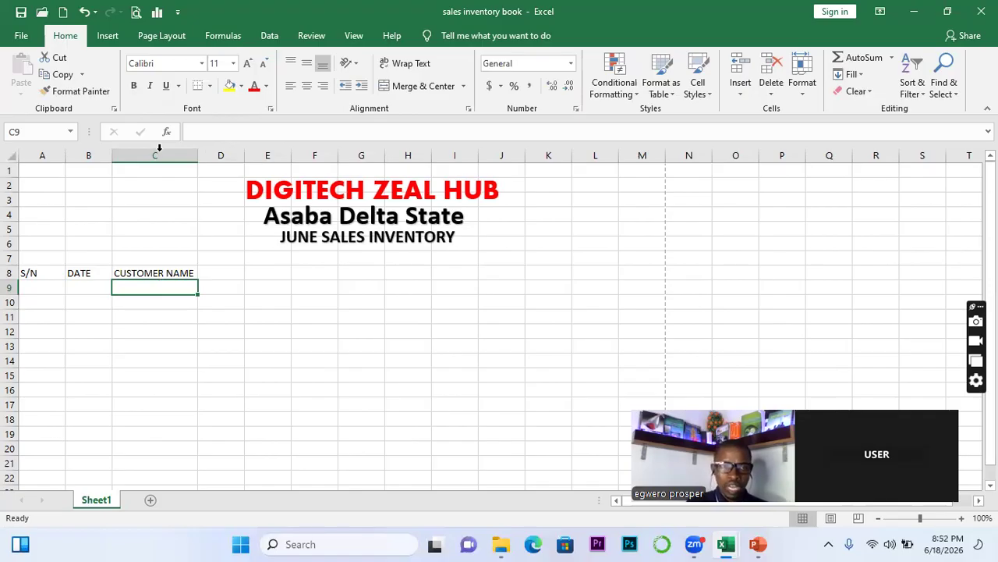
pyautogui.click(150, 273)
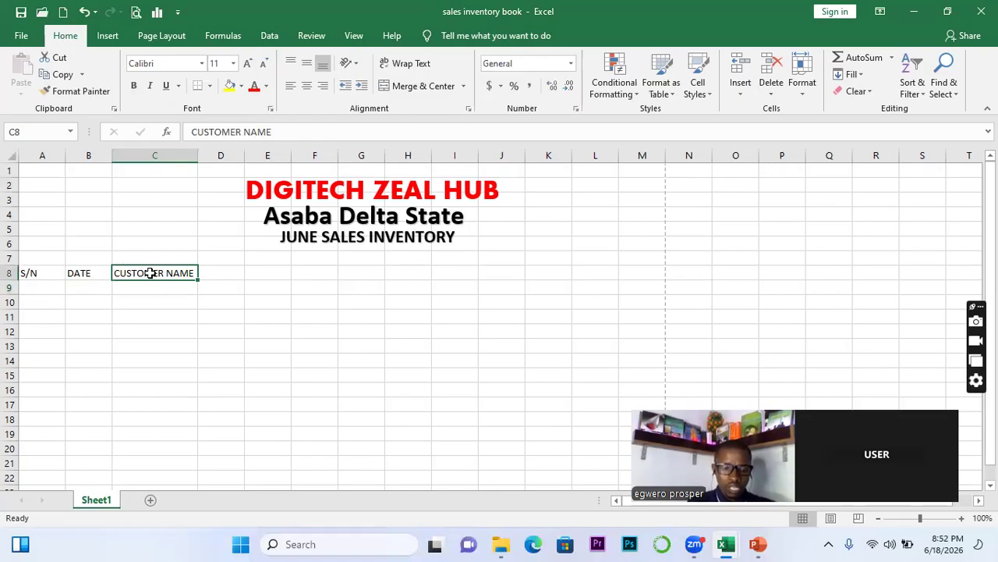
pyautogui.hotkey('ctrl', 'z')
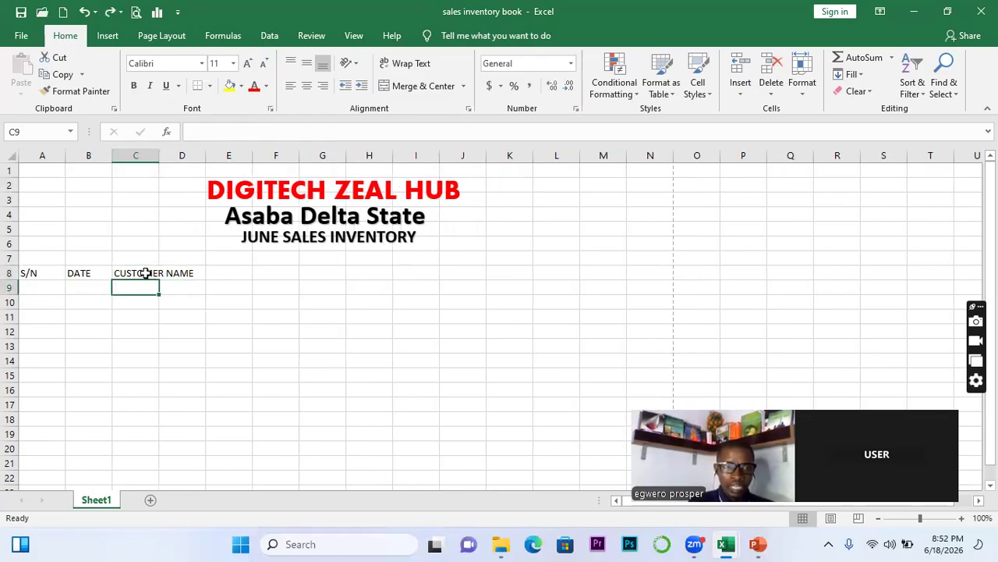
pyautogui.click(146, 273)
pyautogui.moveTo(282, 131); pyautogui.dragTo(175, 133)
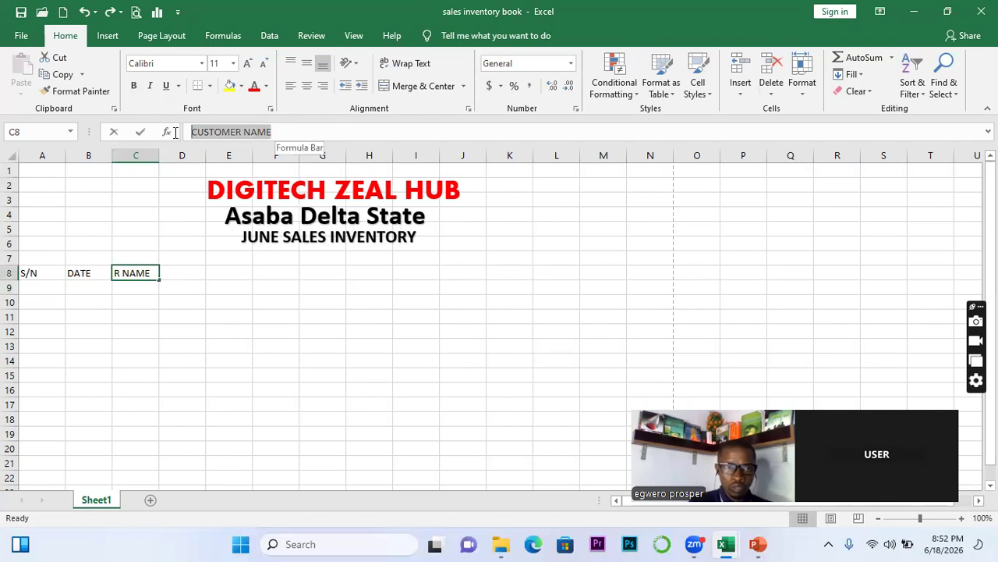
pyautogui.write('CNAME')
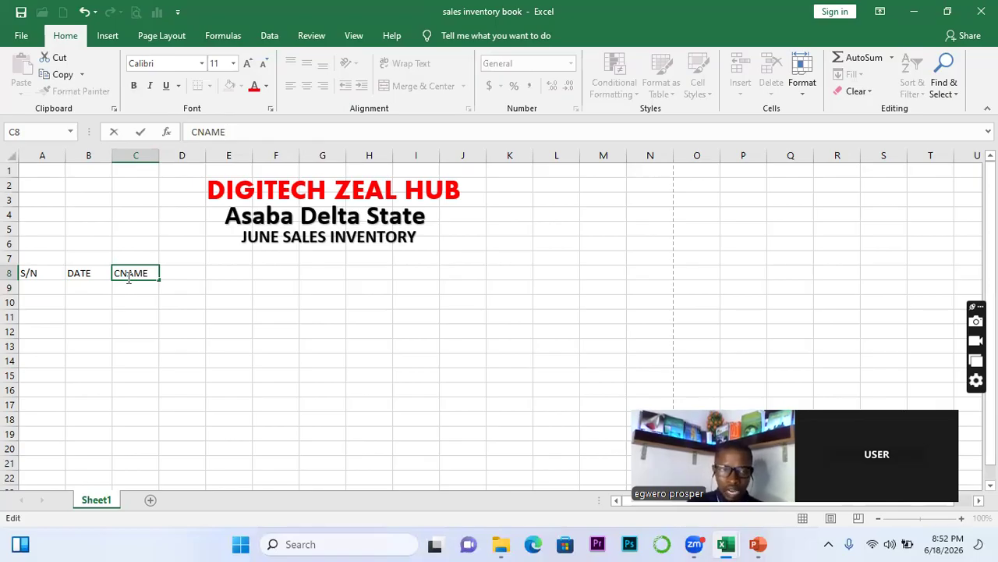
pyautogui.click(176, 273)
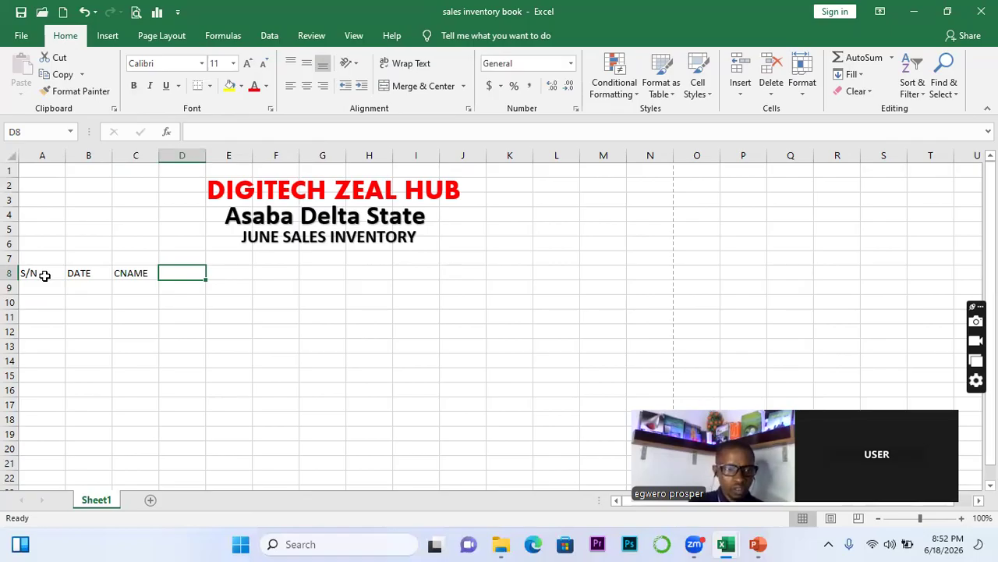
# Change A8 to ID and enter SEX and STATE in D8 and E8
pyautogui.click(44, 275)
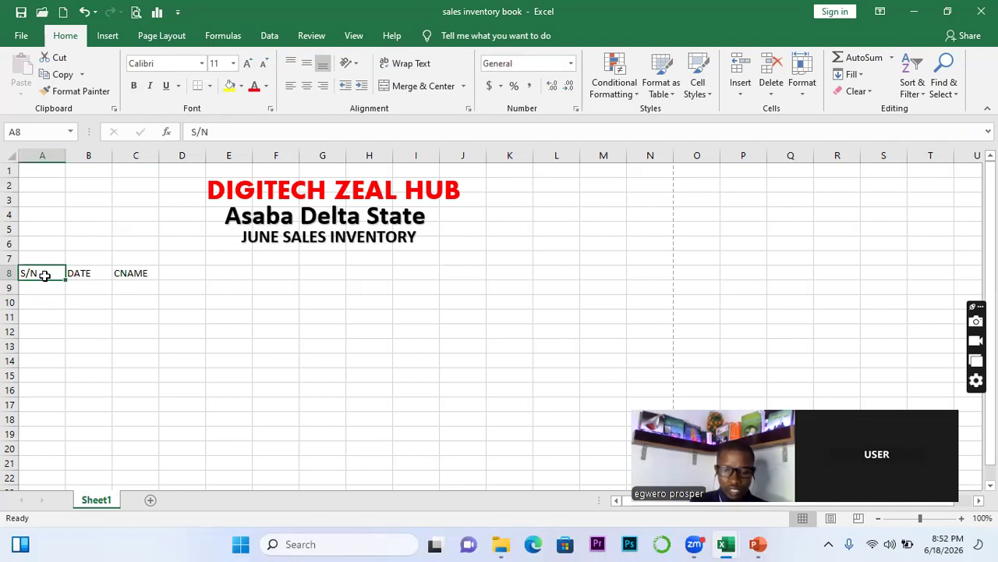
pyautogui.write('ID')
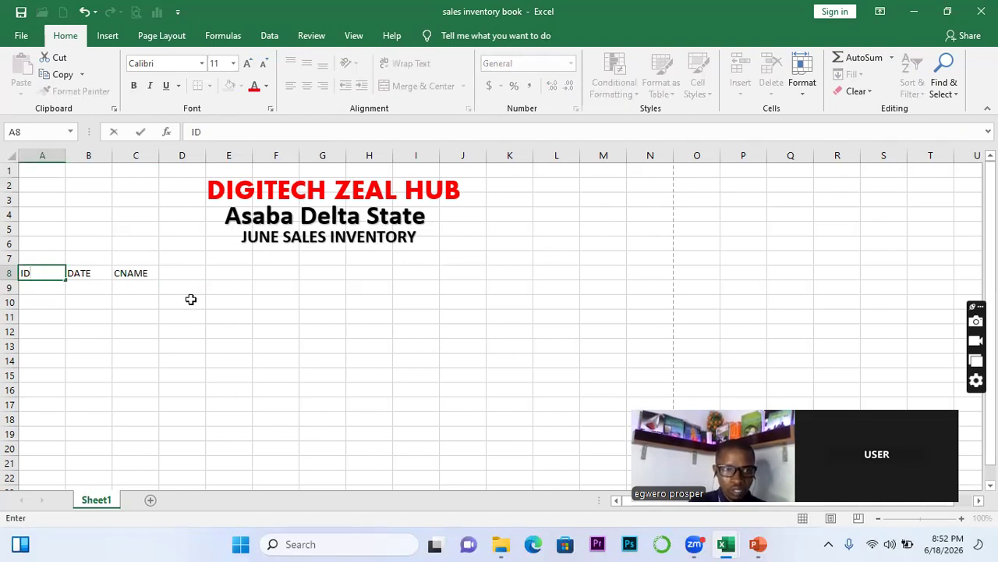
pyautogui.click(170, 271)
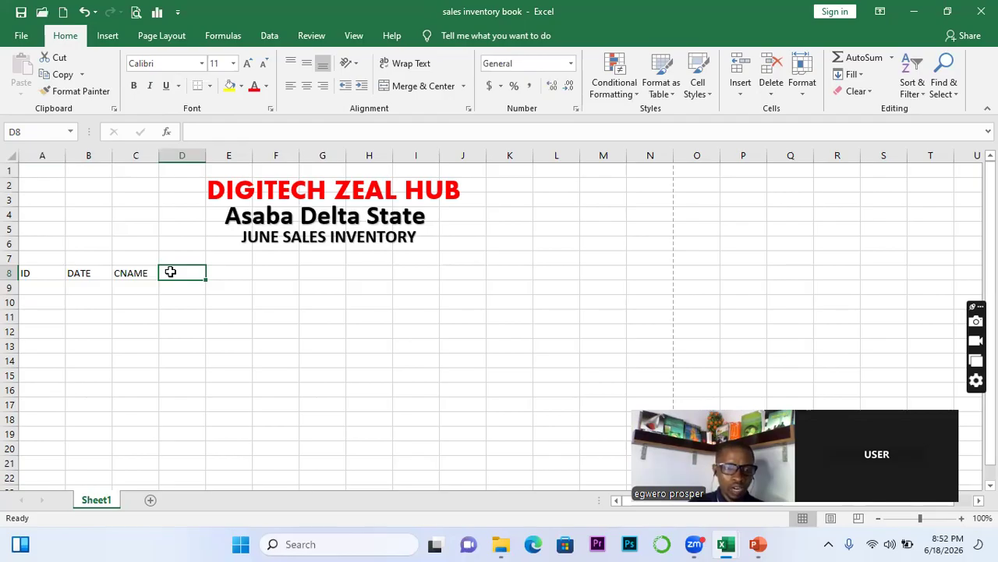
pyautogui.write('SE')
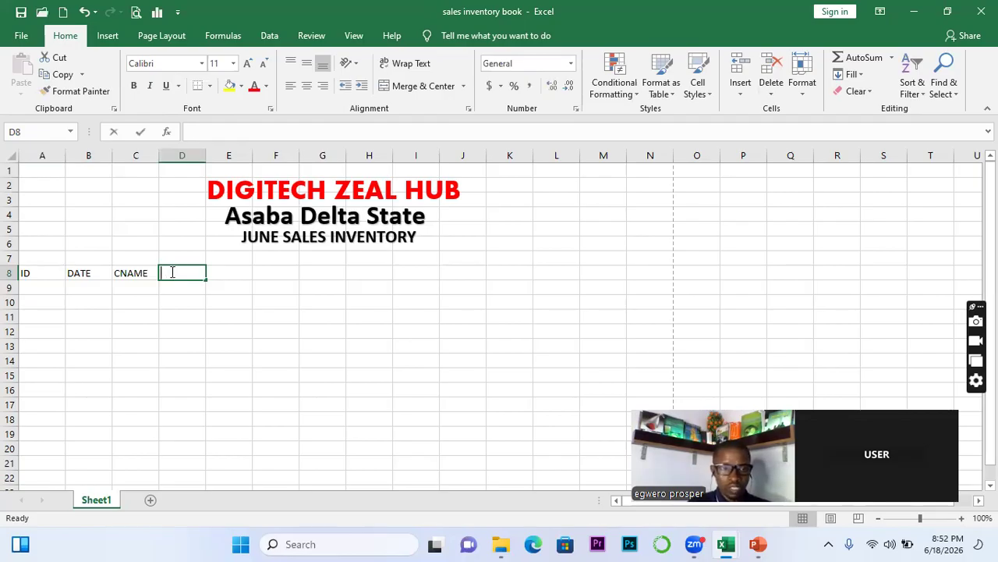
pyautogui.write('X')
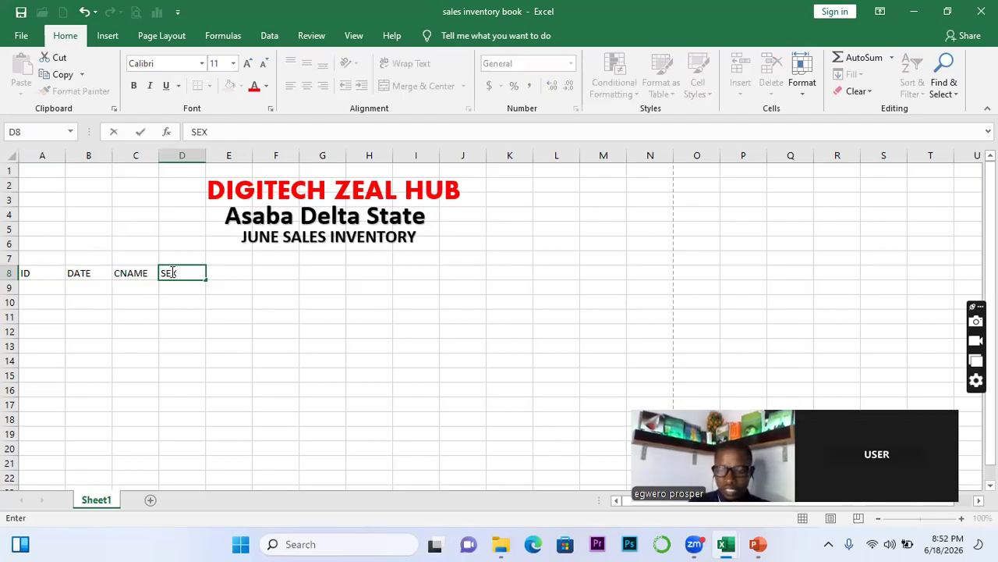
pyautogui.press('Tab')
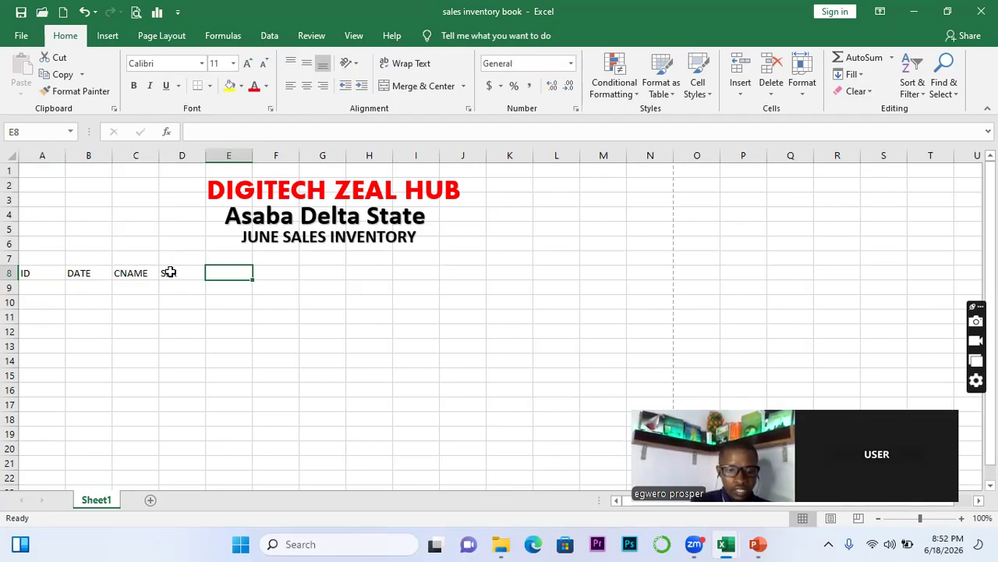
pyautogui.write('STATE')
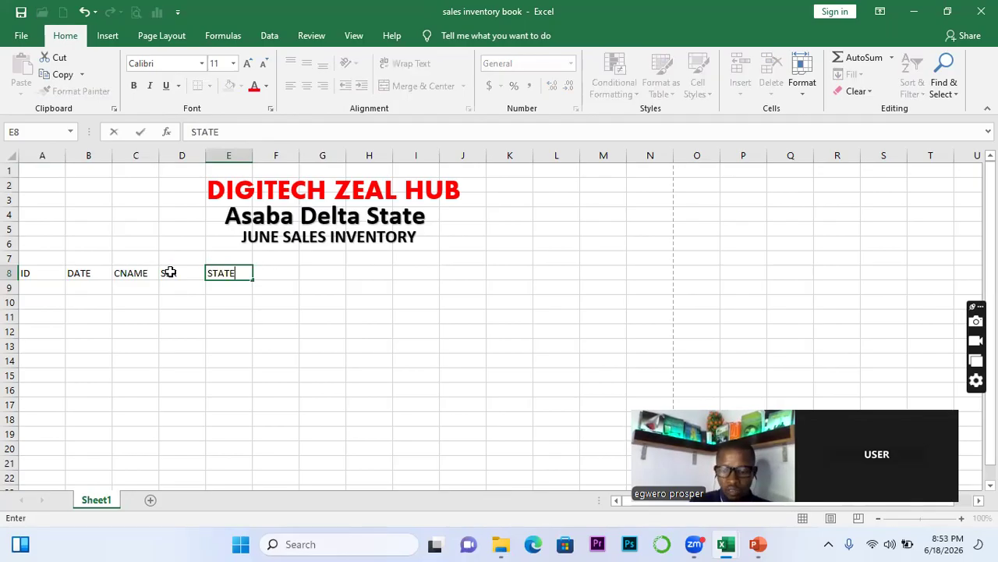
pyautogui.press('Tab')
# Enter CONTACT in F8 and autofit column F to fit it
pyautogui.write('COU')
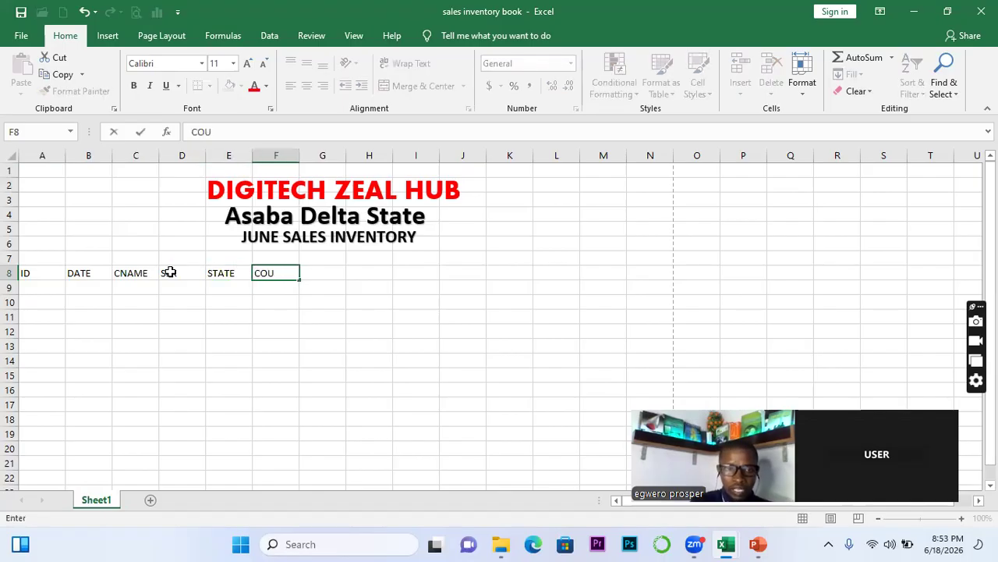
pyautogui.press('BackSpace')
pyautogui.press('BackSpace')
pyautogui.press('BackSpace')
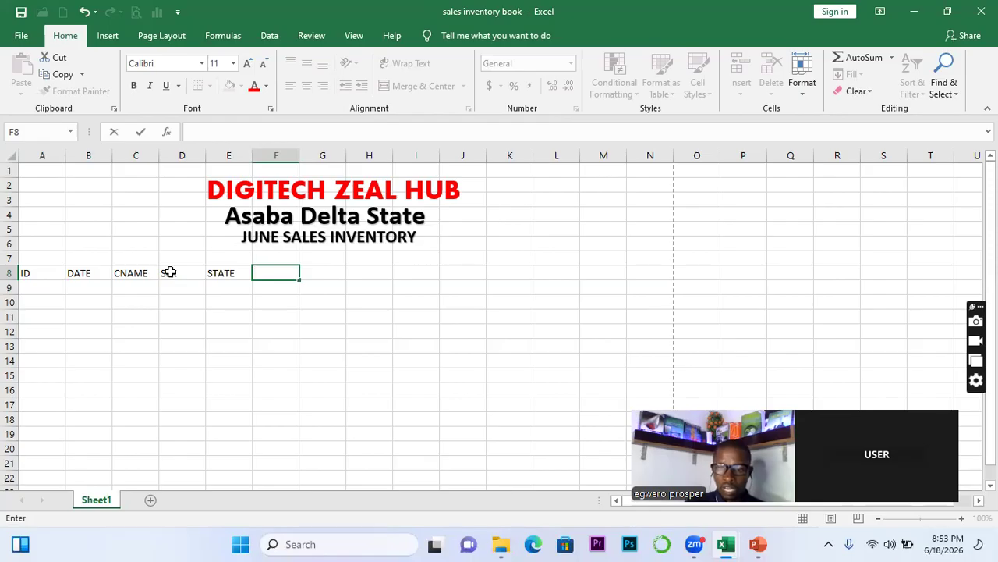
pyautogui.click(262, 289)
pyautogui.click(259, 270)
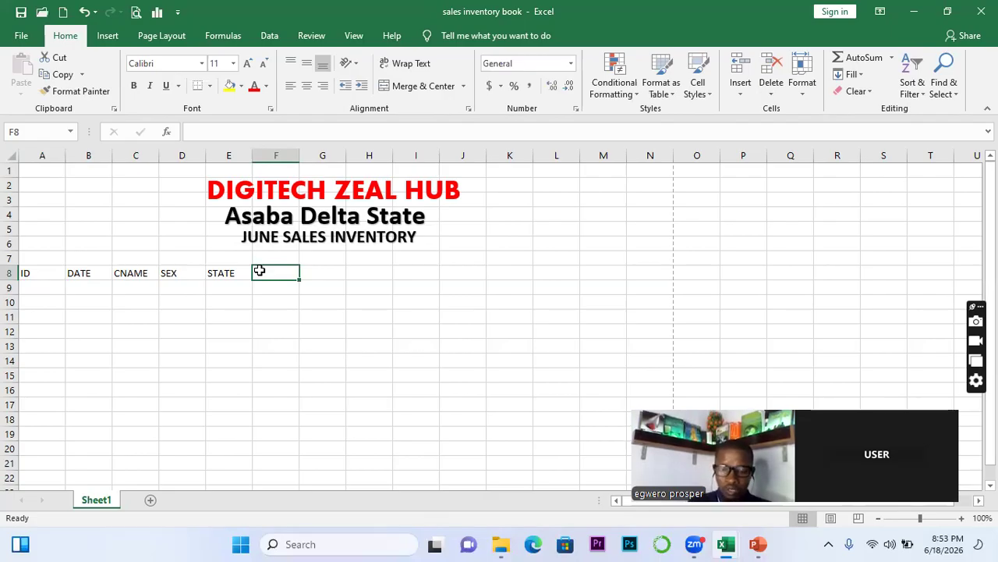
pyautogui.write('070')
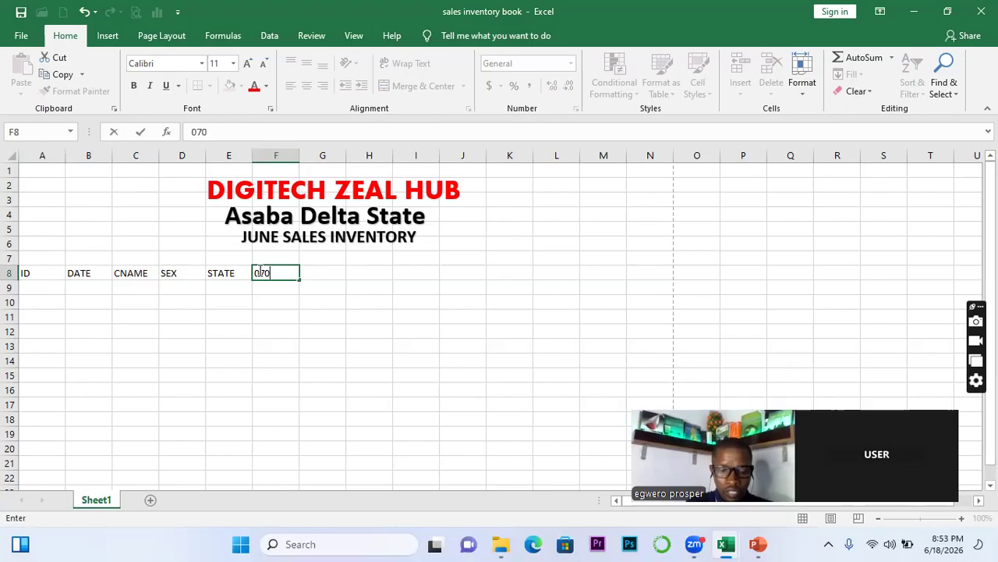
pyautogui.write('69')
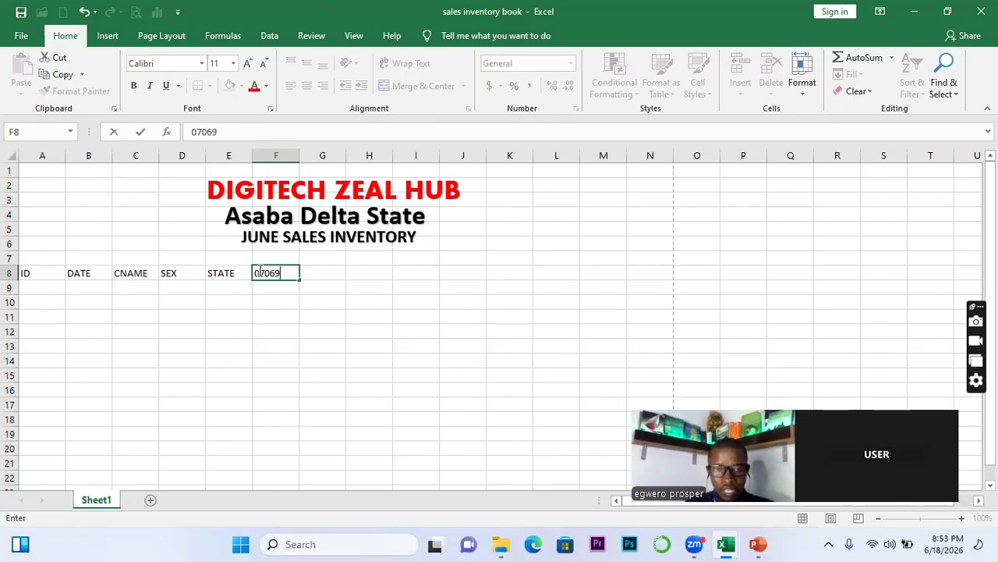
pyautogui.press('BackSpace')
pyautogui.press('BackSpace')
pyautogui.press('BackSpace')
pyautogui.press('BackSpace')
pyautogui.press('BackSpace')
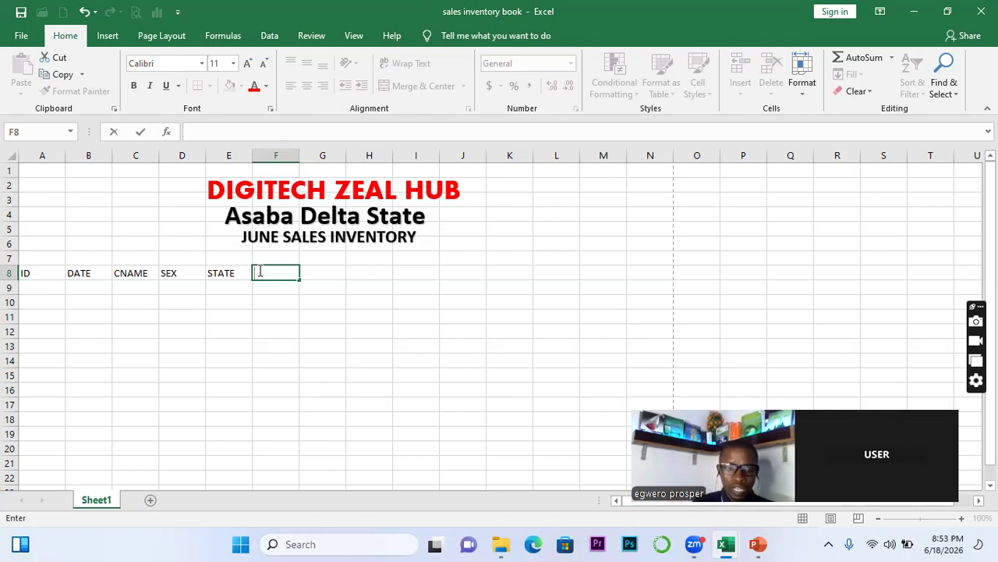
pyautogui.write('CONTACT')
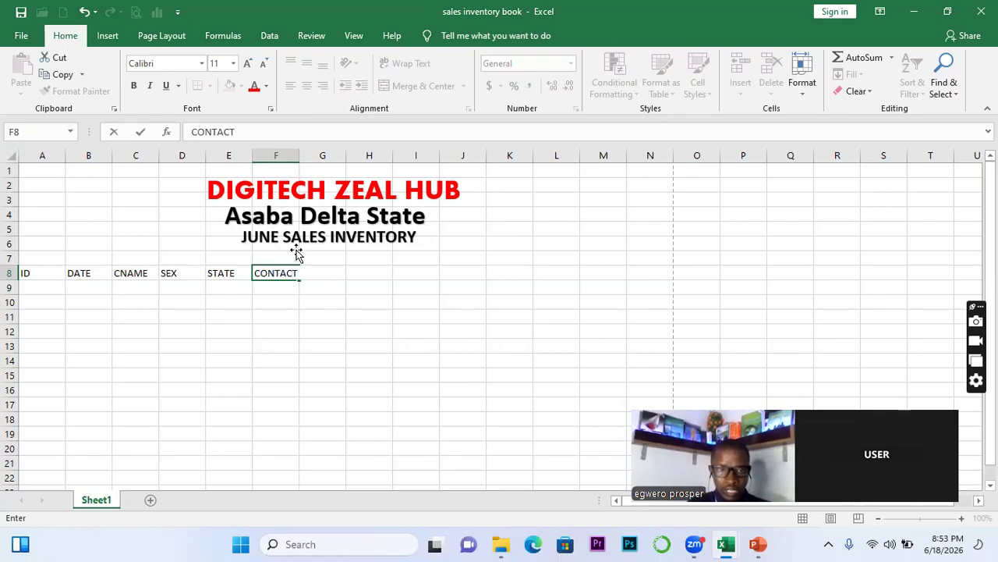
pyautogui.doubleClick(300, 156)
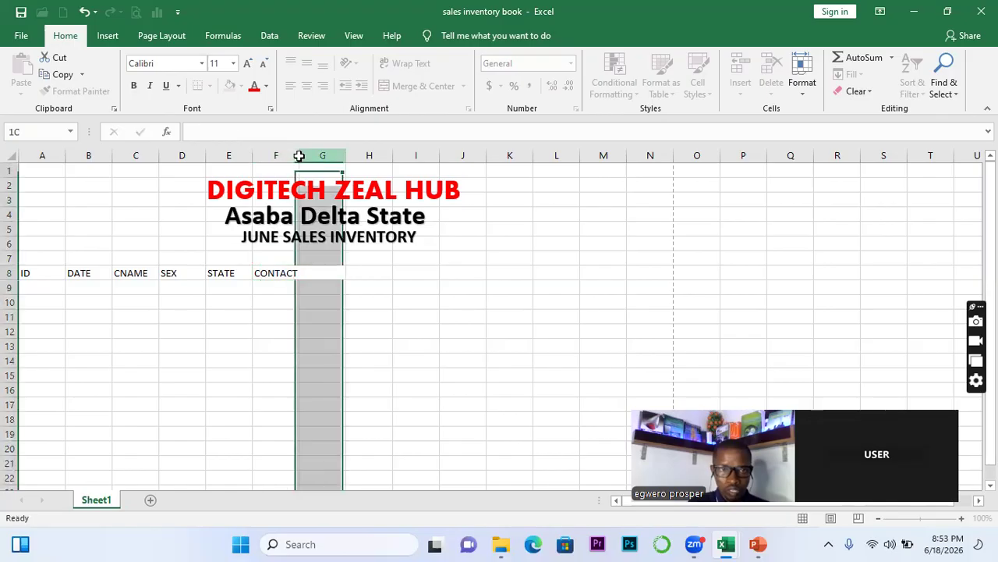
pyautogui.click(316, 280)
pyautogui.click(315, 278)
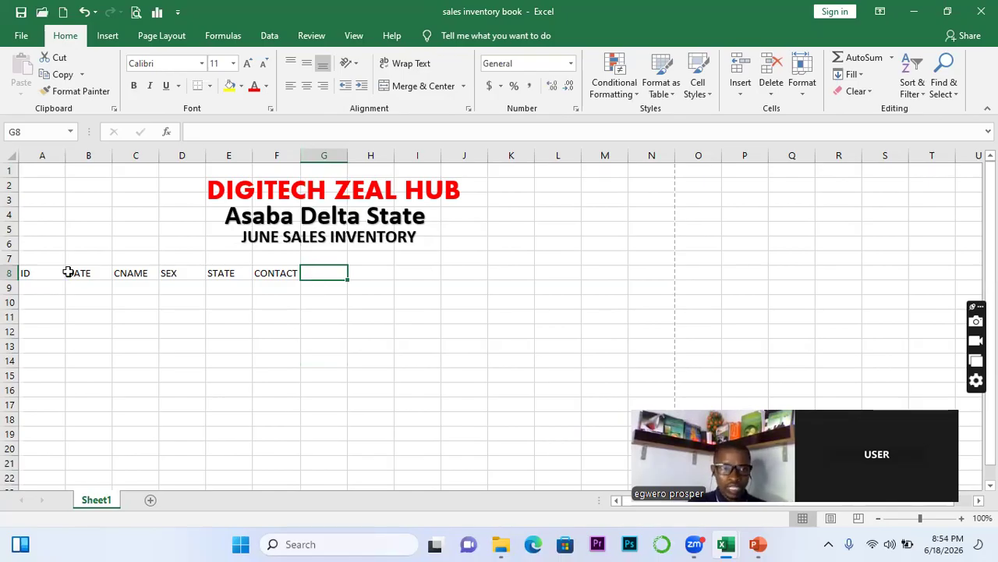
# Fill headers A8:F8 with Light Gray, Background 2, Darker 10%
pyautogui.click(35, 271)
pyautogui.moveTo(34, 271); pyautogui.dragTo(268, 280)
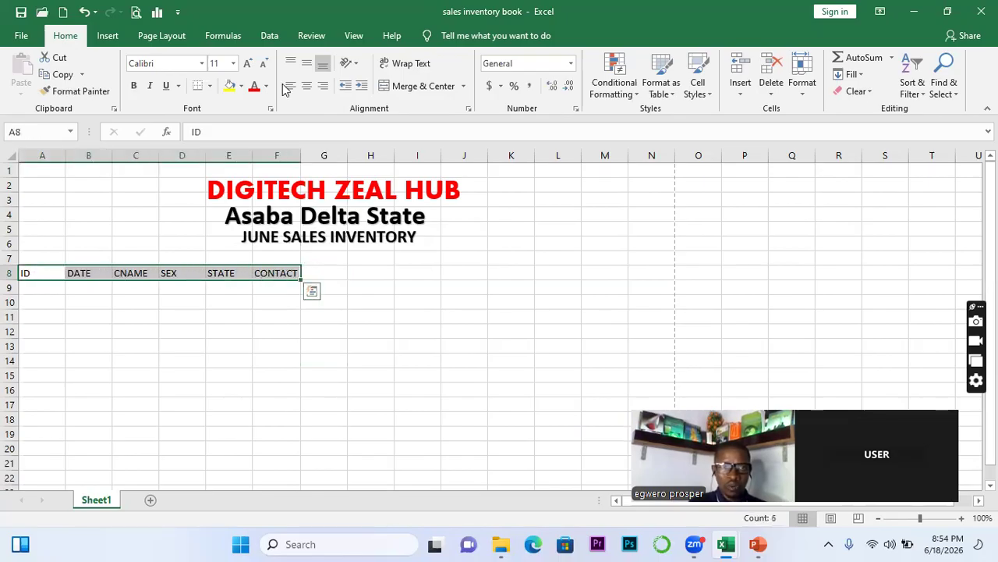
pyautogui.click(242, 86)
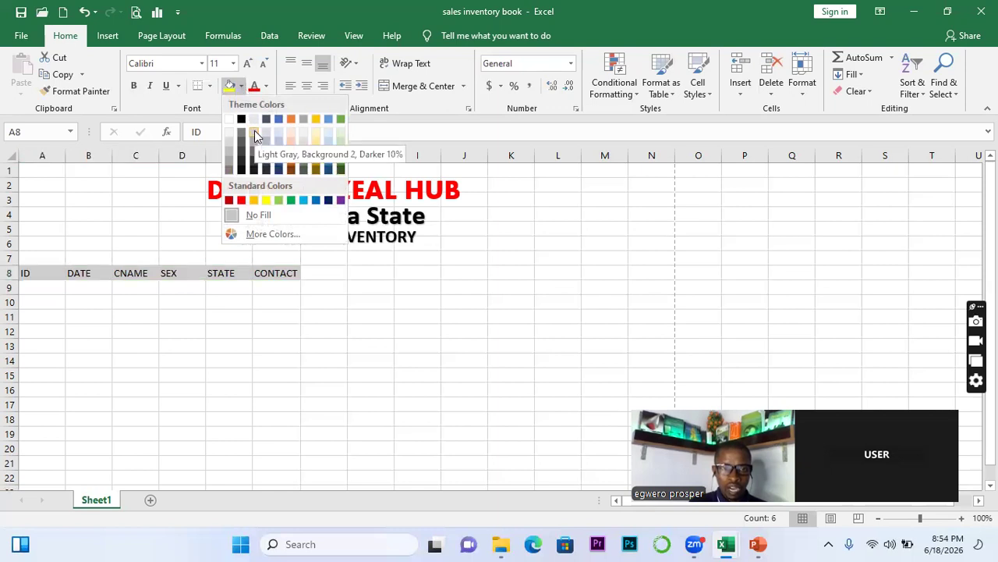
pyautogui.click(255, 130)
pyautogui.click(117, 256)
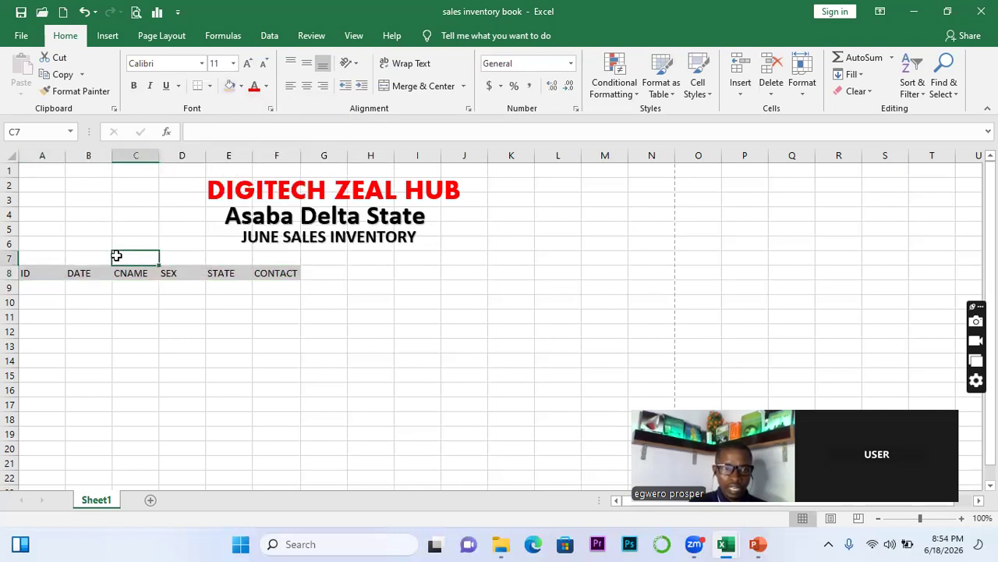
# Merge and centre A7:F7, then enter the label 'CUSTOMERS BASIC DETAILS' there
pyautogui.moveTo(48, 258); pyautogui.dragTo(261, 258)
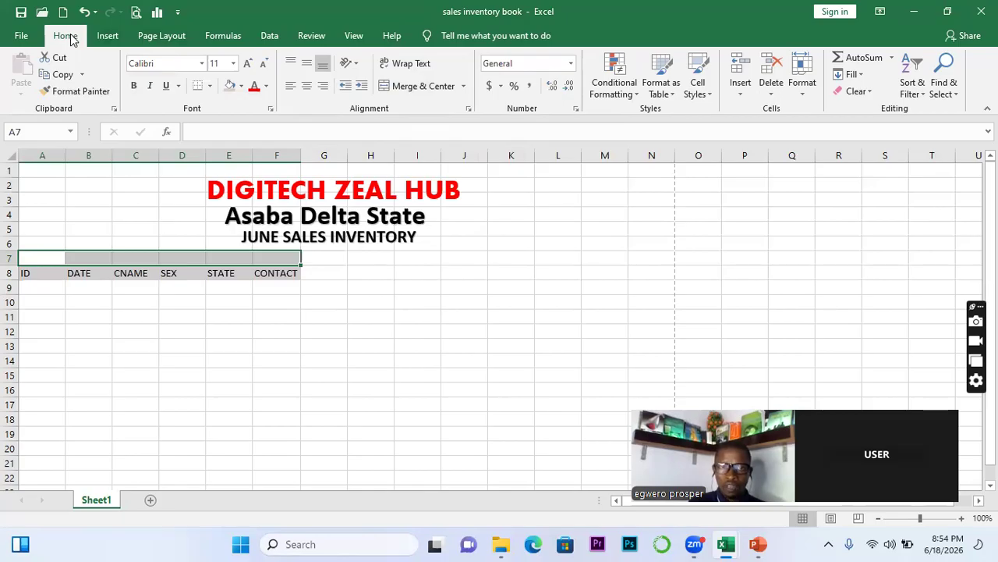
pyautogui.click(464, 87)
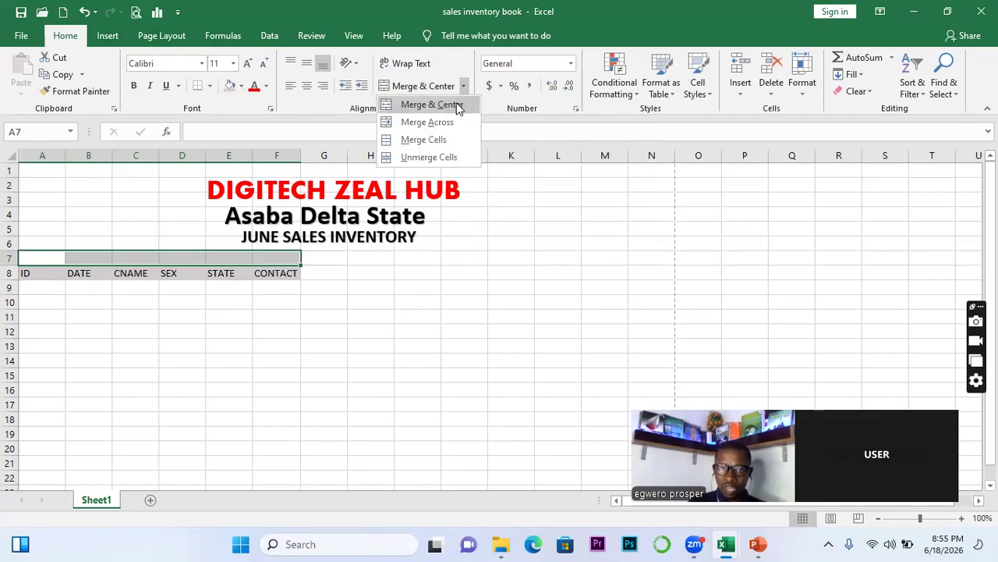
pyautogui.click(451, 104)
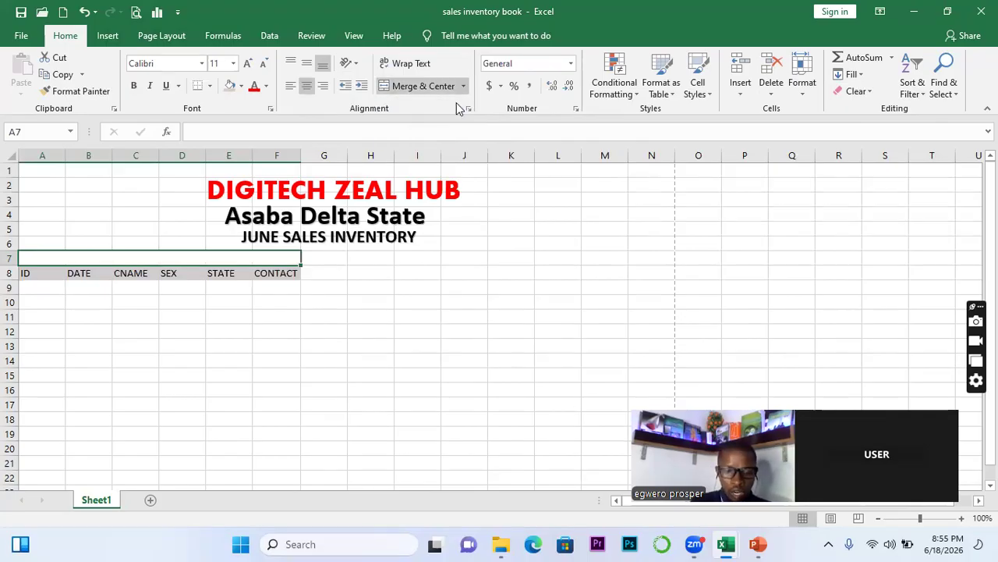
pyautogui.write('CU')
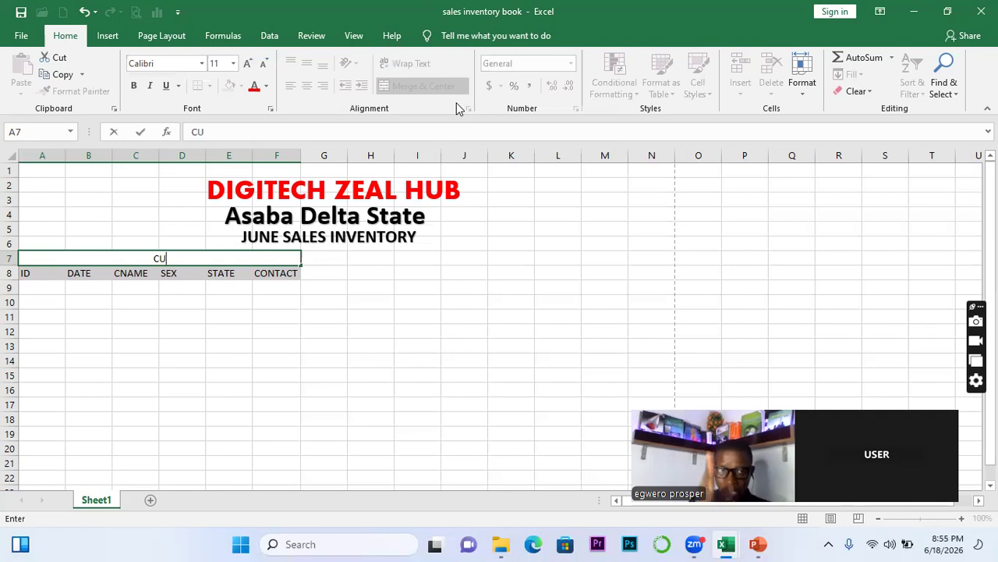
pyautogui.write('S')
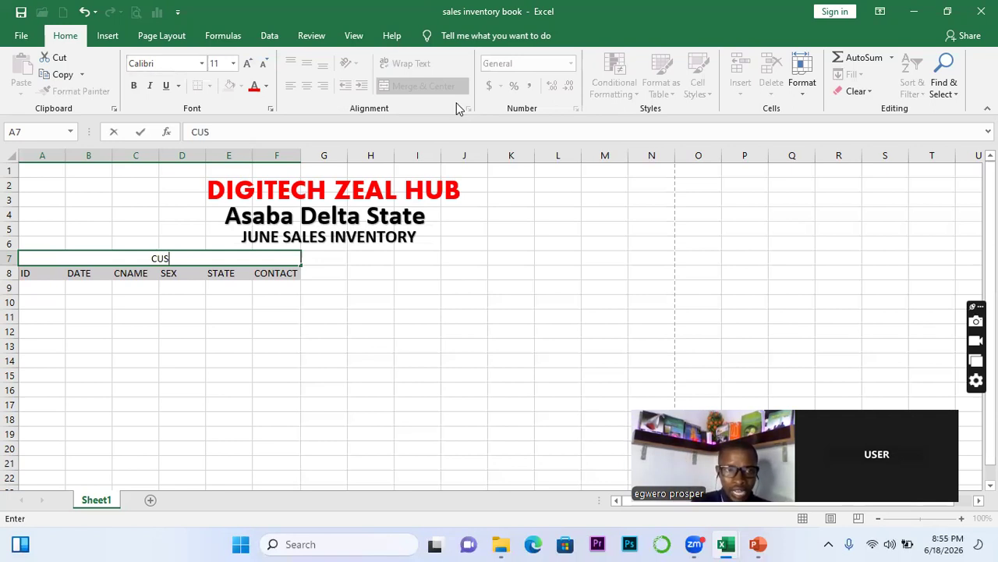
pyautogui.write('TE')
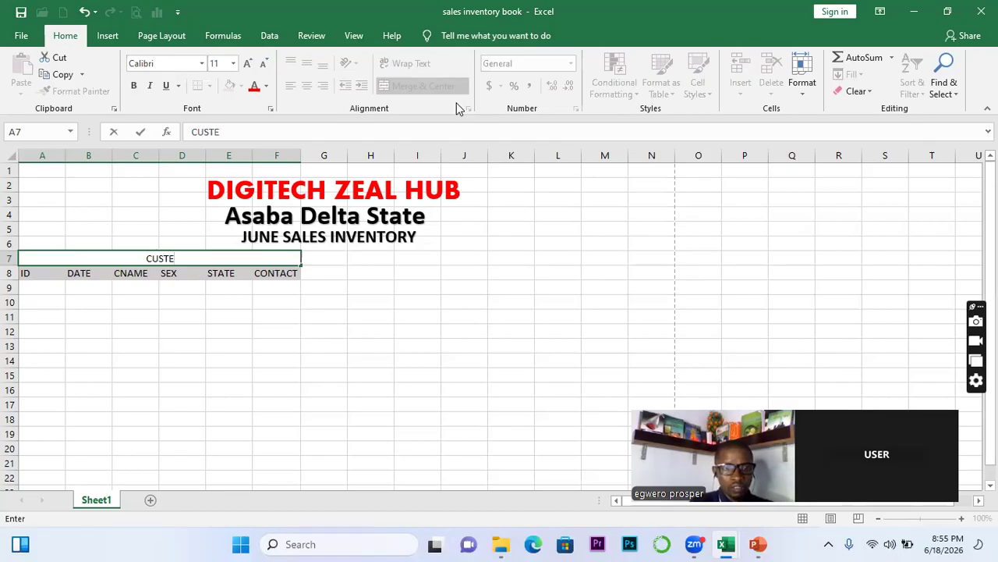
pyautogui.press('BackSpace')
pyautogui.write('O')
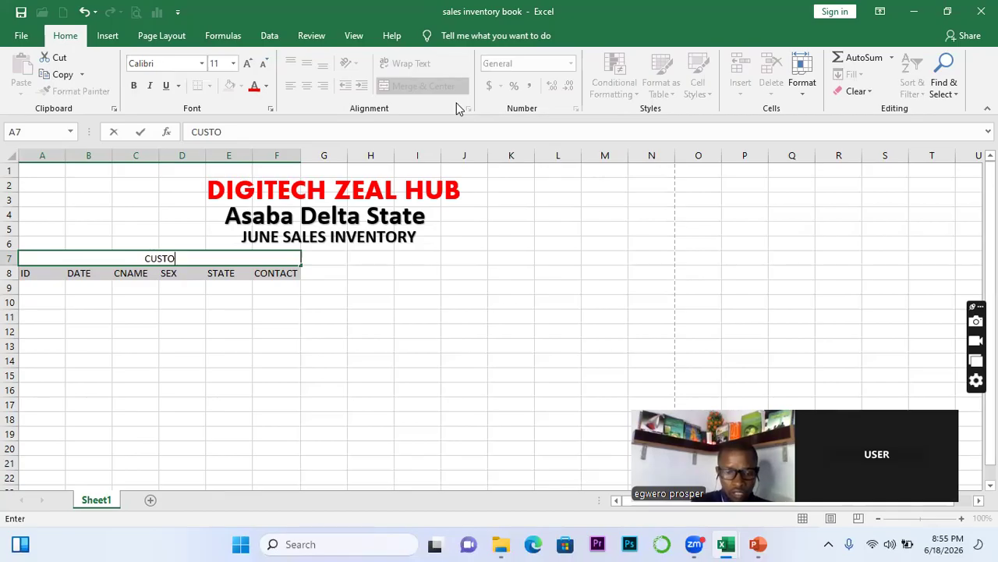
pyautogui.write('MERS ')
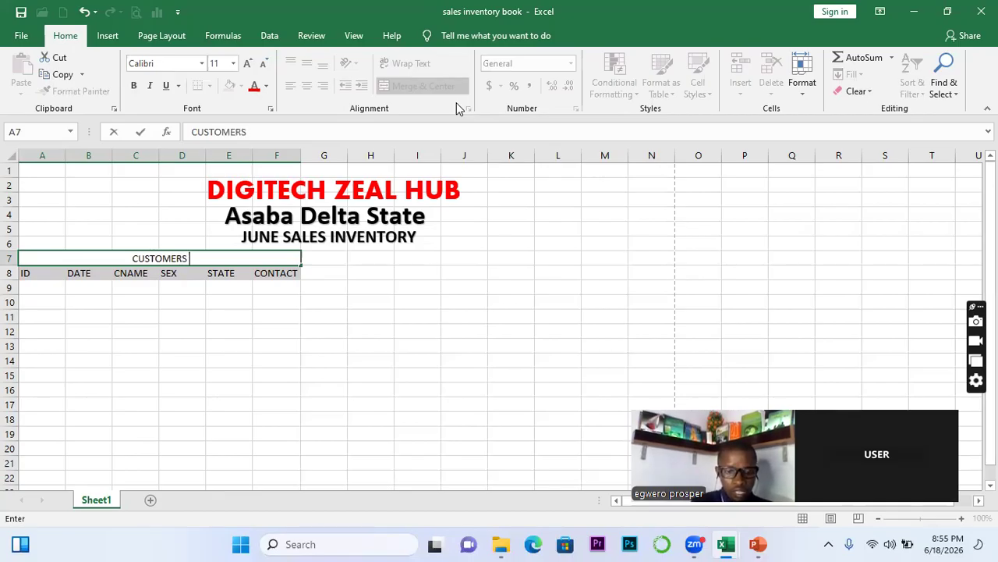
pyautogui.write('BASIC DETAIL')
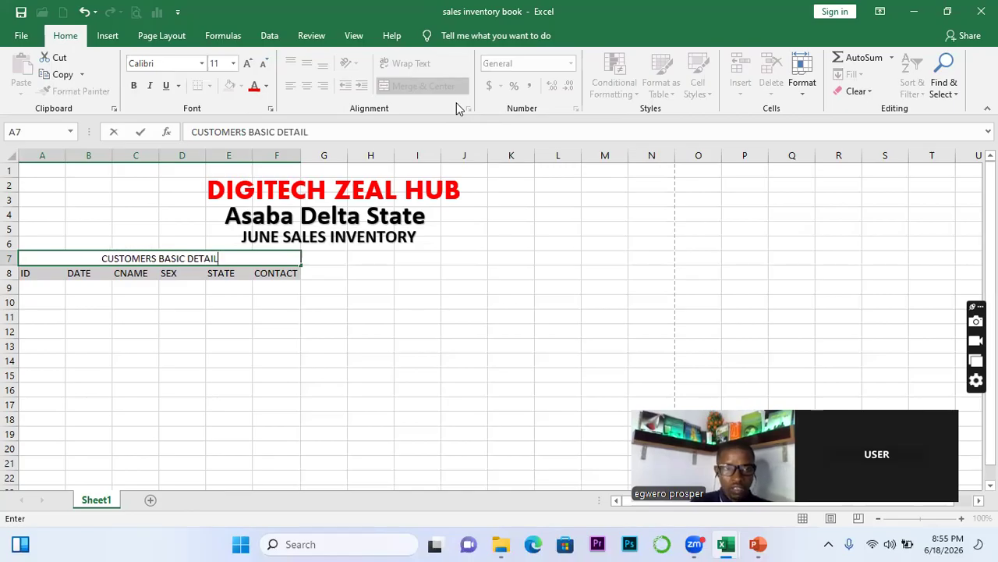
pyautogui.write('S')
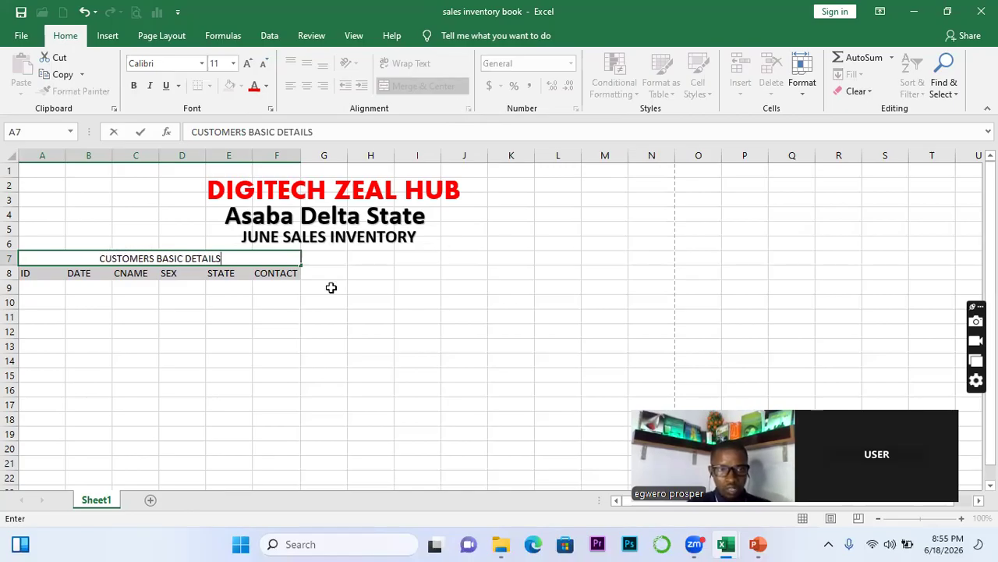
pyautogui.click(184, 335)
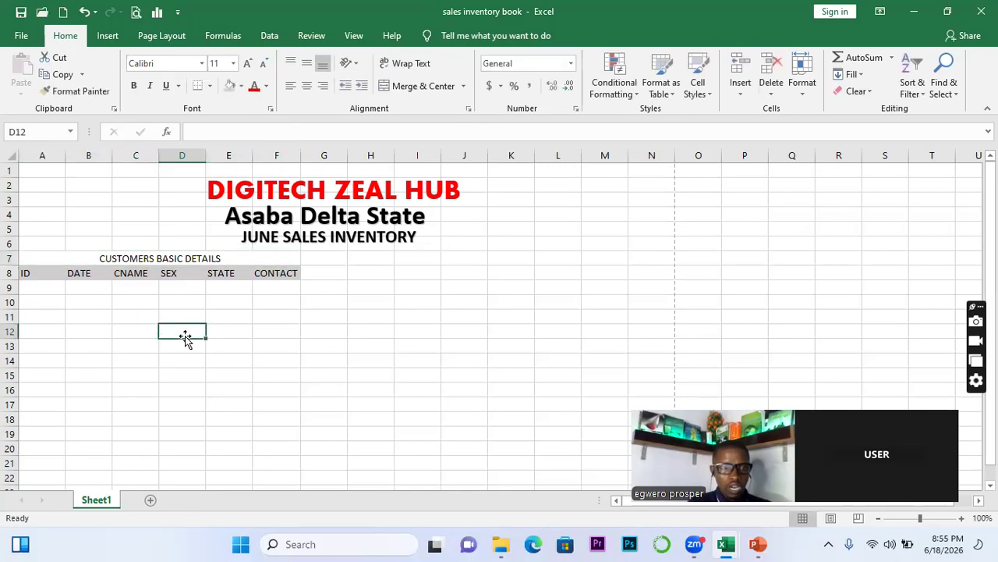
pyautogui.click(134, 257)
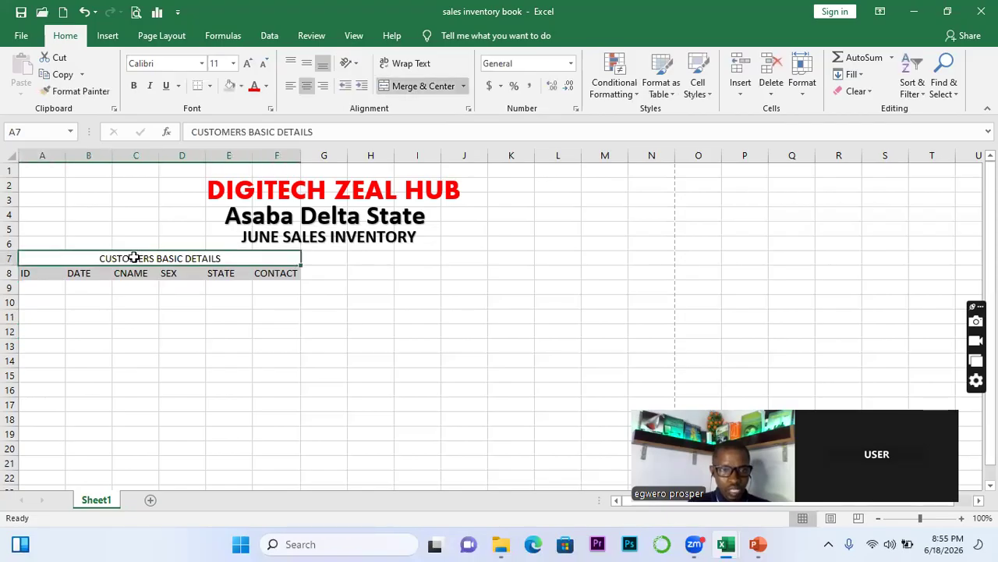
# Narrow column G and enter headers PID, PNAME, QTY and RATE in H8:K8
pyautogui.moveTo(348, 154); pyautogui.dragTo(322, 155)
pyautogui.click(348, 277)
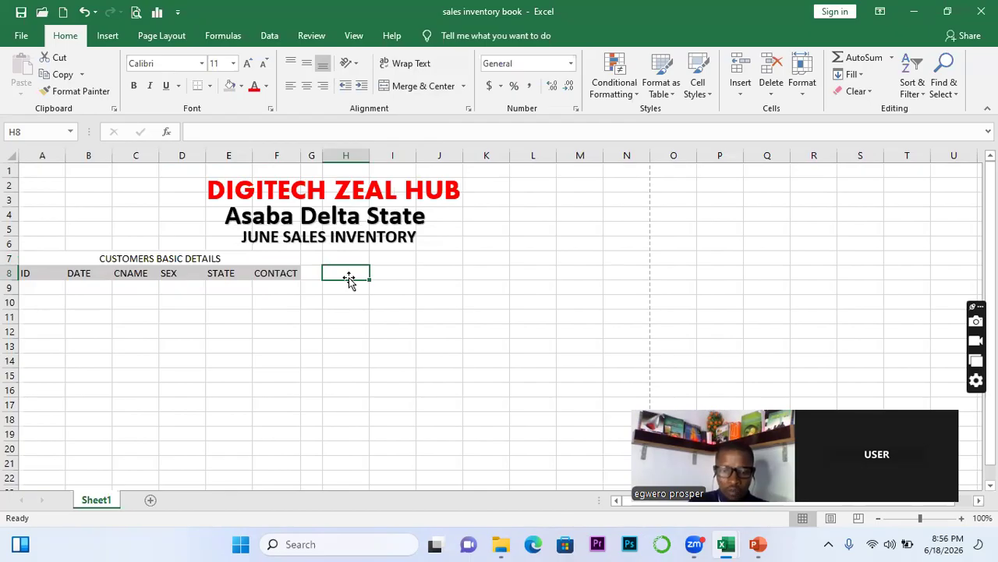
pyautogui.write('PID')
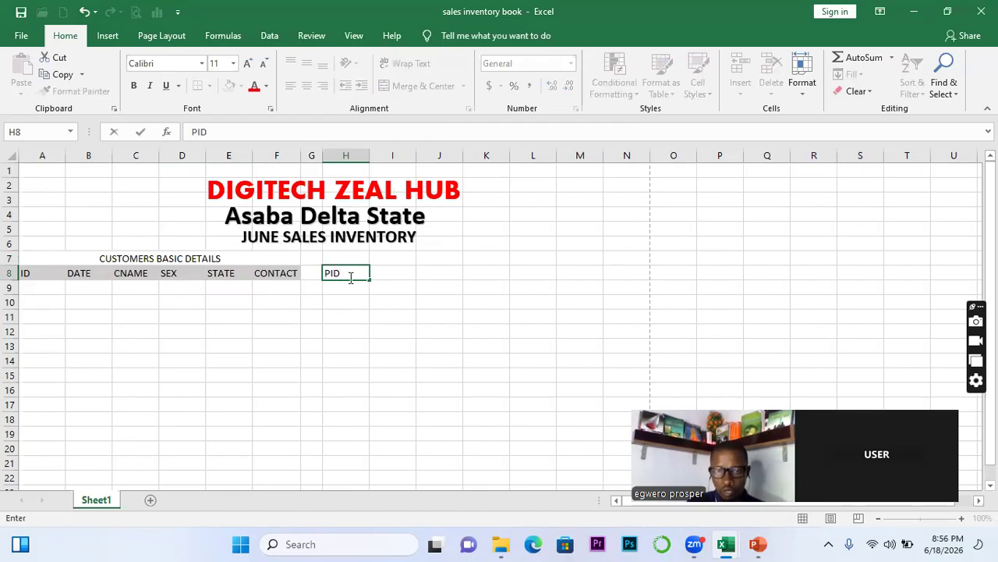
pyautogui.click(380, 274)
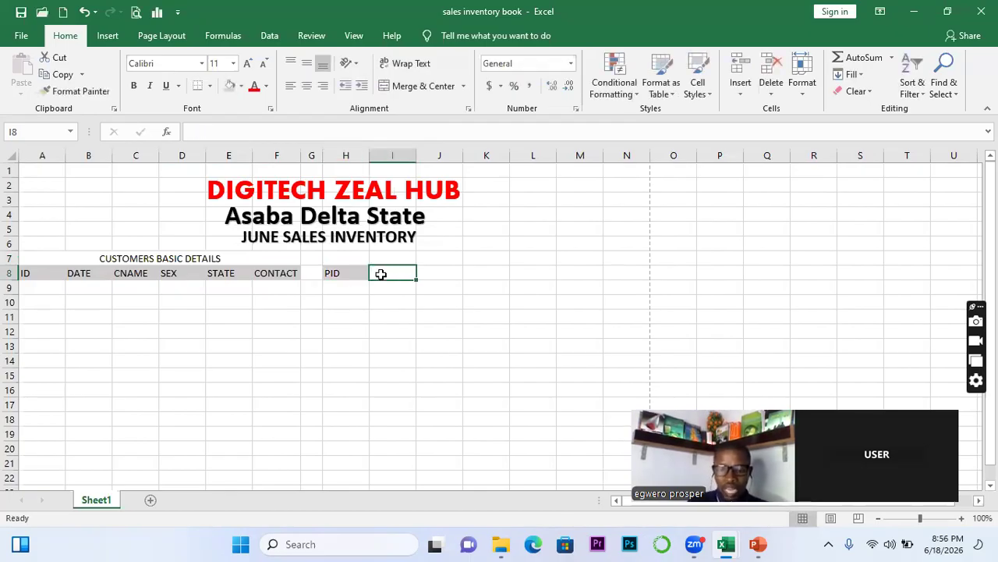
pyautogui.write('PNAME')
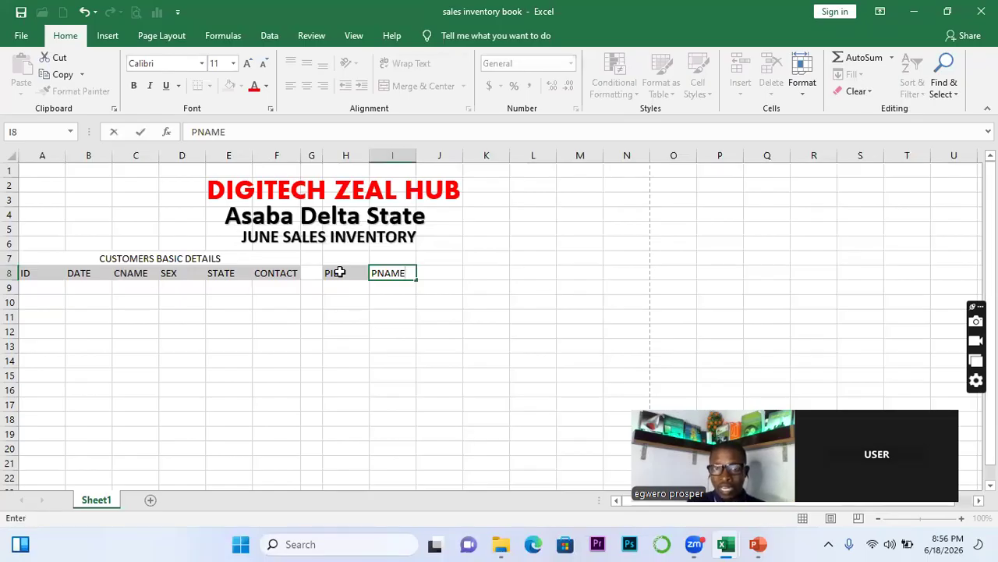
pyautogui.click(445, 271)
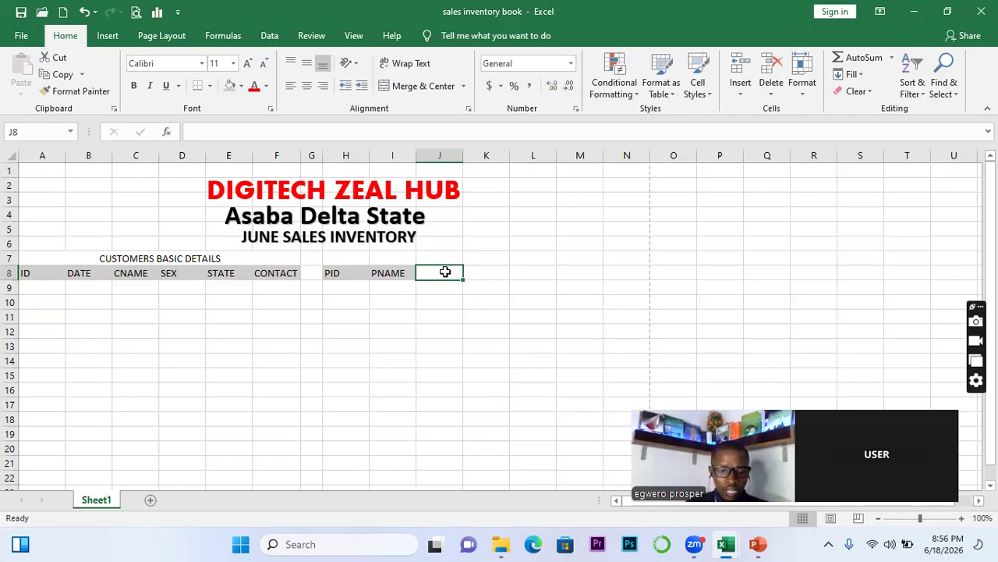
pyautogui.write('QTY')
pyautogui.press('Tab')
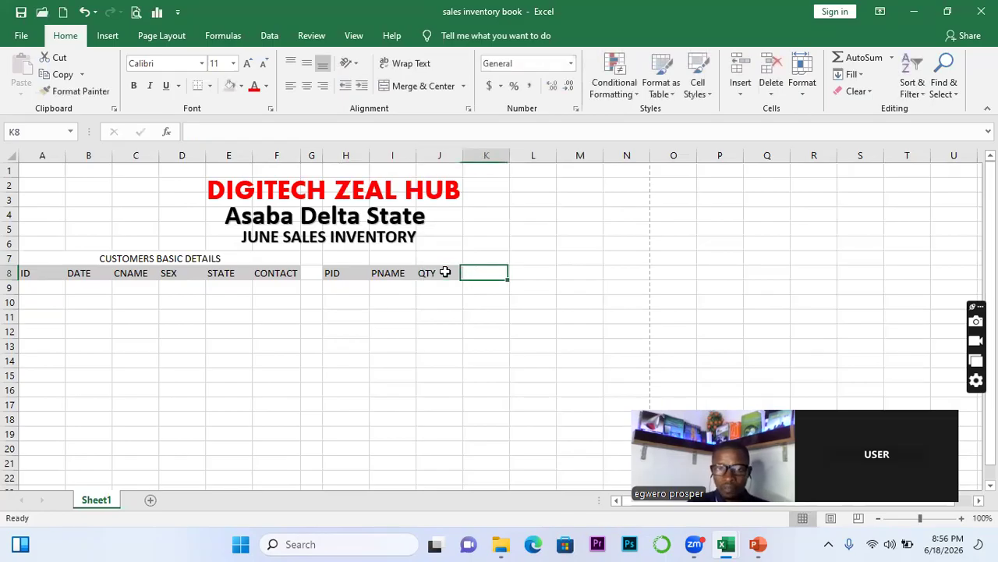
pyautogui.write('RATE')
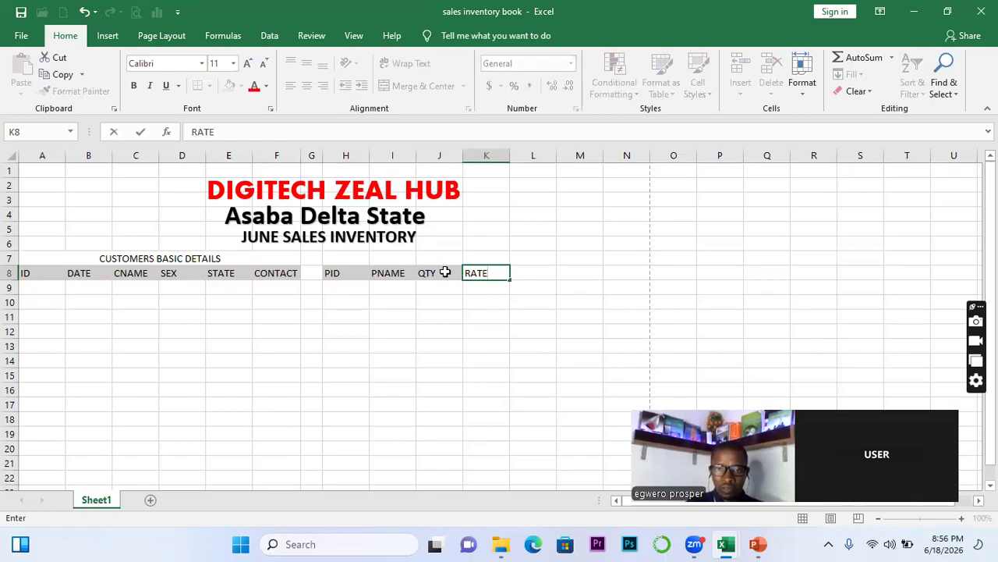
pyautogui.click(542, 278)
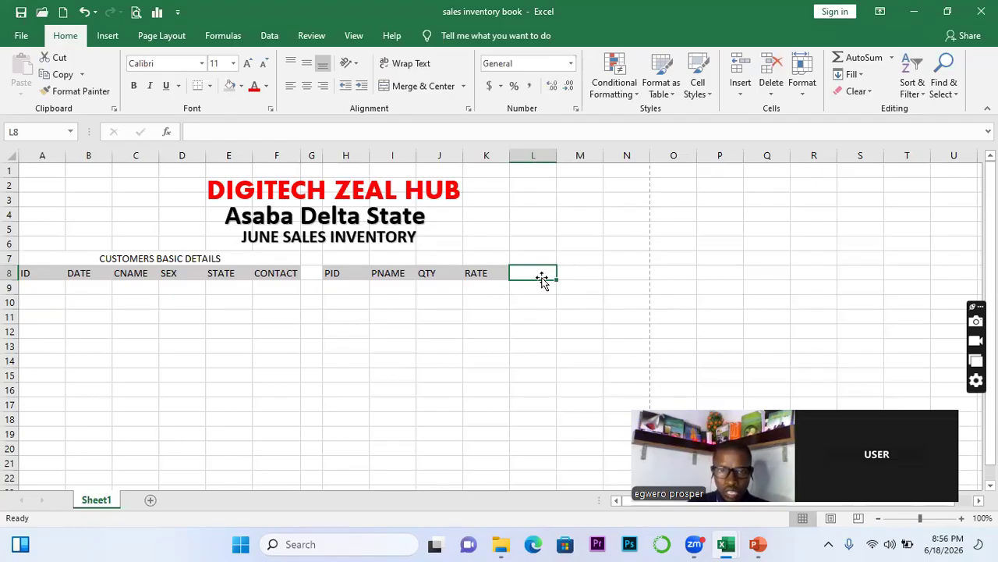
# Enter headers TOTAL, DISC(5%) and APRICE in L8:N8
pyautogui.write('T')
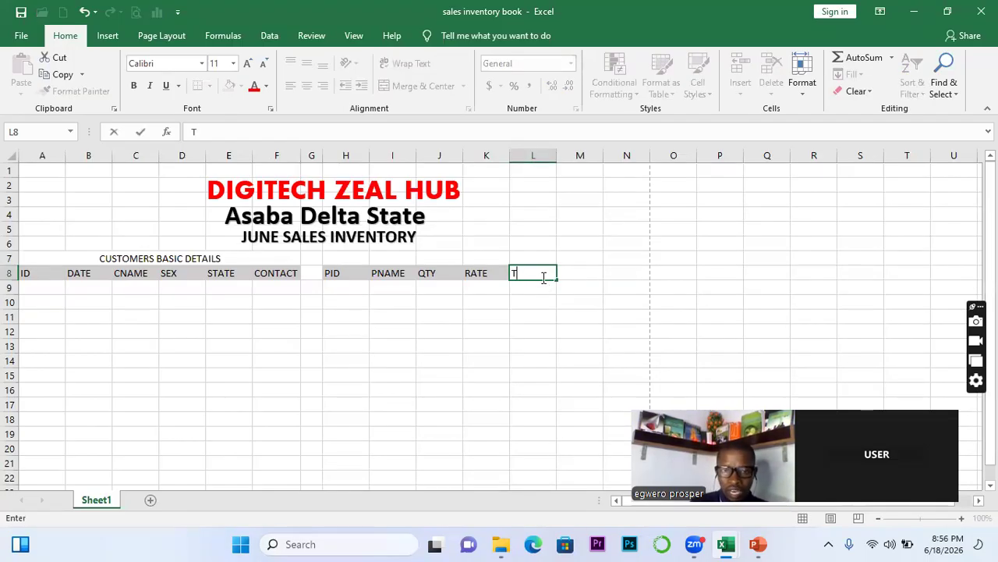
pyautogui.write('OTAL')
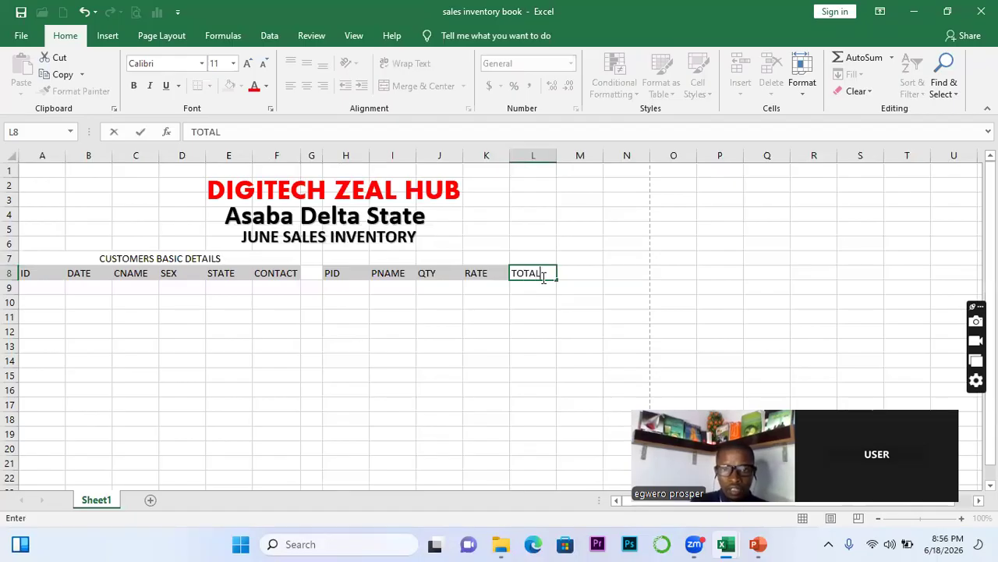
pyautogui.click(587, 276)
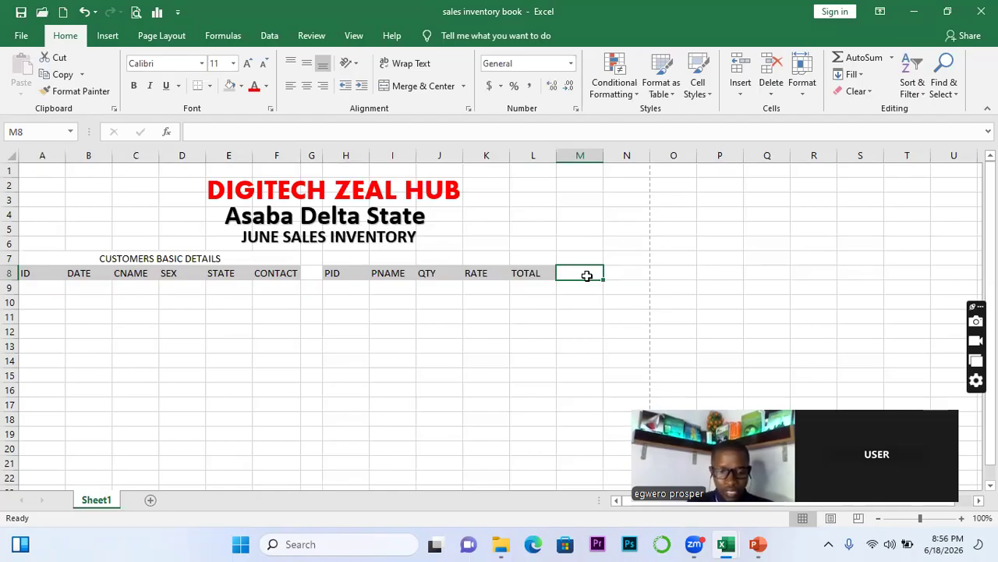
pyautogui.write('5')
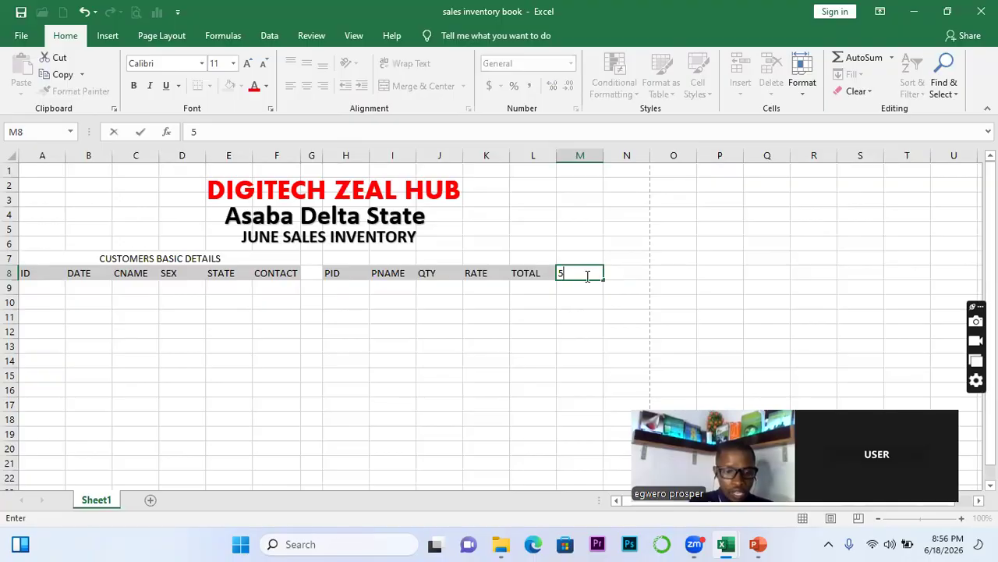
pyautogui.press('BackSpace')
pyautogui.write('DIS')
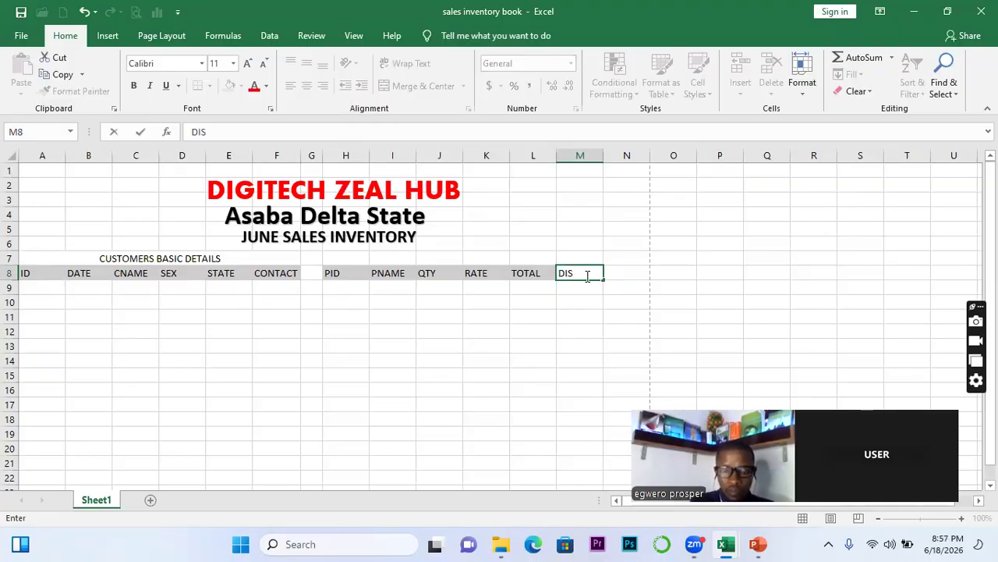
pyautogui.write('C(')
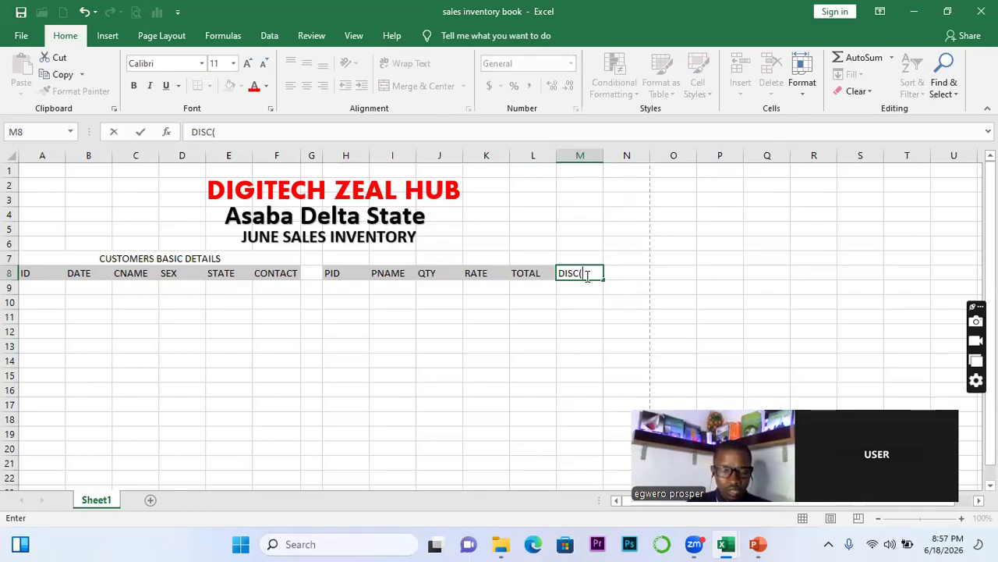
pyautogui.write('5%')
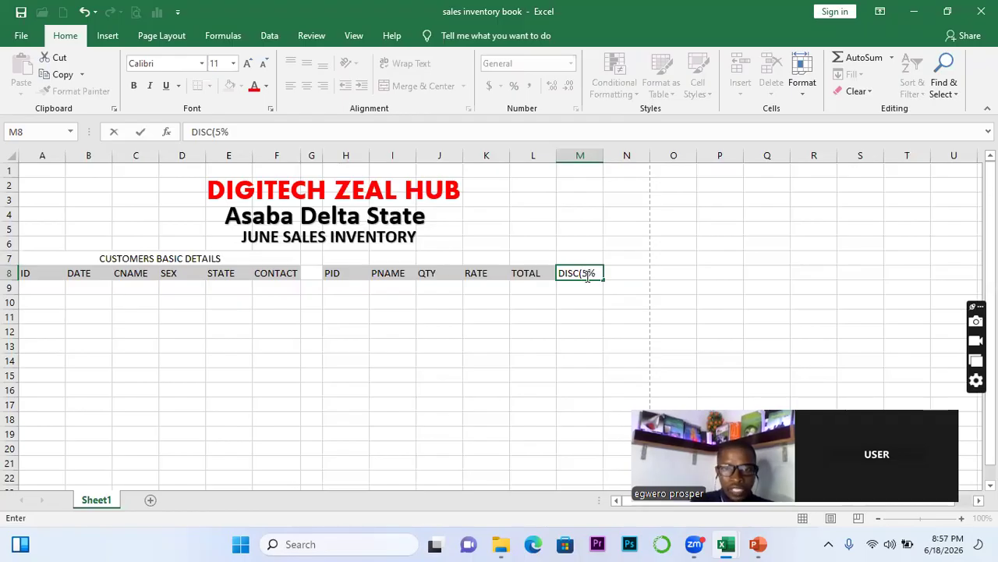
pyautogui.write(')')
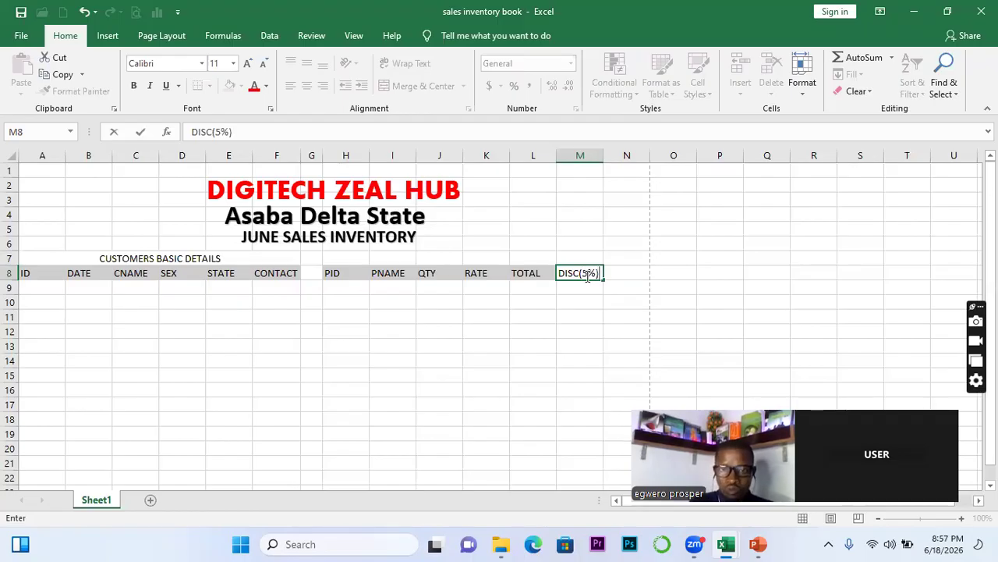
pyautogui.click(633, 273)
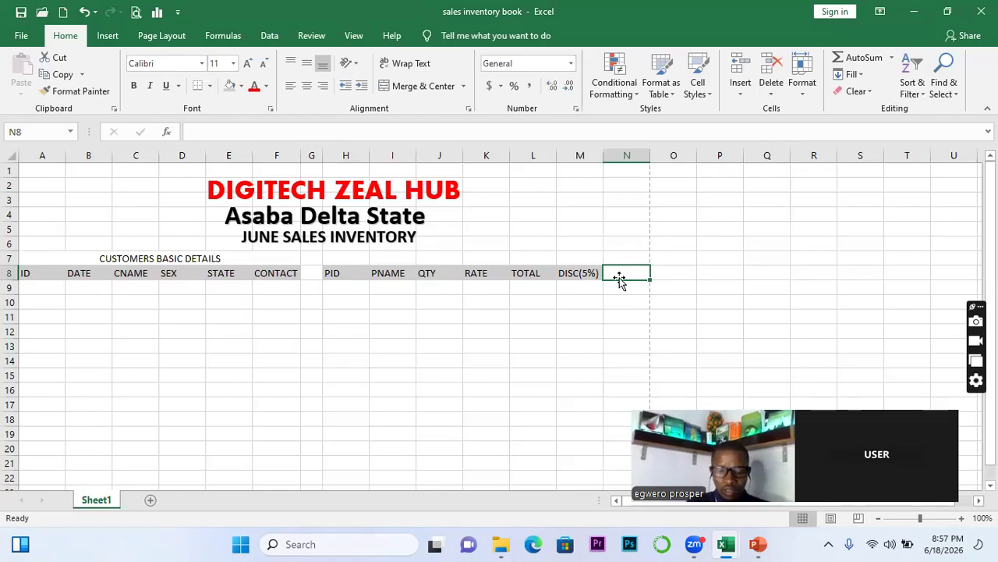
pyautogui.write('APRICE')
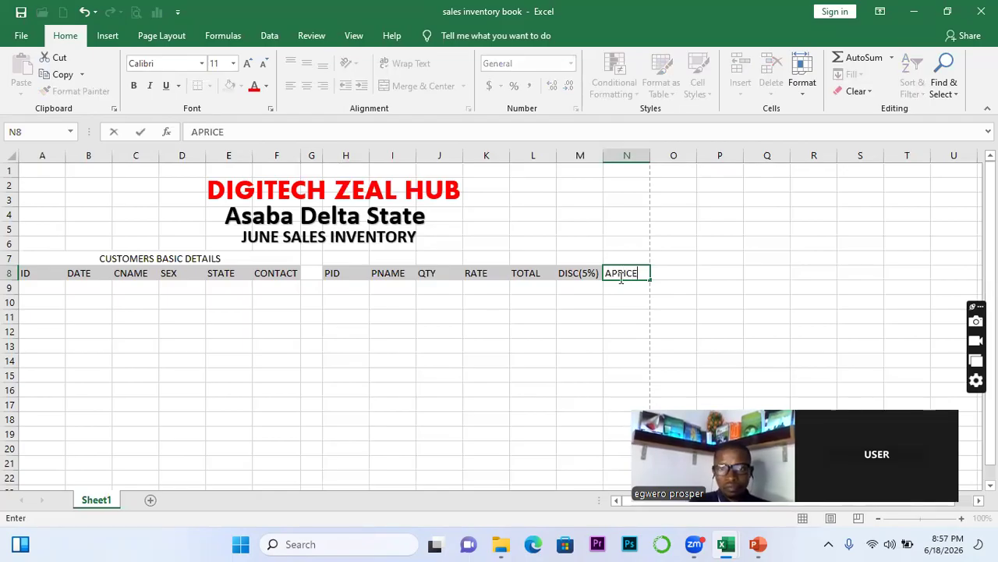
pyautogui.press('Return')
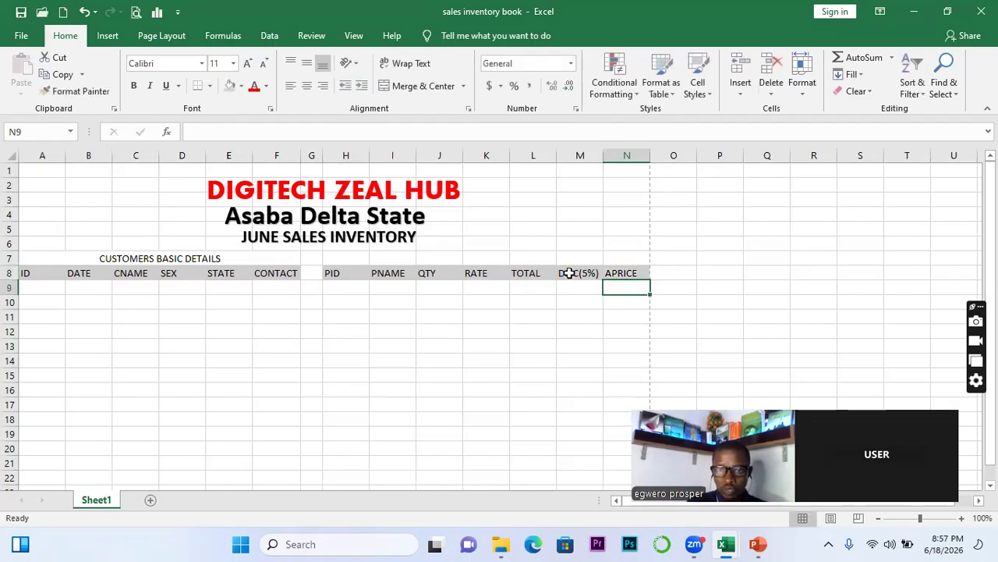
pyautogui.click(572, 273)
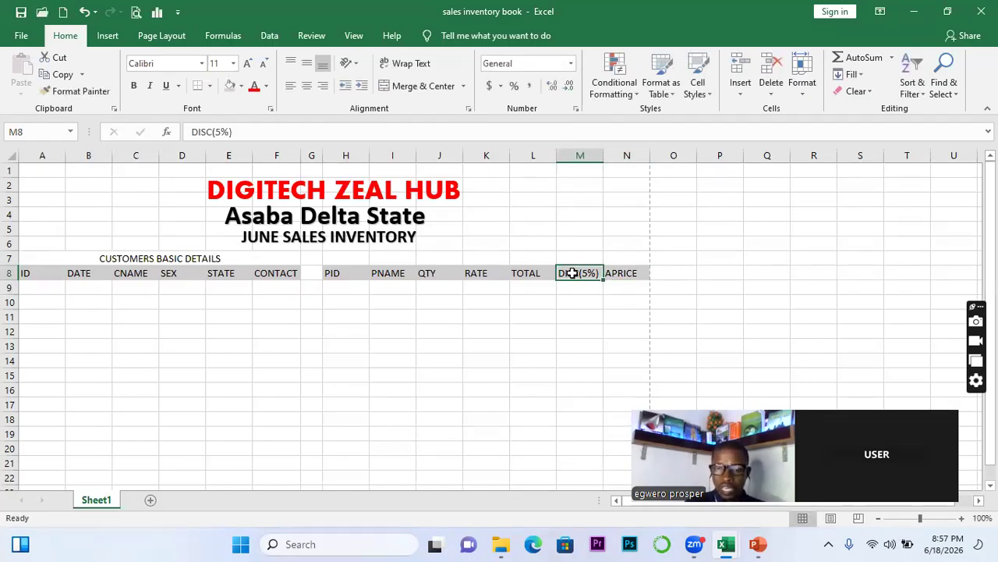
pyautogui.click(533, 273)
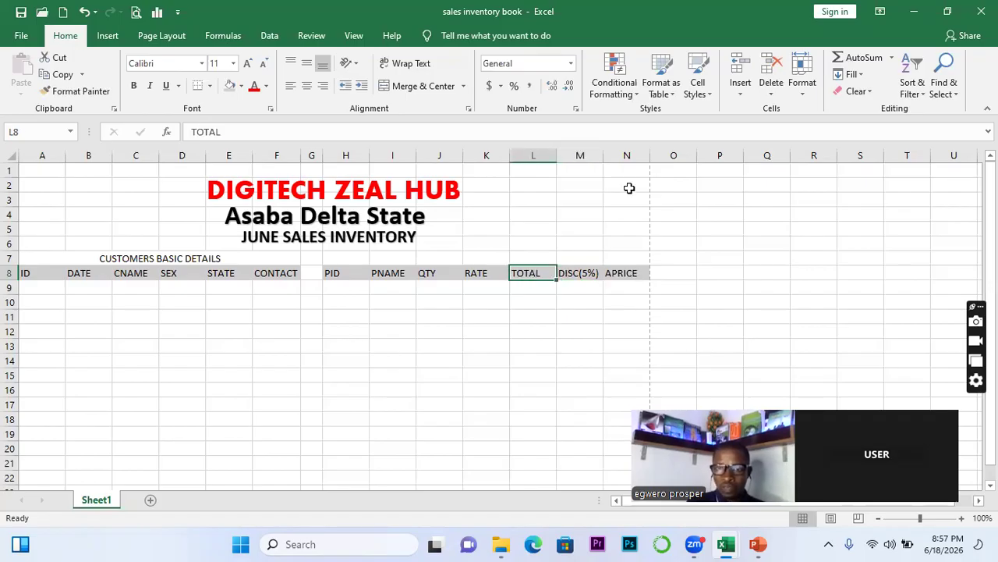
pyautogui.click(667, 277)
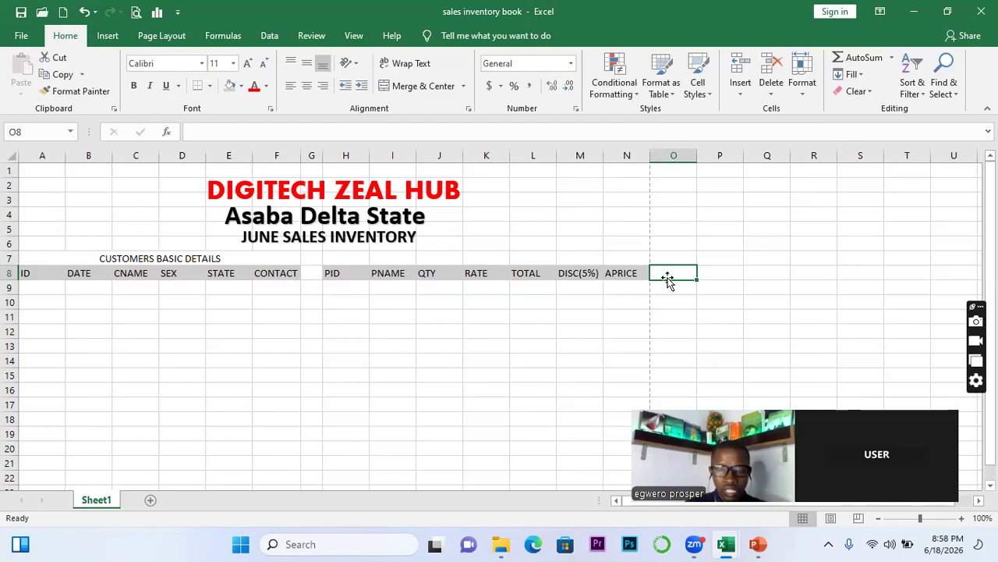
# Enter the VAT(7.5%) header in O8 and widen column O to fit it
pyautogui.write('D')
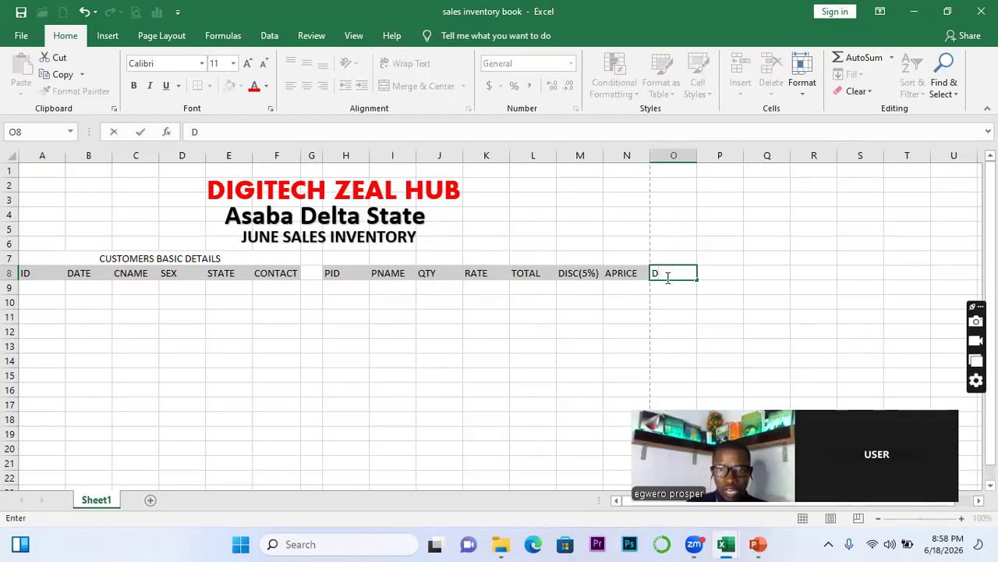
pyautogui.press('BackSpace')
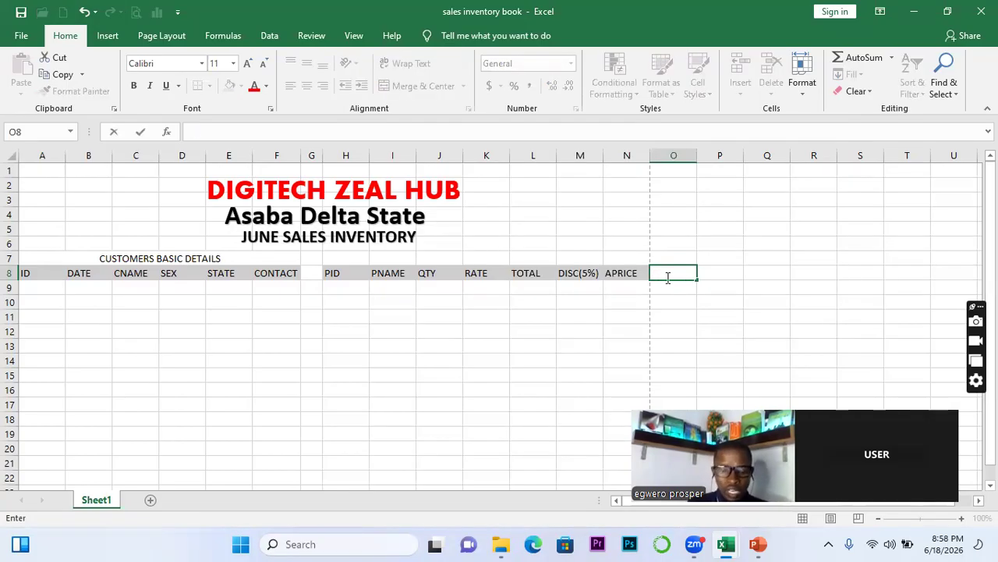
pyautogui.write('VAT')
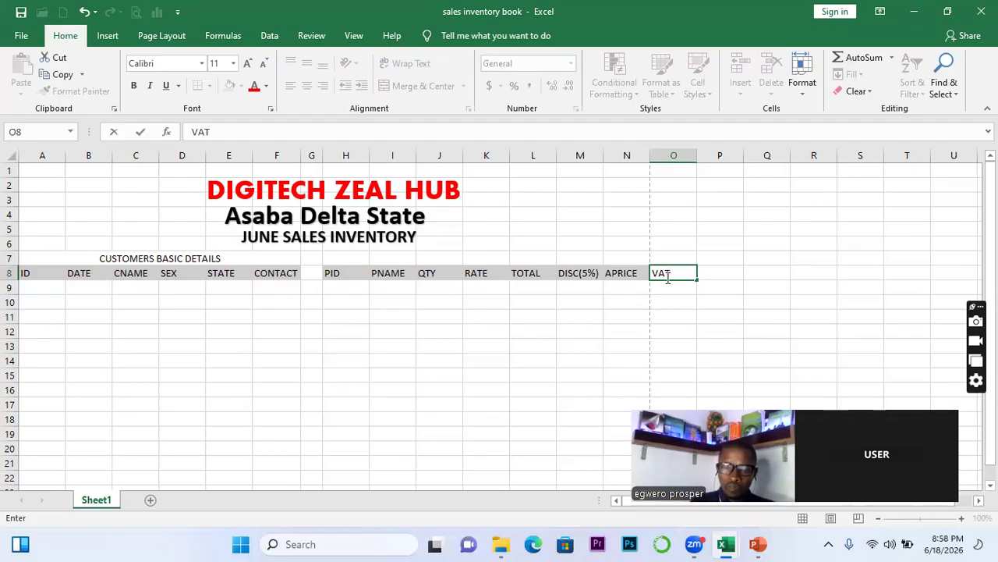
pyautogui.write('(7')
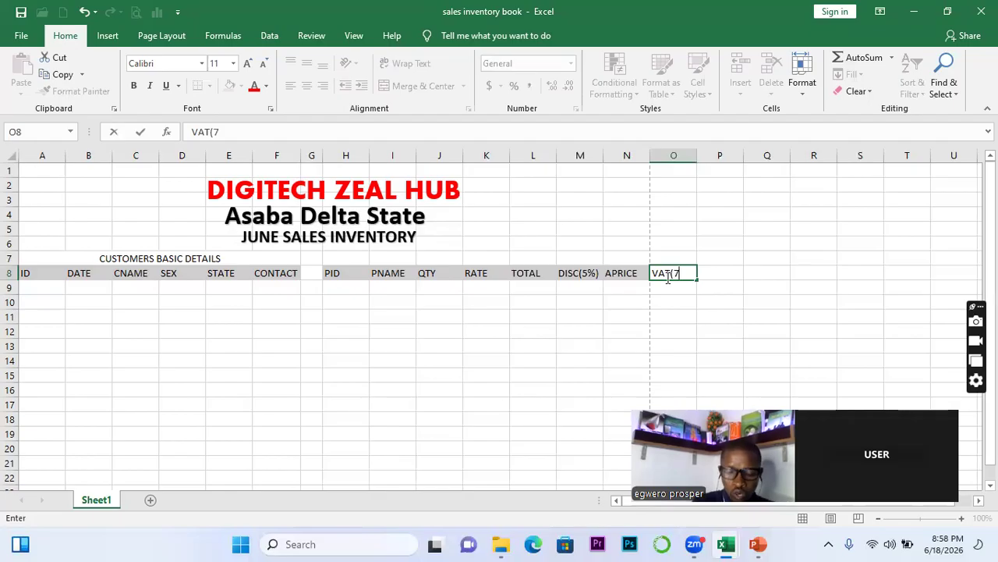
pyautogui.write('.5')
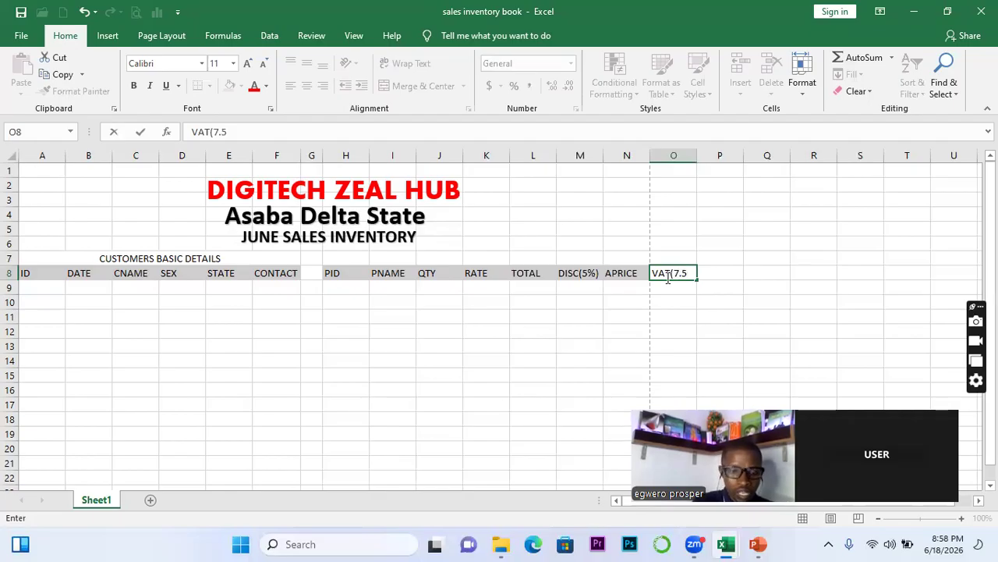
pyautogui.write('%)')
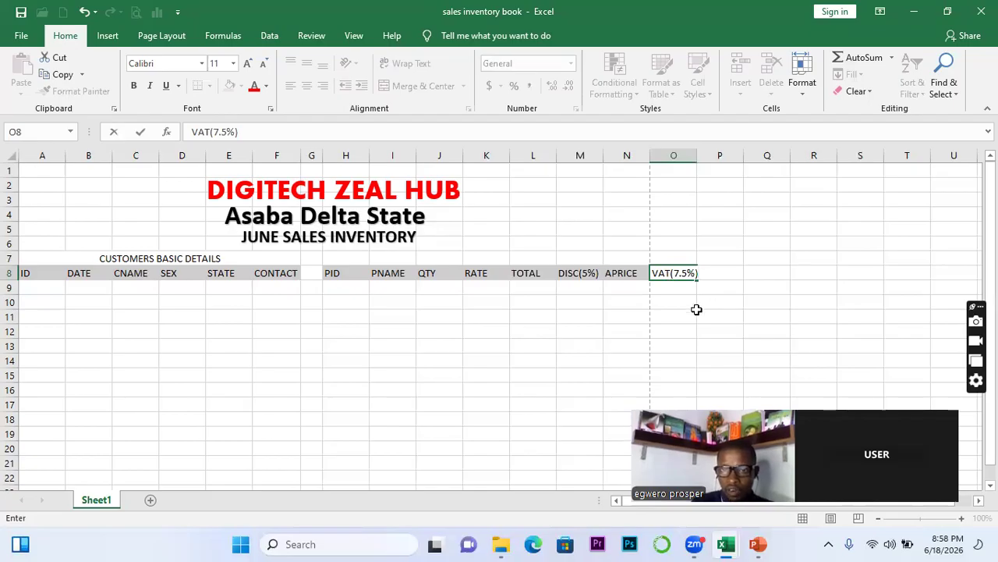
pyautogui.click(696, 310)
pyautogui.moveTo(697, 157); pyautogui.dragTo(702, 157)
# Enter DEPOSIT(60%) in P8, autofit column P, and enter BALANCE in Q8
pyautogui.click(727, 275)
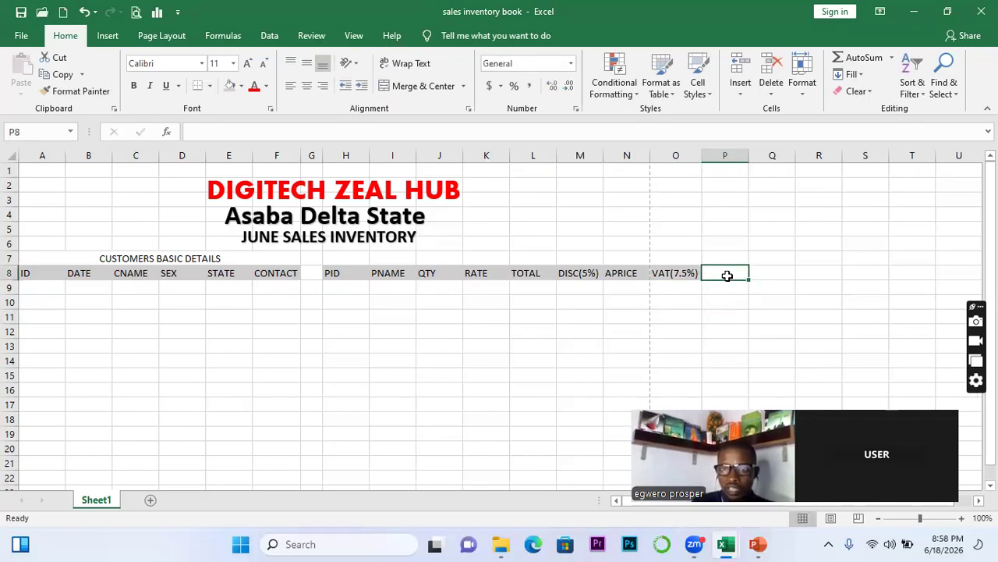
pyautogui.write('DEPO')
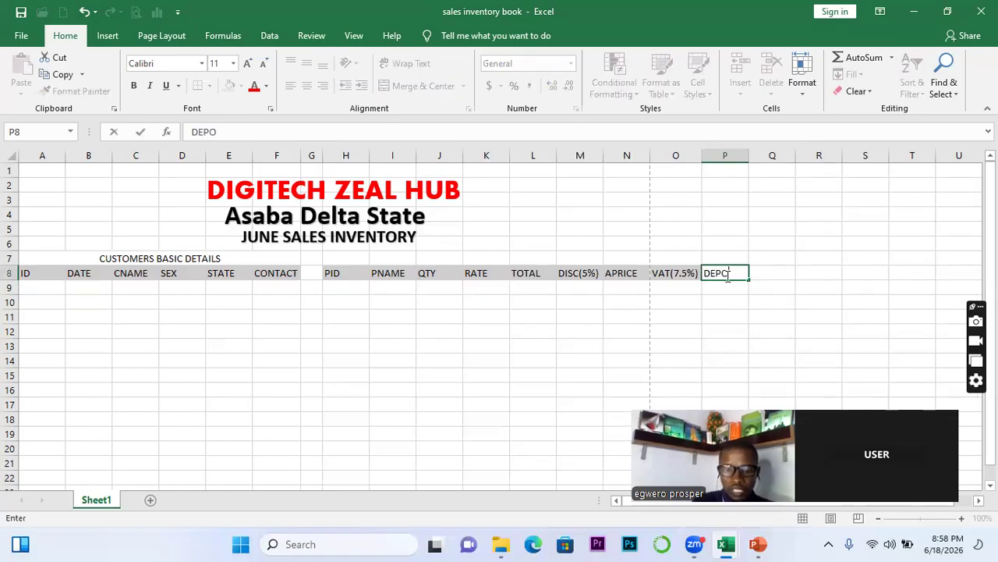
pyautogui.write('SIT(')
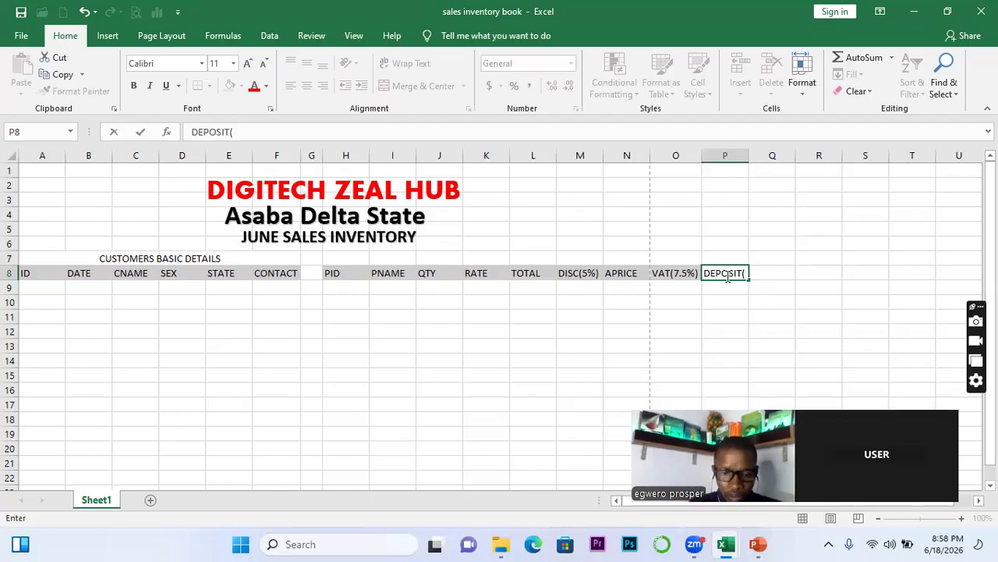
pyautogui.write('60')
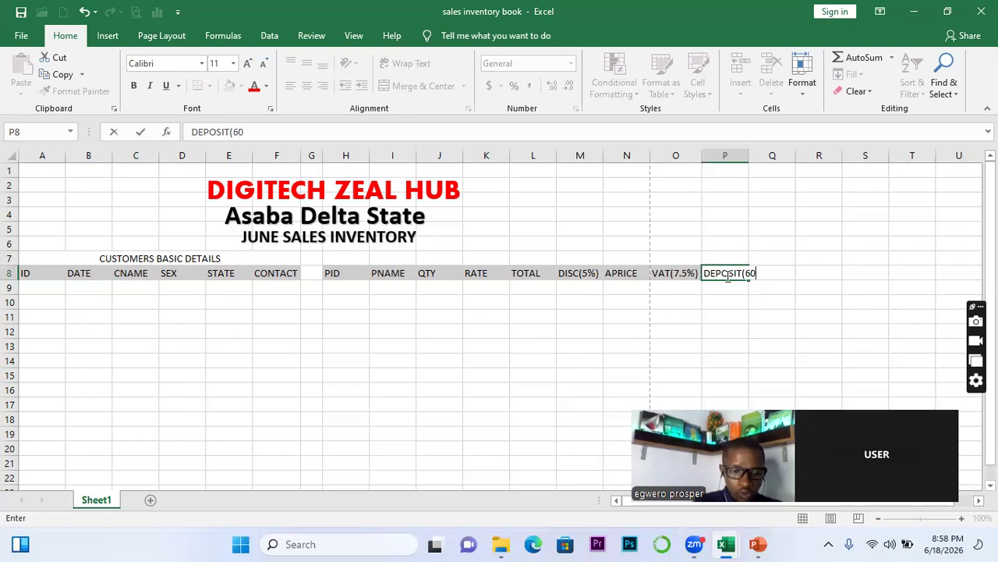
pyautogui.write('%')
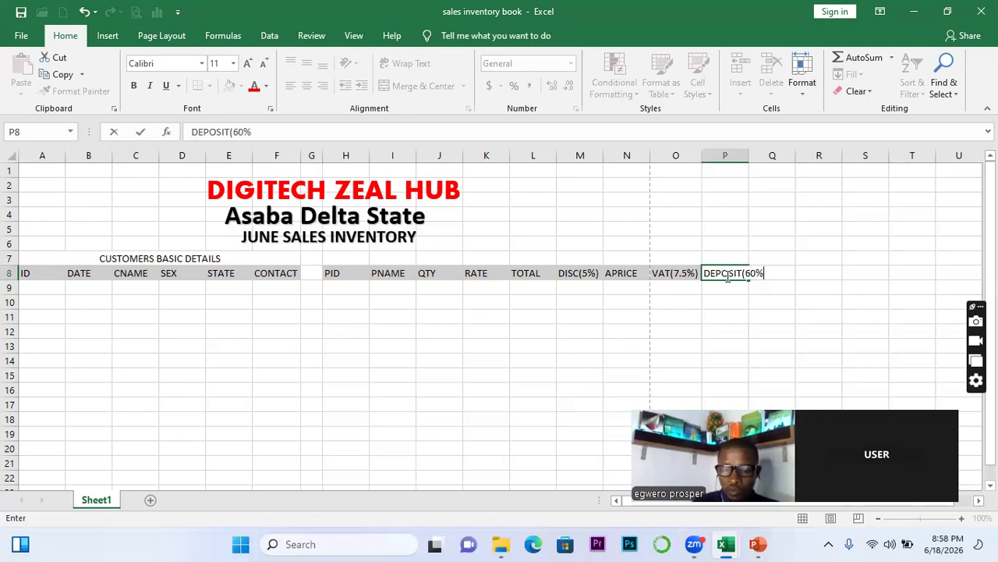
pyautogui.write(')')
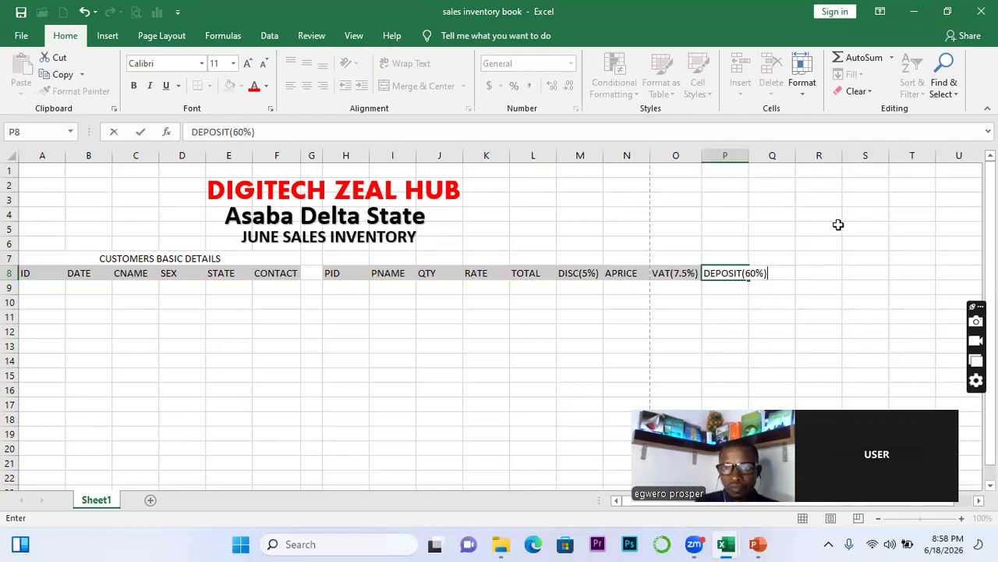
pyautogui.doubleClick(749, 154)
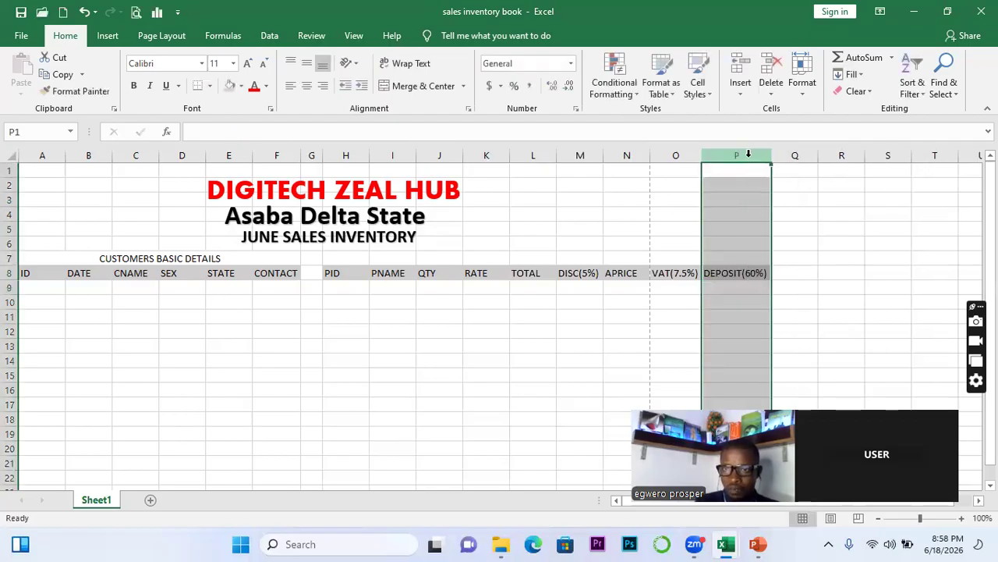
pyautogui.click(791, 271)
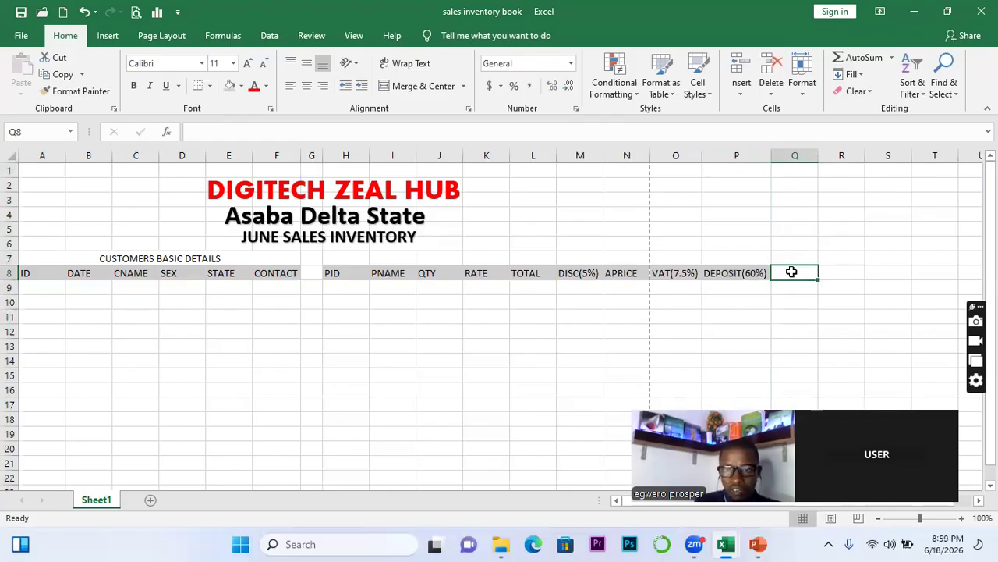
pyautogui.write('BAL')
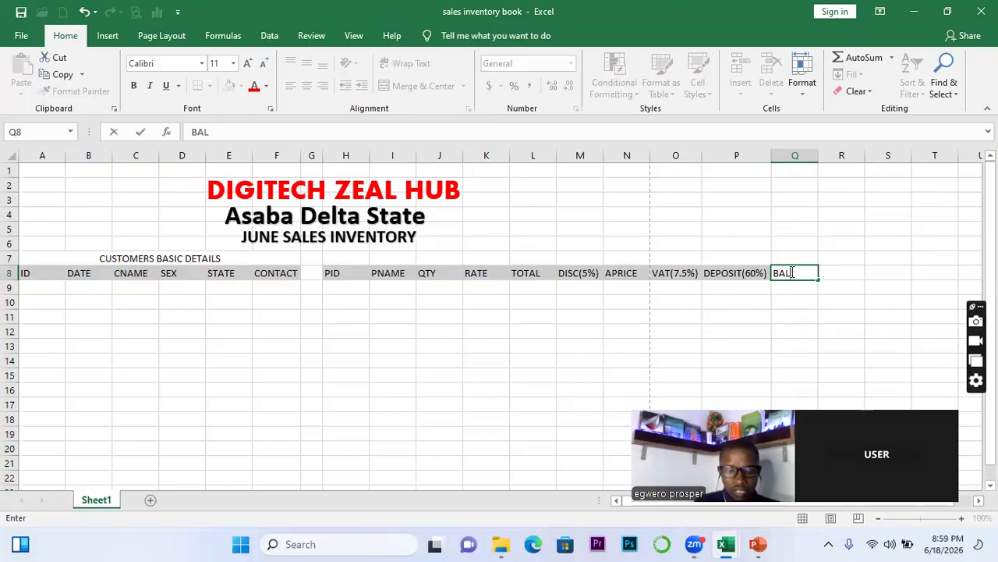
pyautogui.write('ANCE')
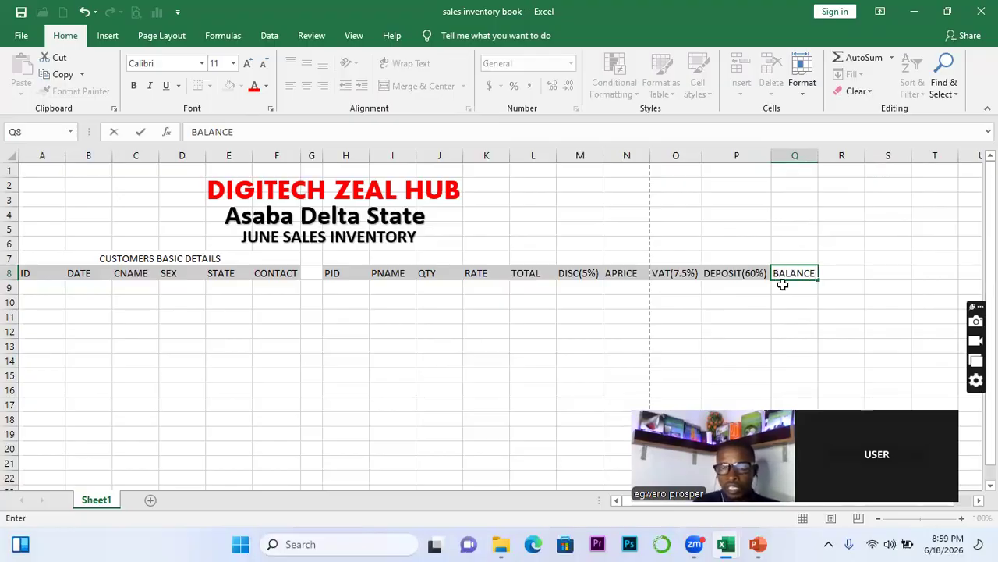
pyautogui.click(797, 285)
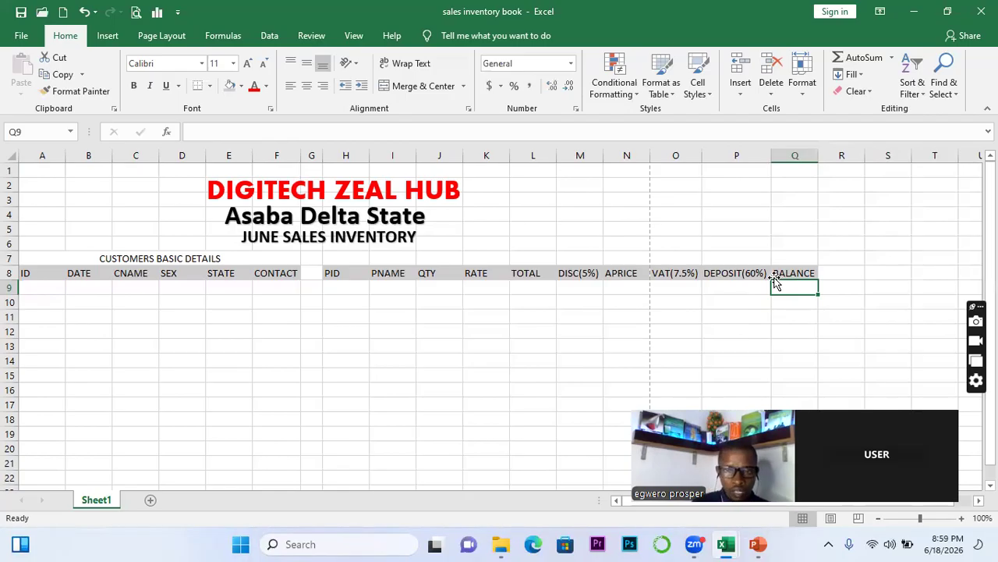
# Fill the product headers H8:Q8 with gold as a first try
pyautogui.click(336, 274)
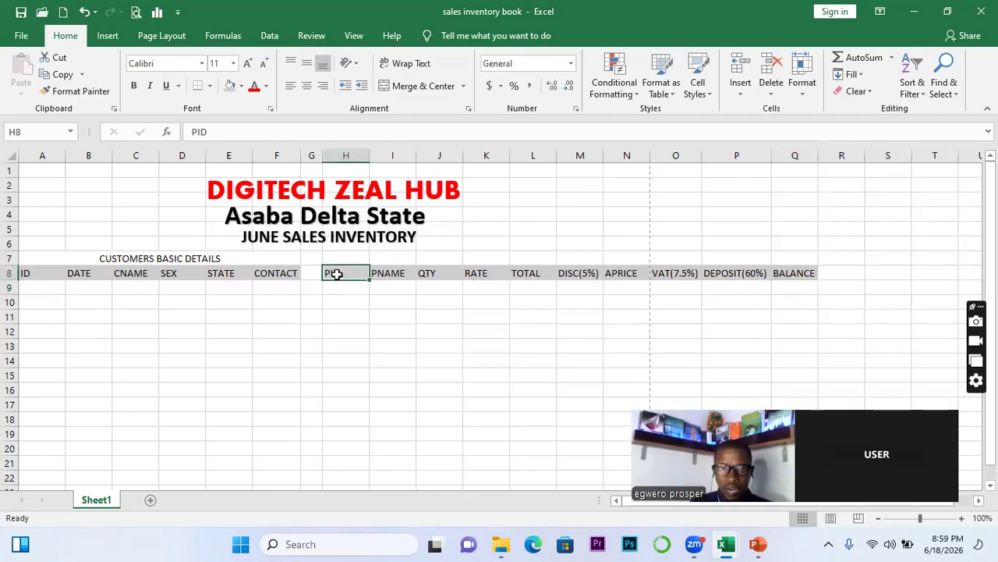
pyautogui.moveTo(336, 274); pyautogui.dragTo(782, 276)
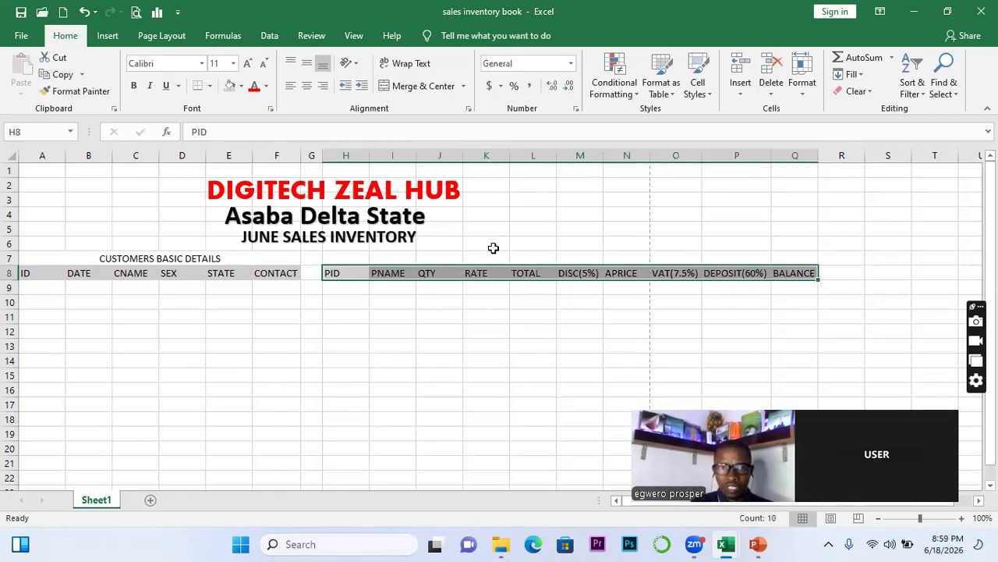
pyautogui.click(242, 87)
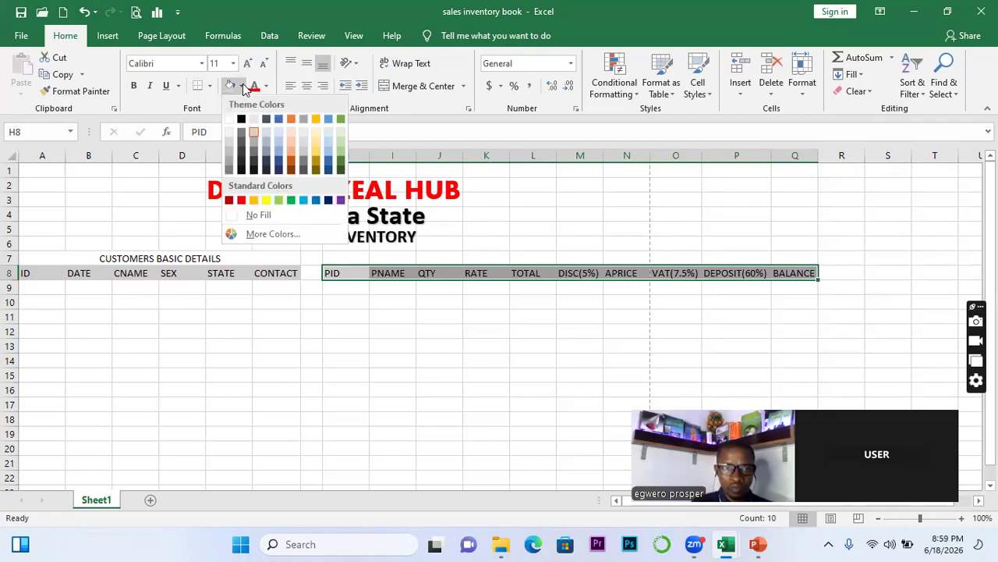
pyautogui.click(314, 120)
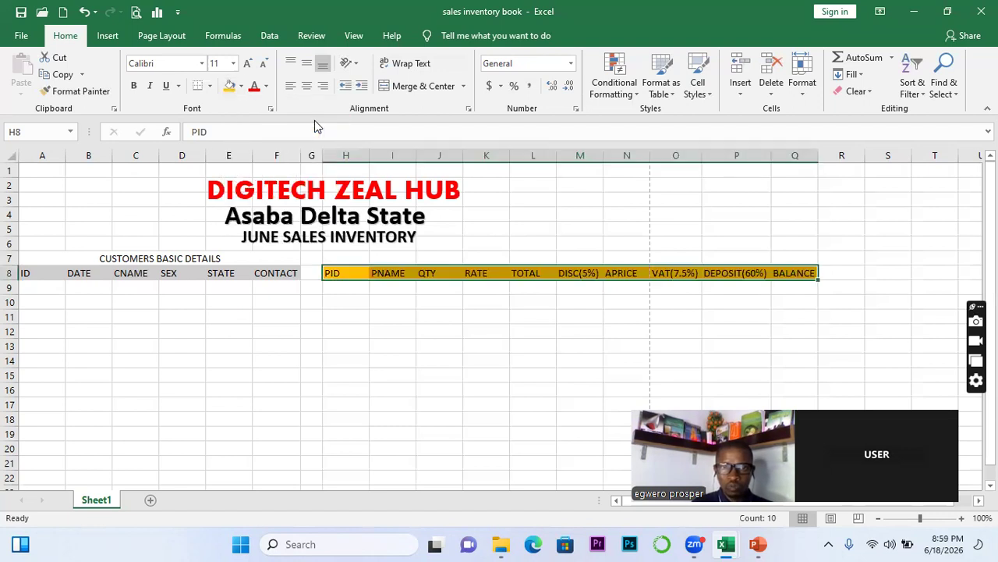
pyautogui.click(375, 347)
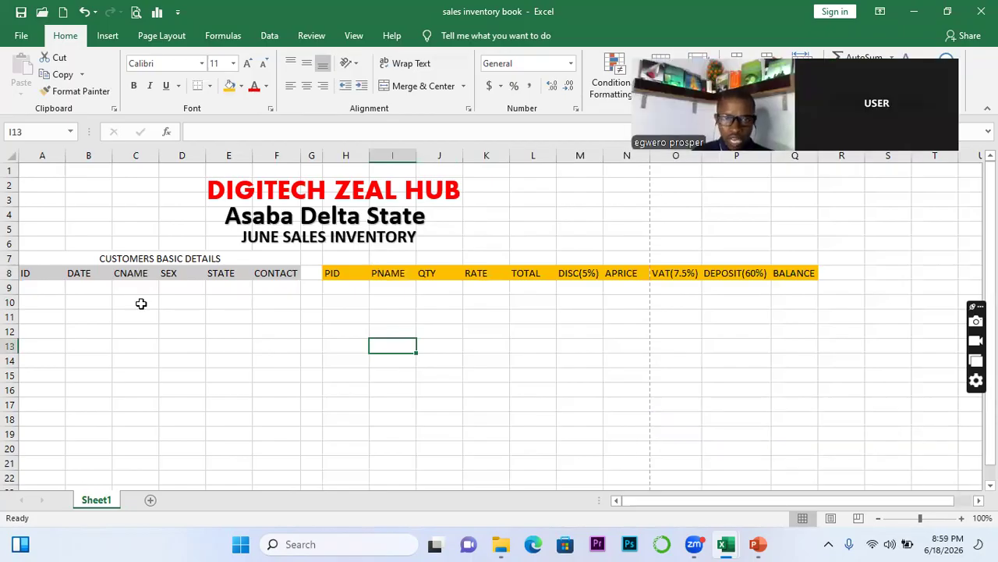
# Change the H8:Q8 header fill to red with bold white text
pyautogui.click(360, 288)
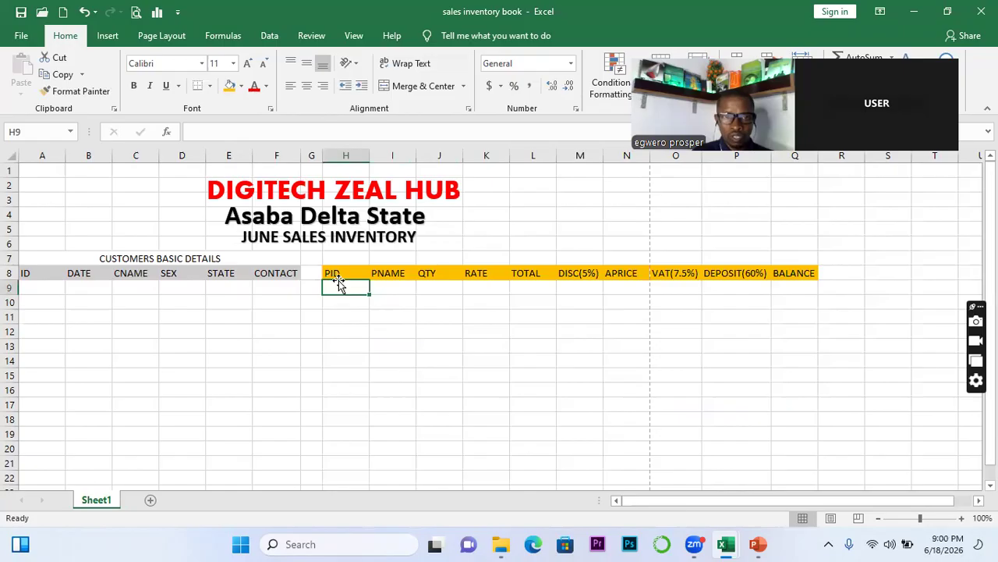
pyautogui.moveTo(331, 273); pyautogui.dragTo(804, 268)
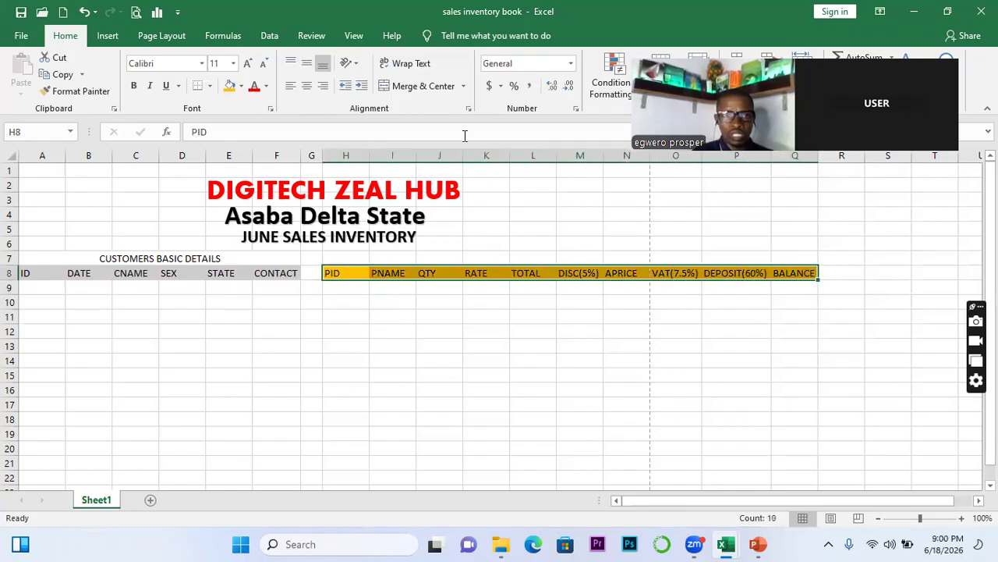
pyautogui.click(241, 86)
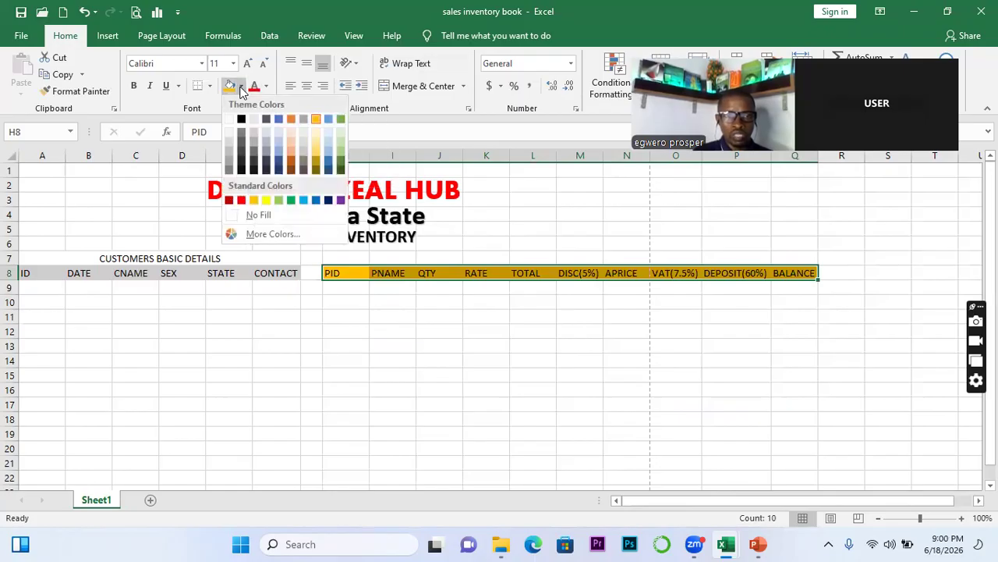
pyautogui.click(244, 200)
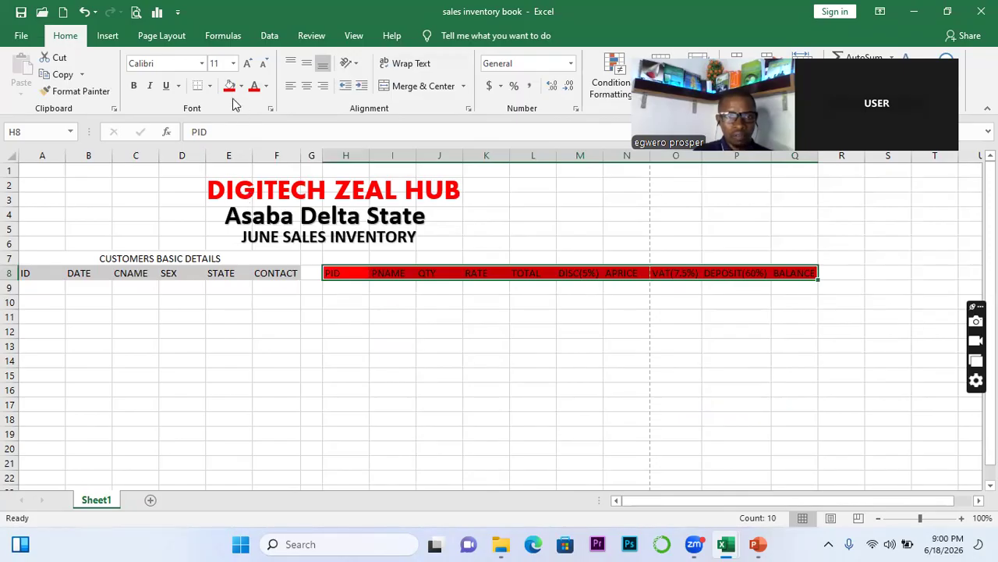
pyautogui.click(266, 87)
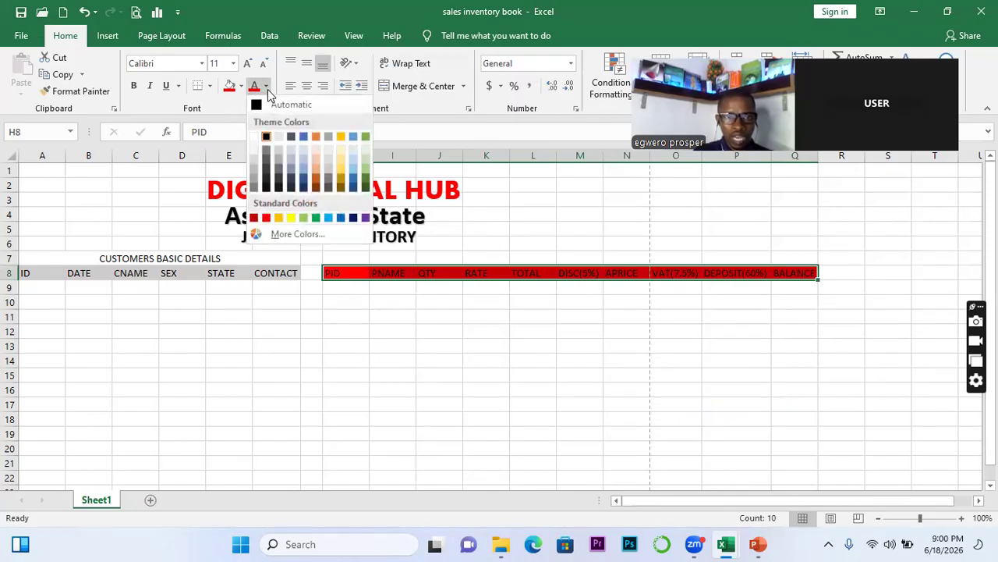
pyautogui.click(254, 137)
pyautogui.click(135, 86)
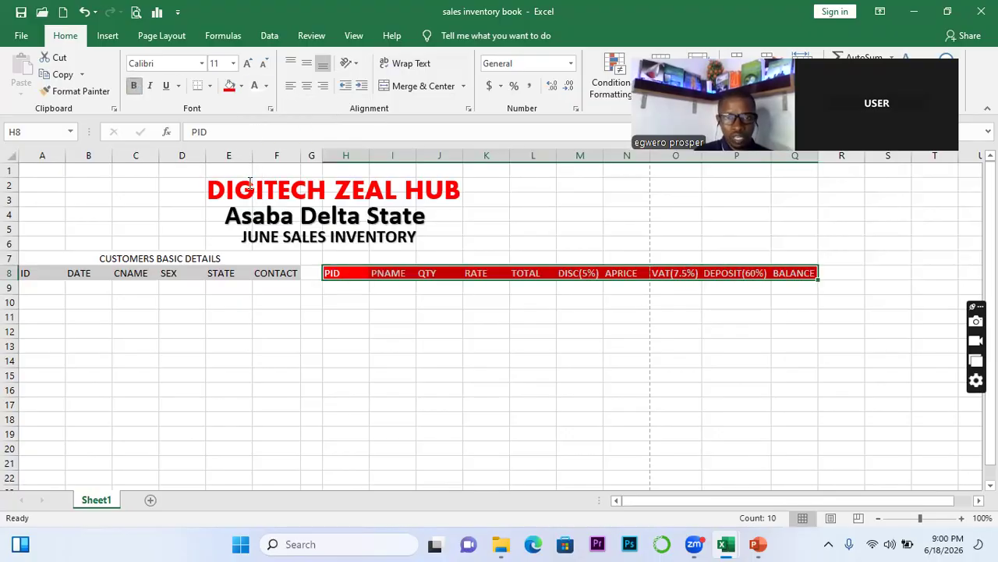
pyautogui.click(390, 337)
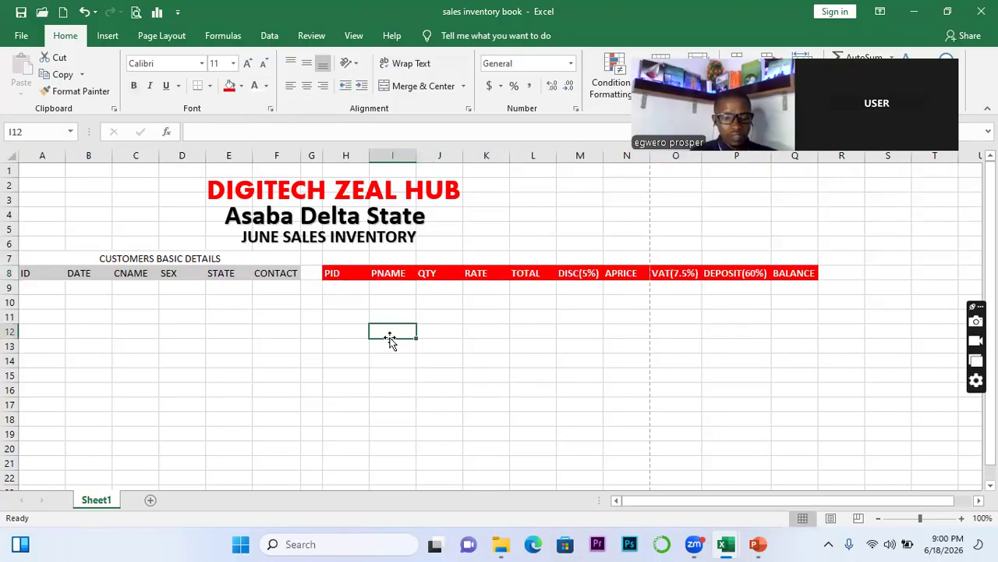
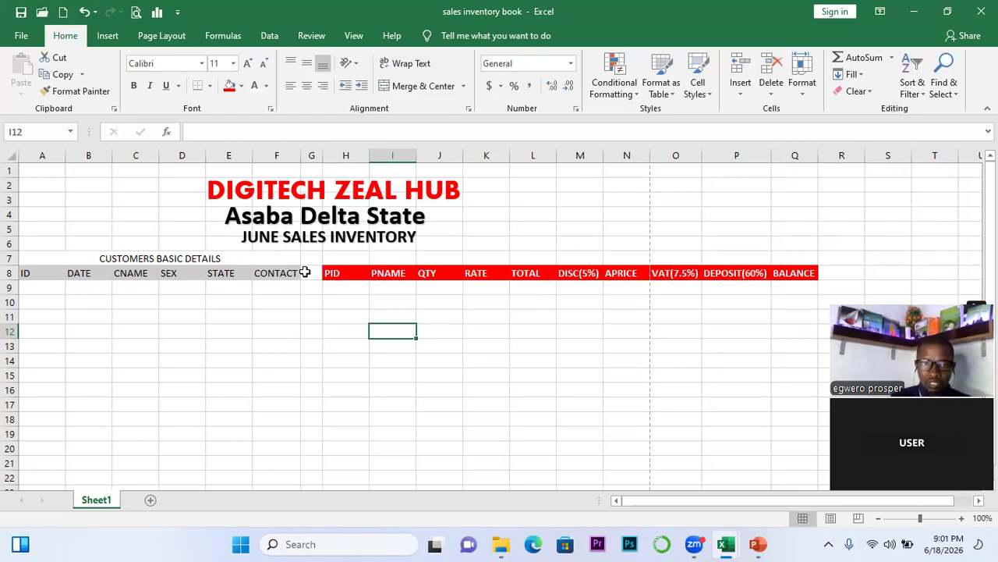
# Merge H7:Q7 and enter a bold TRANSACTION DETAILS heading above the transaction columns
pyautogui.moveTo(345, 257); pyautogui.dragTo(777, 265)
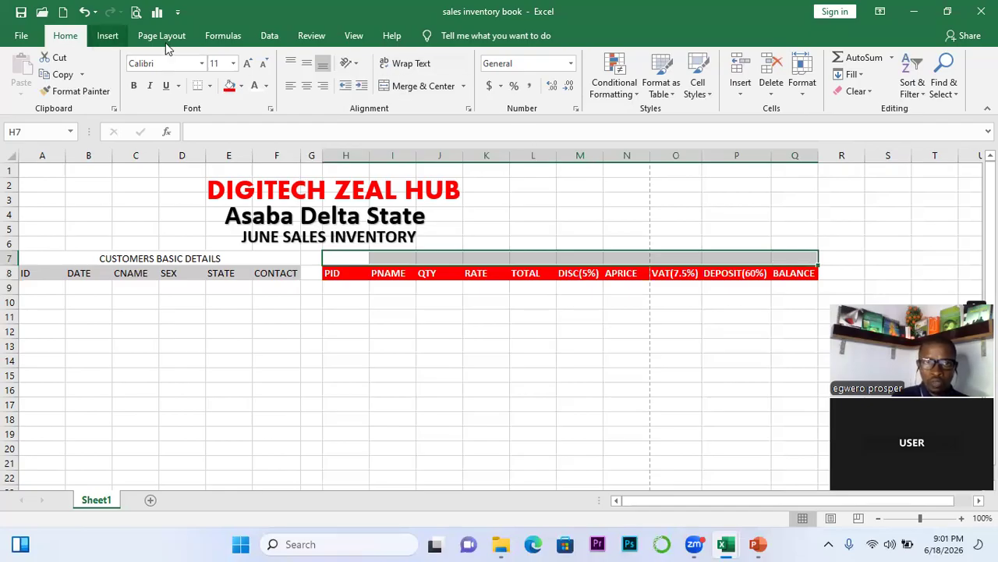
pyautogui.click(414, 85)
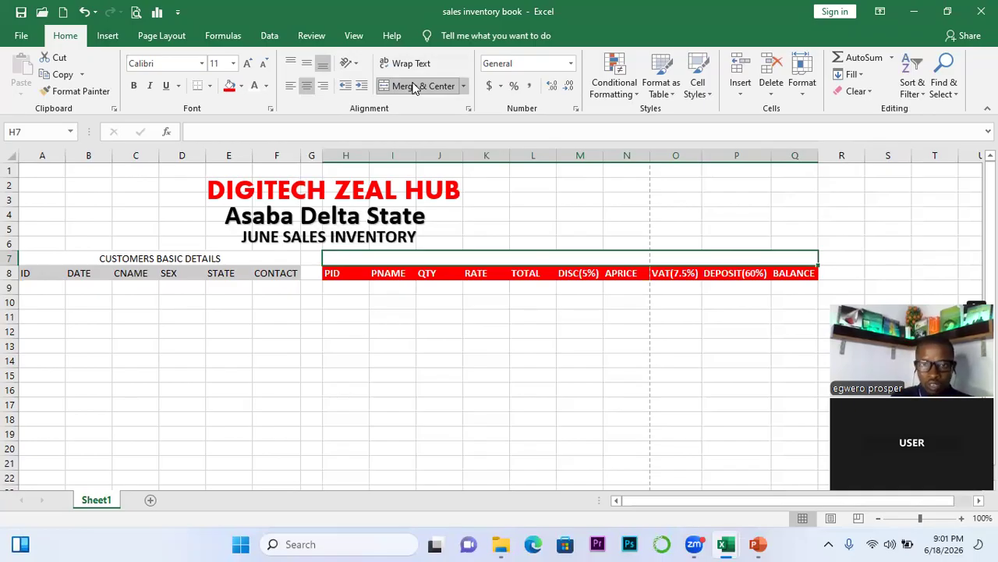
pyautogui.write('TRAN')
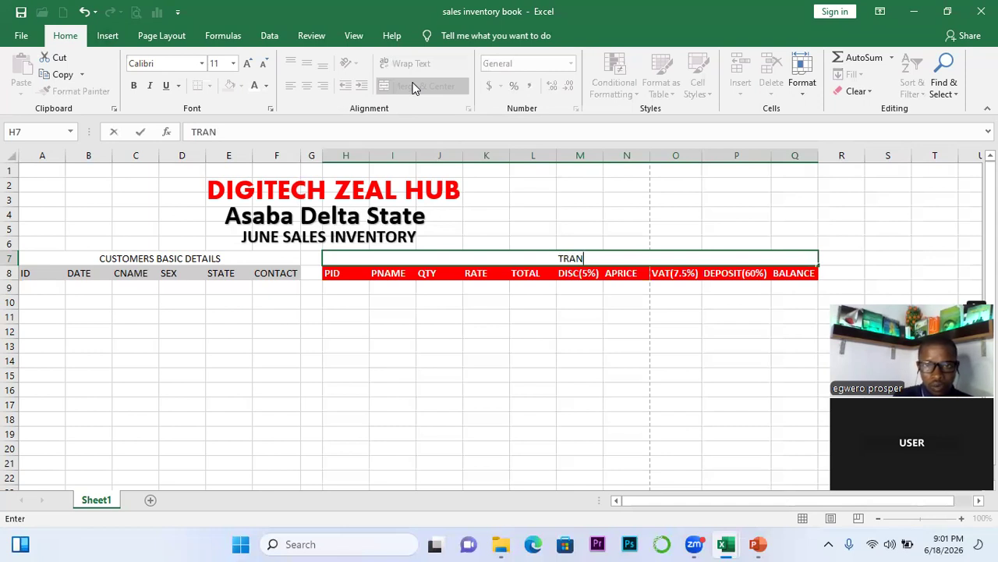
pyautogui.write('SACTION')
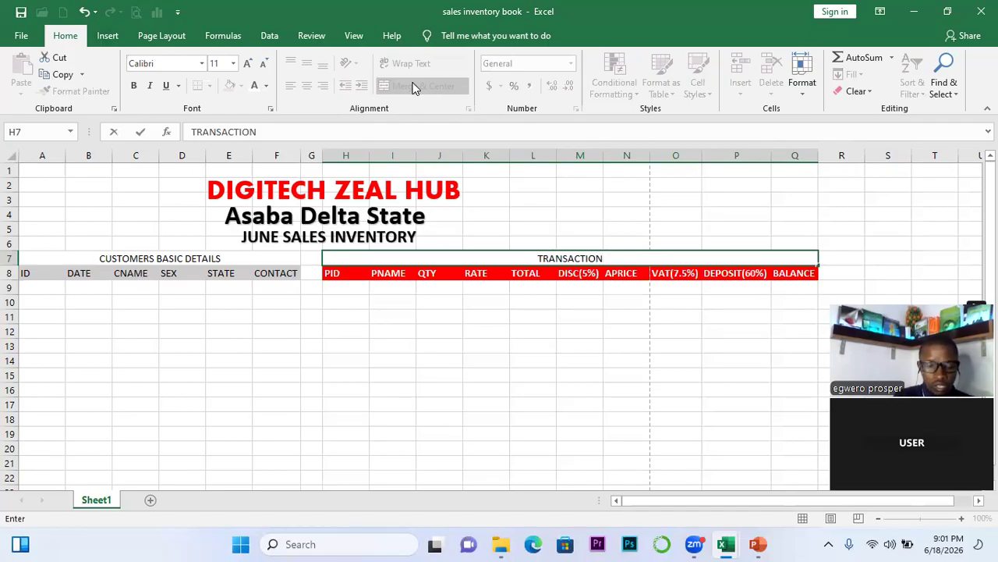
pyautogui.write(' DETAILS')
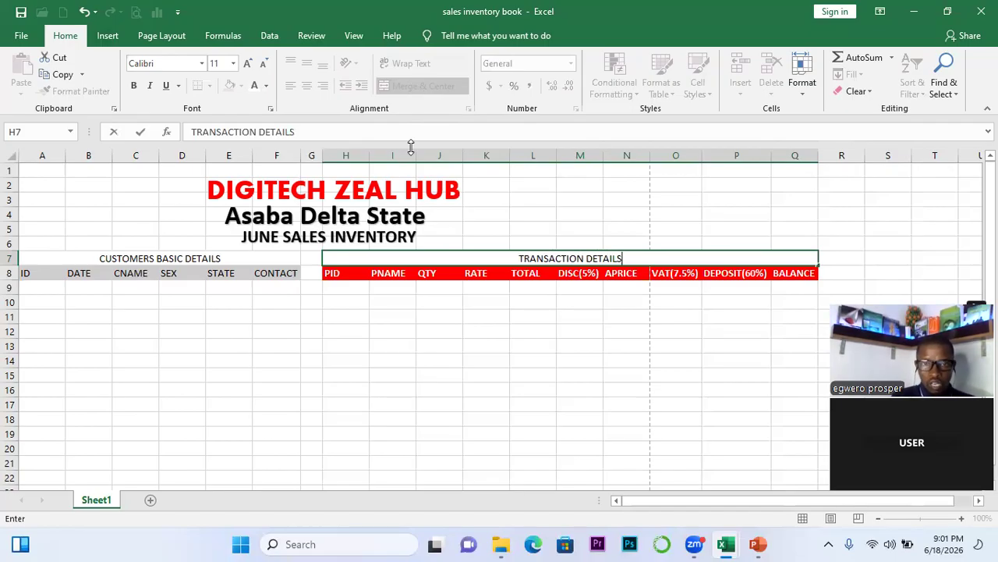
pyautogui.click(441, 359)
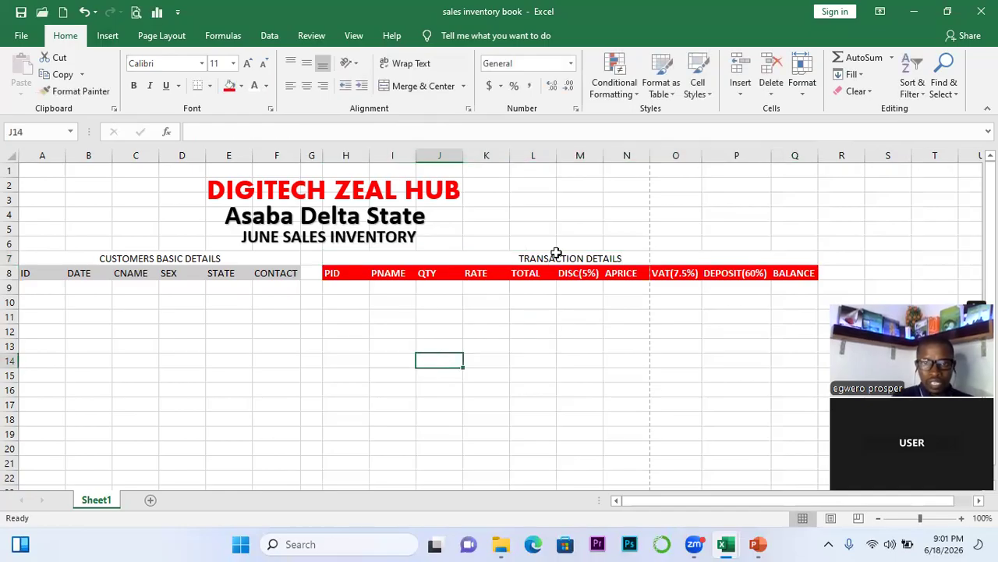
pyautogui.click(544, 258)
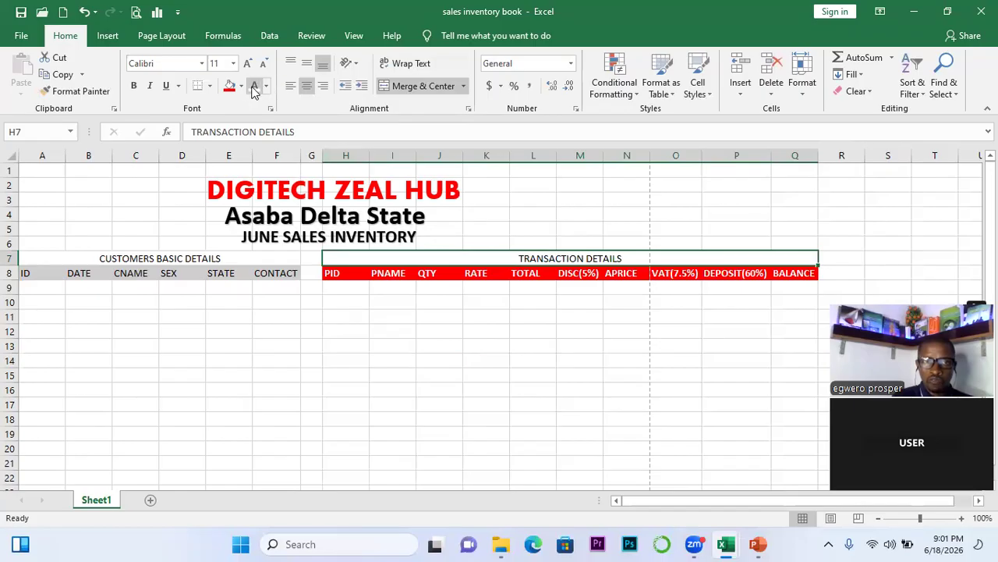
pyautogui.click(133, 86)
# Make the CUSTOMERS BASIC DETAILS heading bold
pyautogui.click(257, 251)
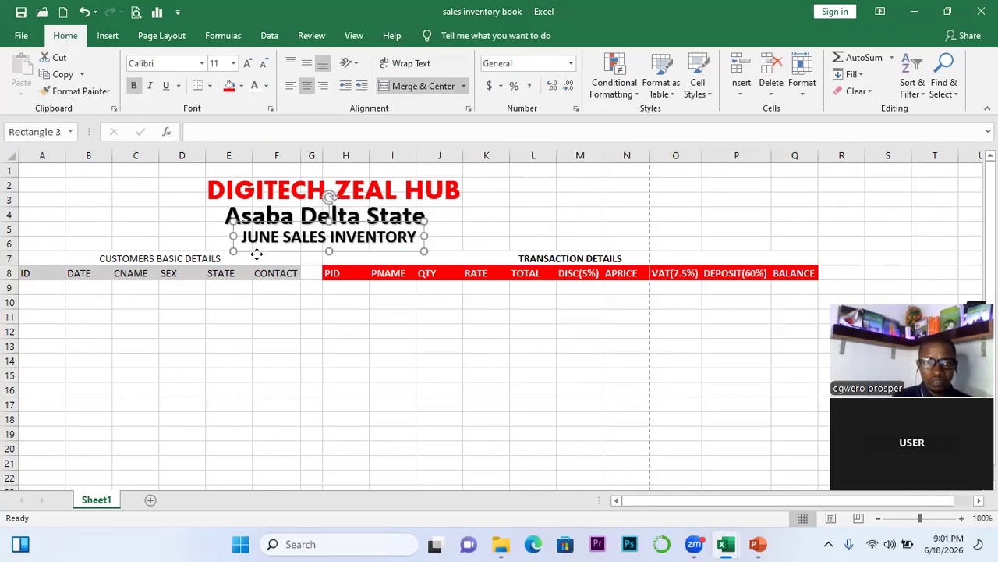
pyautogui.click(162, 260)
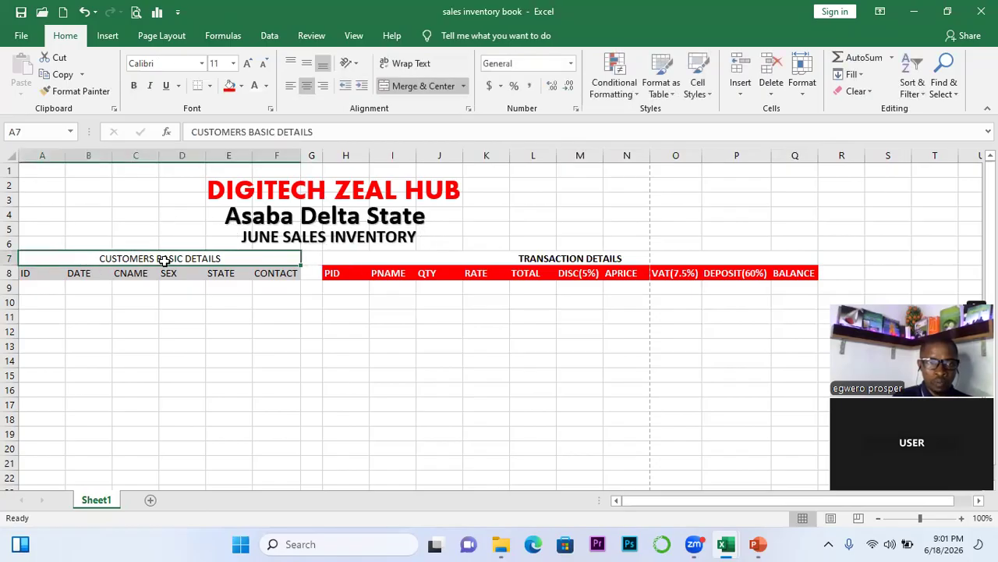
pyautogui.click(130, 86)
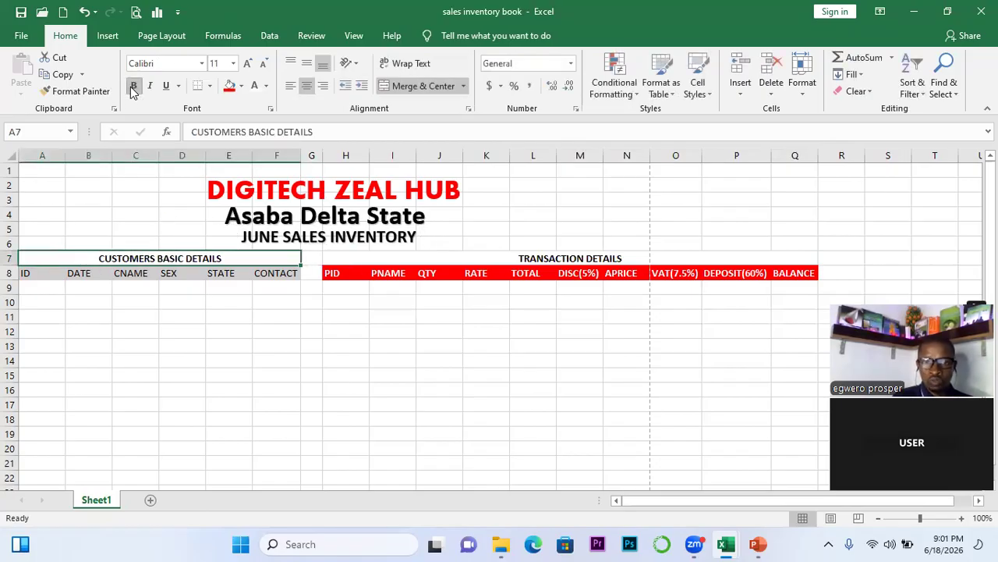
pyautogui.click(325, 342)
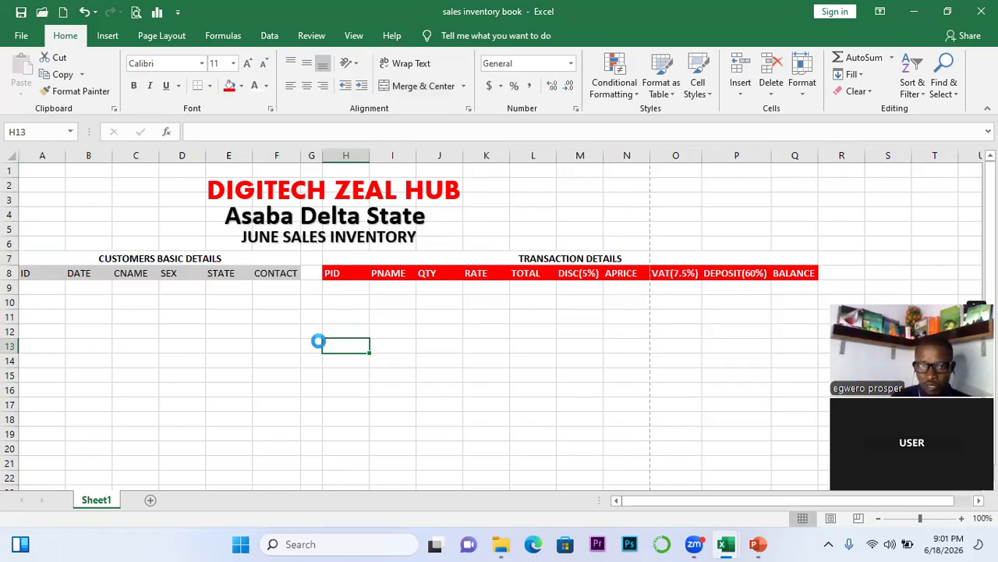
# Enter the first customer ID, 1, in cell A9
pyautogui.click(28, 288)
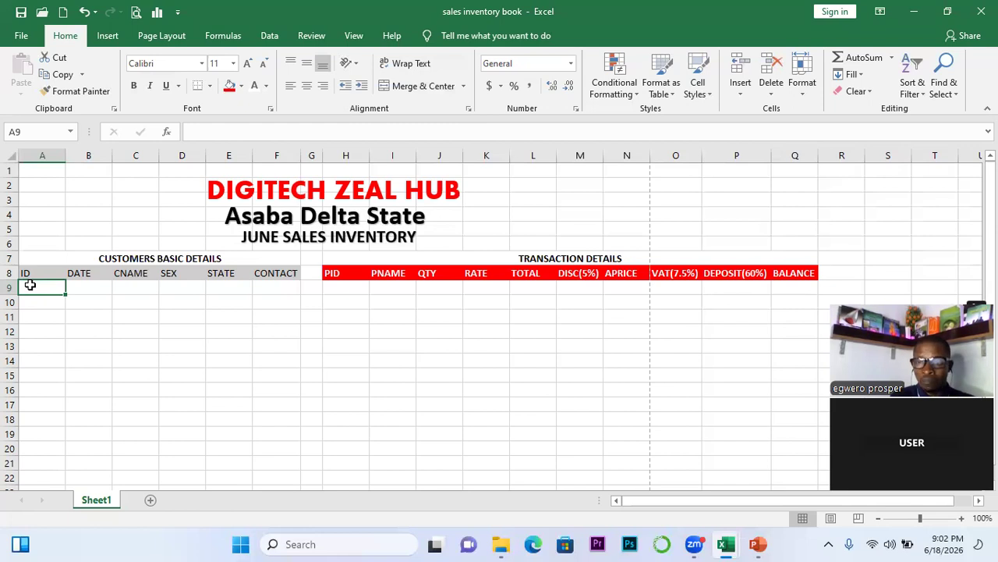
pyautogui.write('1')
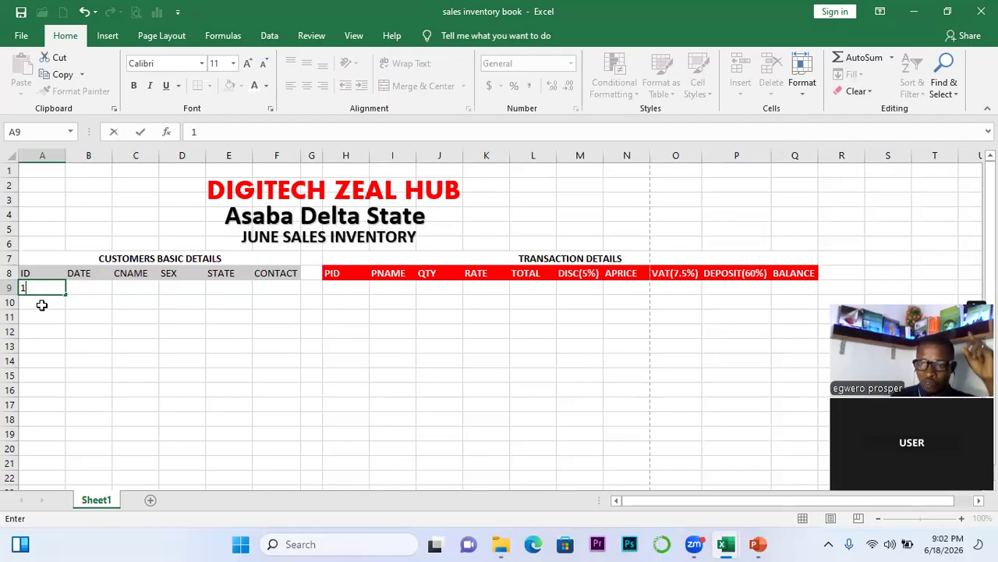
pyautogui.press('Return')
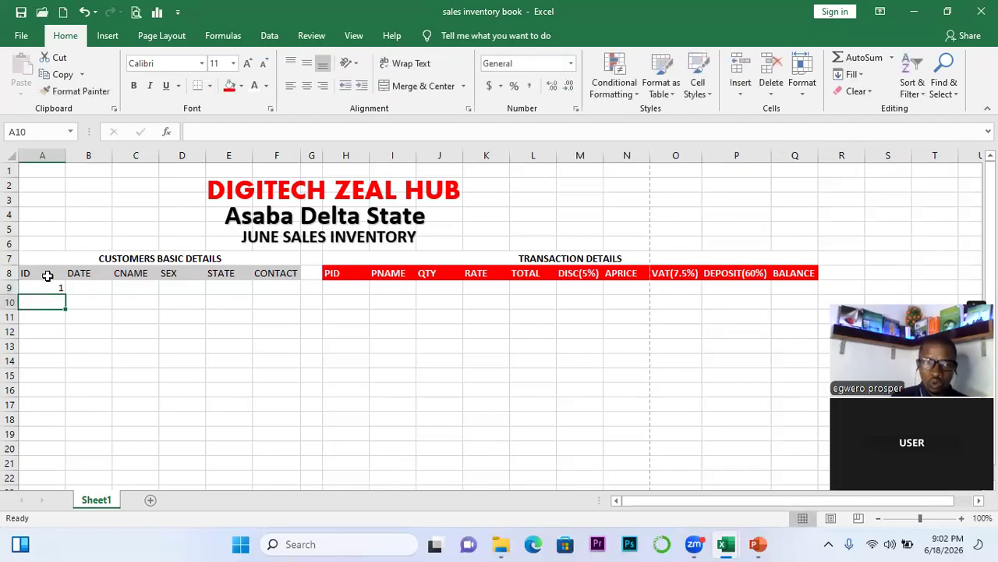
pyautogui.click(49, 288)
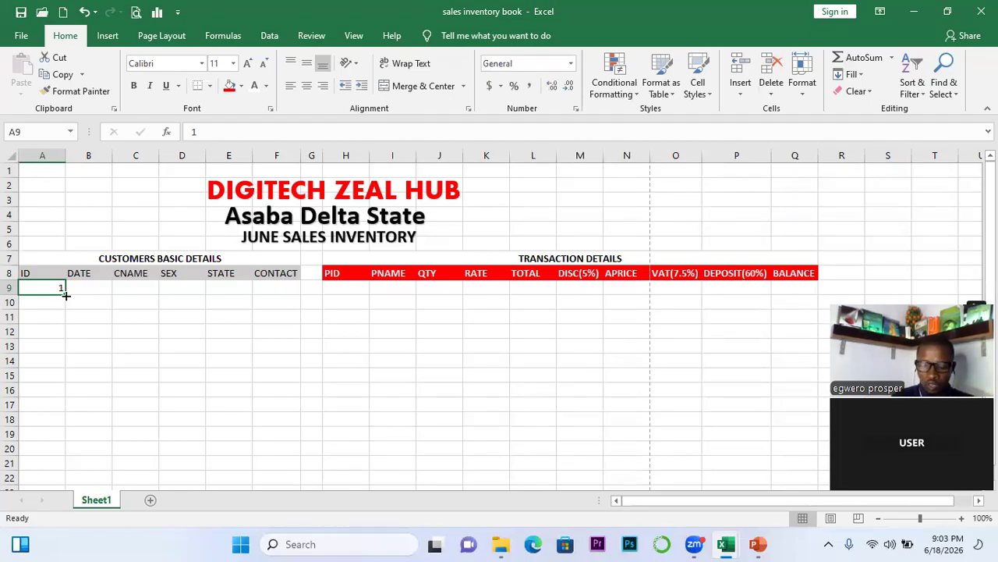
# Extend the ID from A9 down to A20 as a Fill Series numbered 1 to 12
pyautogui.moveTo(67, 295); pyautogui.dragTo(63, 442)
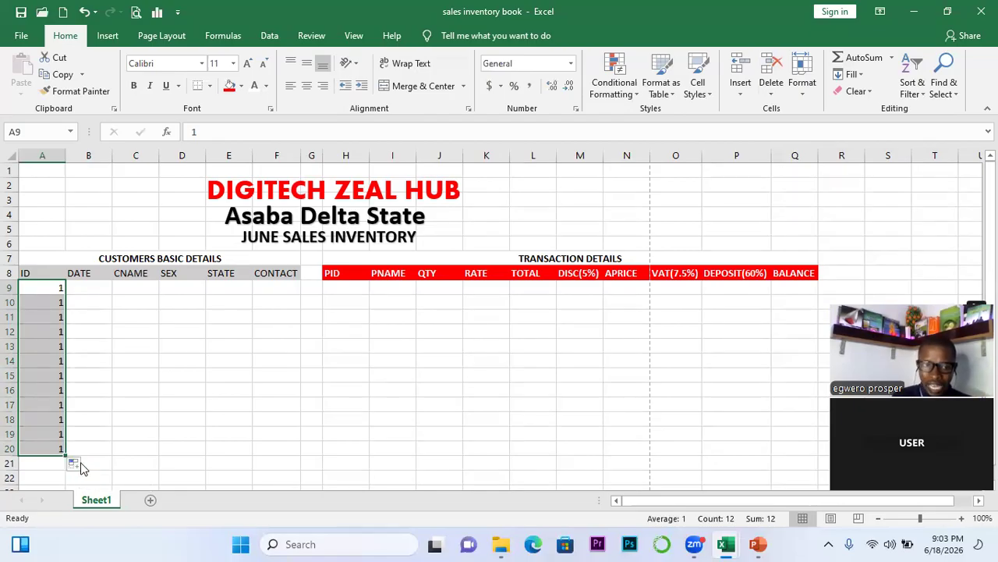
pyautogui.click(85, 466)
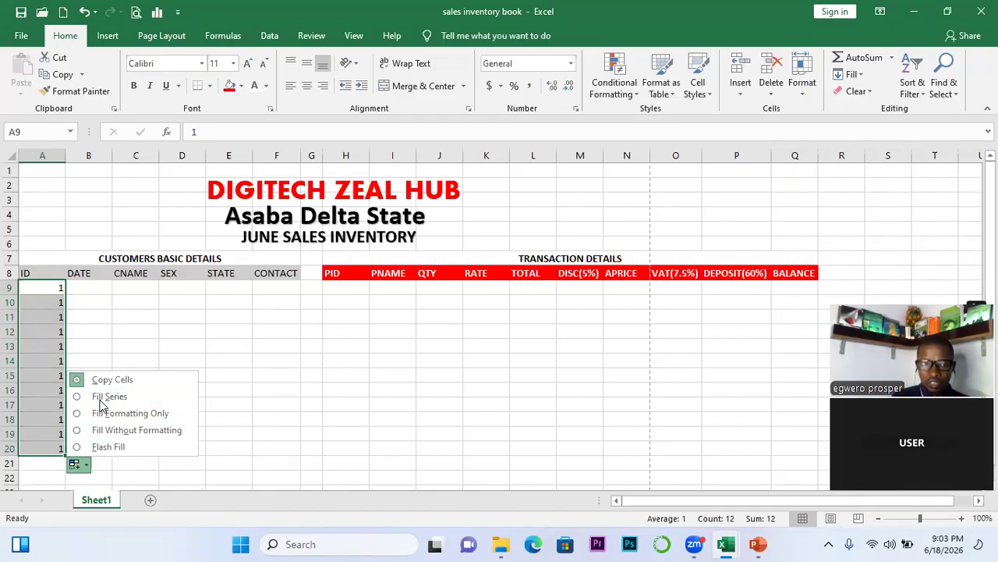
pyautogui.click(100, 398)
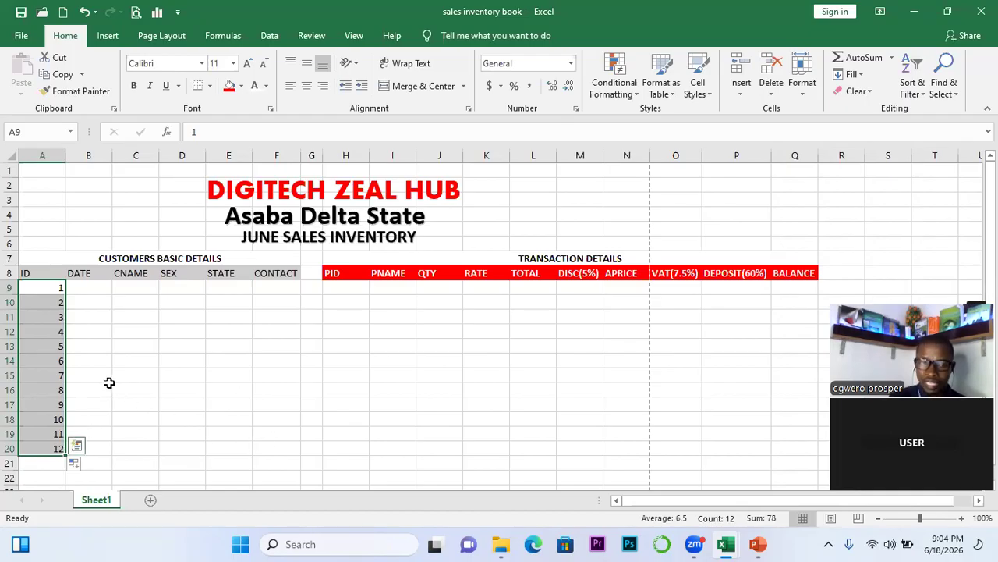
pyautogui.click(109, 387)
pyautogui.press('Down')
pyautogui.press('Down')
pyautogui.press('Down')
pyautogui.press('Down')
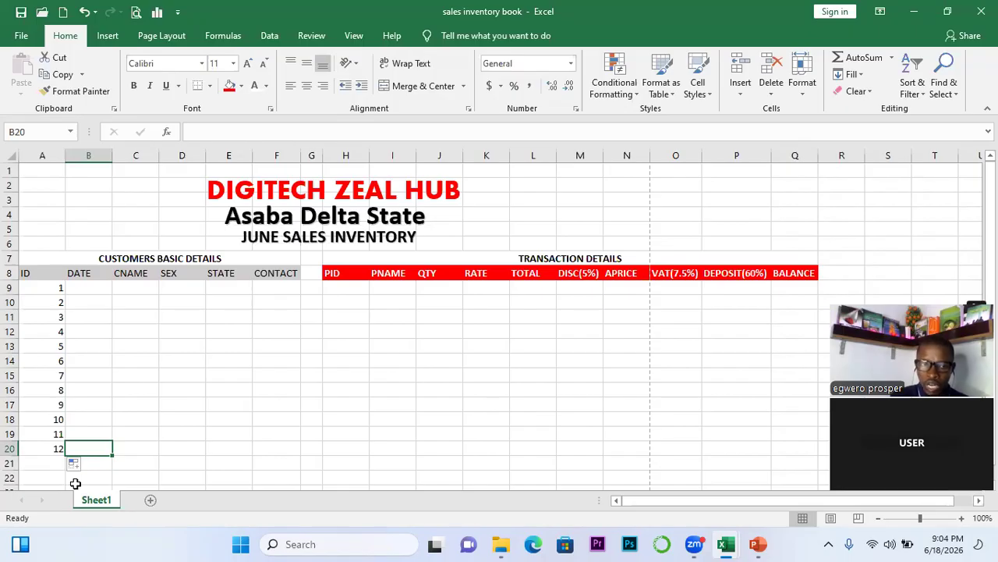
pyautogui.press('Left')
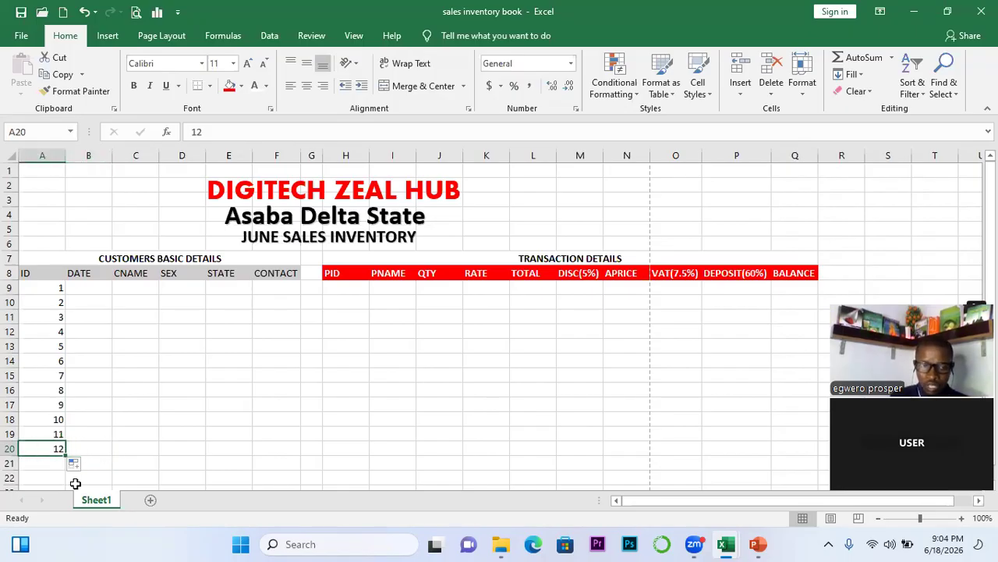
pyautogui.moveTo(66, 455); pyautogui.dragTo(75, 483)
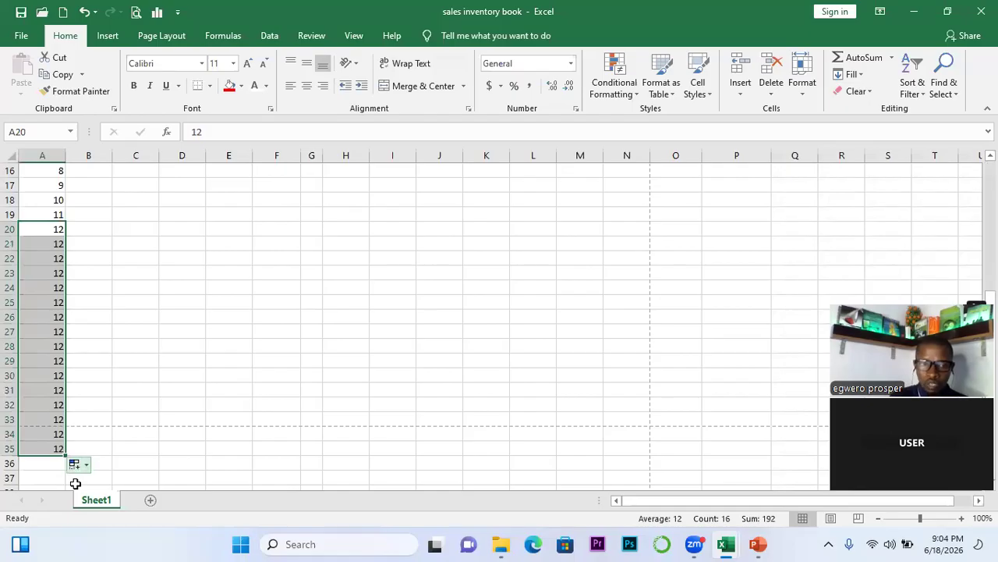
pyautogui.click(86, 467)
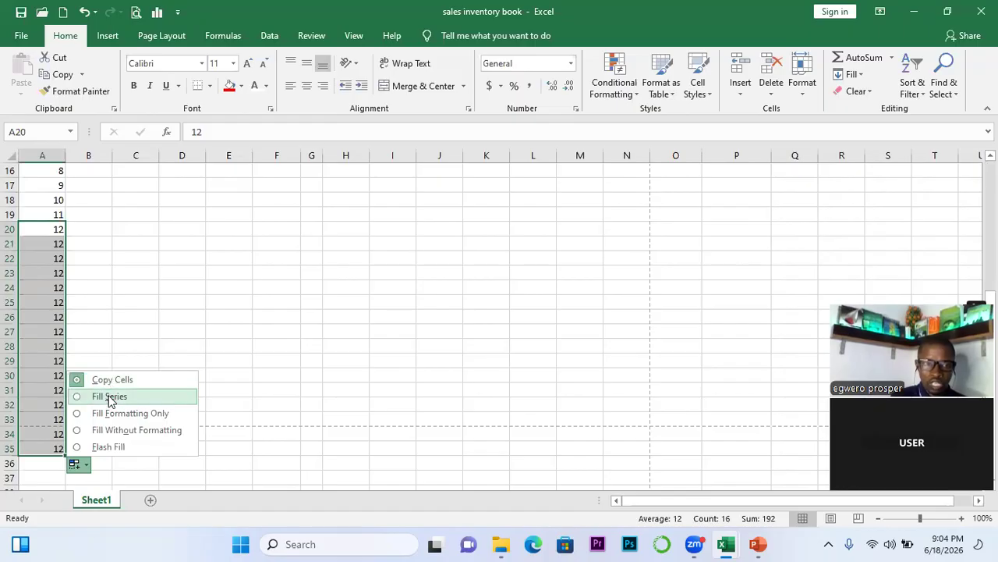
pyautogui.click(109, 398)
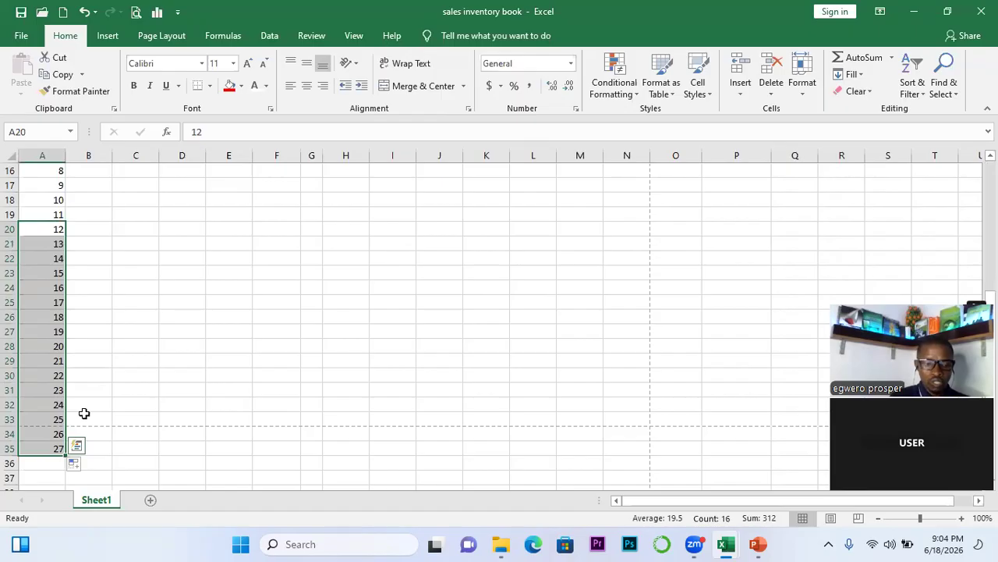
pyautogui.hotkey('ctrl', 'z')
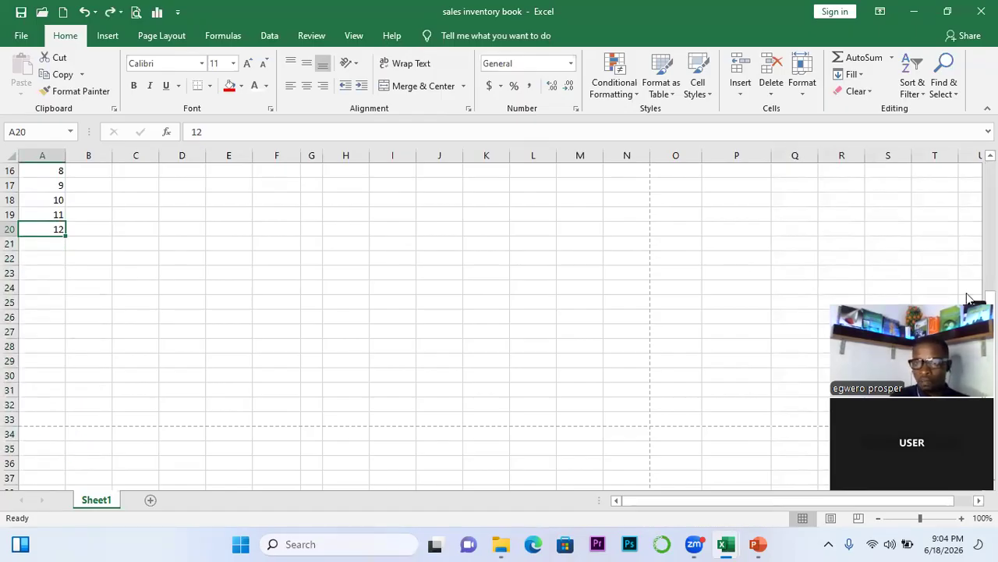
pyautogui.click(457, 298)
pyautogui.press('Up')
pyautogui.press('Up')
pyautogui.press('Up')
pyautogui.press('Up')
pyautogui.press('Up')
pyautogui.press('Up')
pyautogui.press('Up')
pyautogui.press('Up')
pyautogui.press('Up')
pyautogui.press('Up')
pyautogui.press('Up')
pyautogui.press('Up')
pyautogui.press('Up')
pyautogui.press('Up')
pyautogui.press('Up')
pyautogui.press('Up')
pyautogui.press('Up')
pyautogui.press('Up')
pyautogui.press('Up')
pyautogui.press('Up')
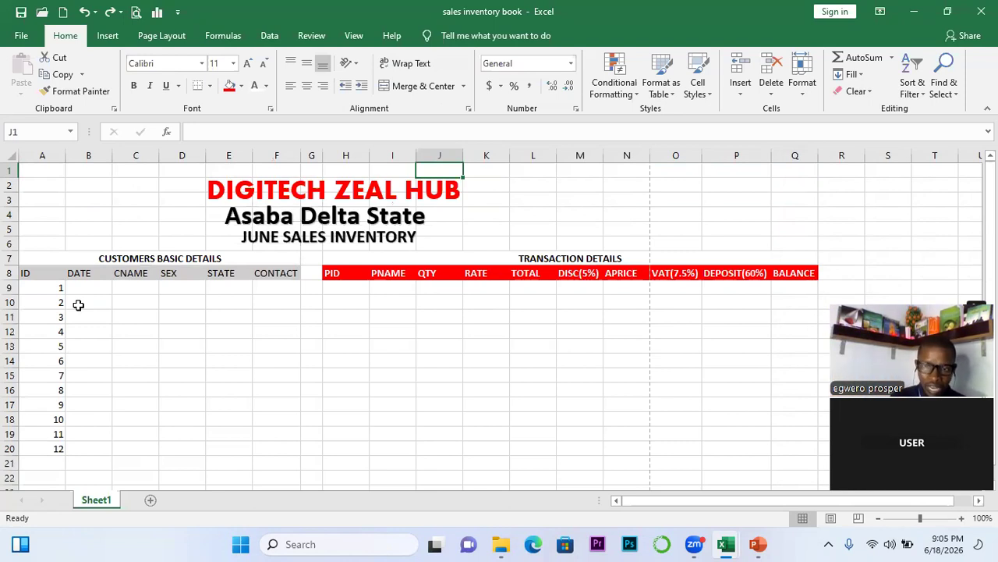
pyautogui.moveTo(40, 284); pyautogui.dragTo(56, 360)
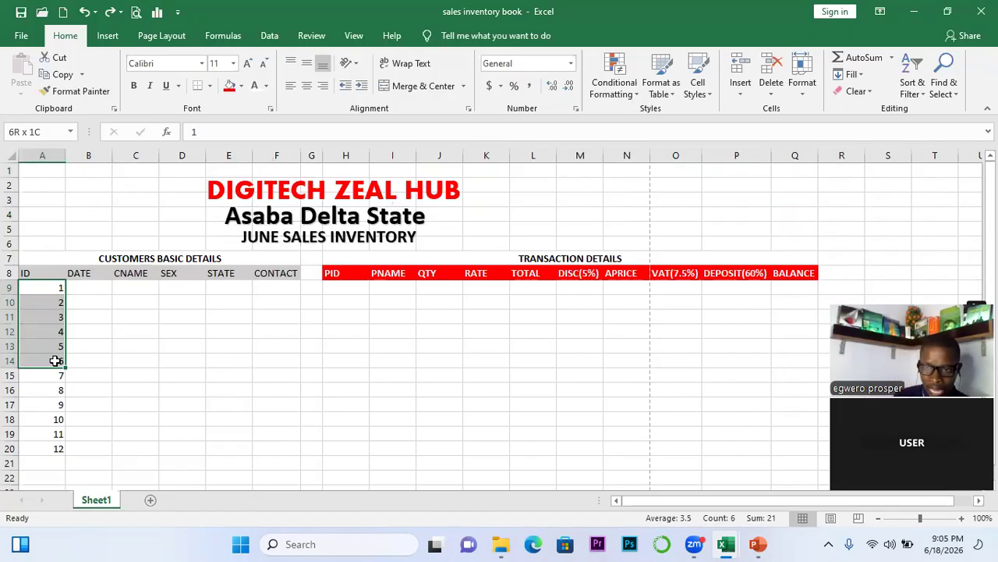
pyautogui.moveTo(55, 361); pyautogui.dragTo(55, 361)
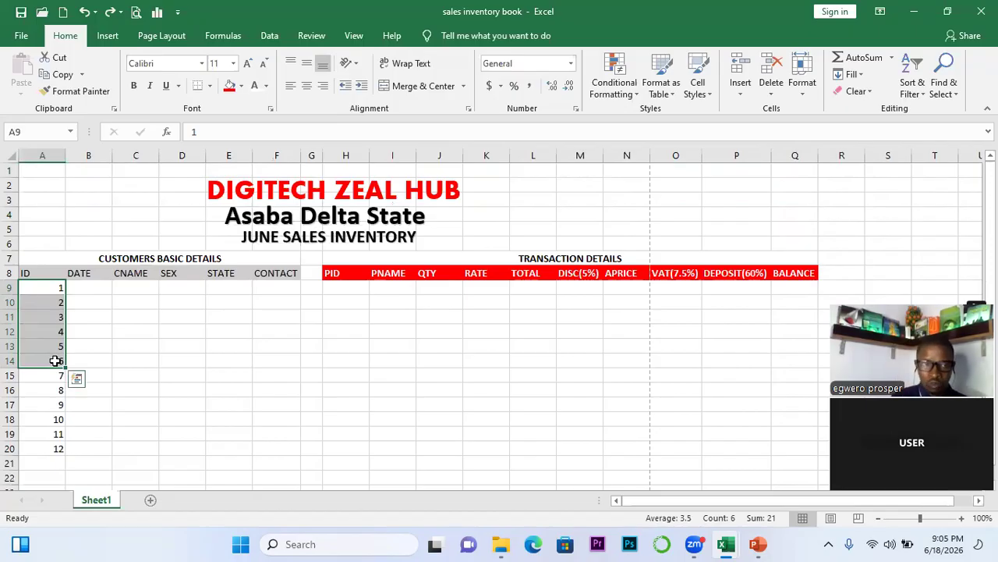
pyautogui.click(28, 274)
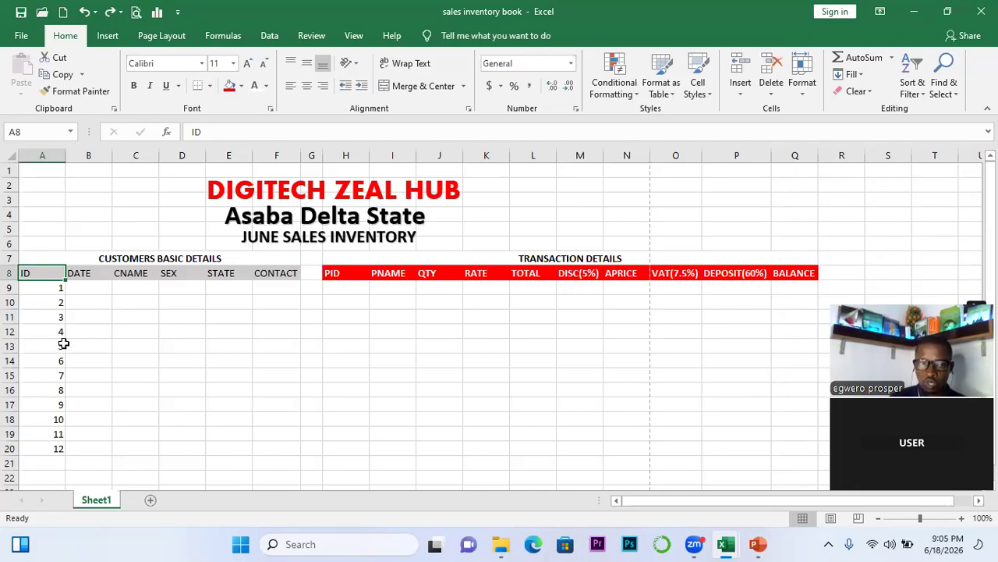
pyautogui.click(57, 290)
pyautogui.moveTo(57, 290); pyautogui.dragTo(62, 402)
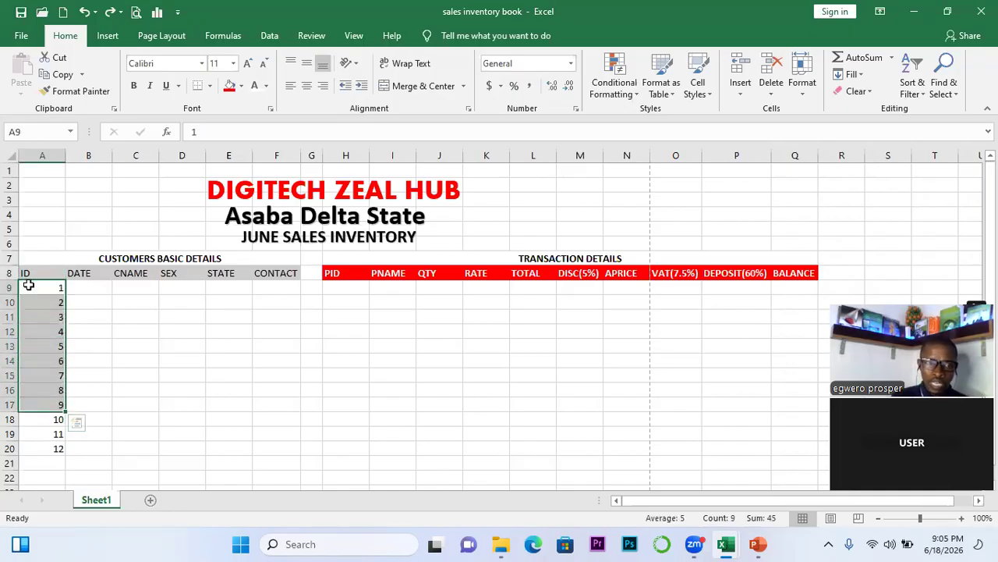
pyautogui.click(28, 287)
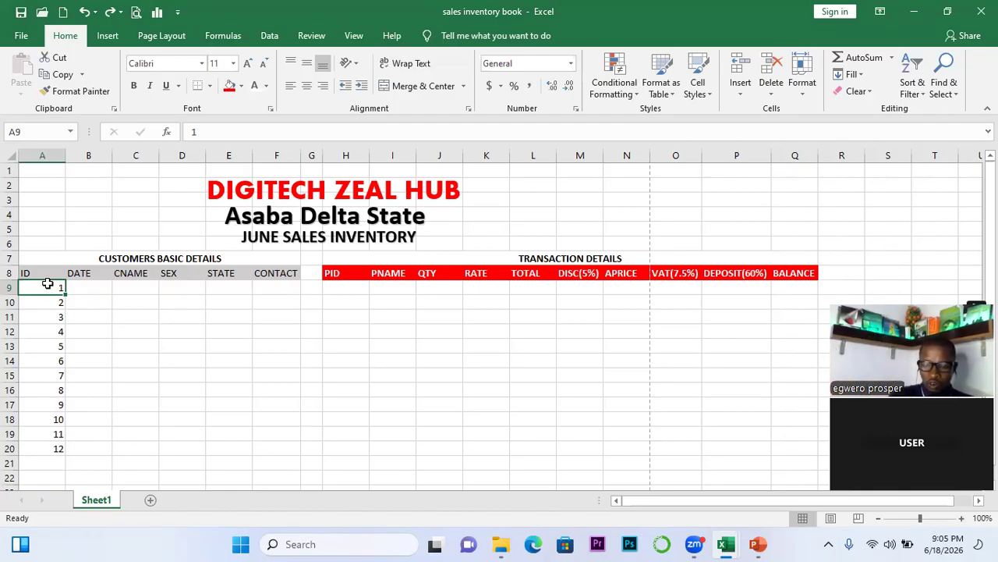
pyautogui.hotkey('ctrl', 'shift', 'Down')
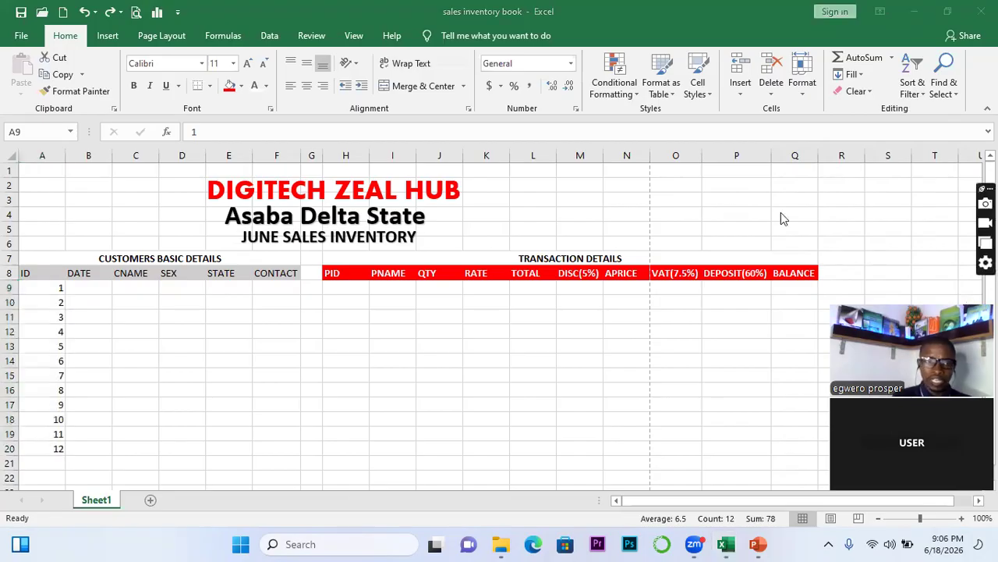
pyautogui.click(54, 303)
pyautogui.click(55, 289)
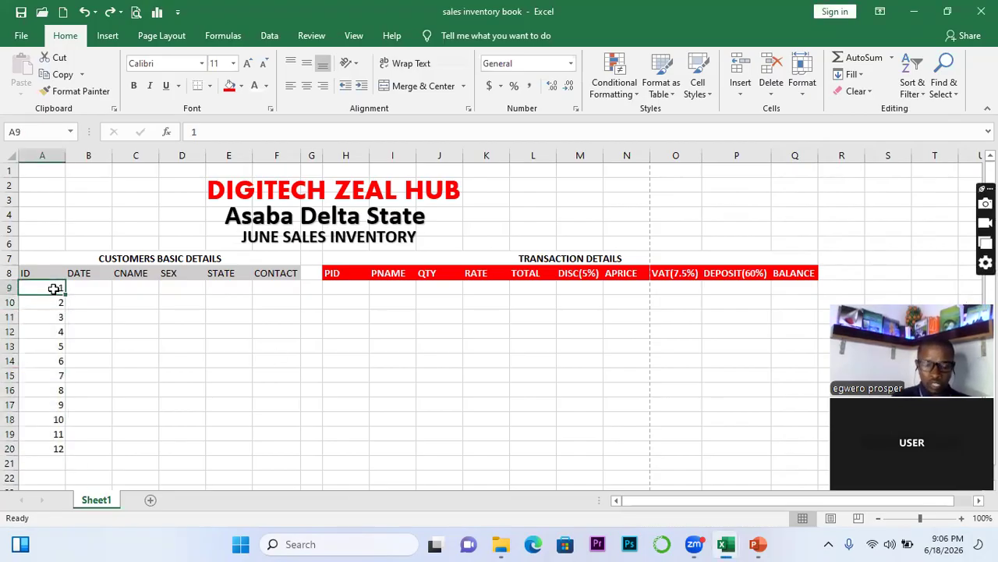
pyautogui.moveTo(53, 289); pyautogui.dragTo(59, 439)
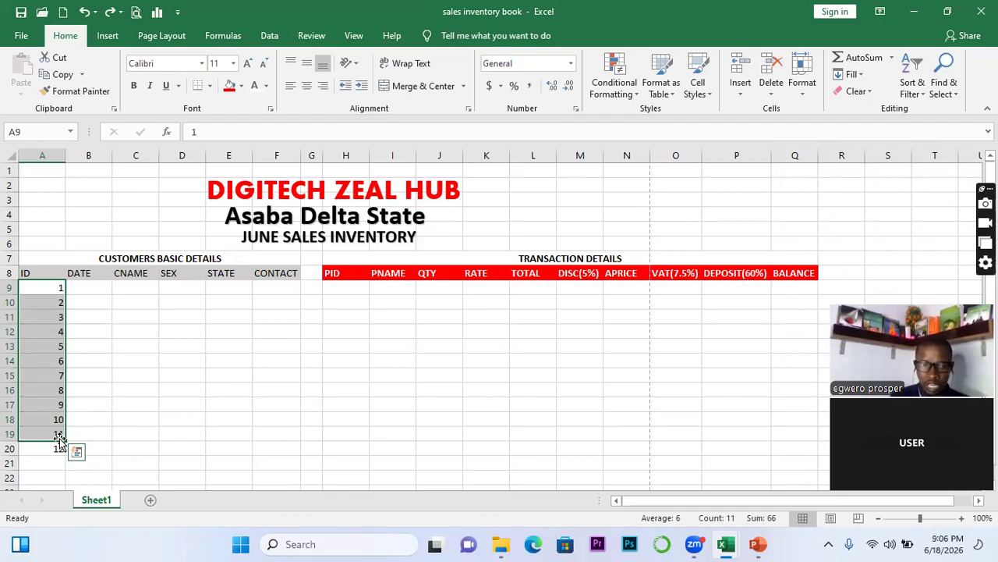
pyautogui.click(106, 321)
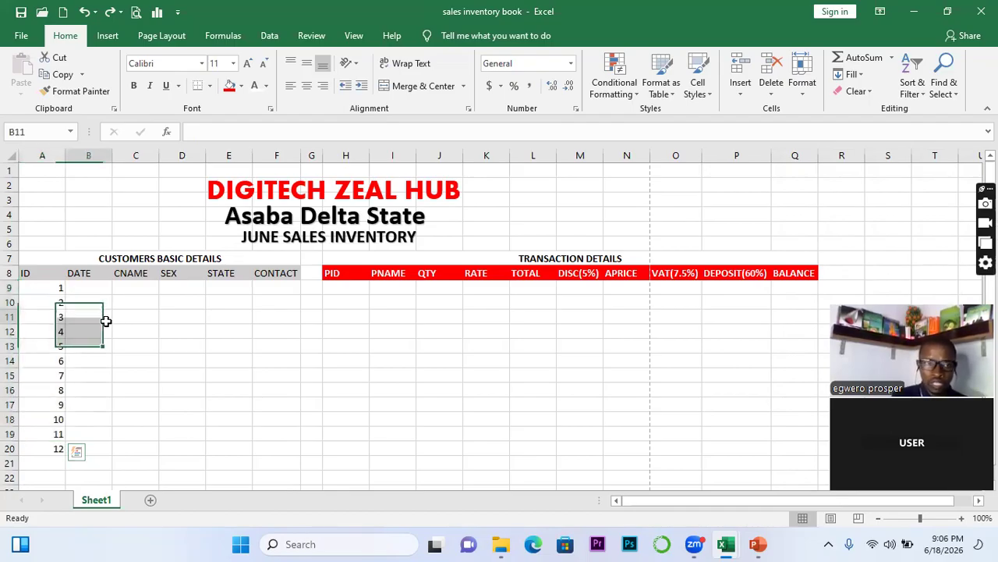
pyautogui.click(53, 286)
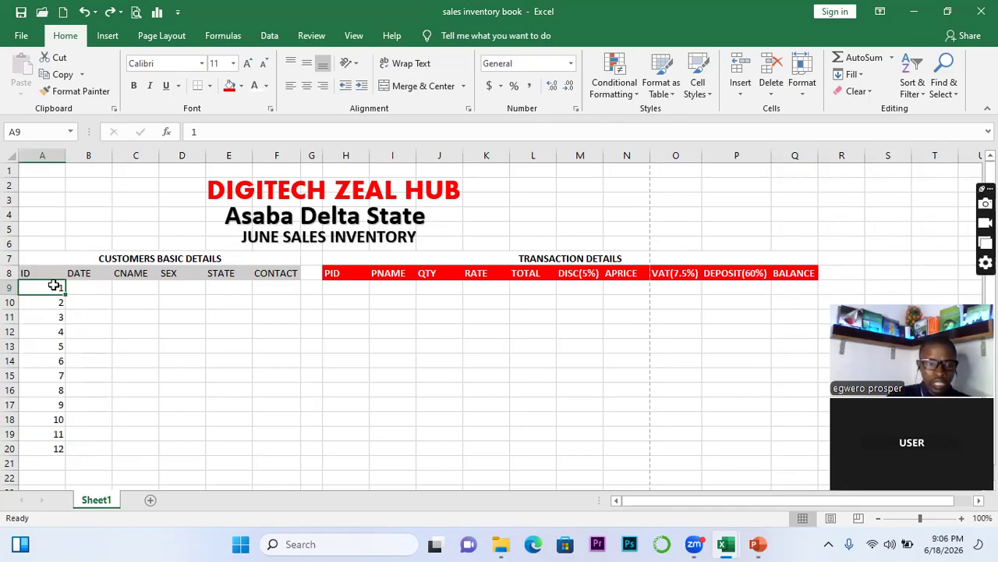
pyautogui.hotkey('ctrl', 'shift', 'Down')
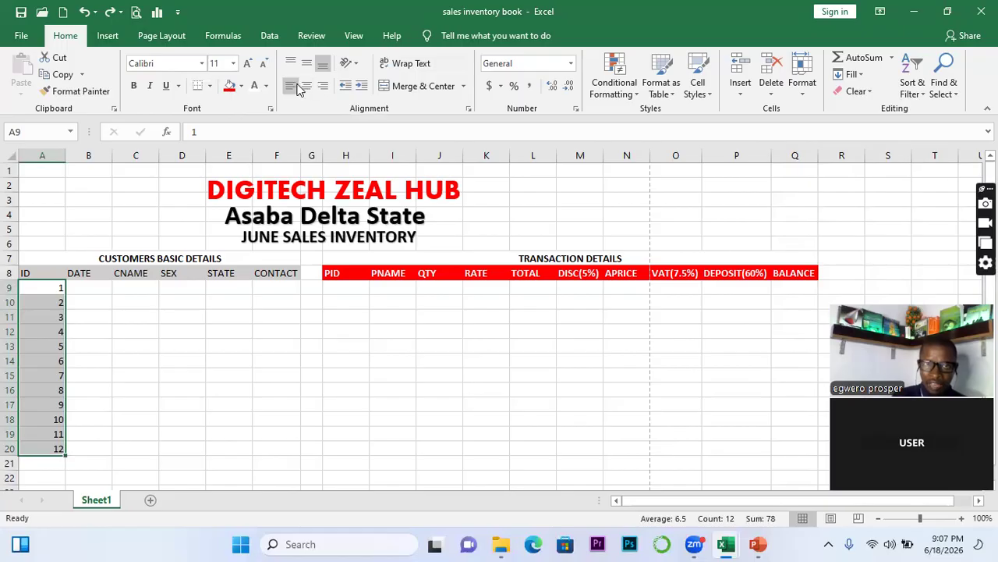
# Left-align the ID numbers in A9:A20
pyautogui.click(293, 88)
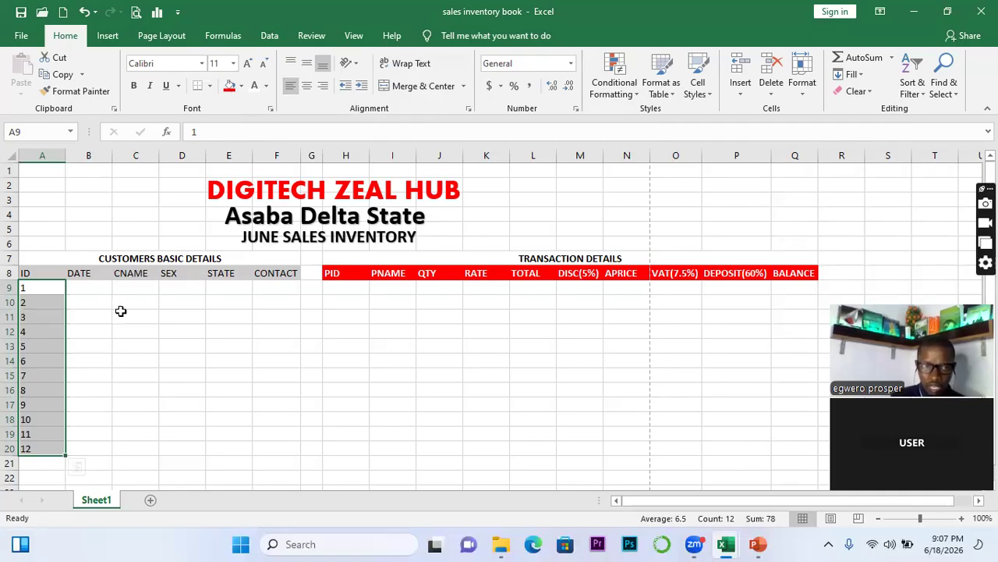
pyautogui.click(102, 355)
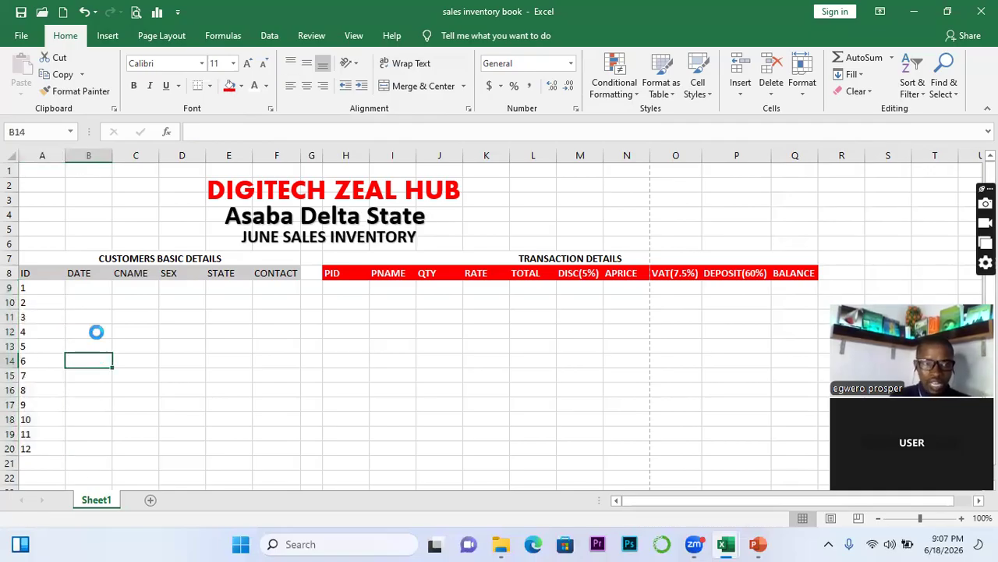
# Enter the date 2026/6/18 in cell B9 for customer ID 1
pyautogui.click(84, 285)
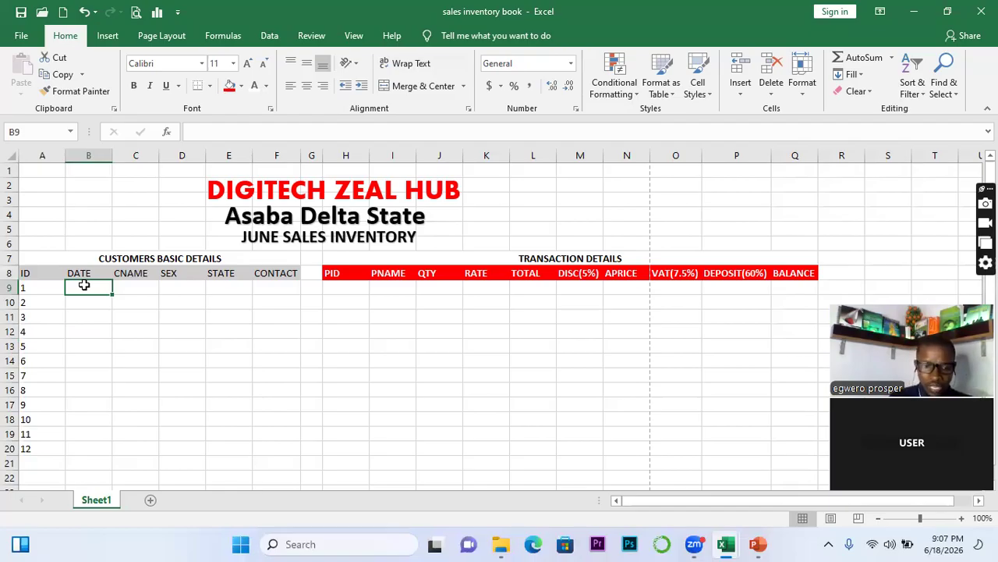
pyautogui.write('202')
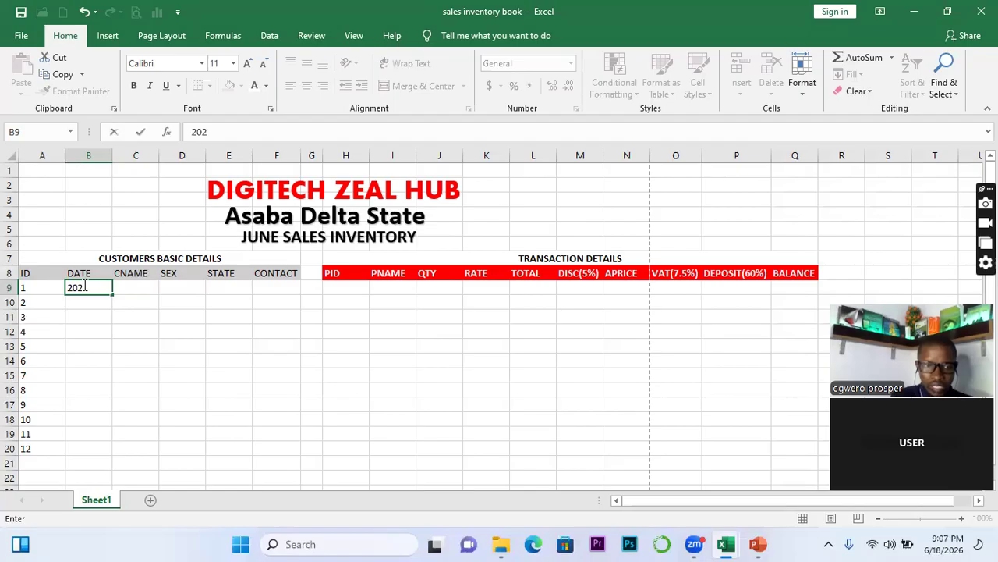
pyautogui.write('6/')
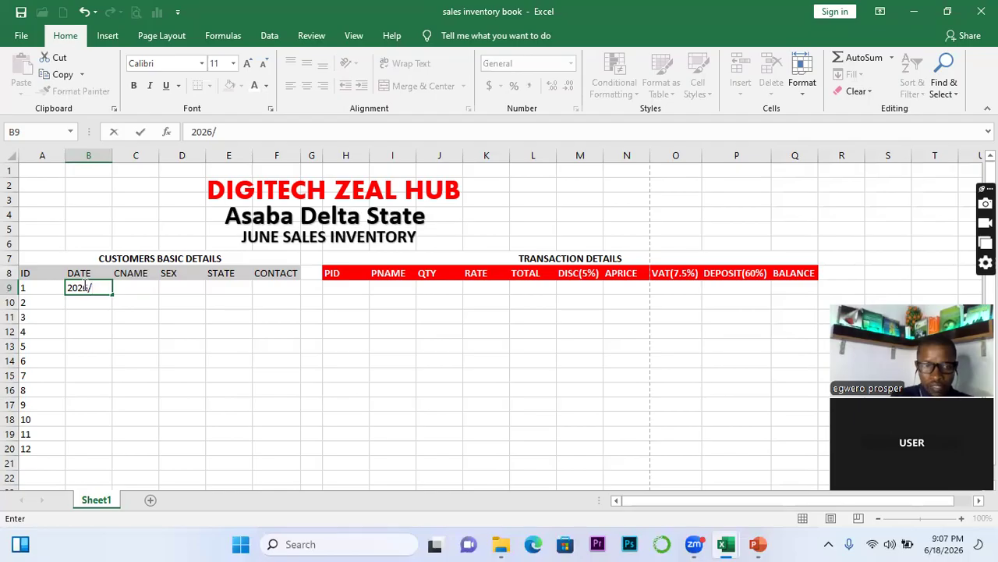
pyautogui.write('6/')
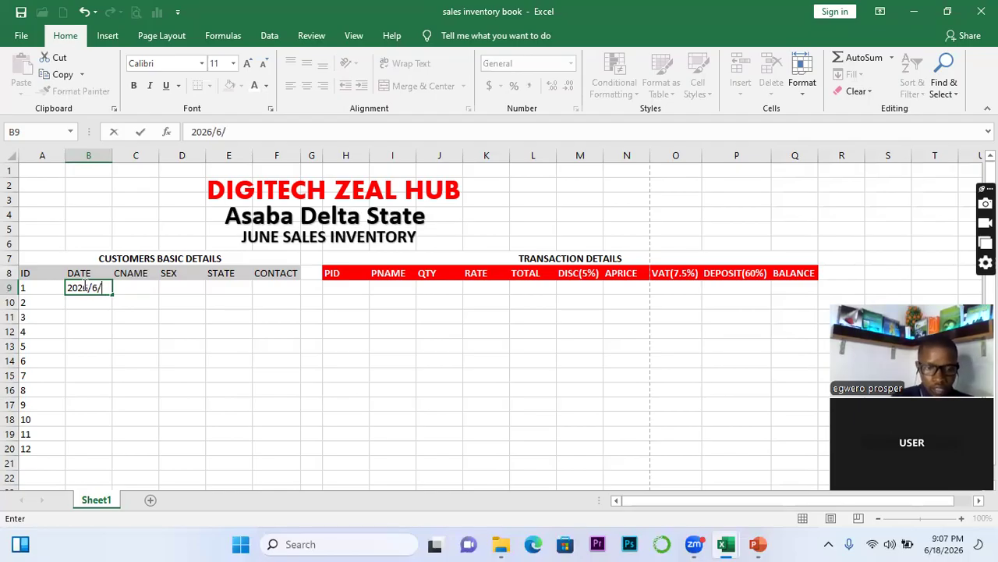
pyautogui.write('18')
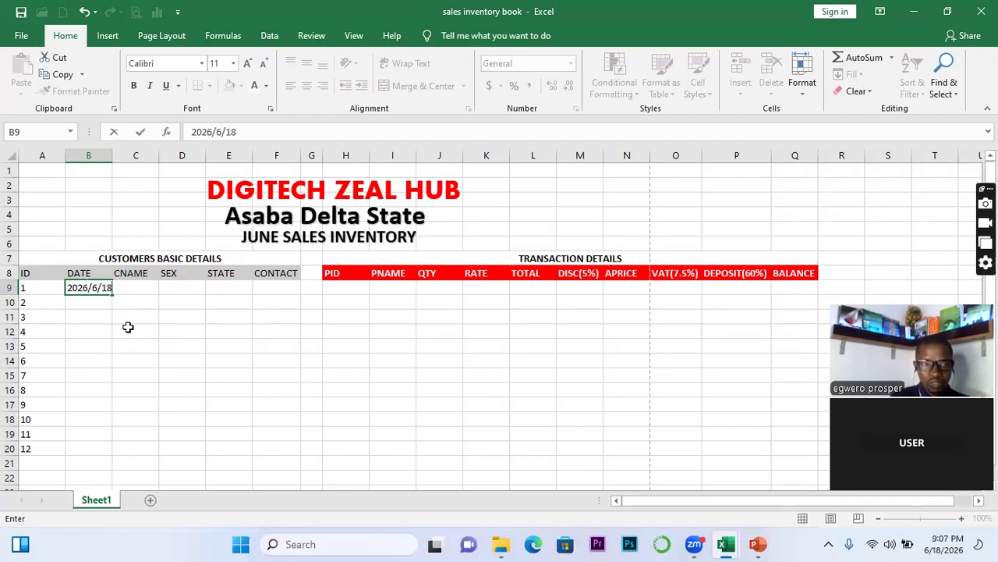
pyautogui.click(116, 333)
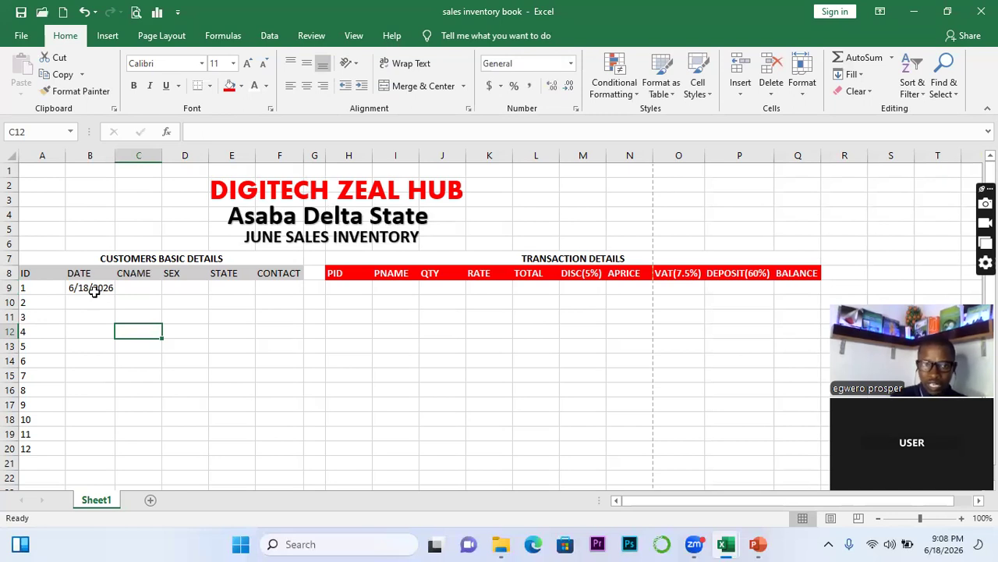
pyautogui.click(94, 295)
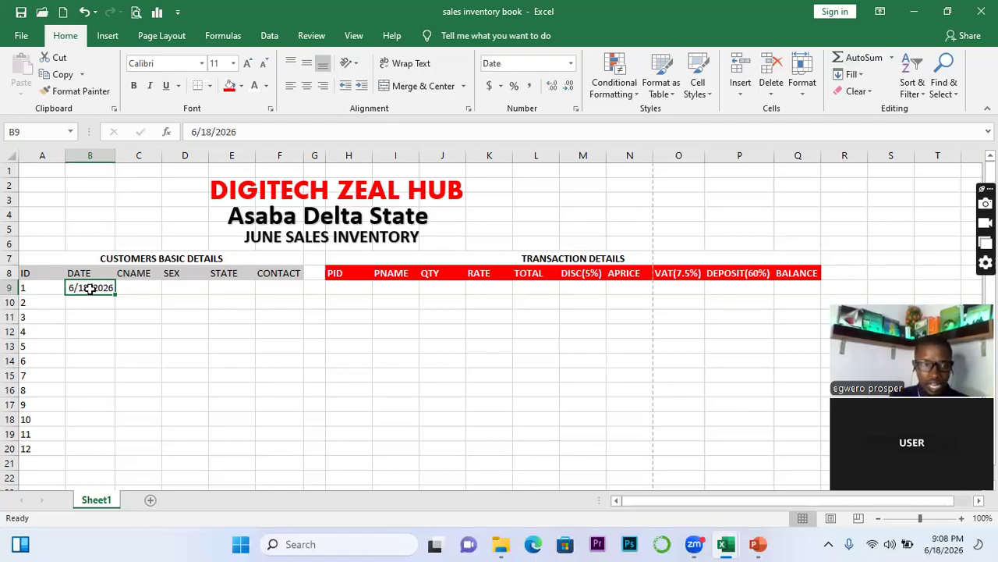
# Autofill B9's date down to B20, giving 6/18/2026 through 6/29/2026
pyautogui.moveTo(114, 293)
pyautogui.mouseDown()
pyautogui.moveTo(115, 312)
pyautogui.moveTo(111, 297)
pyautogui.mouseUp()
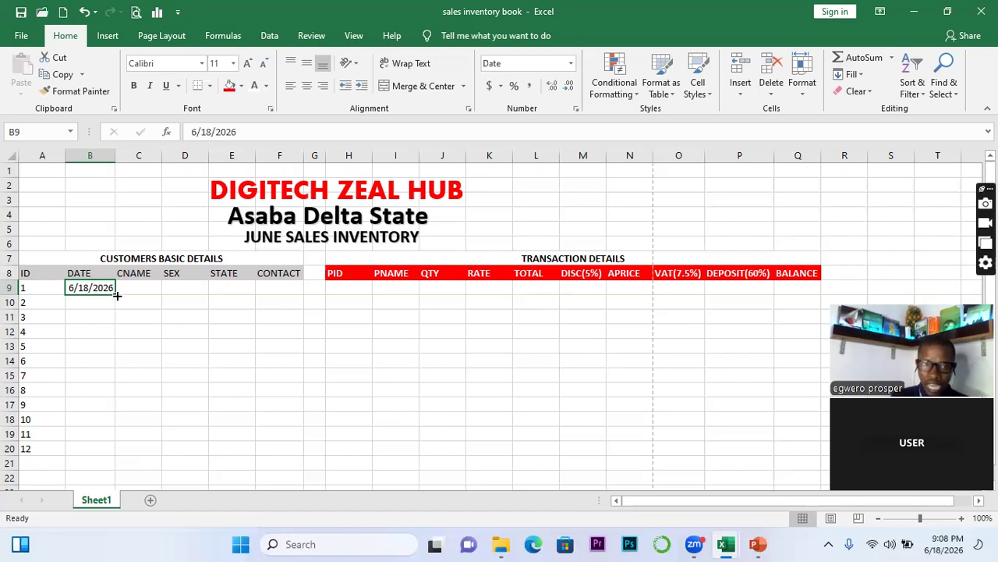
pyautogui.doubleClick(114, 296)
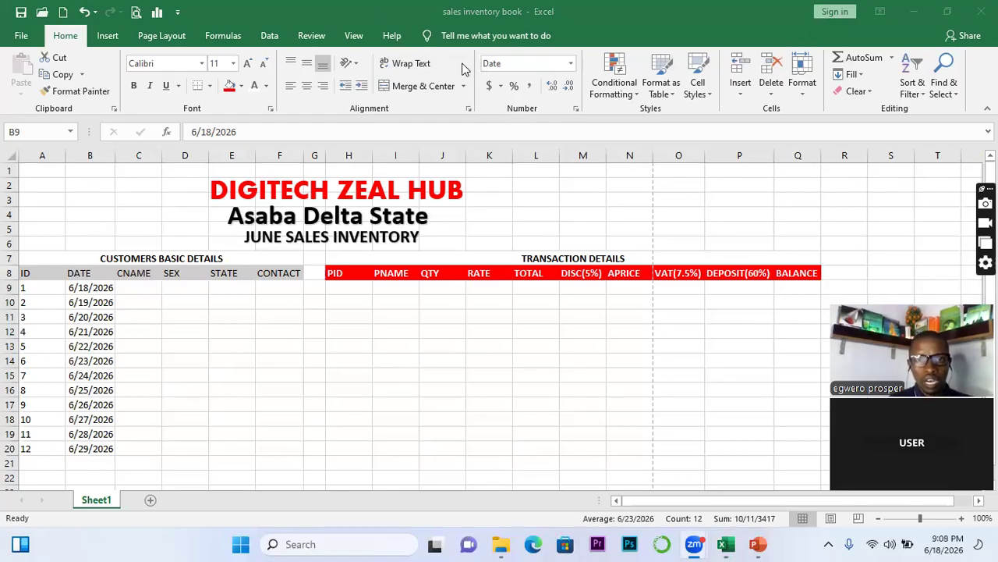
pyautogui.click(572, 68)
pyautogui.click(572, 69)
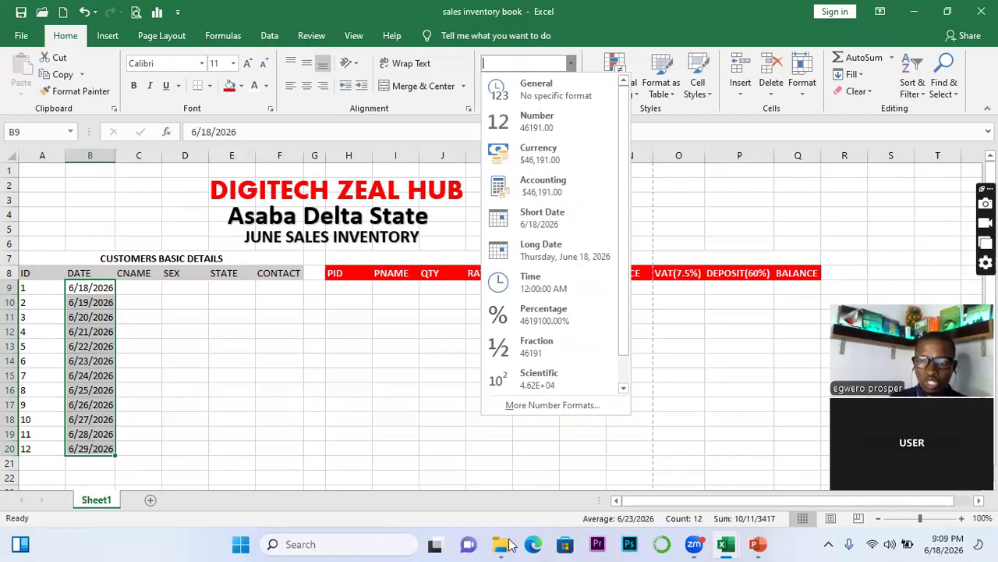
pyautogui.moveTo(509, 544)
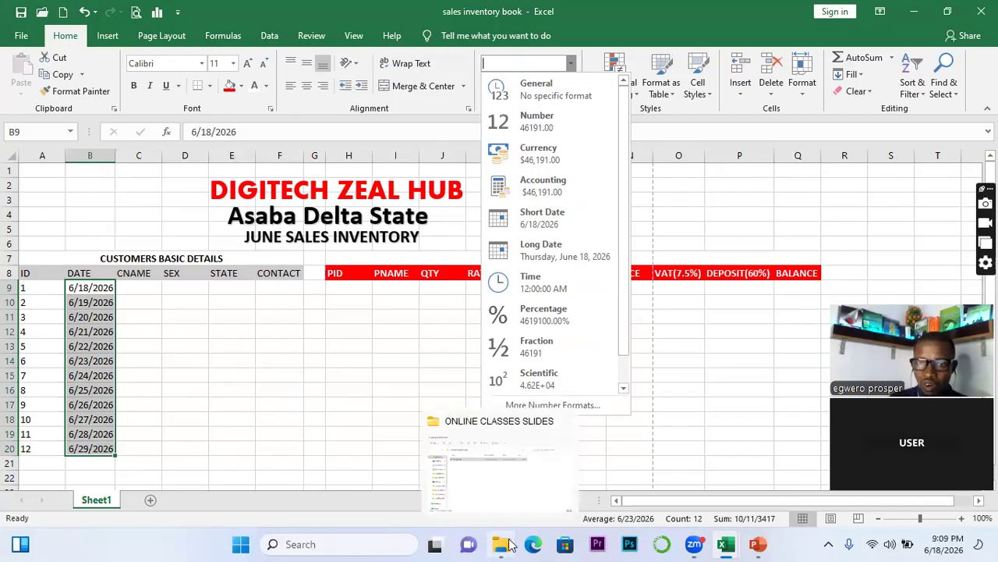
pyautogui.click(114, 376)
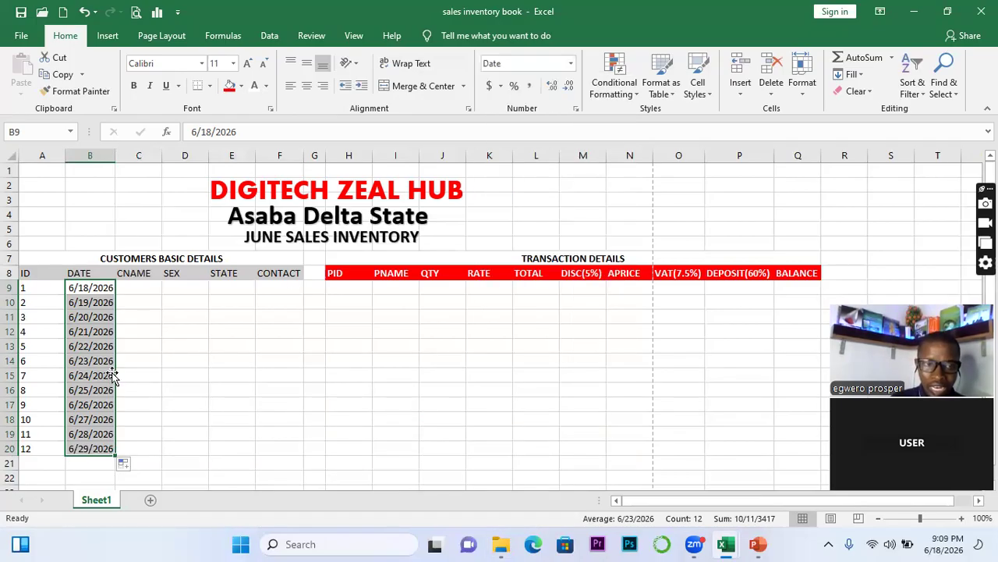
# Format B9:B20 with the 2012-03-14 date type so dates read 2026-06-18 onward
pyautogui.rightClick(99, 305)
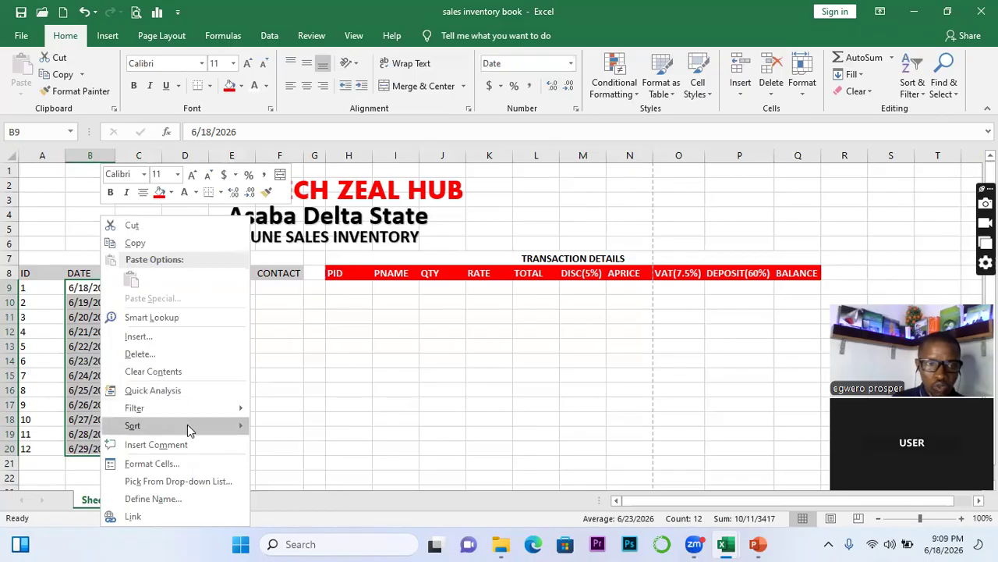
pyautogui.click(163, 460)
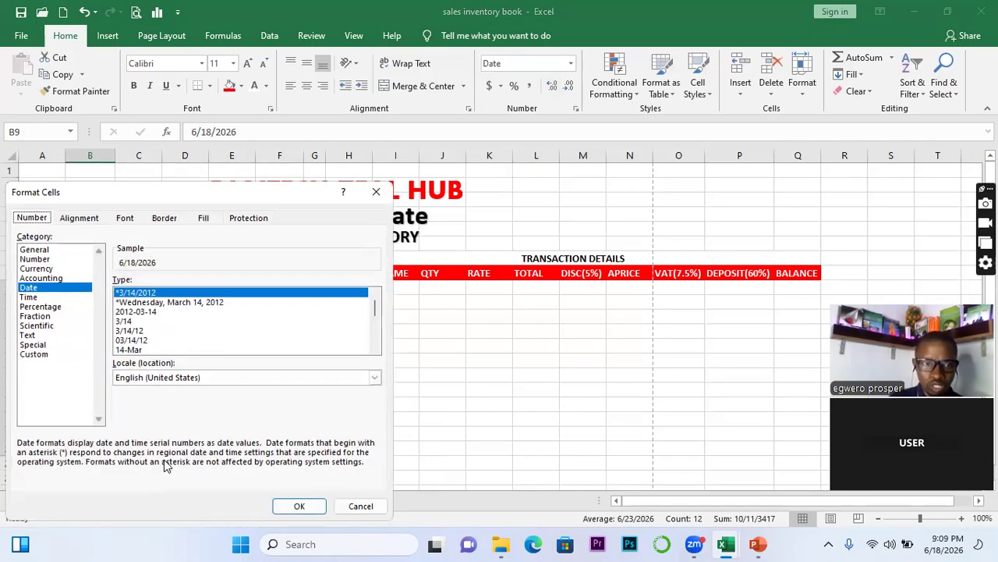
pyautogui.click(151, 314)
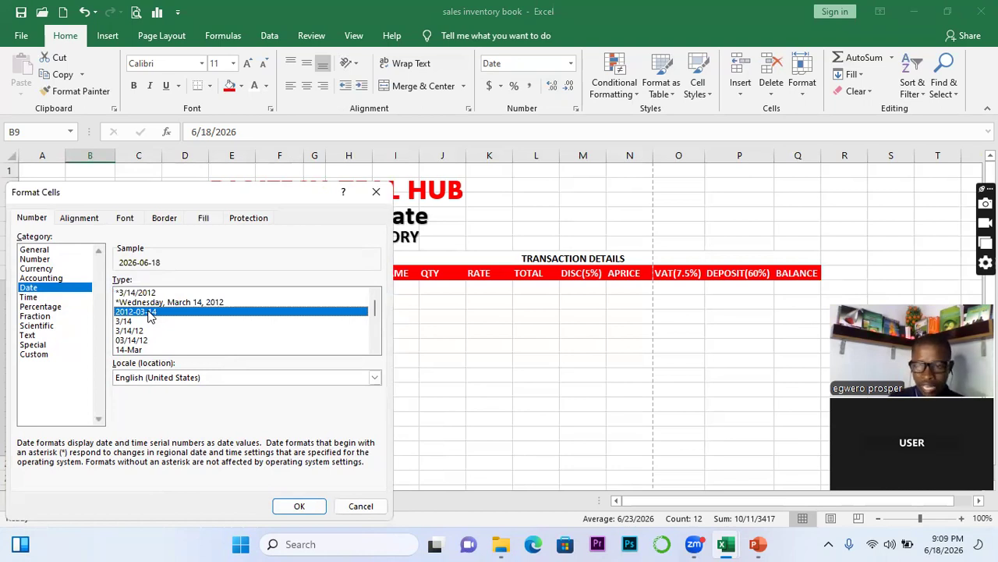
pyautogui.click(324, 504)
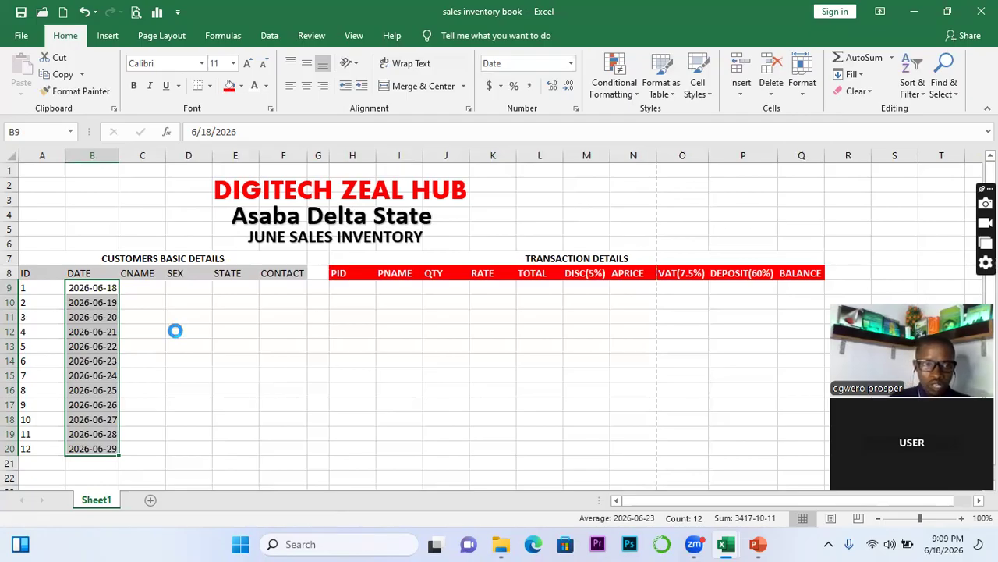
pyautogui.click(140, 284)
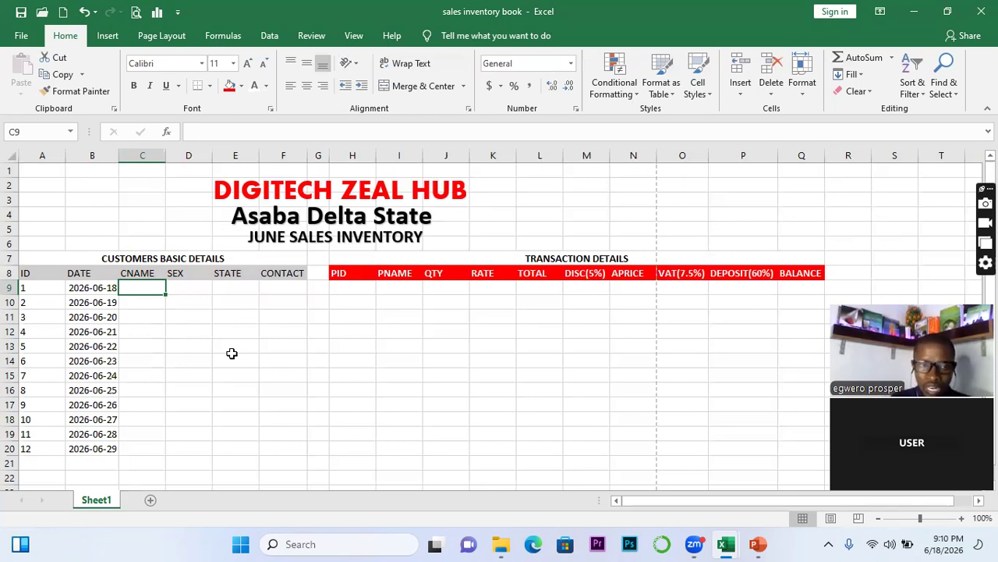
# Enter the customer names RITA, JUDE and PETER in C9:C11
pyautogui.write('rita')
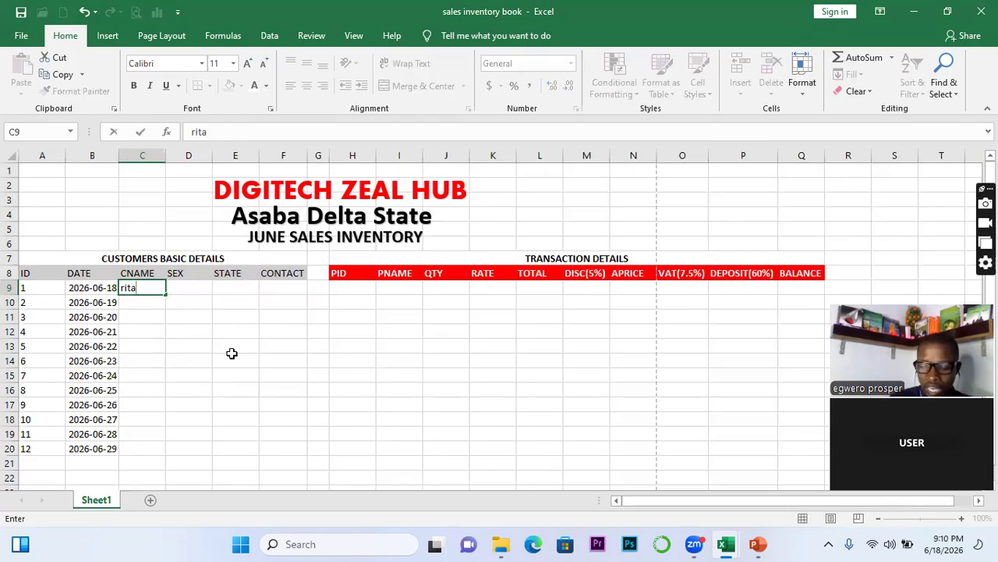
pyautogui.press('BackSpace')
pyautogui.press('BackSpace')
pyautogui.press('BackSpace')
pyautogui.press('BackSpace')
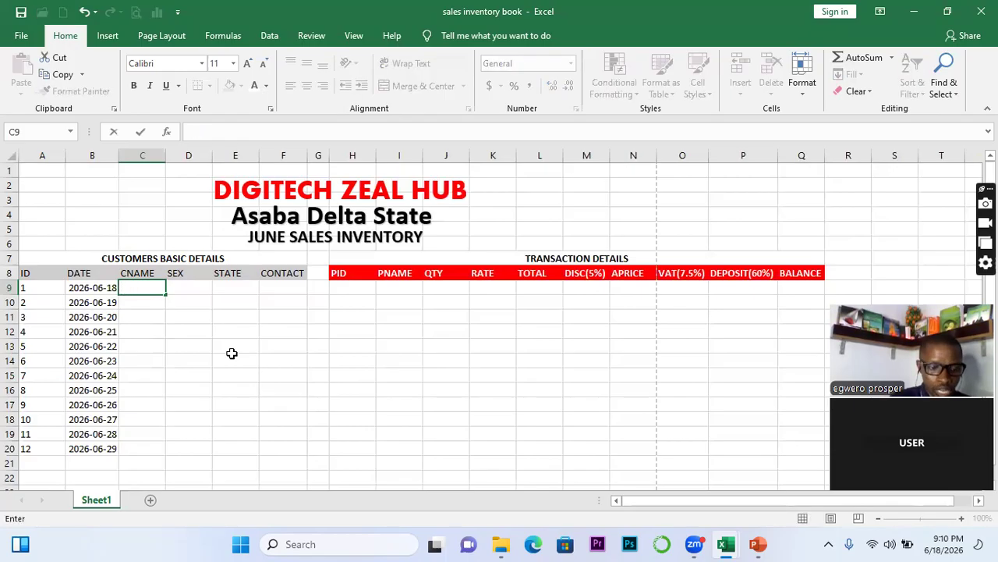
pyautogui.write('RIT')
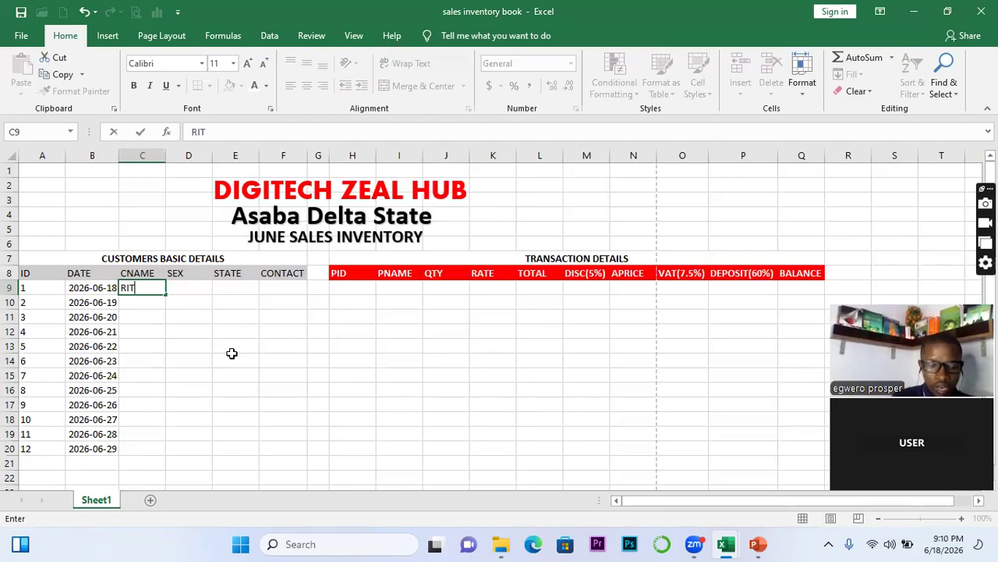
pyautogui.write('A')
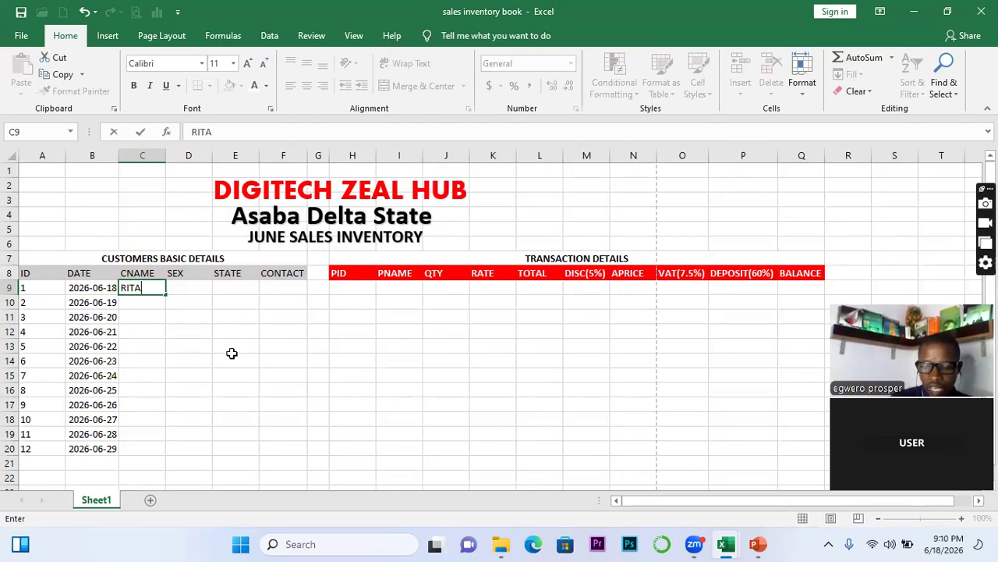
pyautogui.press('Return')
pyautogui.write('JUDE')
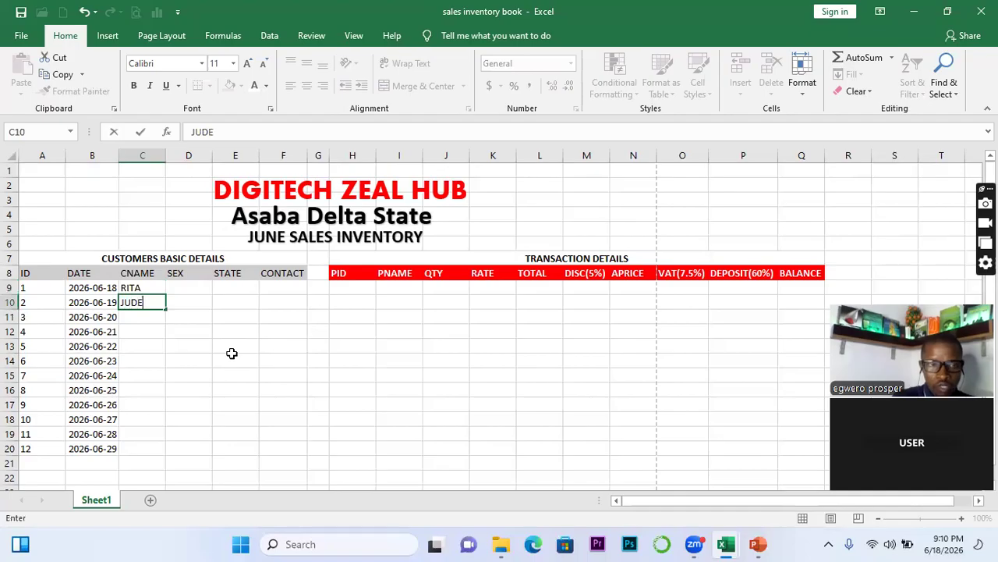
pyautogui.press('Return')
pyautogui.write('PETER')
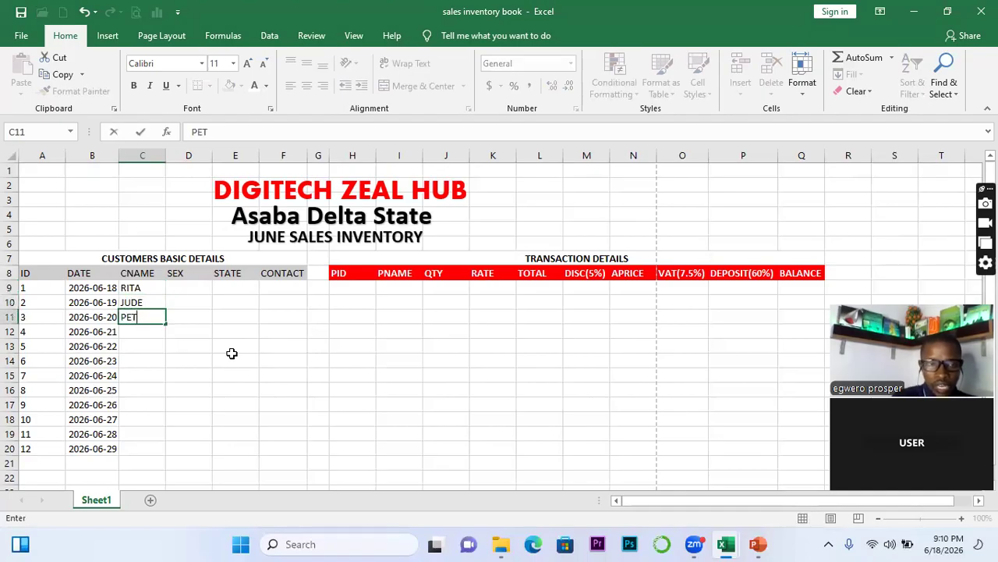
pyautogui.click(142, 372)
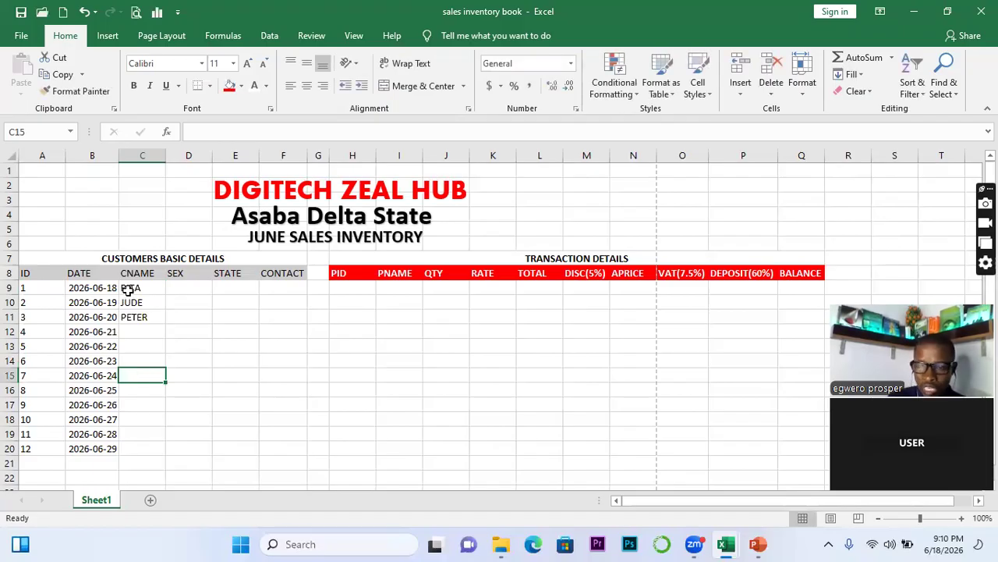
# Repeat the three names down column C to row 20
pyautogui.moveTo(127, 290); pyautogui.dragTo(136, 314)
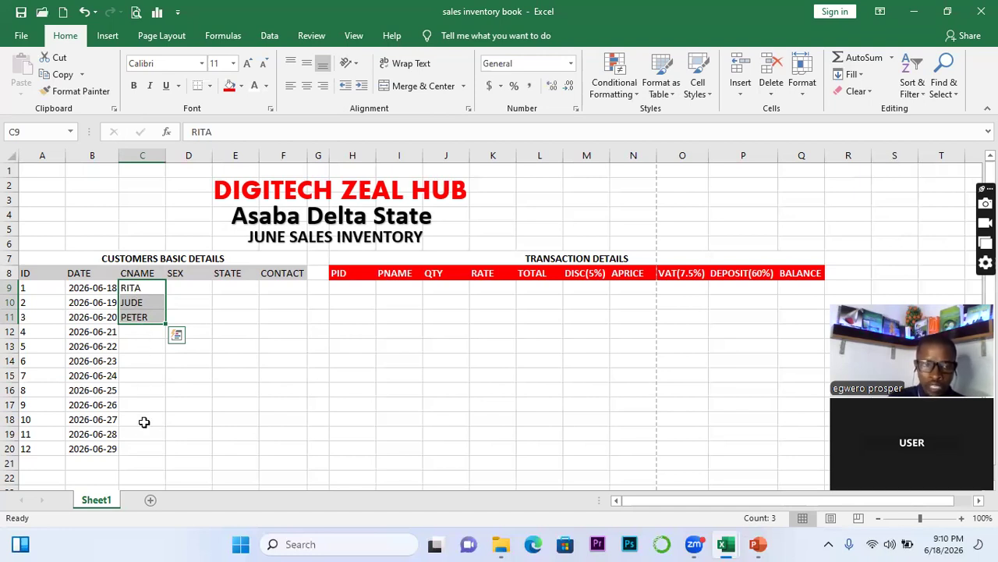
pyautogui.click(145, 346)
pyautogui.moveTo(132, 291); pyautogui.dragTo(134, 308)
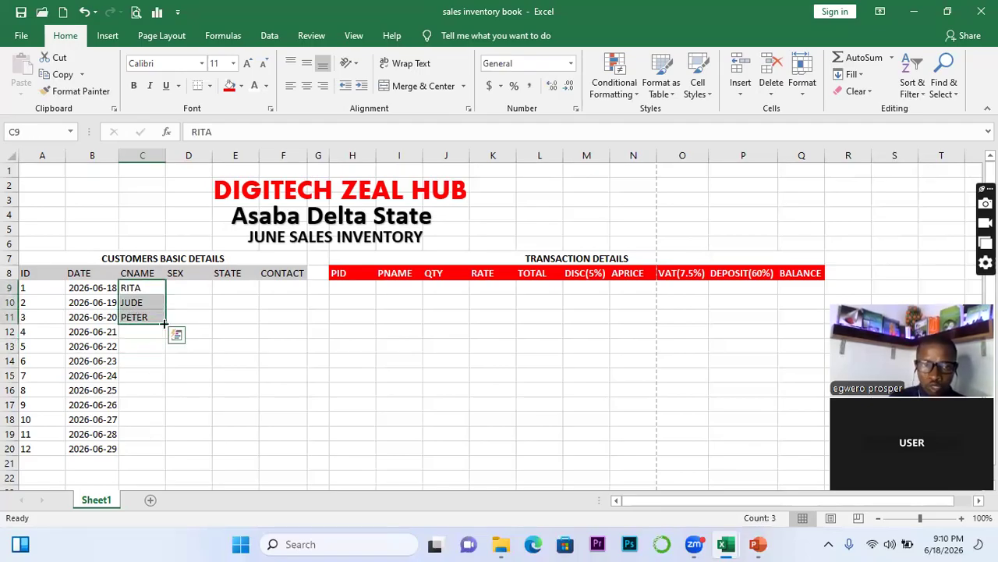
pyautogui.doubleClick(166, 324)
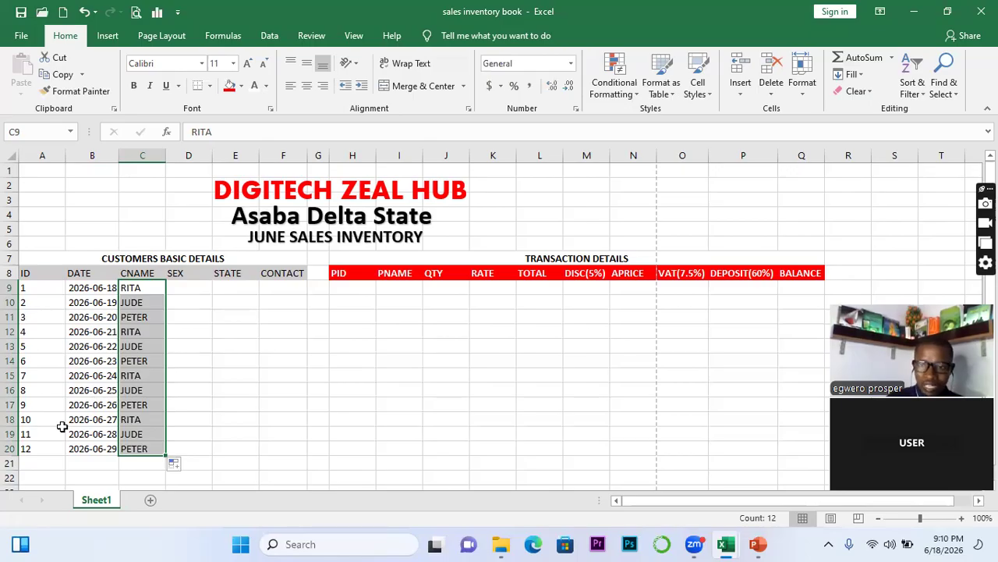
pyautogui.hotkey('ctrl', 'z')
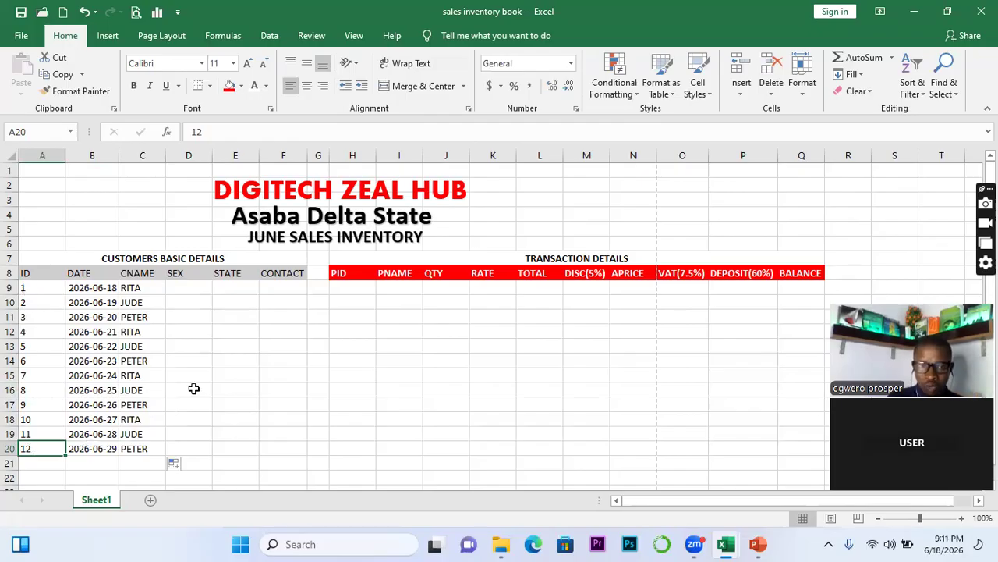
# Enter M and F in D9:D10 and extend the alternating pattern down to D20
pyautogui.click(174, 283)
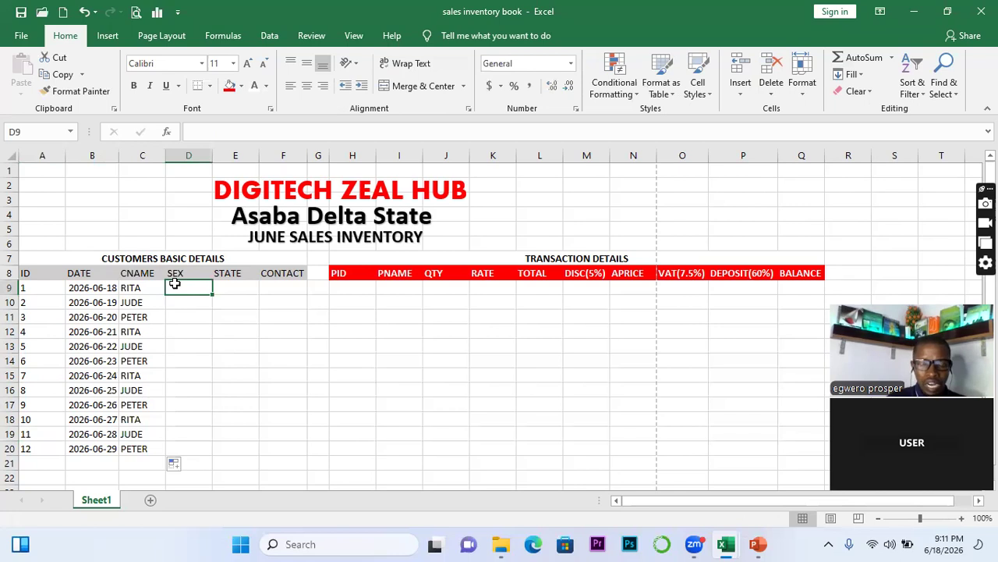
pyautogui.write('M')
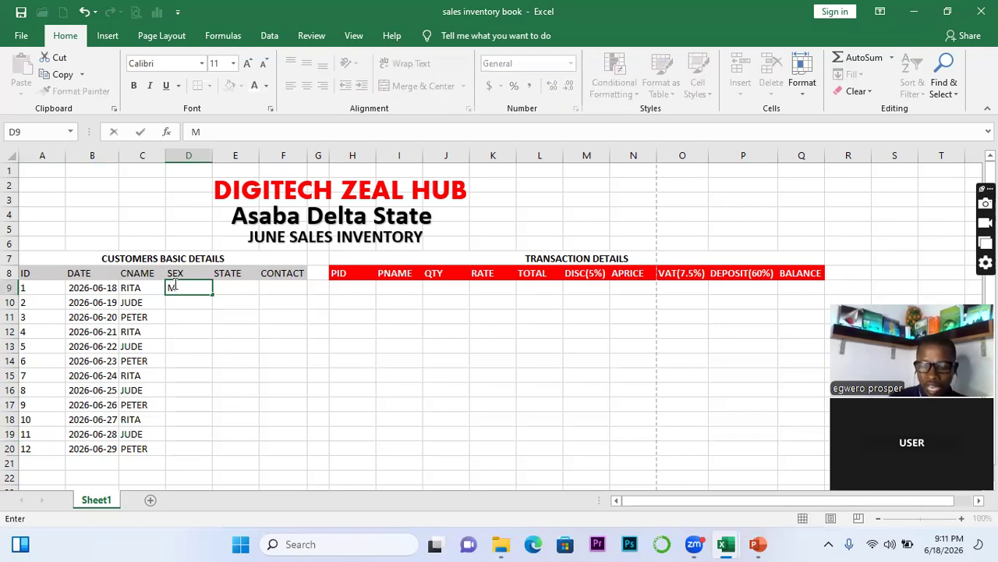
pyautogui.press('Return')
pyautogui.write('F')
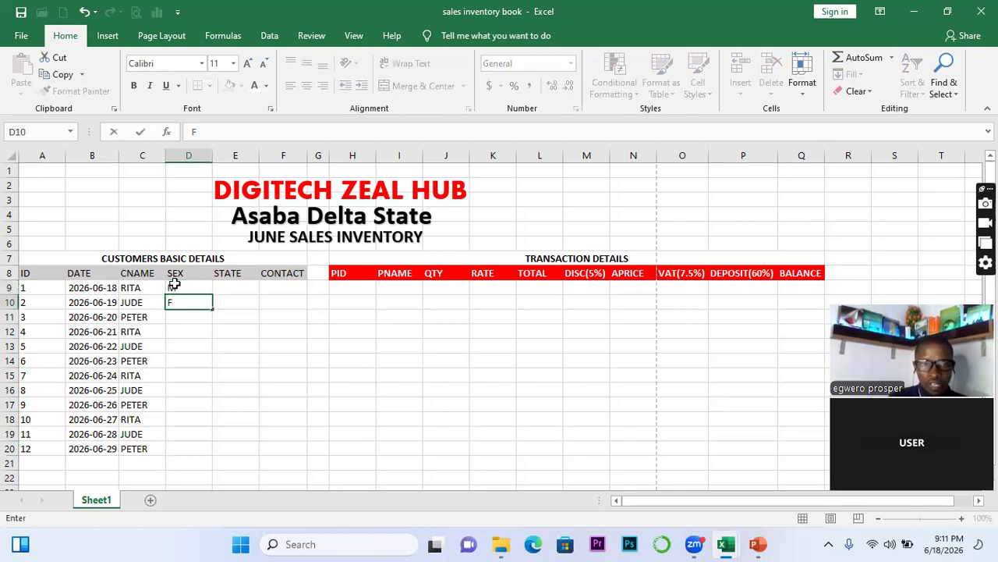
pyautogui.click(183, 288)
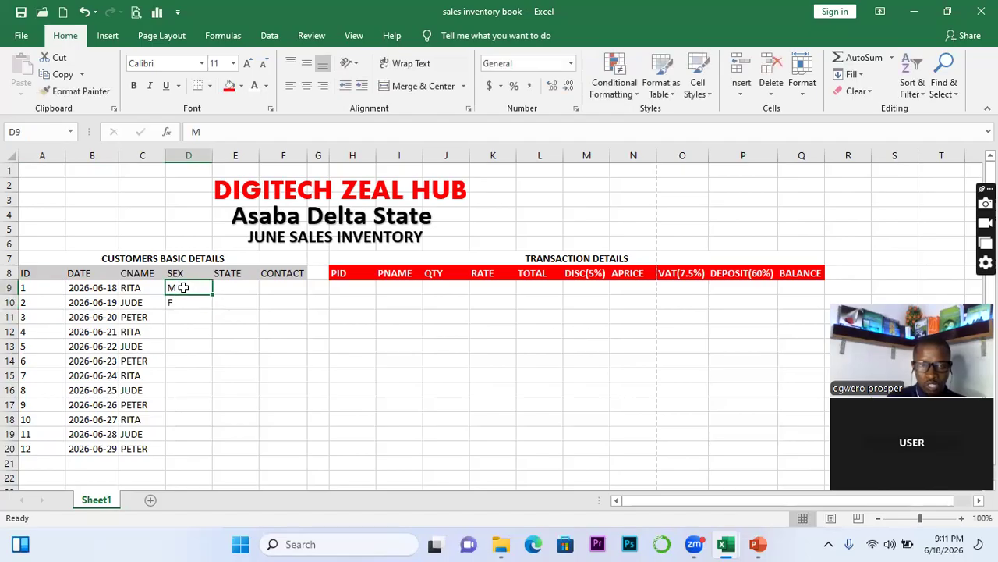
pyautogui.moveTo(183, 288); pyautogui.dragTo(188, 302)
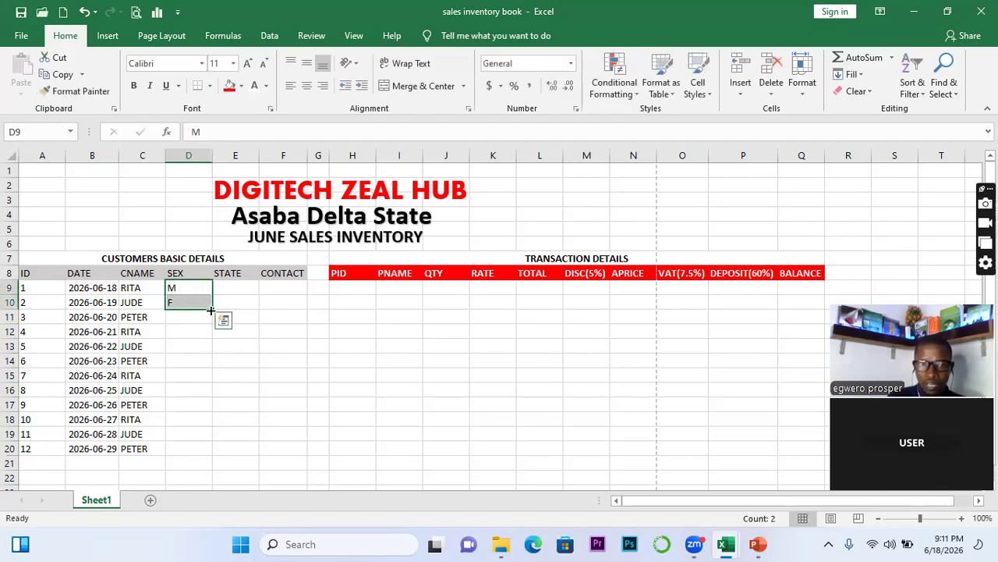
pyautogui.doubleClick(210, 310)
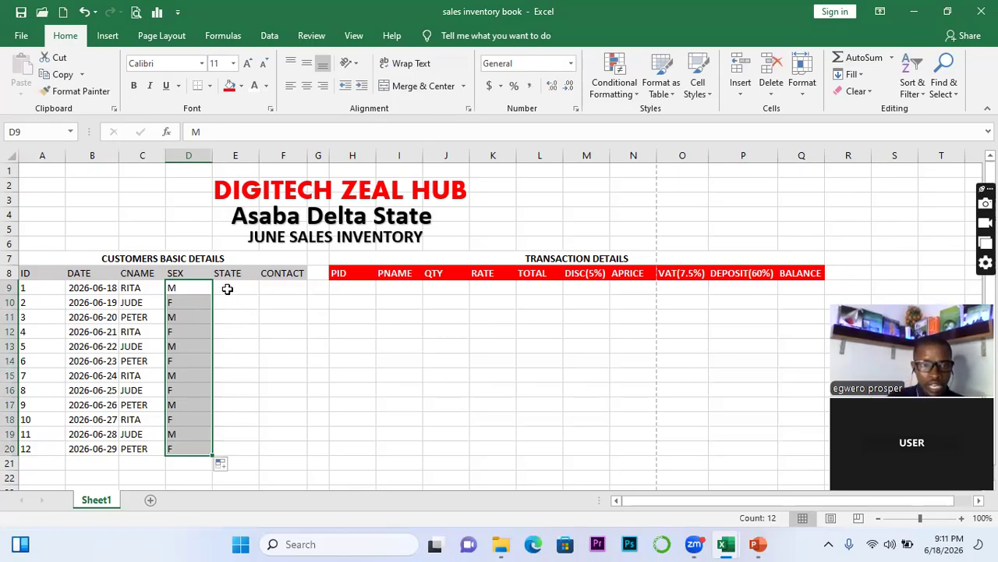
pyautogui.click(227, 289)
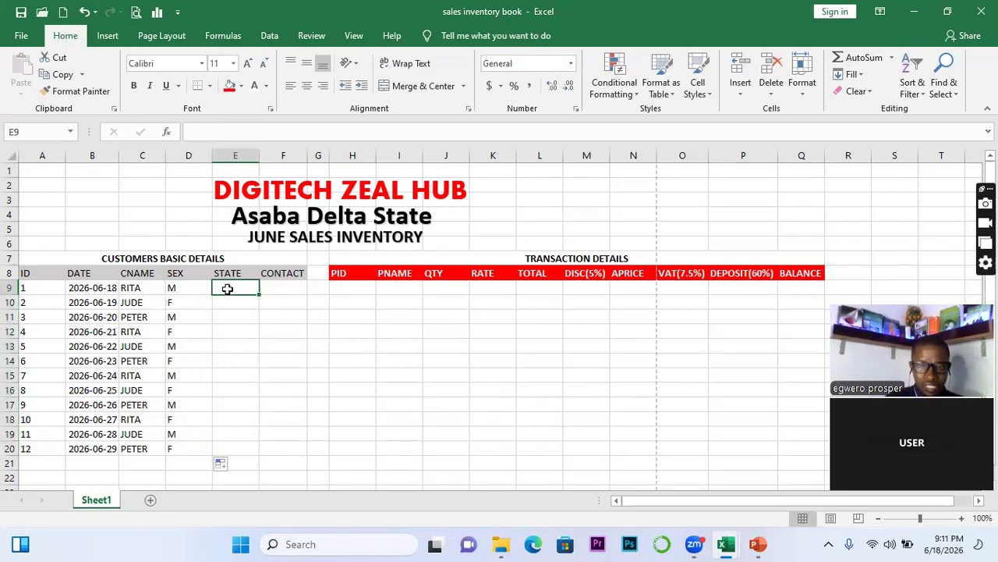
# Enter DELTA, EDO and LAGOS in E9:E11 and repeat them down to E20
pyautogui.write('DELTA')
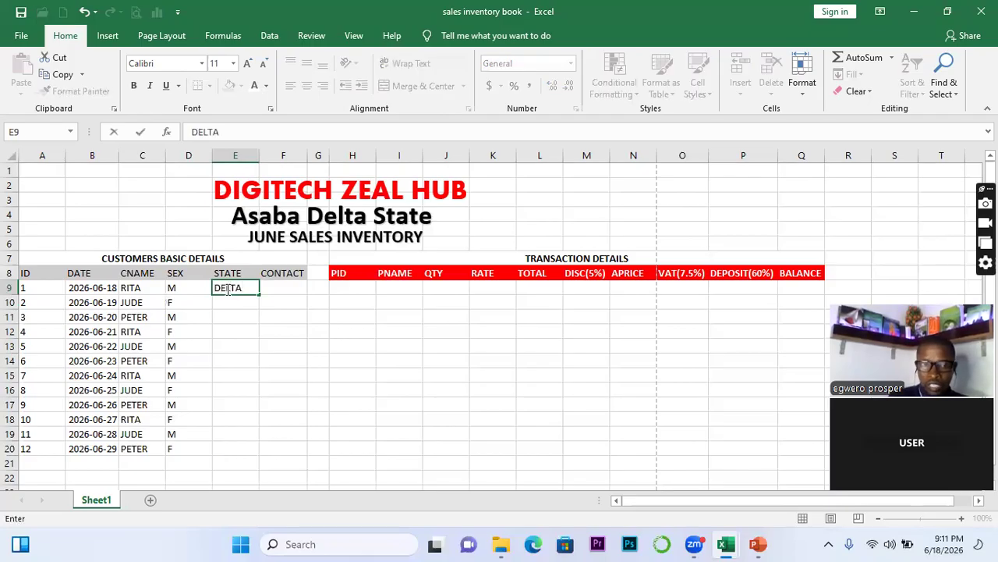
pyautogui.press('Return')
pyautogui.write('EDO')
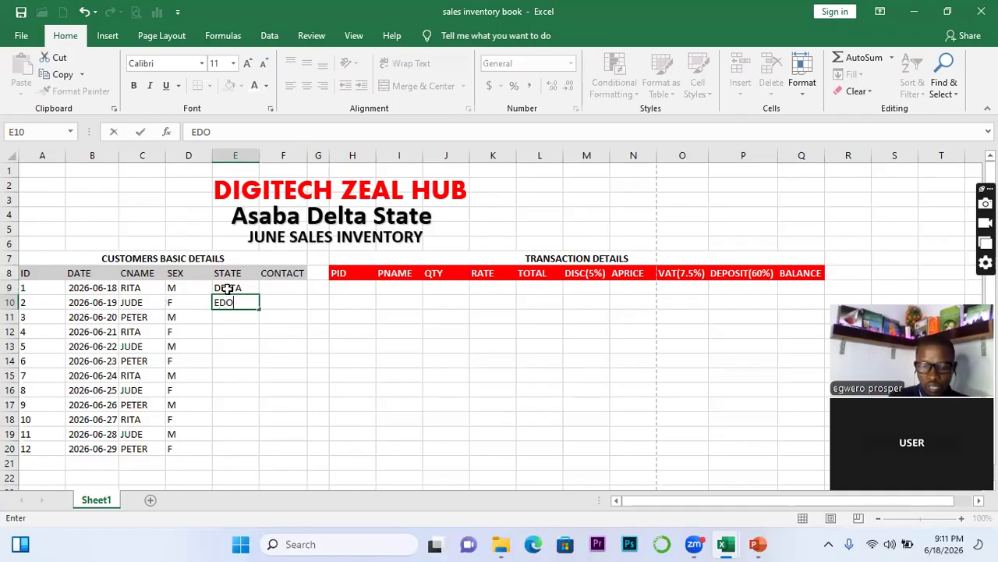
pyautogui.press('Return')
pyautogui.write('LAGOS')
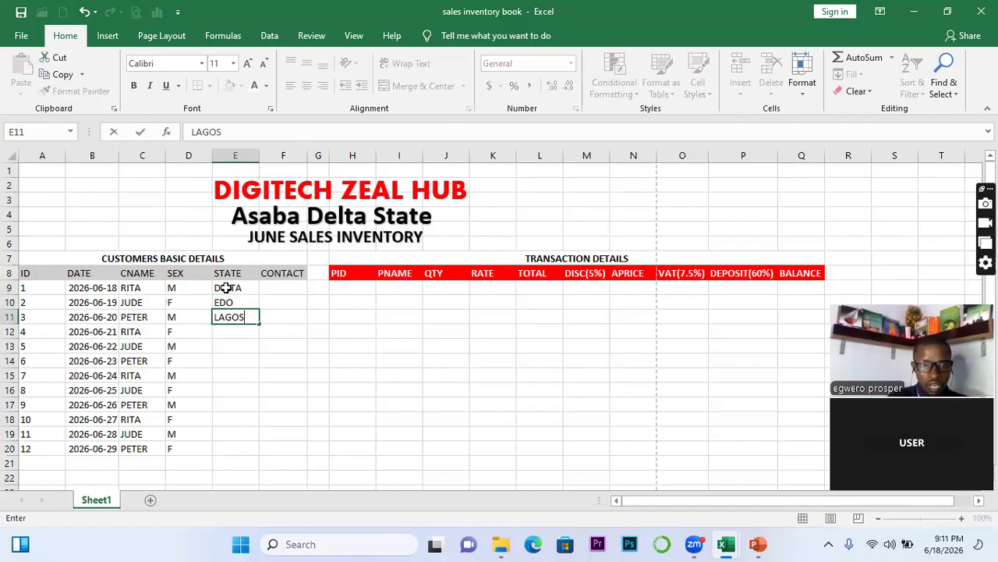
pyautogui.moveTo(227, 288); pyautogui.dragTo(228, 314)
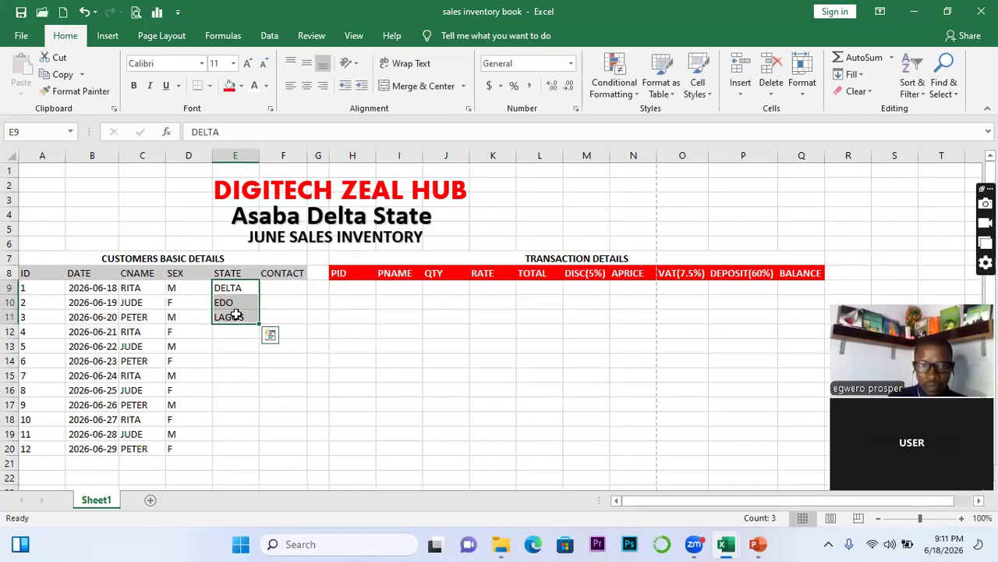
pyautogui.doubleClick(259, 323)
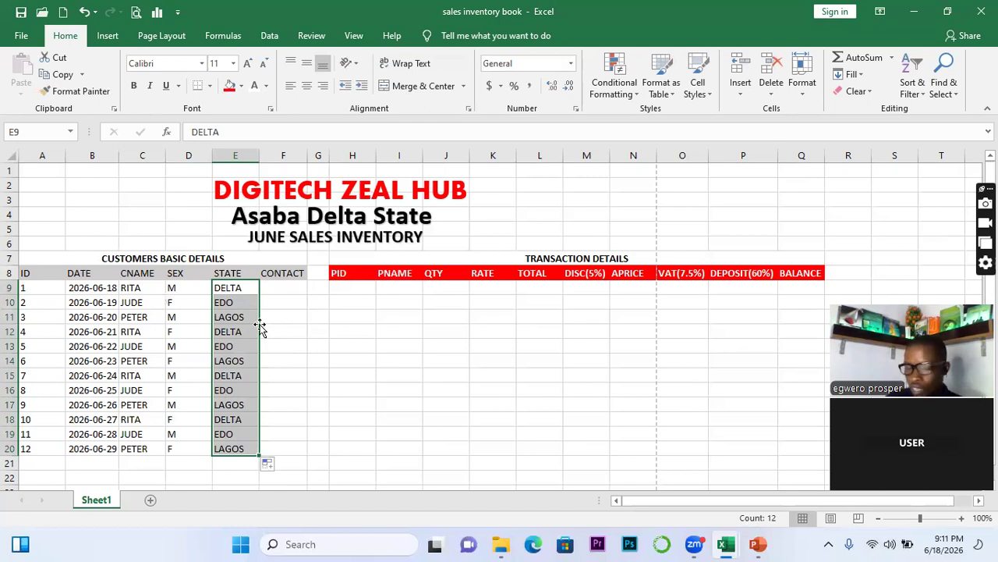
pyautogui.click(274, 288)
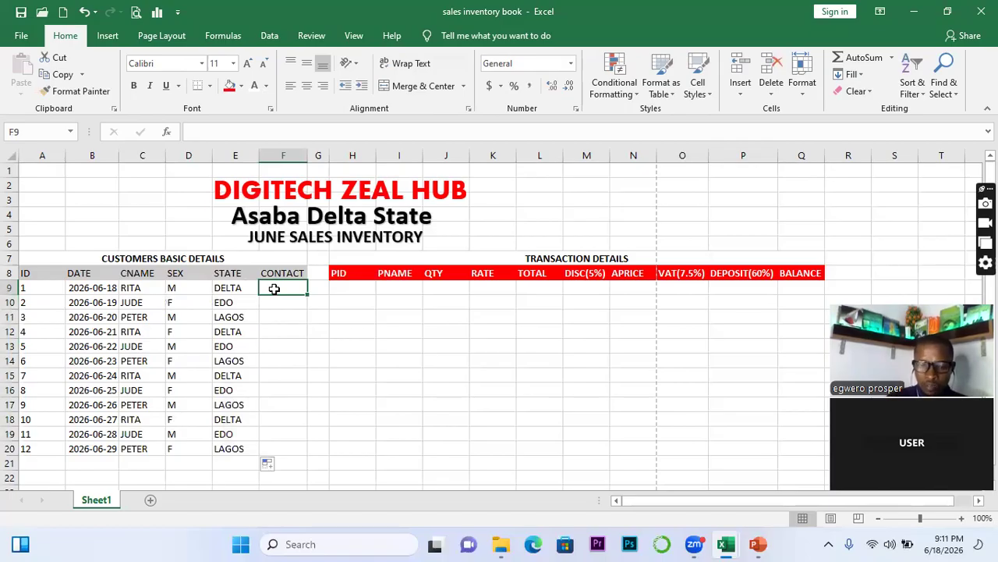
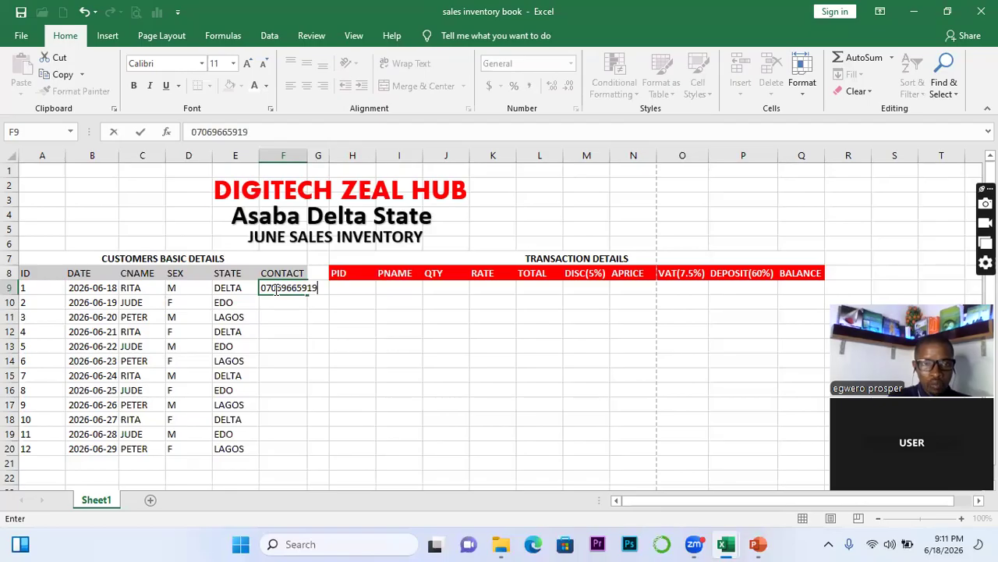
# Enter the first customer's phone number in F9 and widen column F to fit it
pyautogui.doubleClick(308, 153)
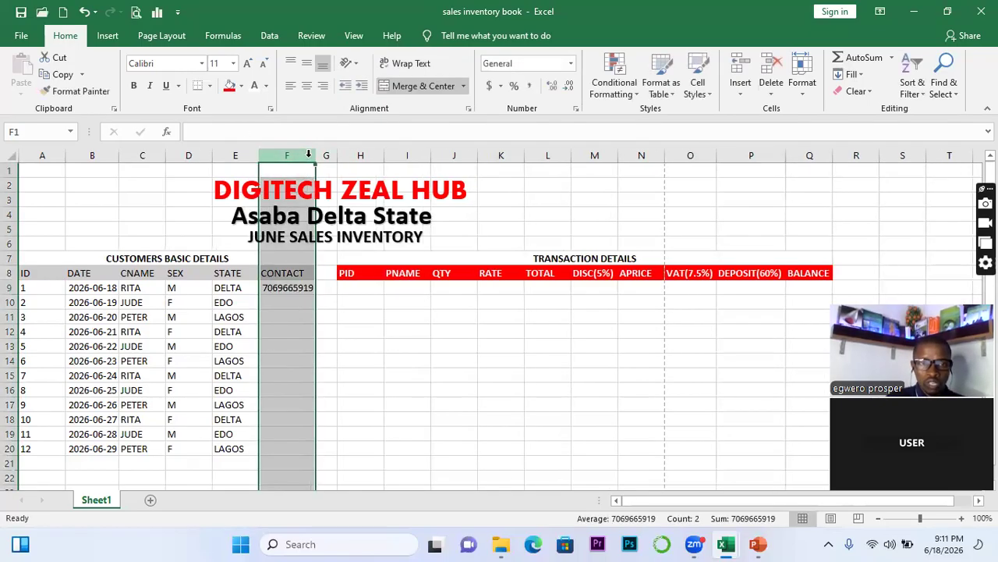
pyautogui.click(280, 293)
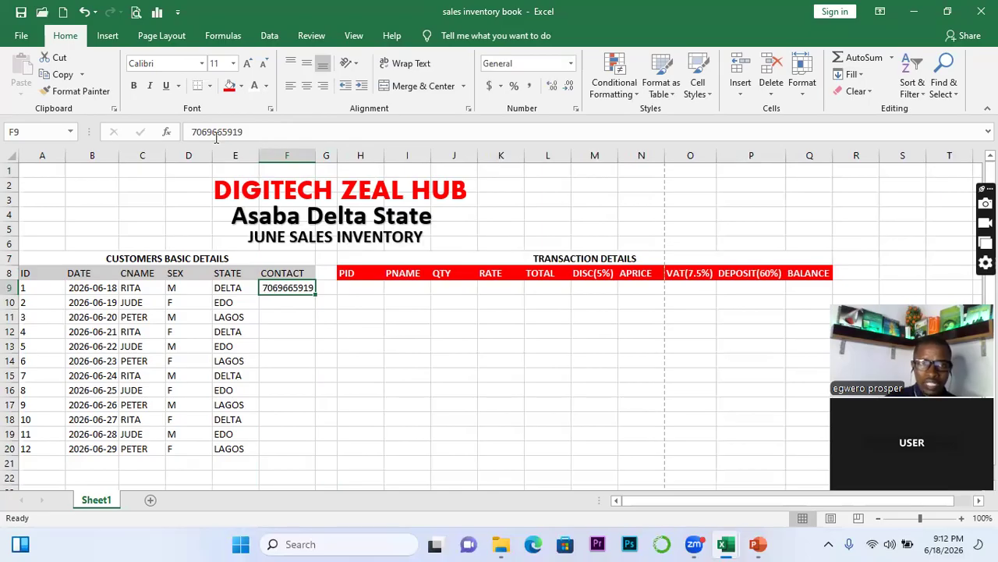
# Edit F9's contact number to add an apostrophe so the leading zero is kept
pyautogui.click(191, 132)
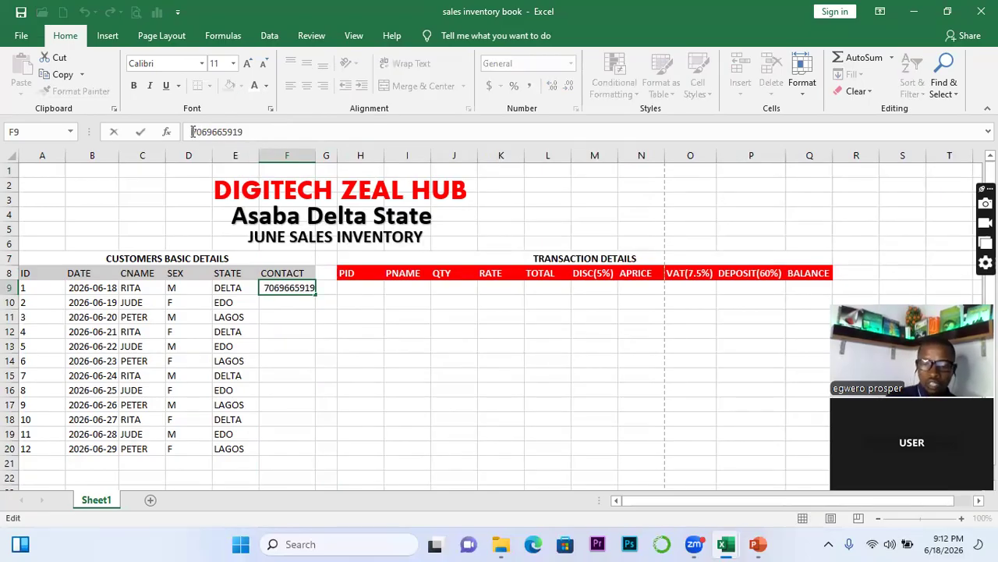
pyautogui.write('0')
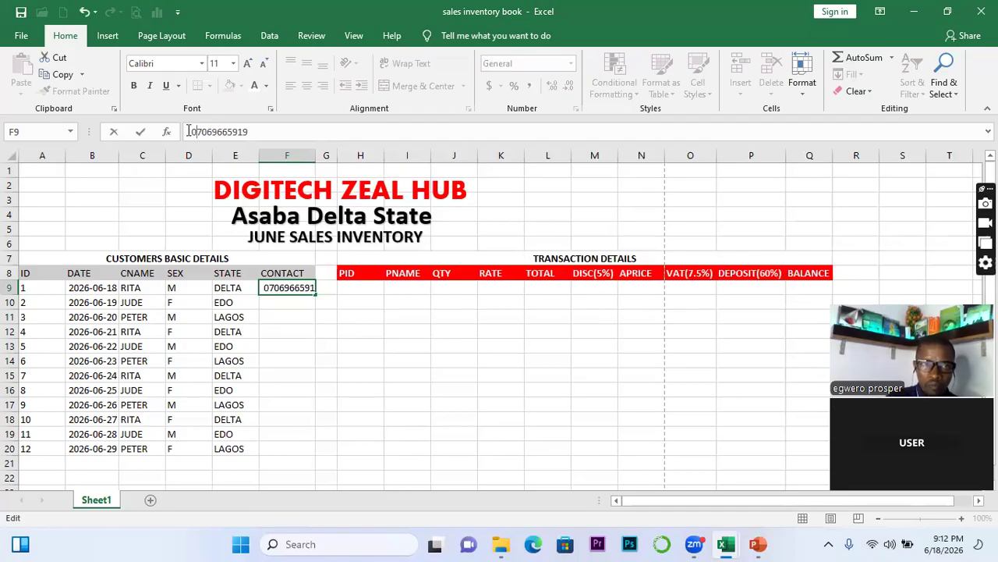
pyautogui.write("'")
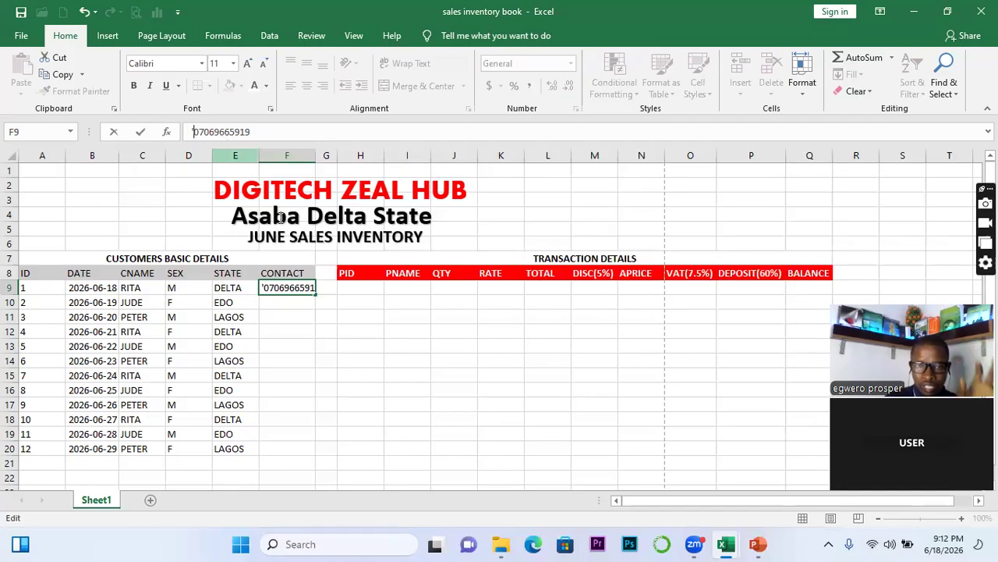
pyautogui.click(302, 327)
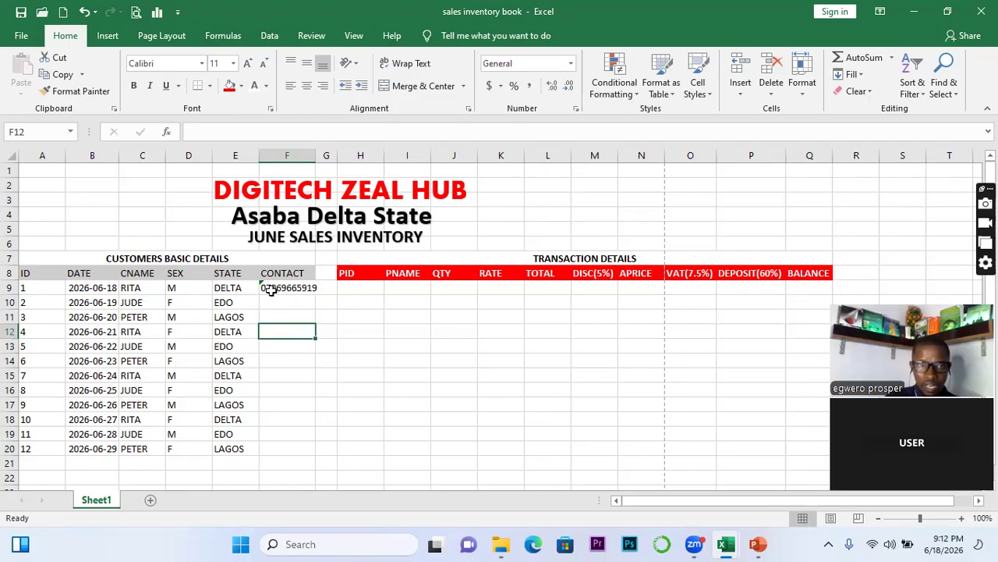
pyautogui.click(269, 289)
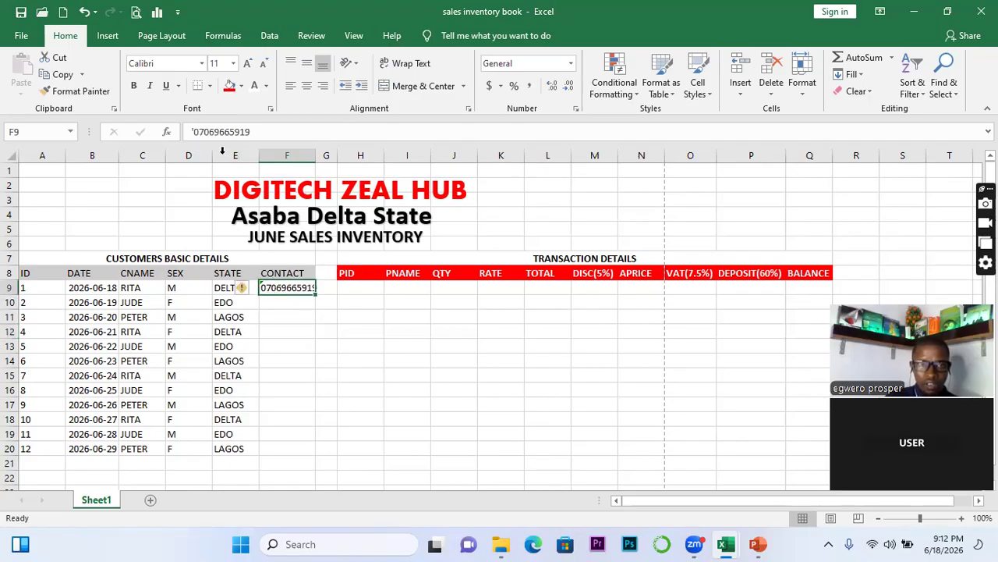
# Remove the apostrophe from F9's number, then clear the F9 cell entirely
pyautogui.click(195, 131)
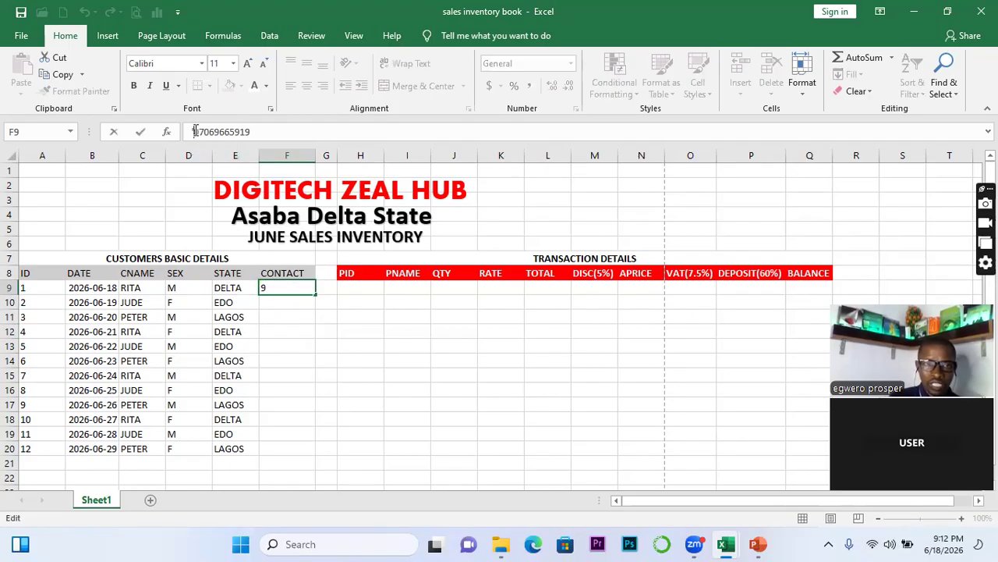
pyautogui.press('BackSpace')
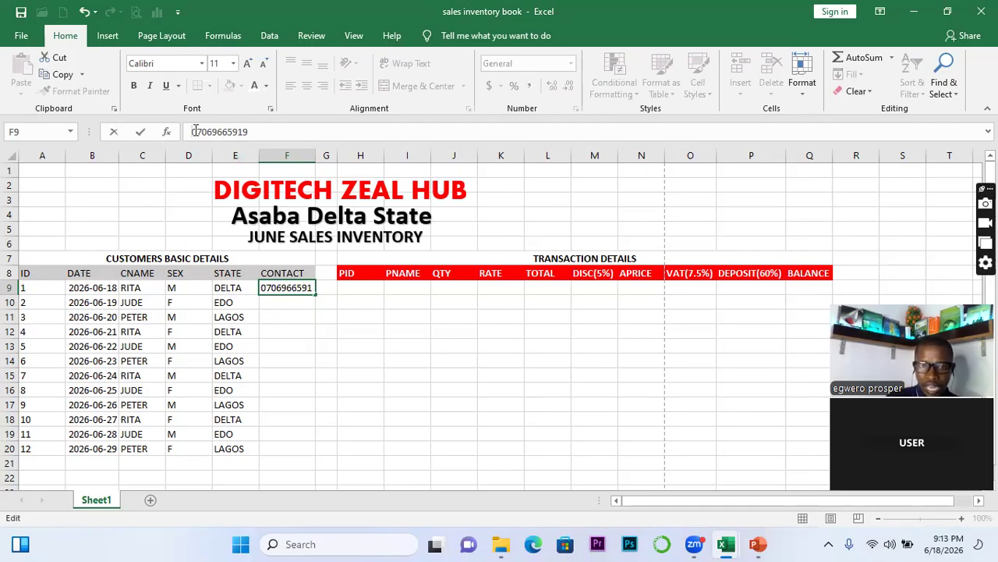
pyautogui.press('Return')
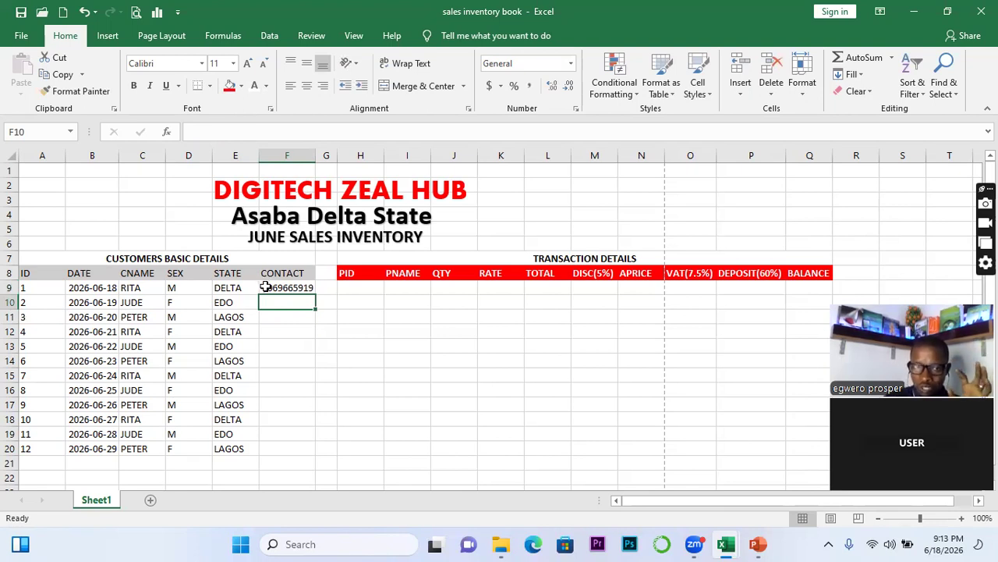
pyautogui.click(265, 287)
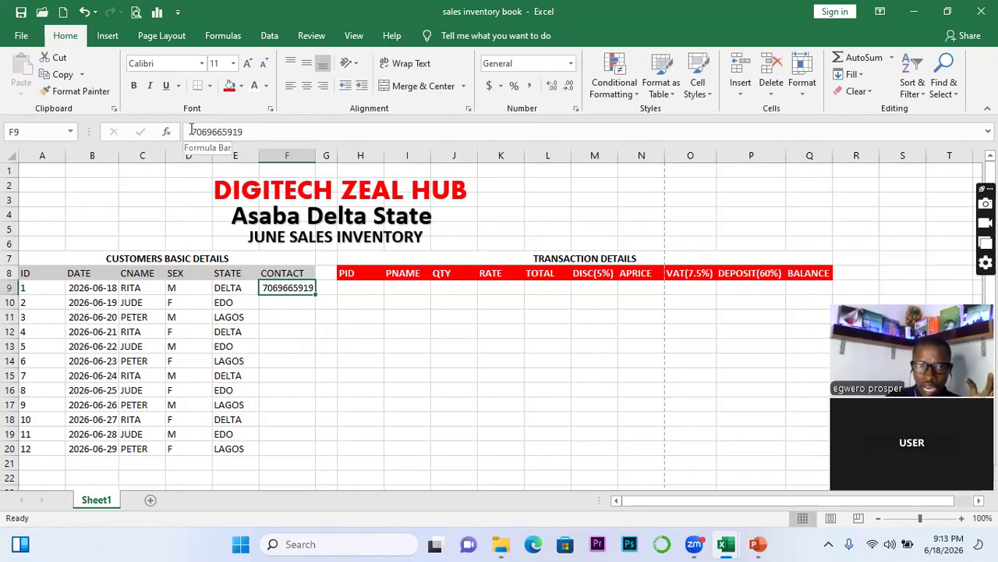
pyautogui.press('BackSpace')
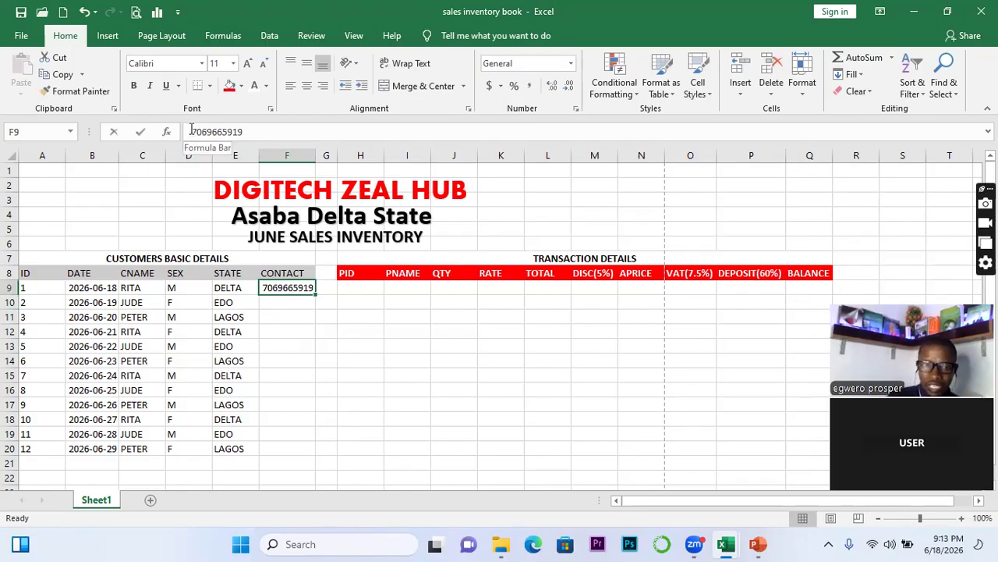
pyautogui.click(308, 343)
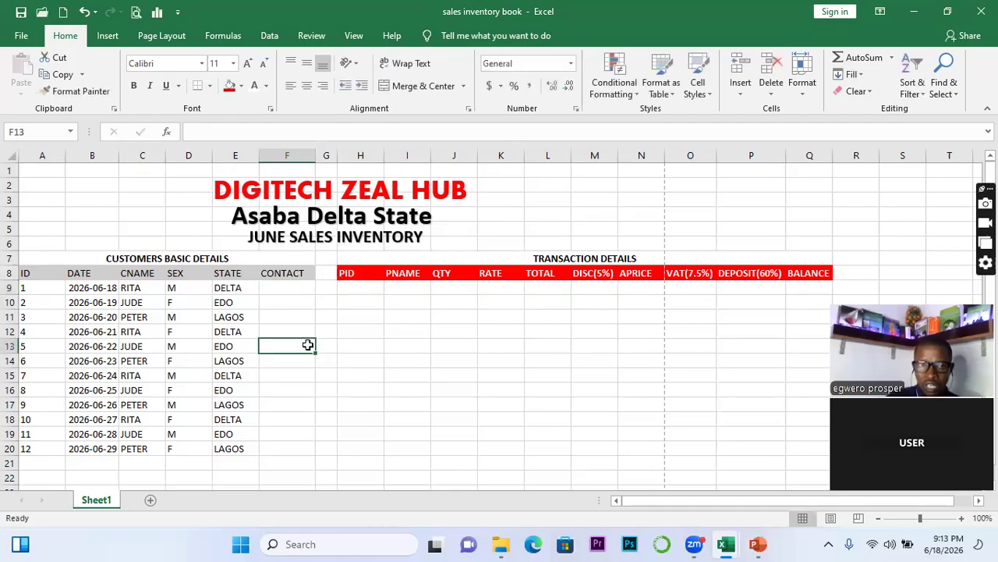
# Store the first customer's phone number in F9 as text using a leading apostrophe
pyautogui.click(294, 289)
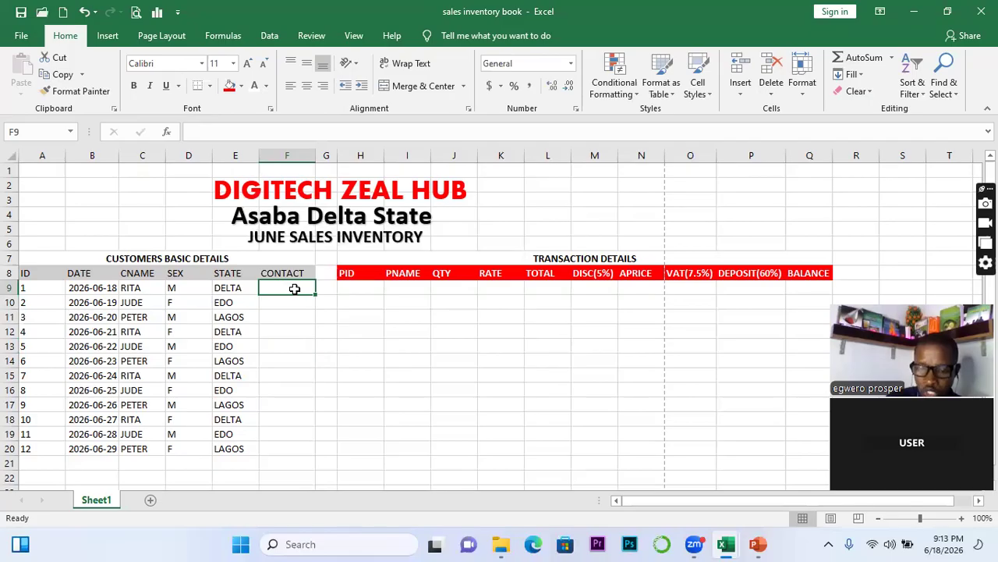
pyautogui.write("'")
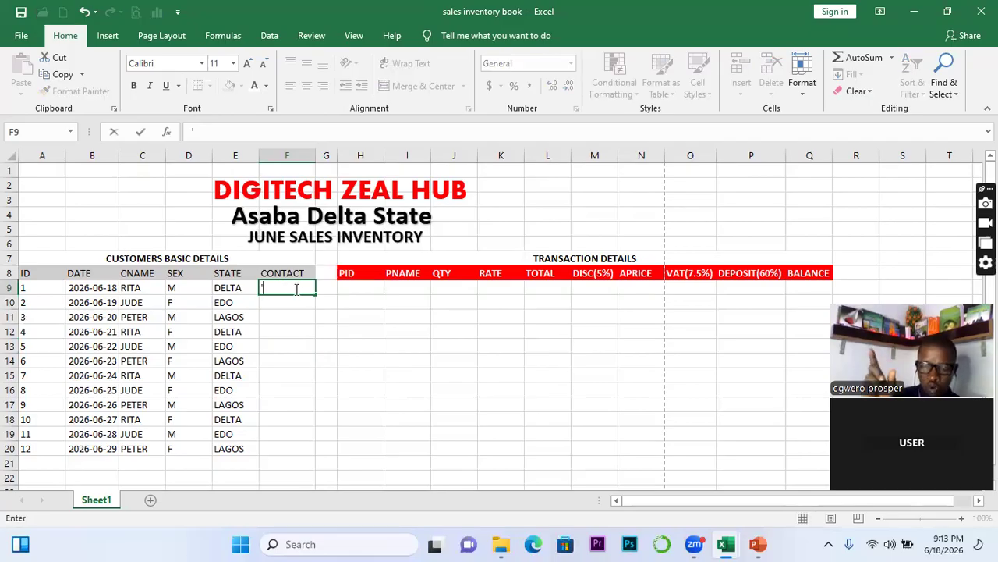
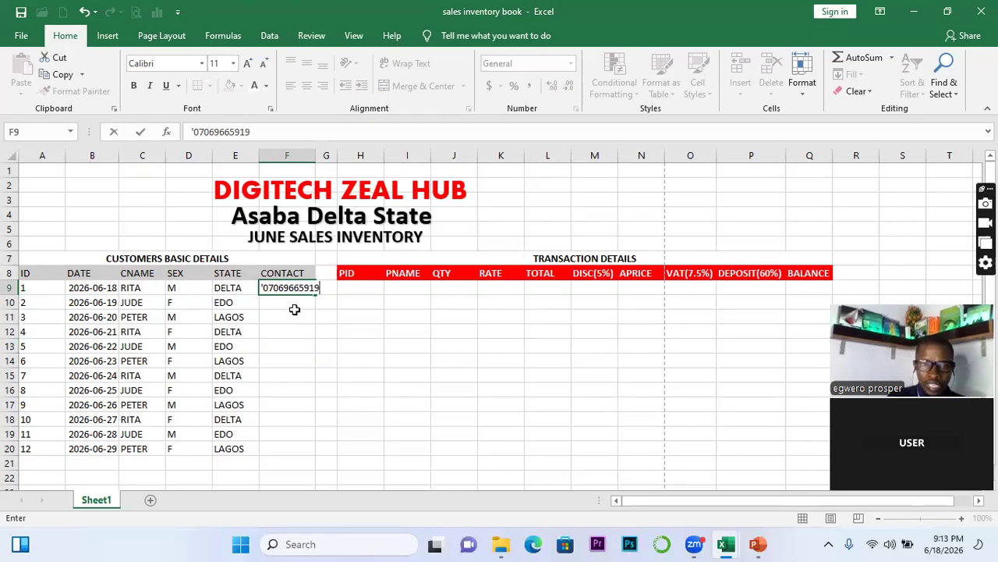
pyautogui.click(294, 309)
pyautogui.press('Return')
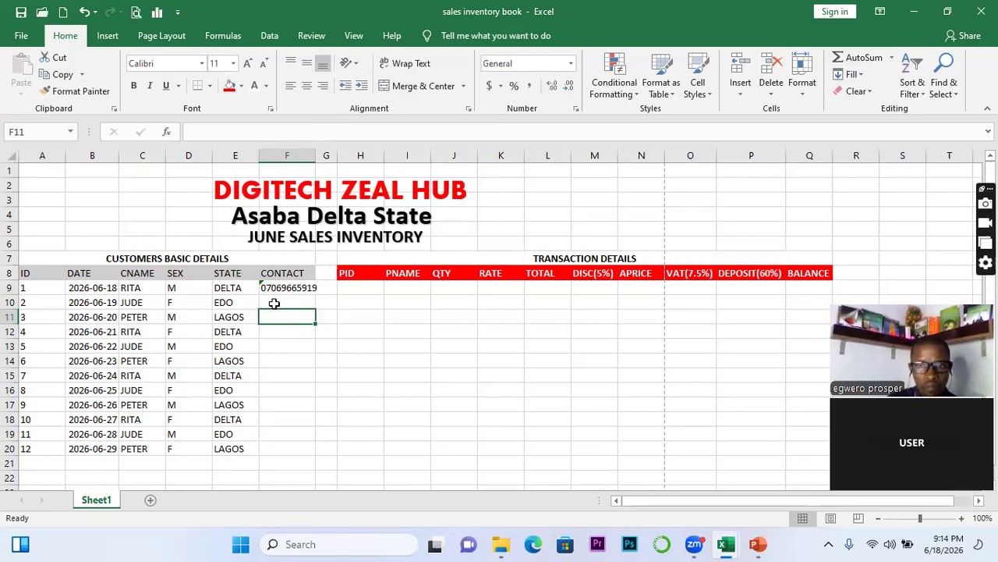
pyautogui.click(269, 303)
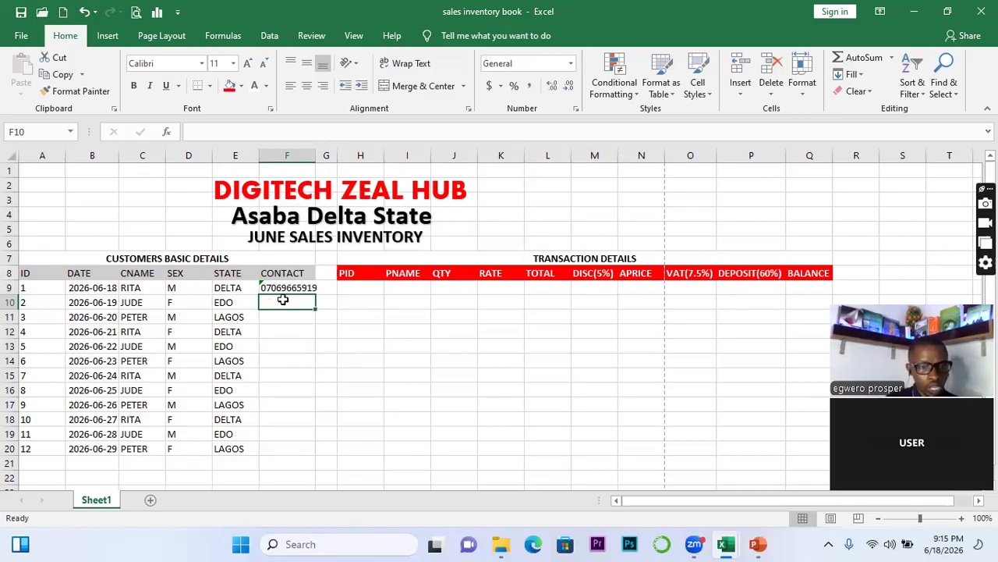
# Fill F9's text phone number down through F20 for all twelve customers
pyautogui.click(277, 289)
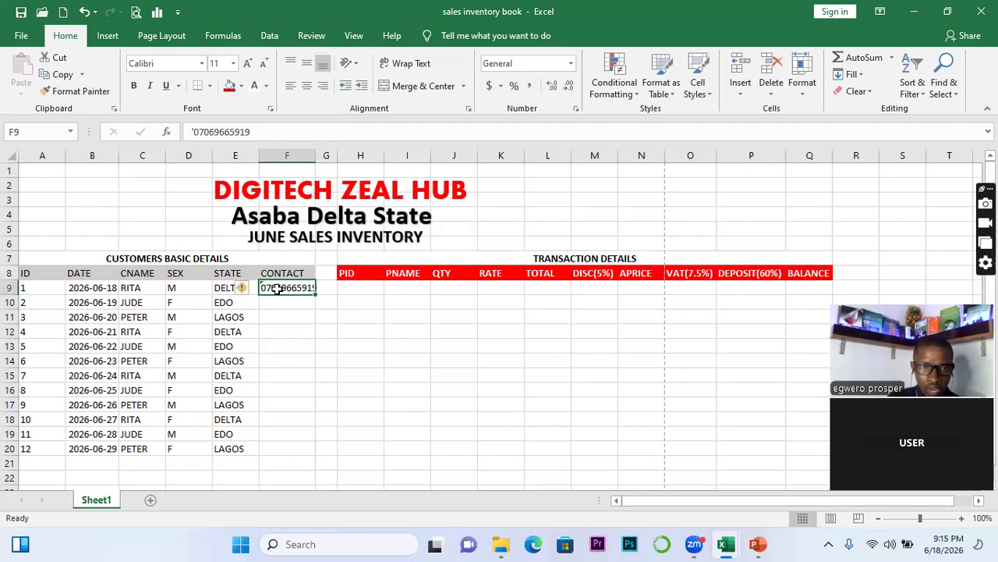
pyautogui.moveTo(314, 293); pyautogui.dragTo(314, 449)
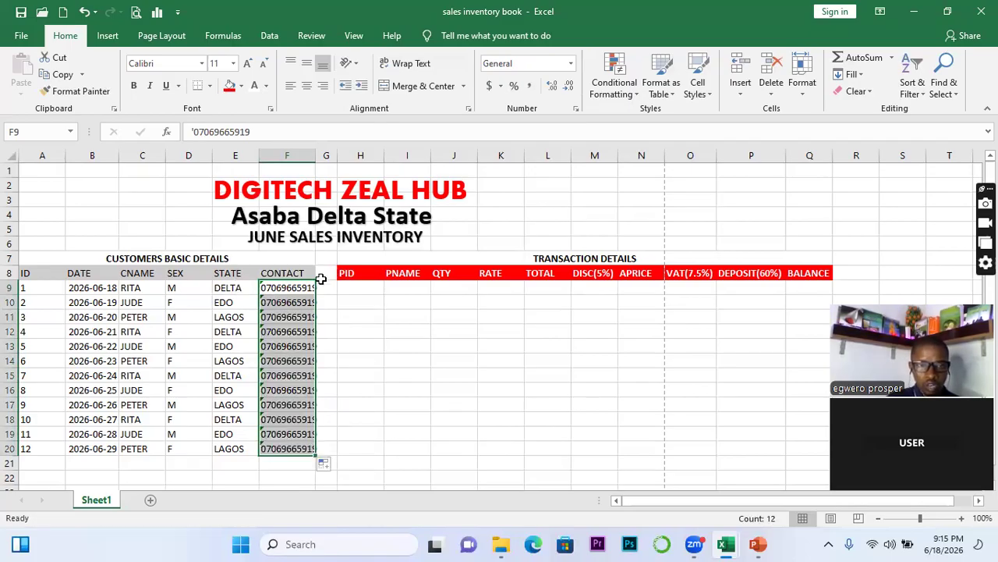
pyautogui.click(354, 289)
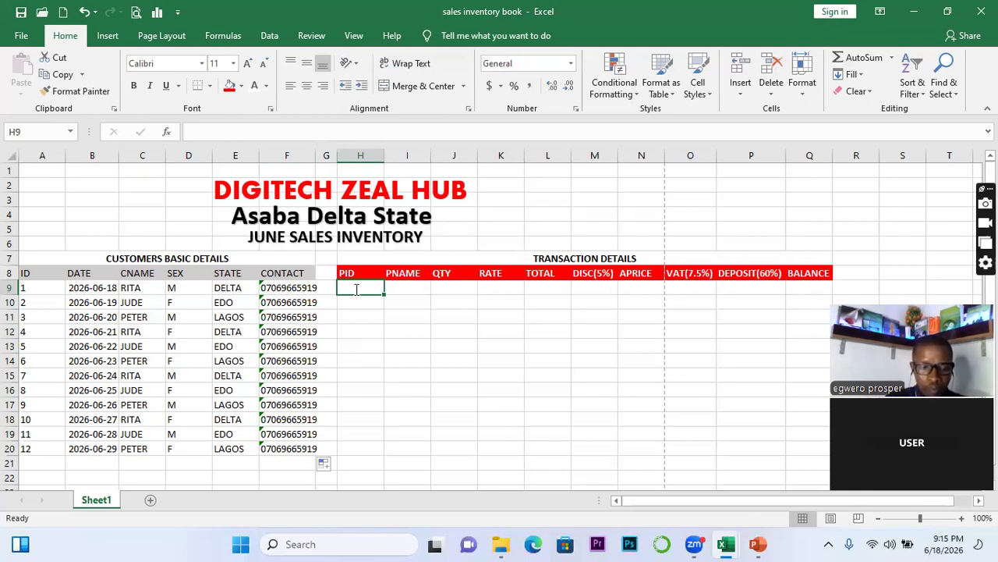
# Enter P01 and P02 in H9:H10 and extend the series to P12 in H20
pyautogui.write('P01')
pyautogui.click(347, 304)
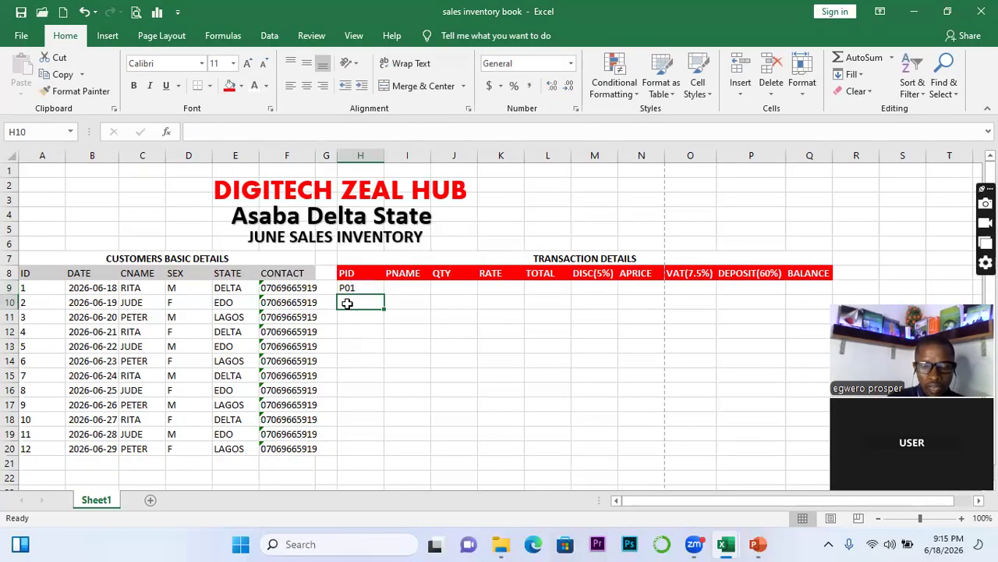
pyautogui.write('P02')
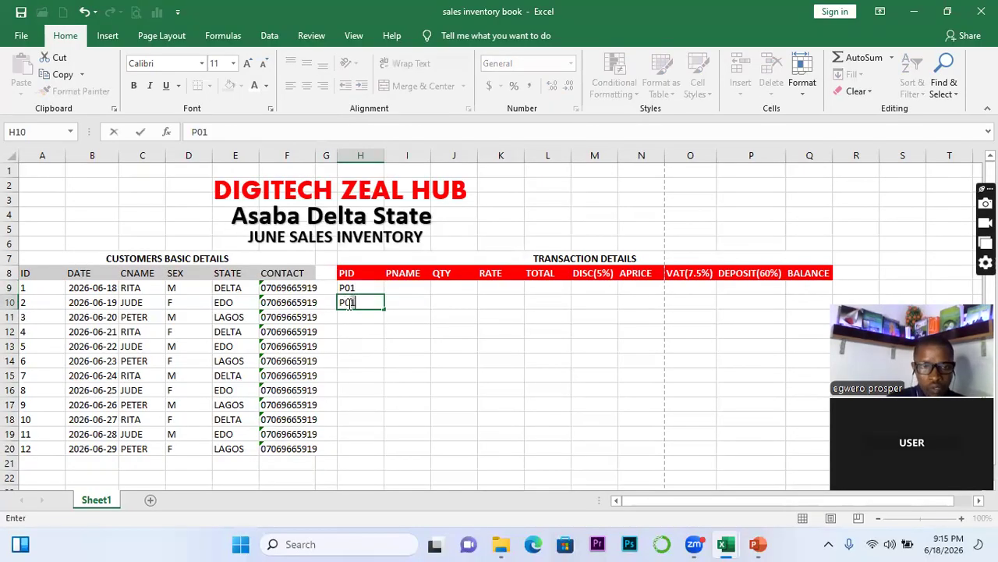
pyautogui.click(351, 321)
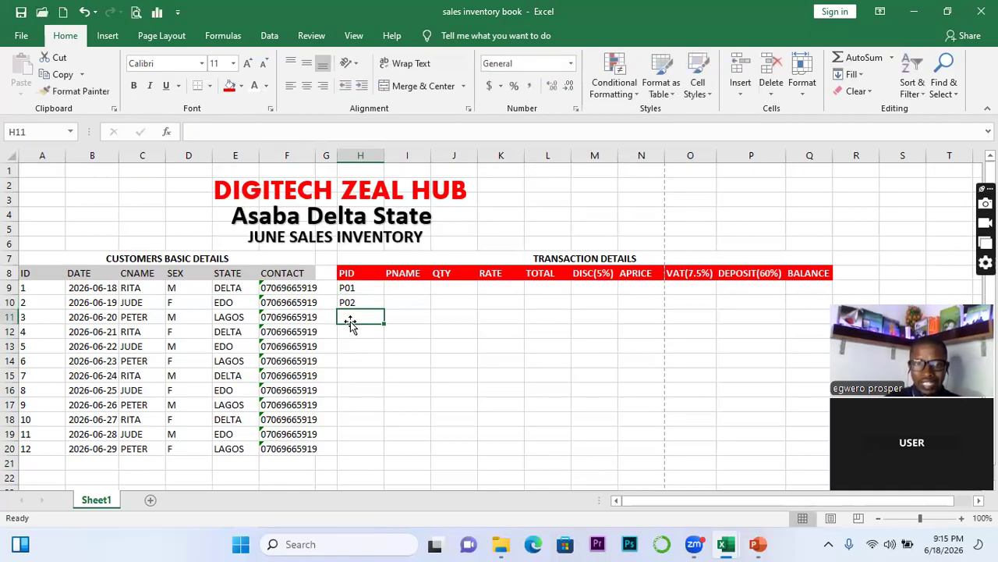
pyautogui.moveTo(345, 287); pyautogui.dragTo(360, 302)
pyautogui.click(383, 309)
pyautogui.click(383, 309)
pyautogui.click(383, 308)
pyautogui.click(383, 311)
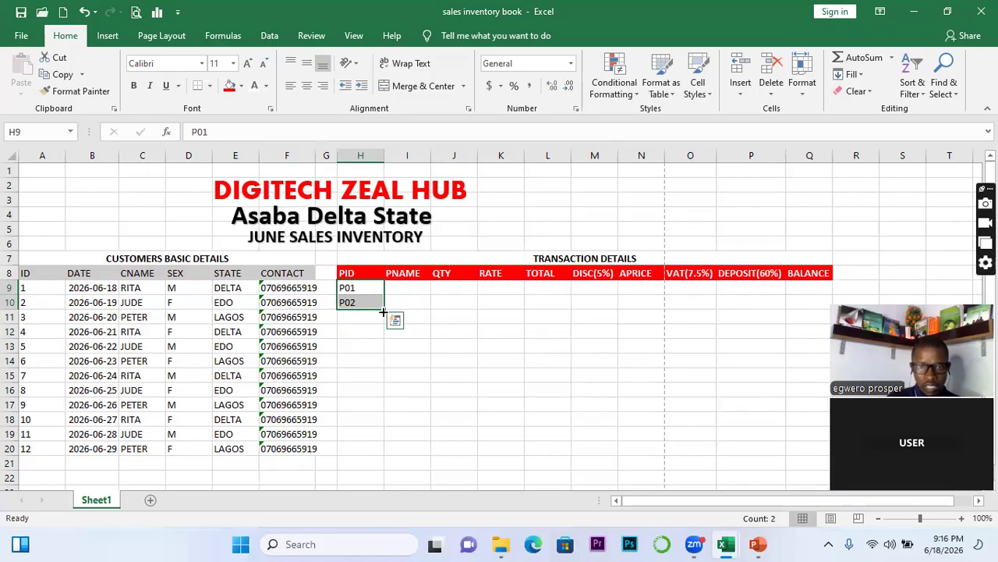
pyautogui.moveTo(383, 308); pyautogui.dragTo(388, 449)
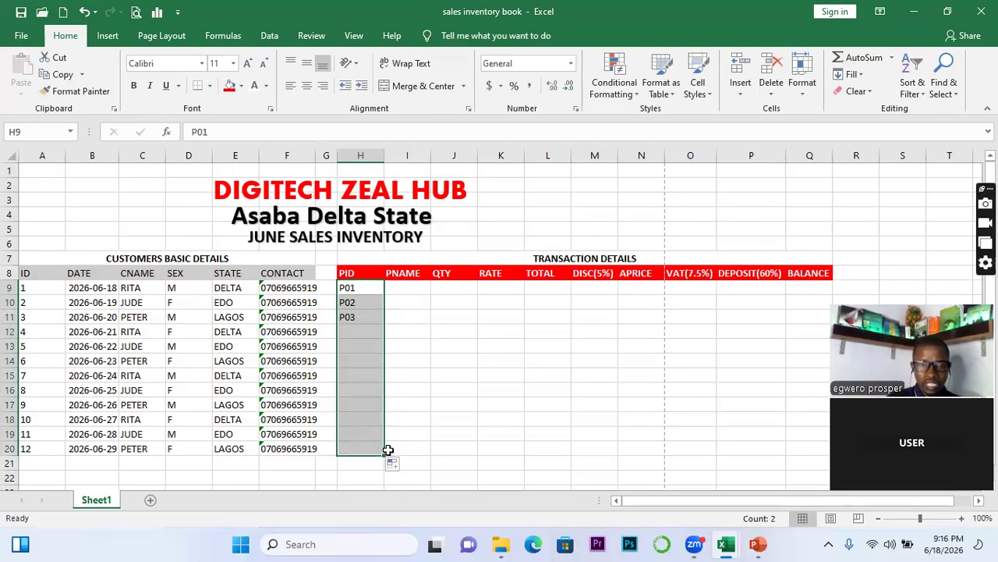
pyautogui.click(413, 332)
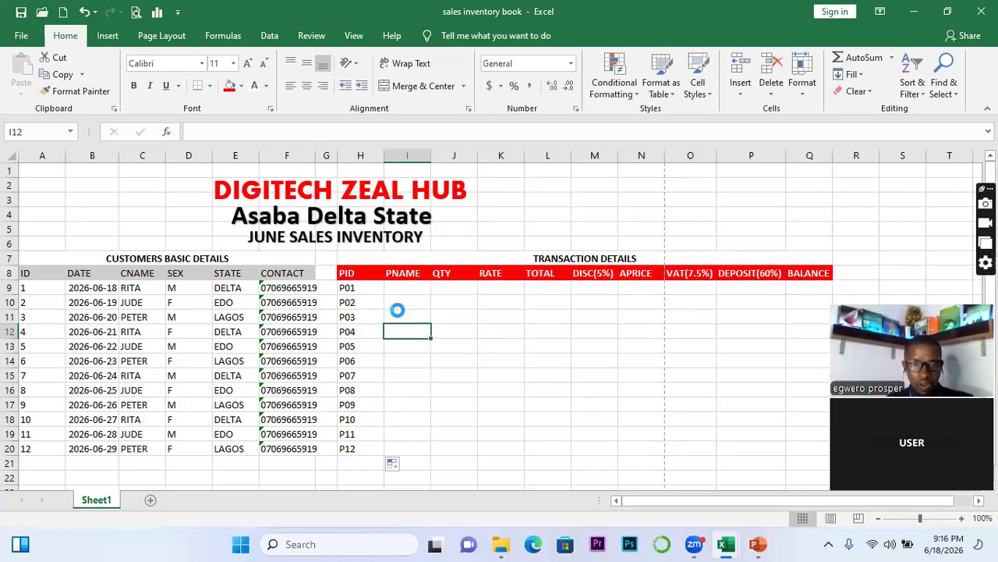
# Enter LAPTOP, VDU and FLASH in I9:I11 and repeat that pattern down to I20
pyautogui.click(397, 288)
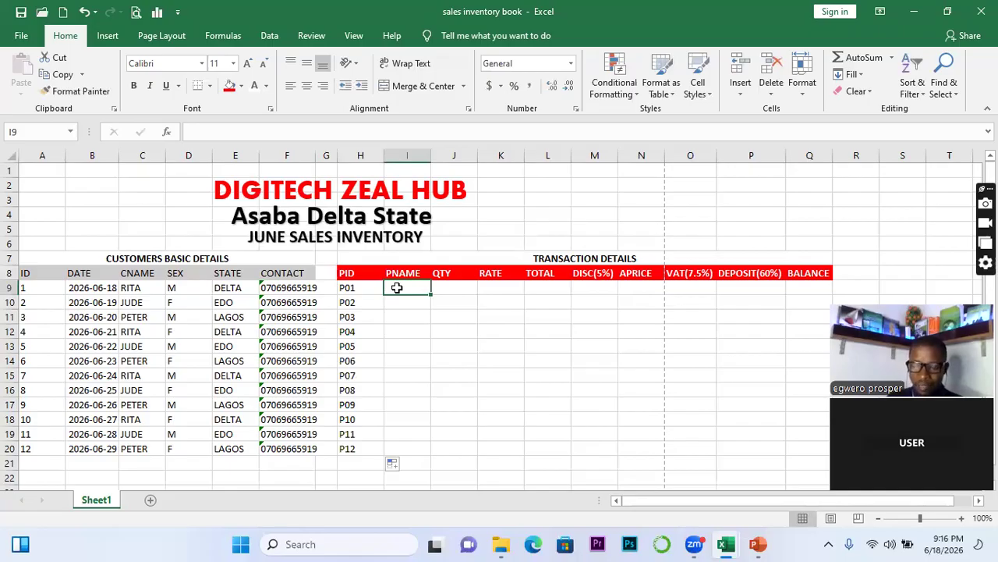
pyautogui.write('LAP')
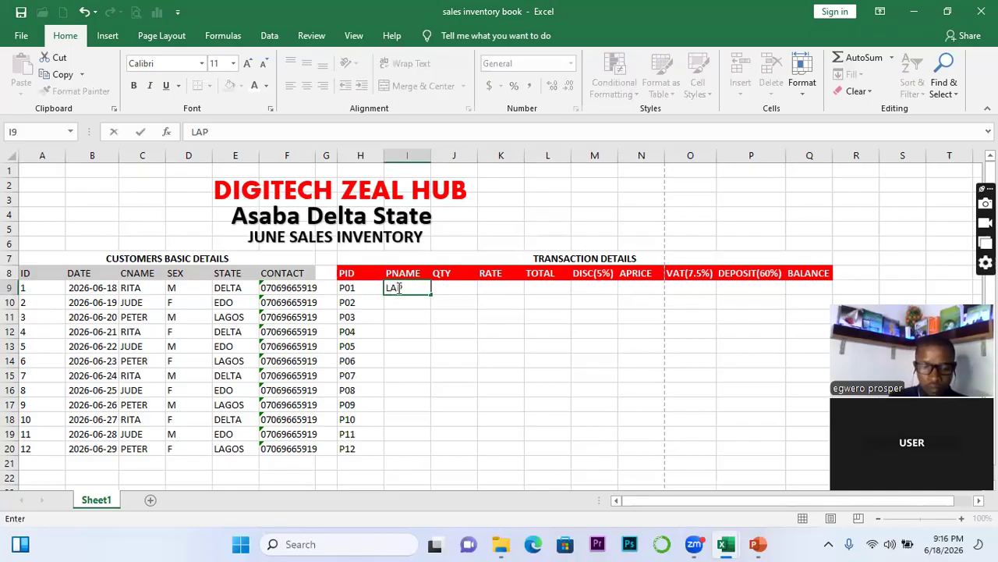
pyautogui.write('TOP')
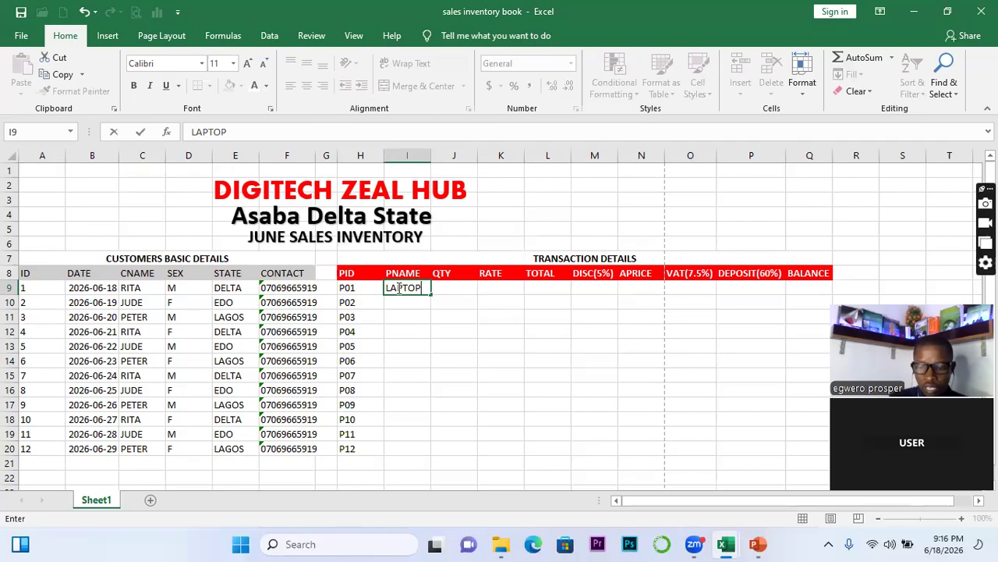
pyautogui.press('Return')
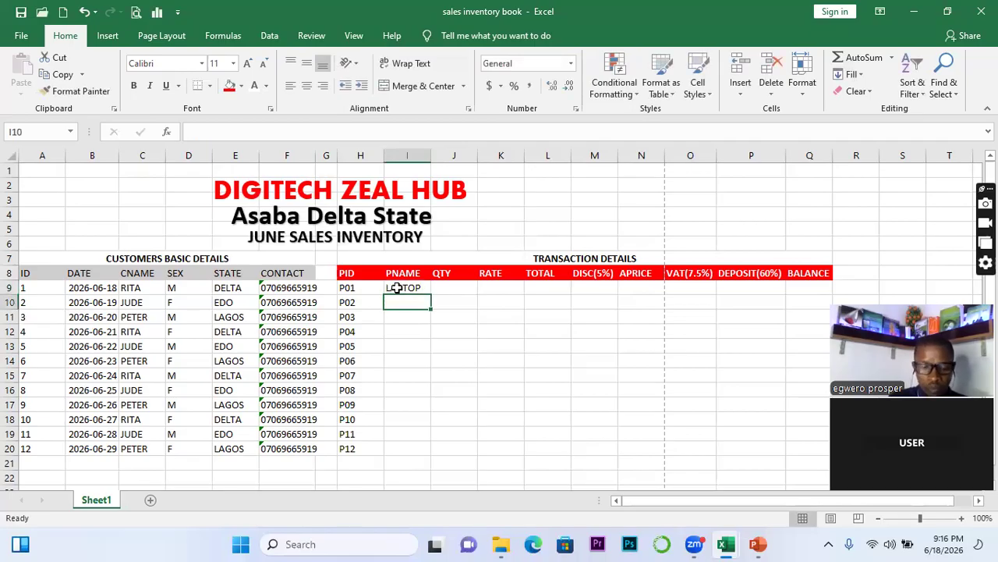
pyautogui.write('VDU')
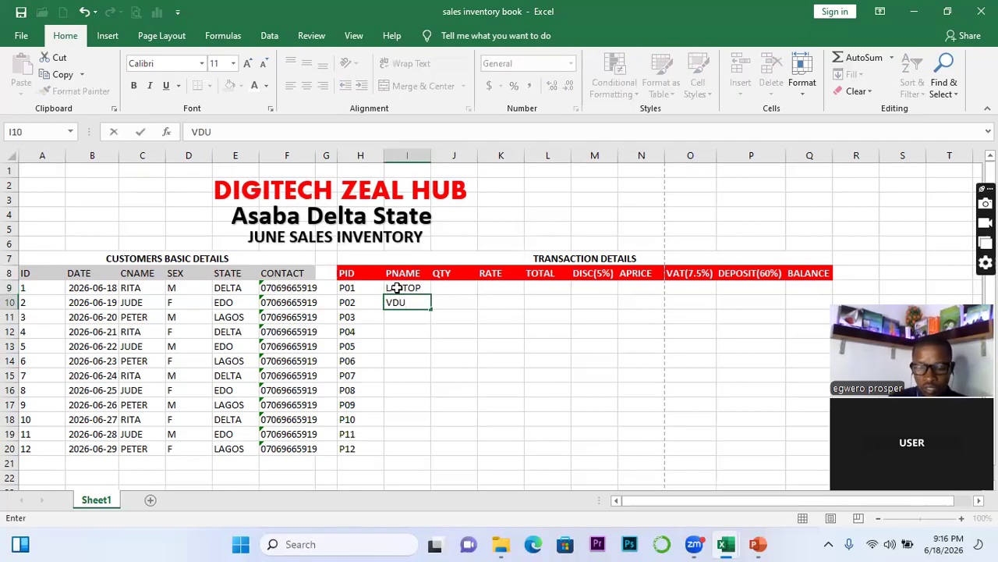
pyautogui.press('Return')
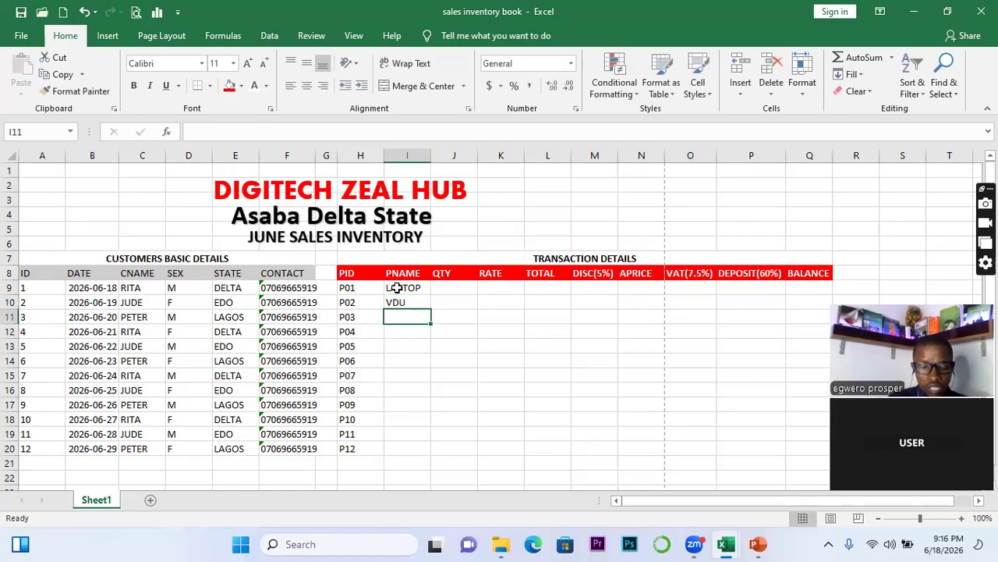
pyautogui.write('FL')
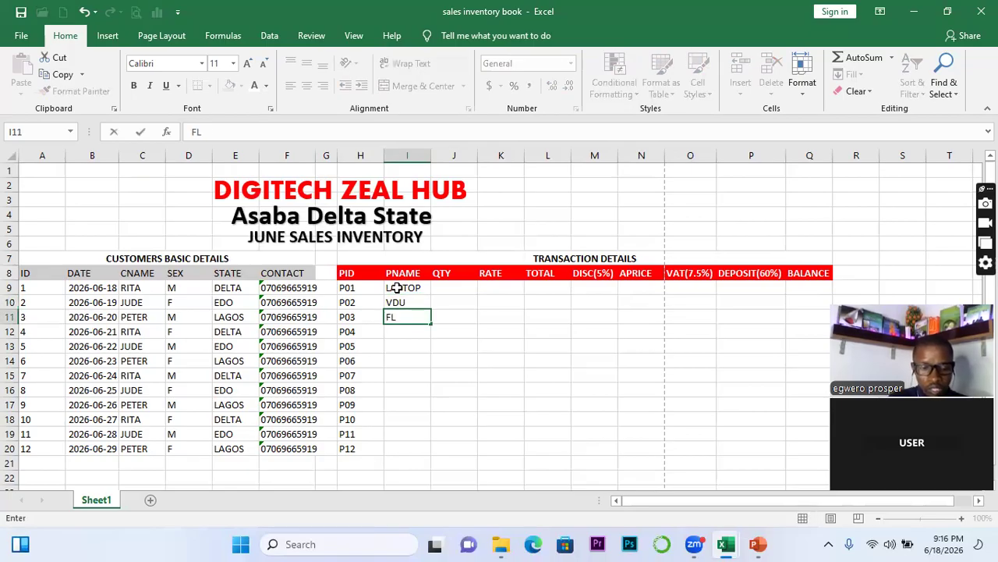
pyautogui.write('ASH')
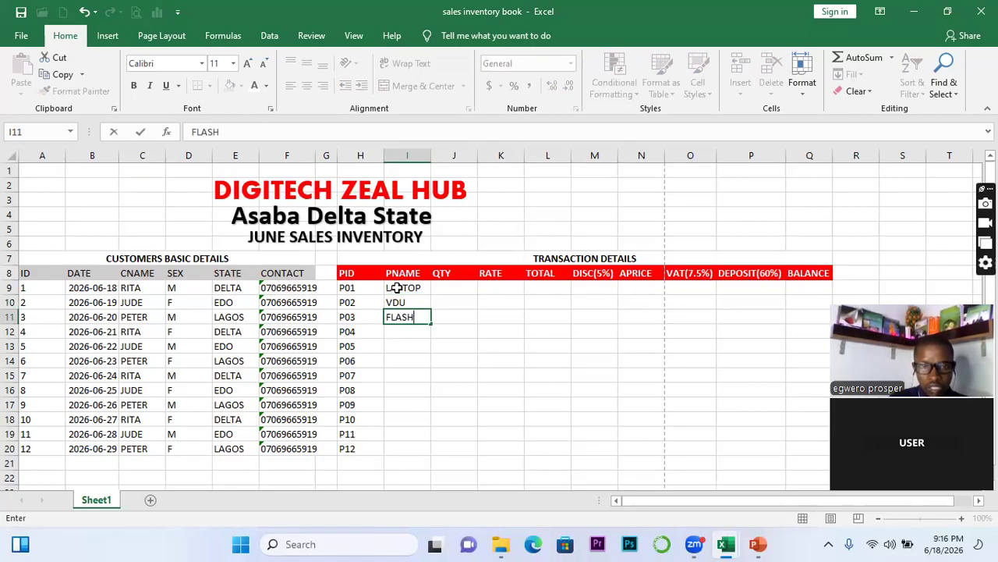
pyautogui.press('Return')
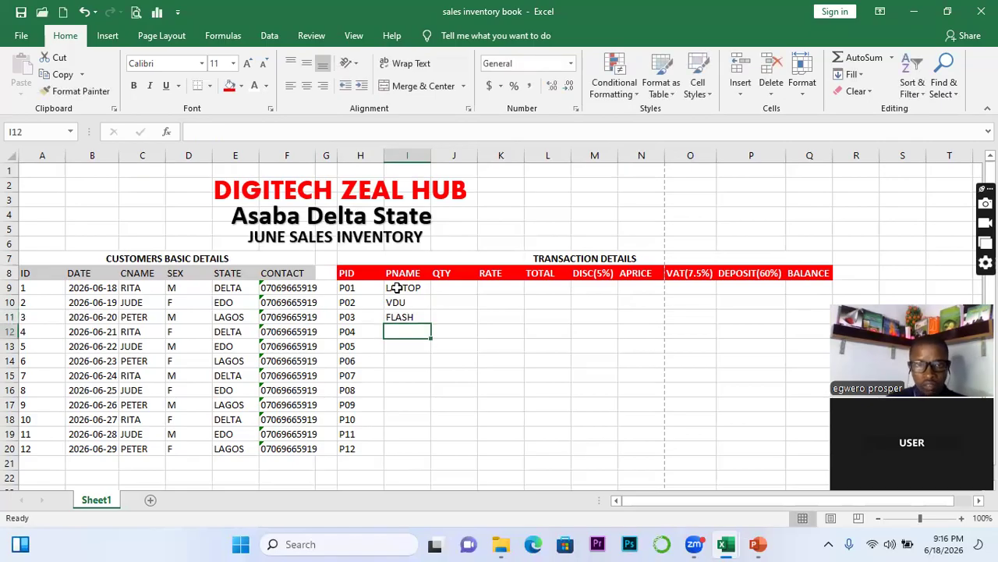
pyautogui.moveTo(396, 288); pyautogui.dragTo(406, 316)
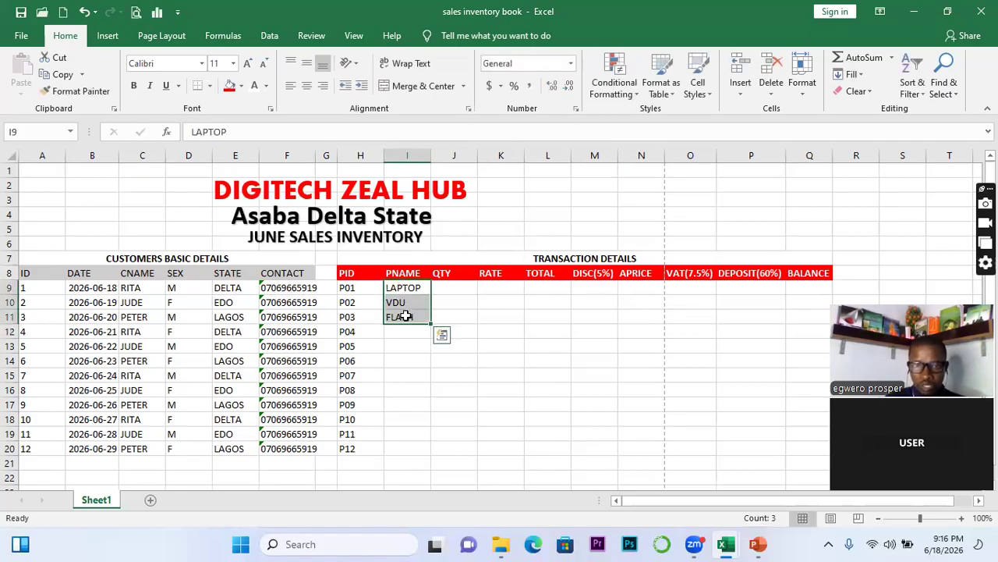
pyautogui.doubleClick(431, 323)
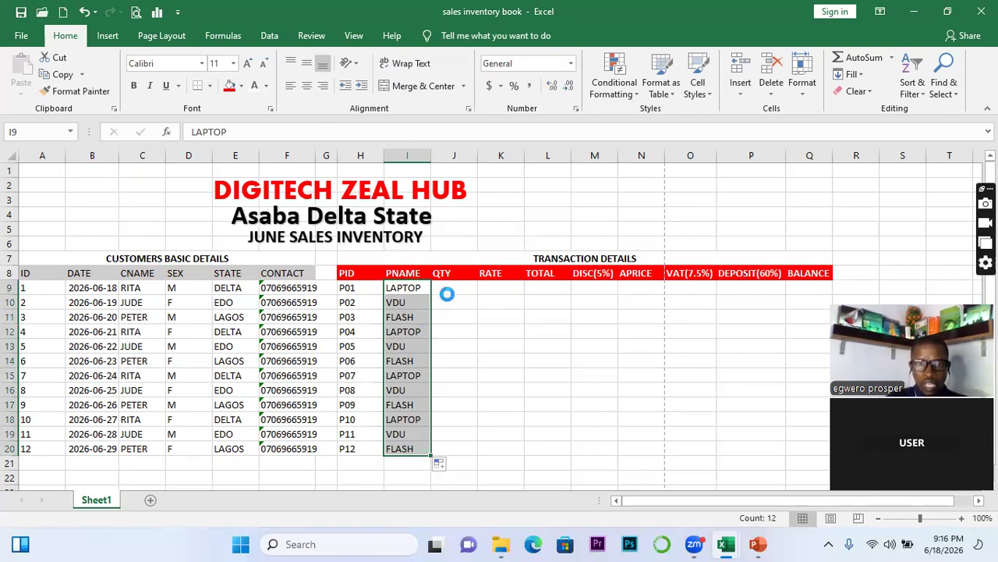
pyautogui.click(445, 289)
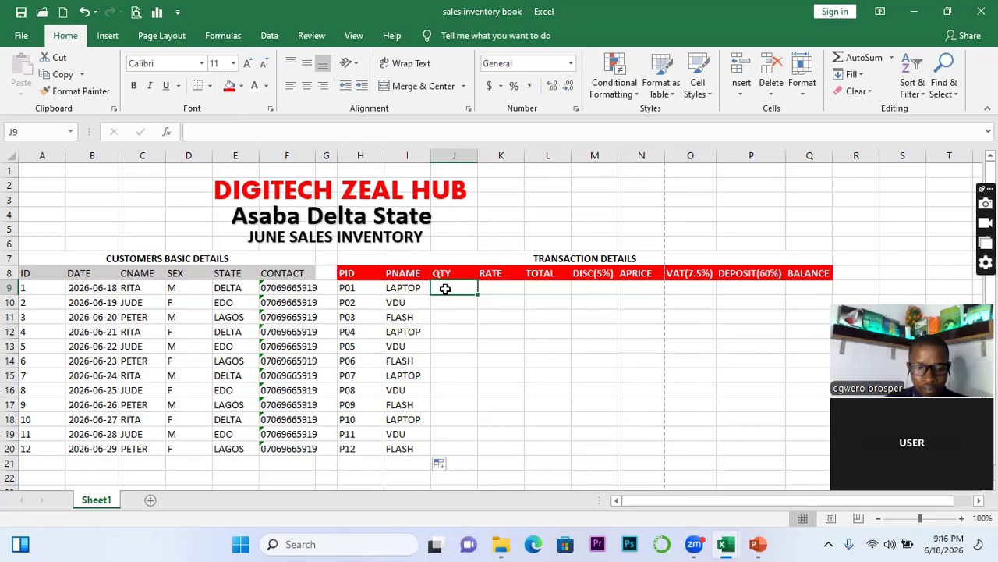
# Enter quantities 10 and 15 in J9:J10 and extend the series to 65 in J20
pyautogui.write('10')
pyautogui.press('Return')
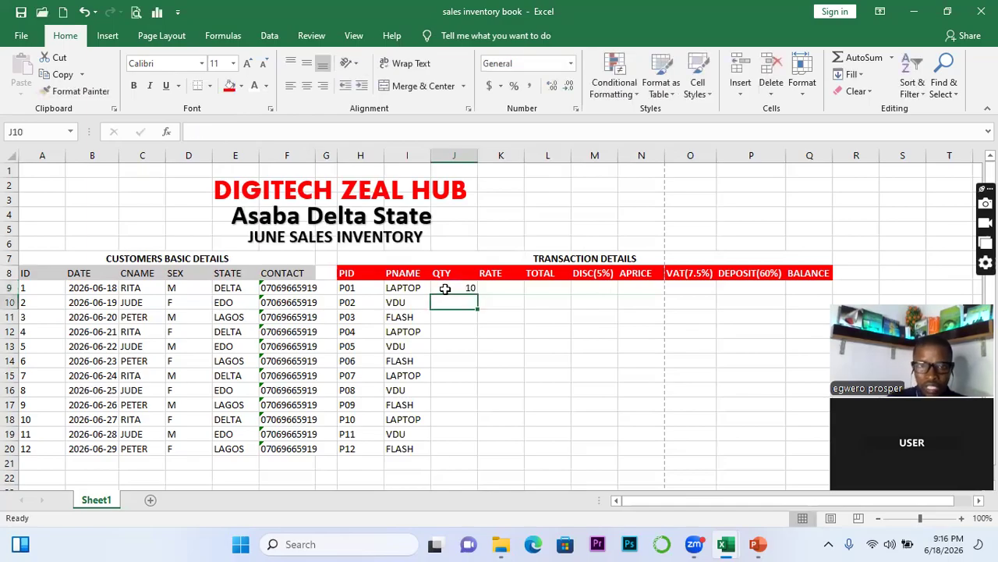
pyautogui.write('15')
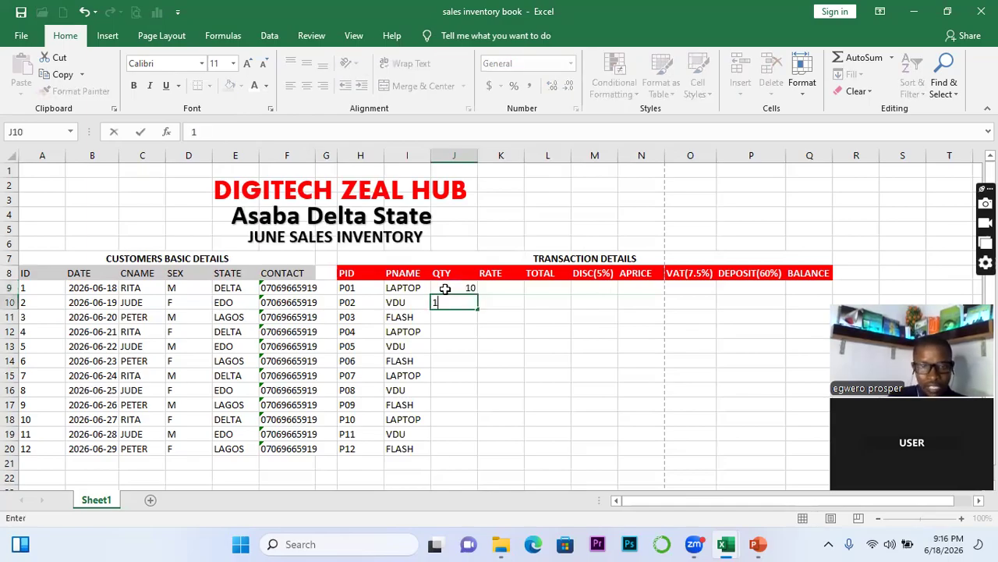
pyautogui.click(463, 341)
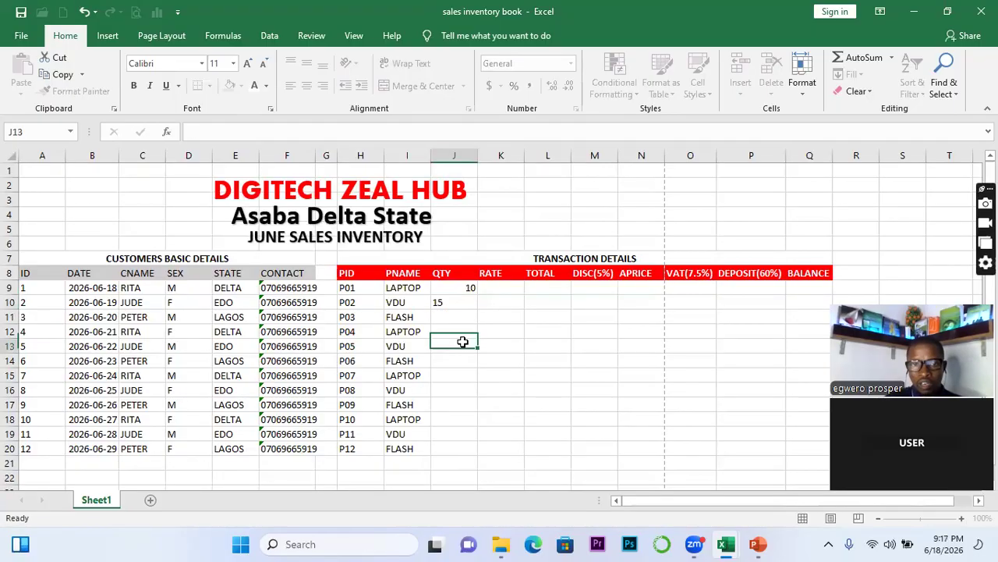
pyautogui.click(461, 290)
pyautogui.moveTo(461, 292); pyautogui.dragTo(463, 300)
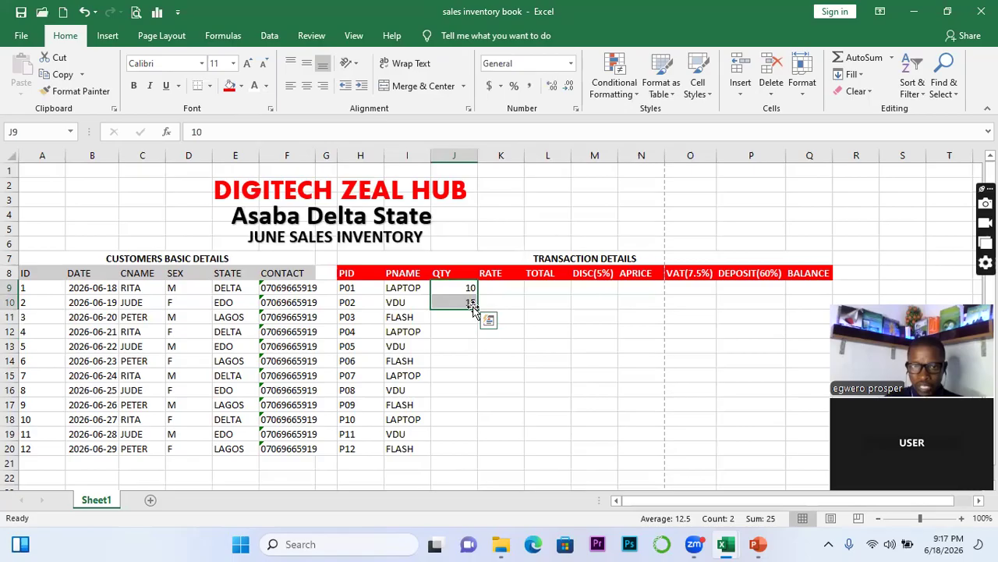
pyautogui.doubleClick(476, 308)
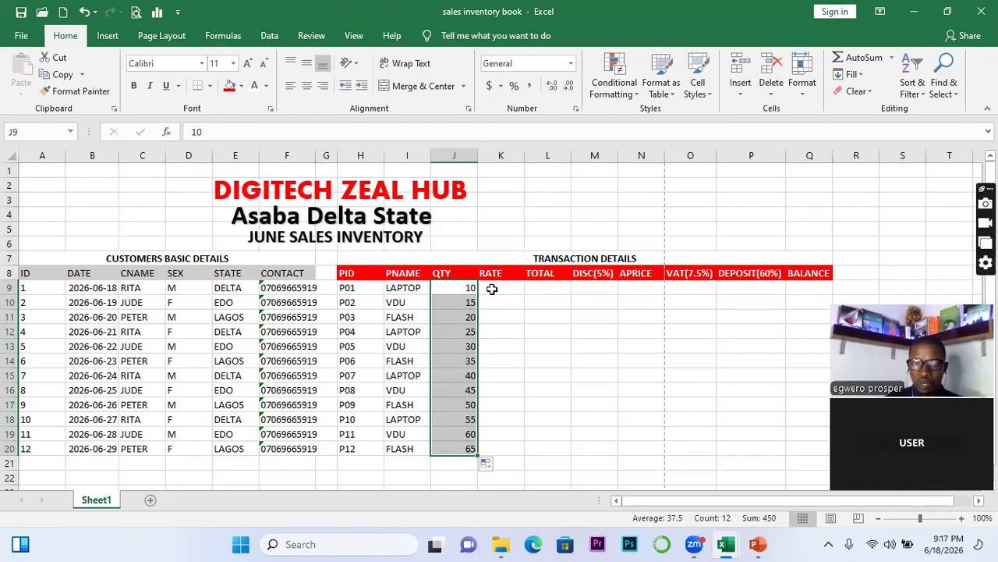
# Enter rates 9000 and 10000 in K9:K10 and extend the series to 20000 in K20
pyautogui.click(492, 288)
pyautogui.write('9000')
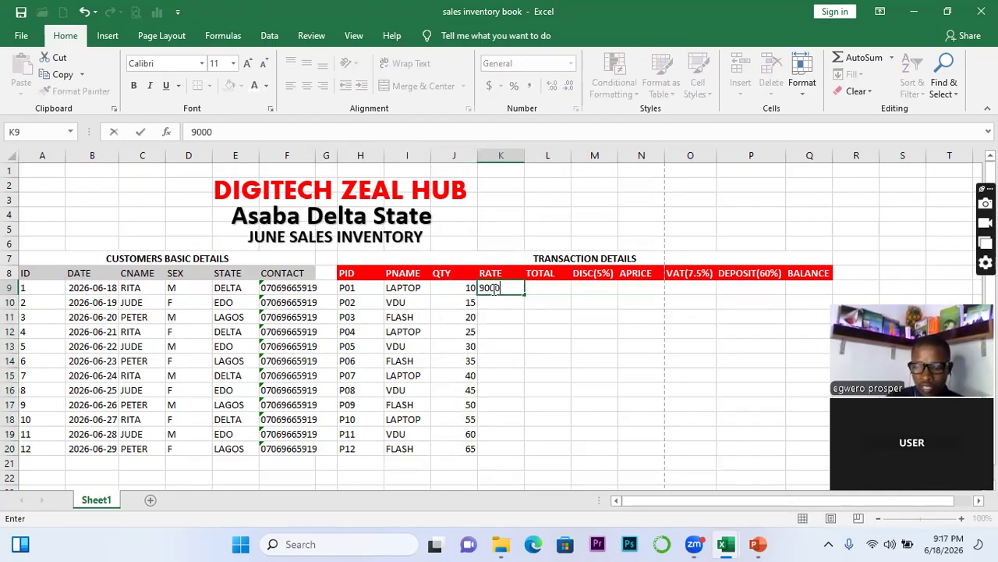
pyautogui.press('Return')
pyautogui.write('10')
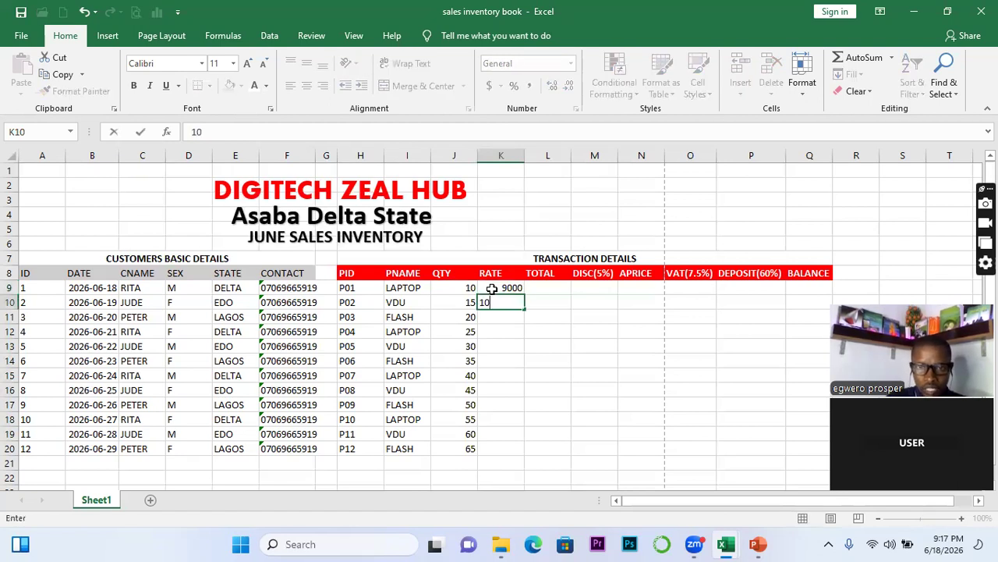
pyautogui.write('000')
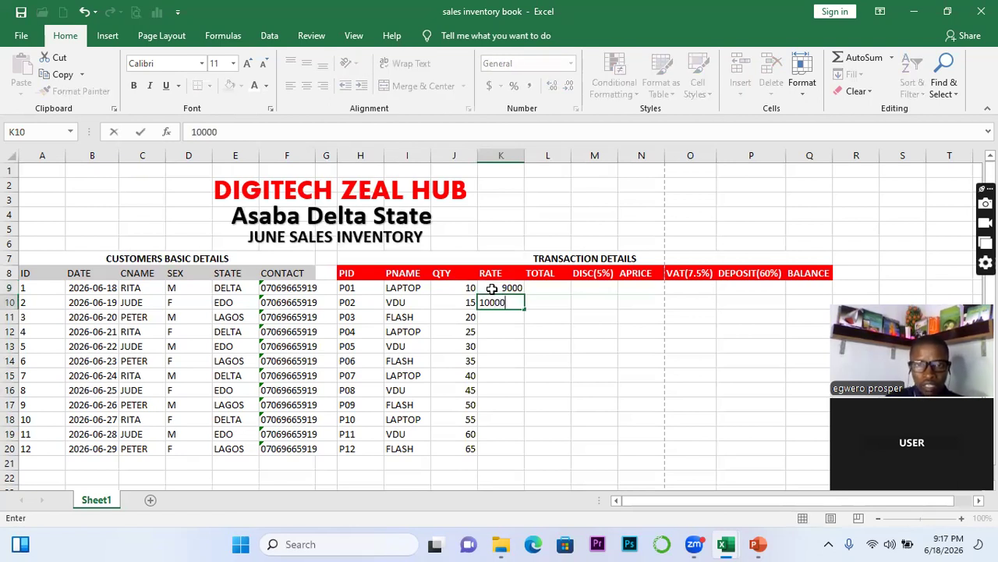
pyautogui.click(522, 359)
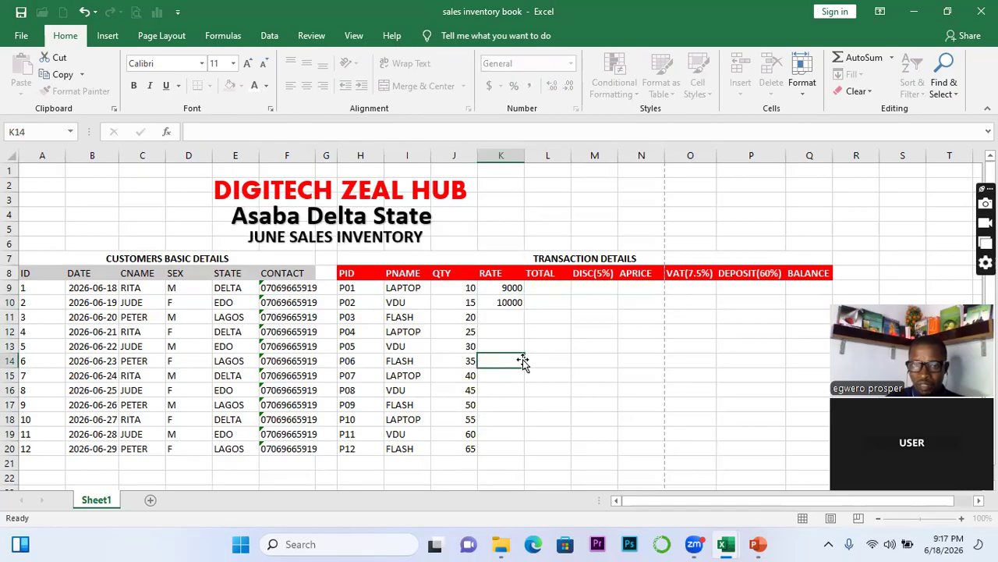
pyautogui.click(504, 287)
pyautogui.moveTo(504, 287); pyautogui.dragTo(515, 303)
pyautogui.doubleClick(524, 309)
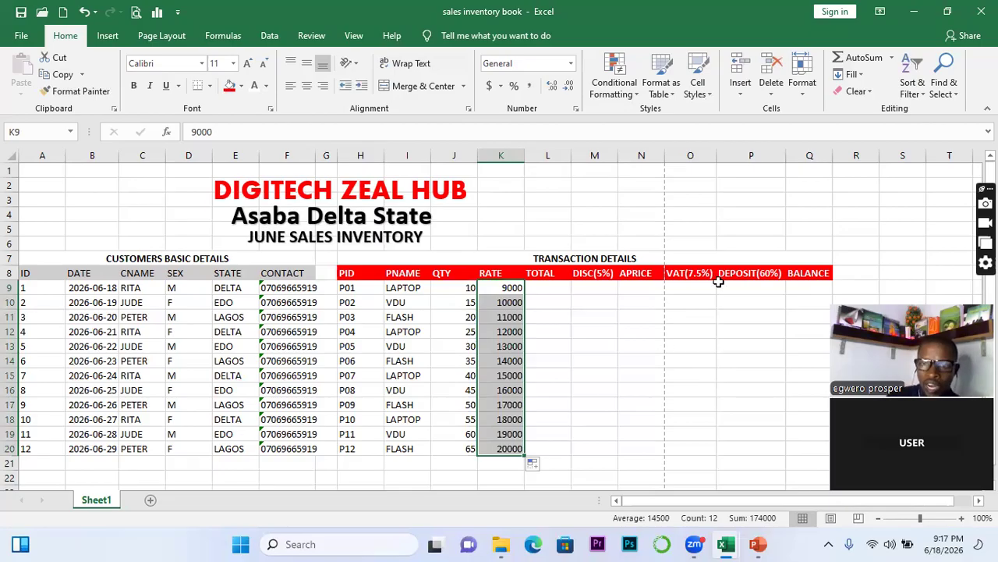
# Type DF and QF in Q2:Q3 with DIRECT FORMULA and QURY FORMULA beside them in R2:R3
pyautogui.click(791, 187)
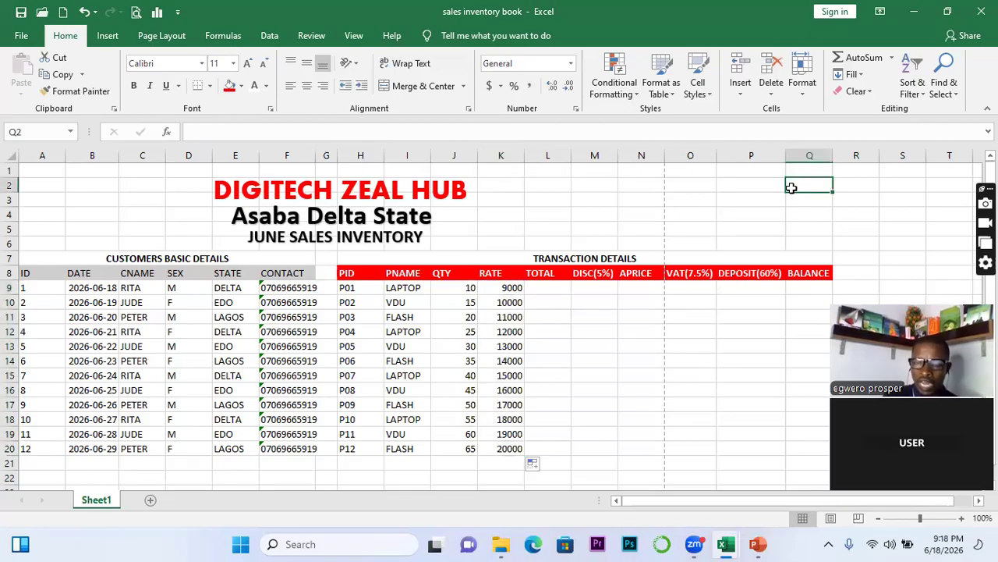
pyautogui.write('DF')
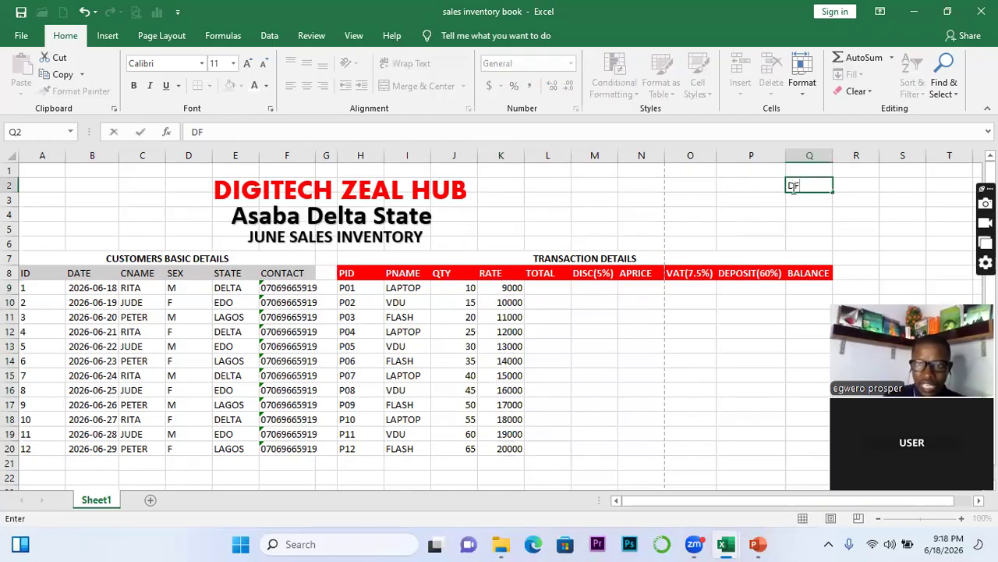
pyautogui.press('Return')
pyautogui.write('QF')
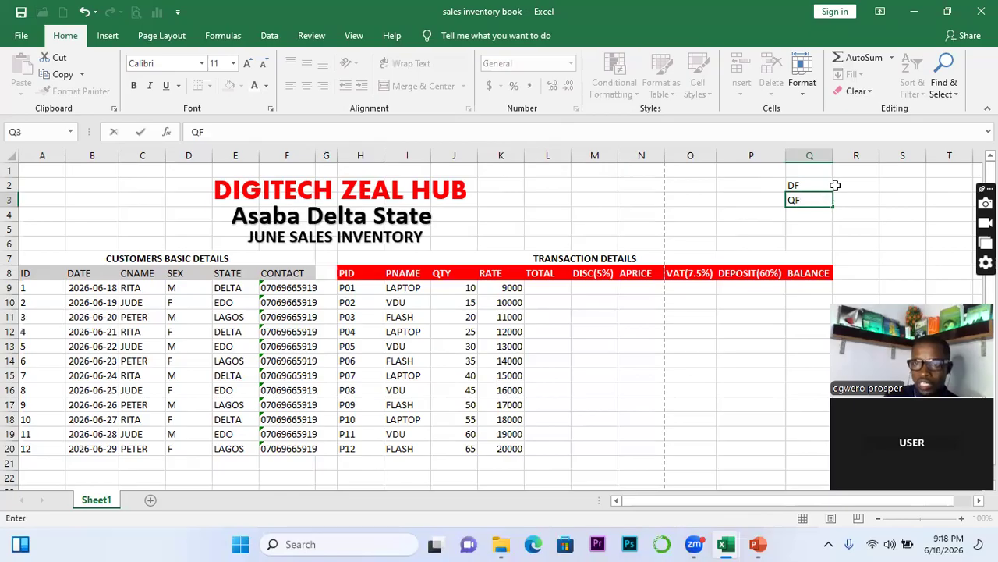
pyautogui.click(844, 185)
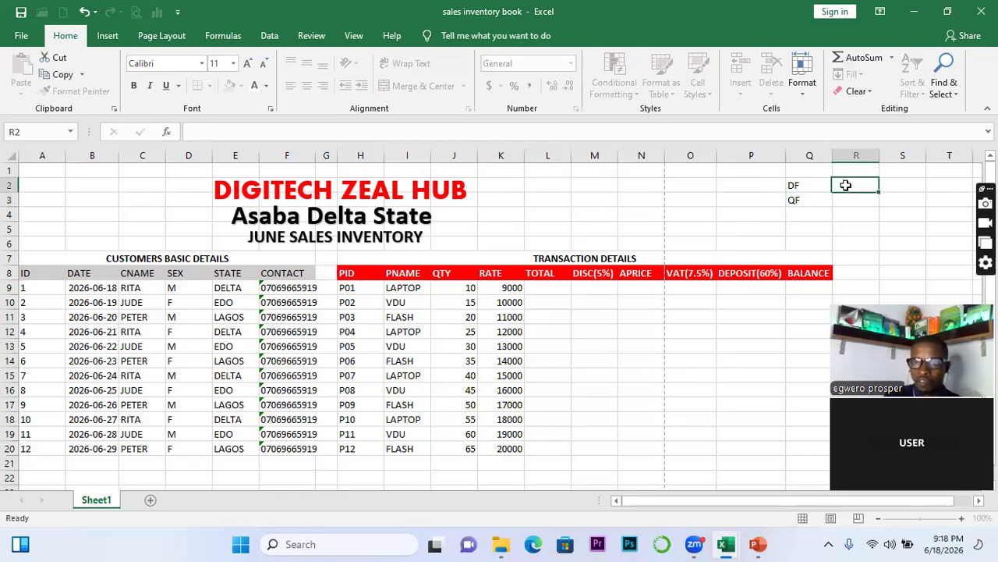
pyautogui.write('DIREC')
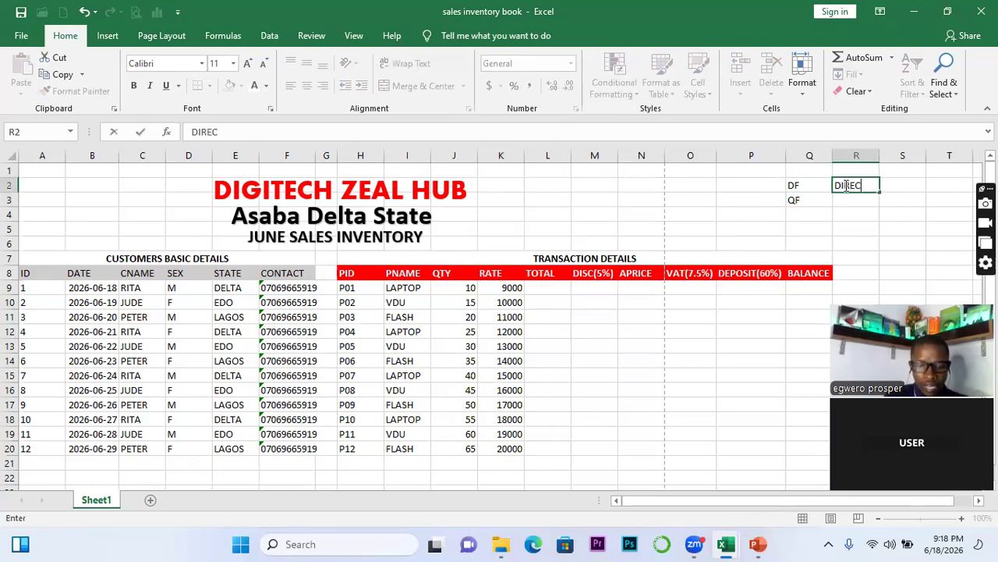
pyautogui.write('T FORM')
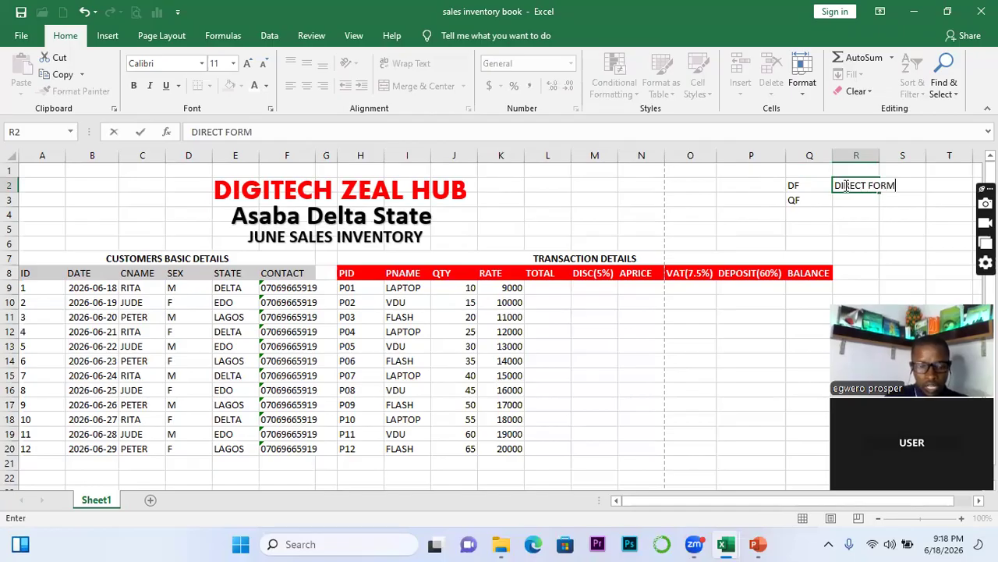
pyautogui.write('ULA')
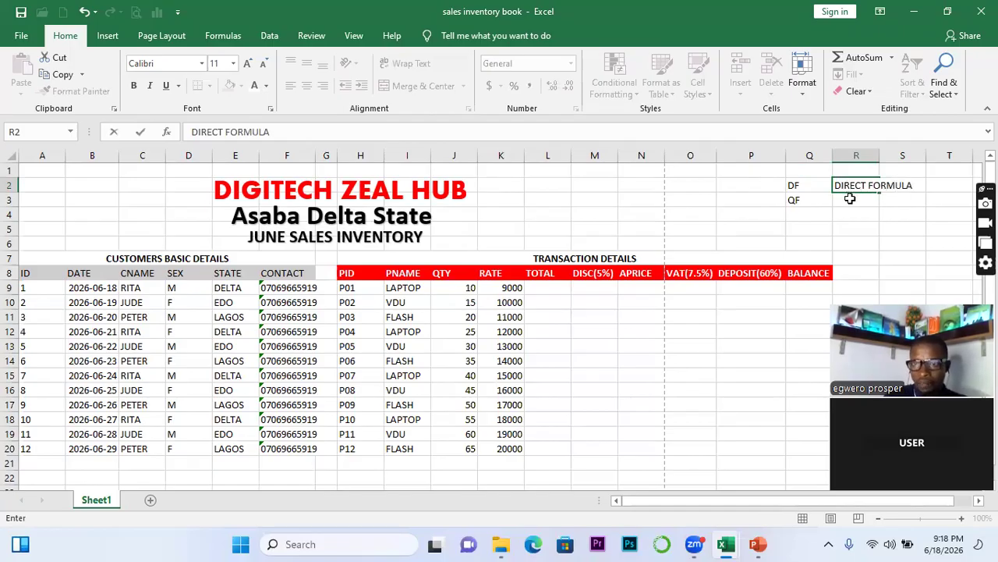
pyautogui.click(849, 198)
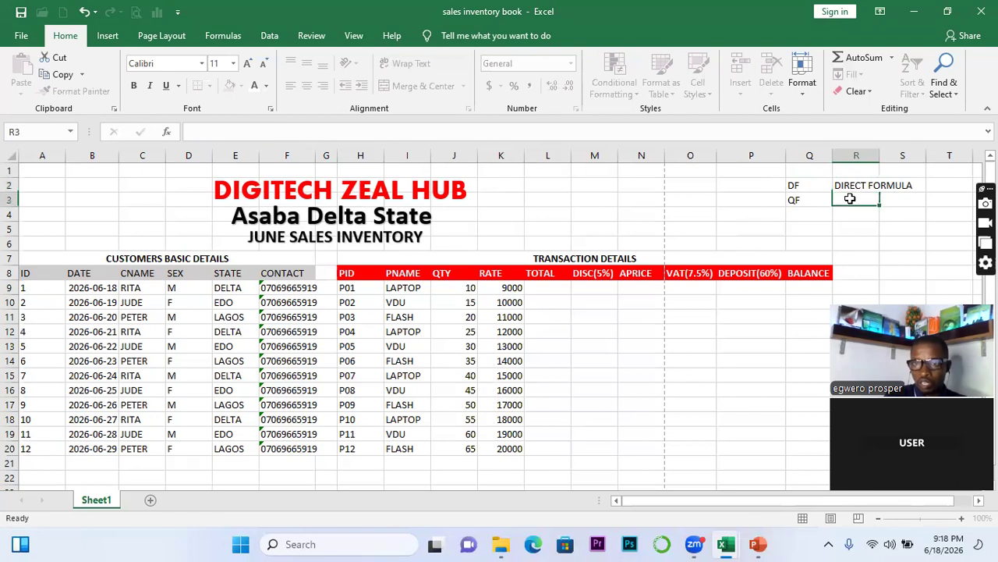
pyautogui.write('QU')
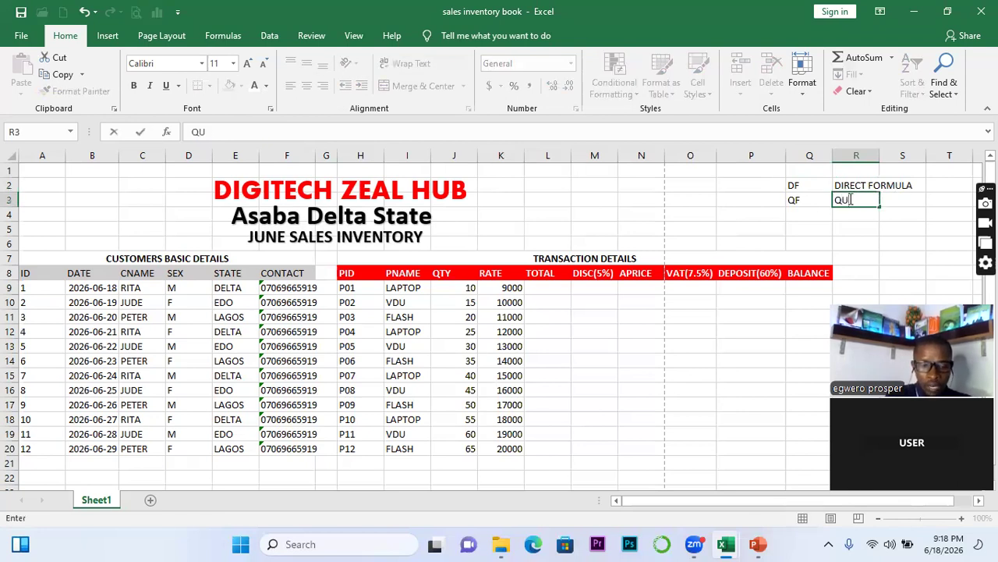
pyautogui.write('RY FORMULA')
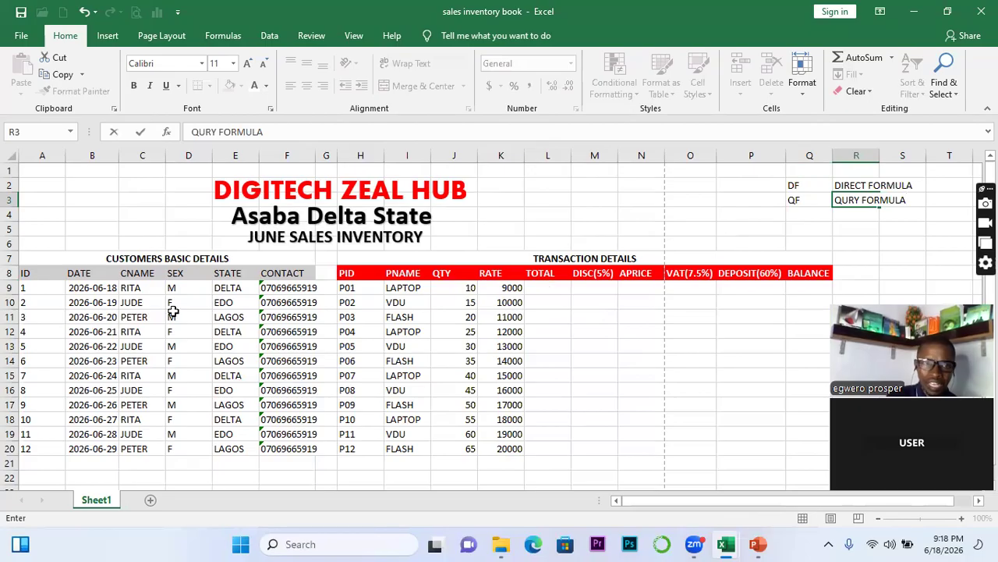
pyautogui.moveTo(76, 288); pyautogui.dragTo(498, 452)
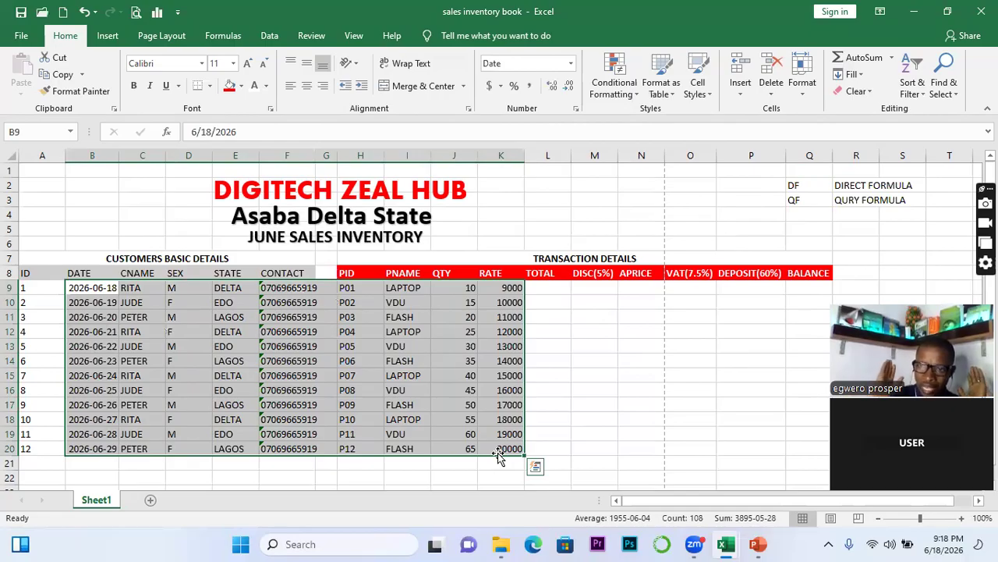
pyautogui.click(565, 340)
pyautogui.moveTo(538, 291); pyautogui.dragTo(794, 320)
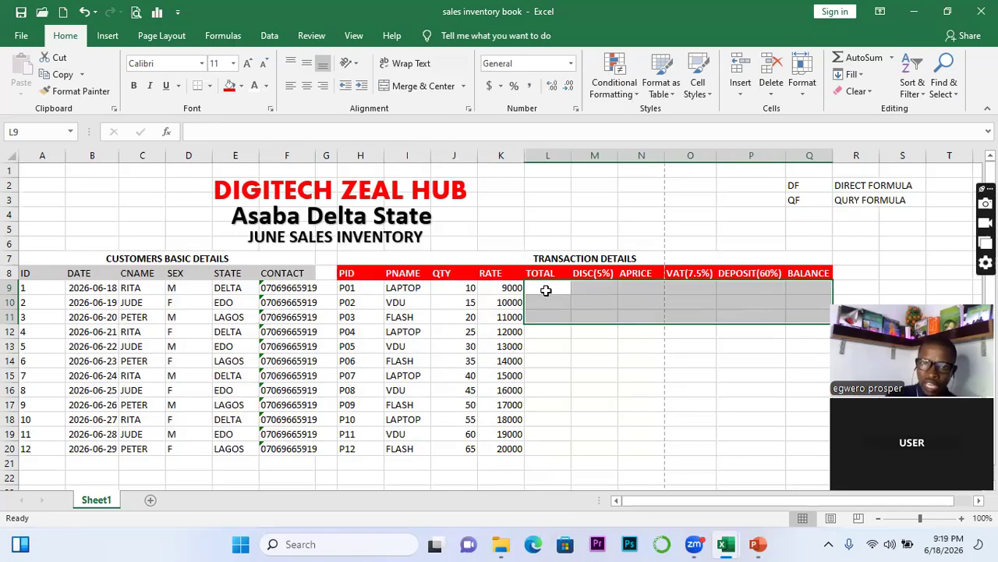
pyautogui.click(546, 290)
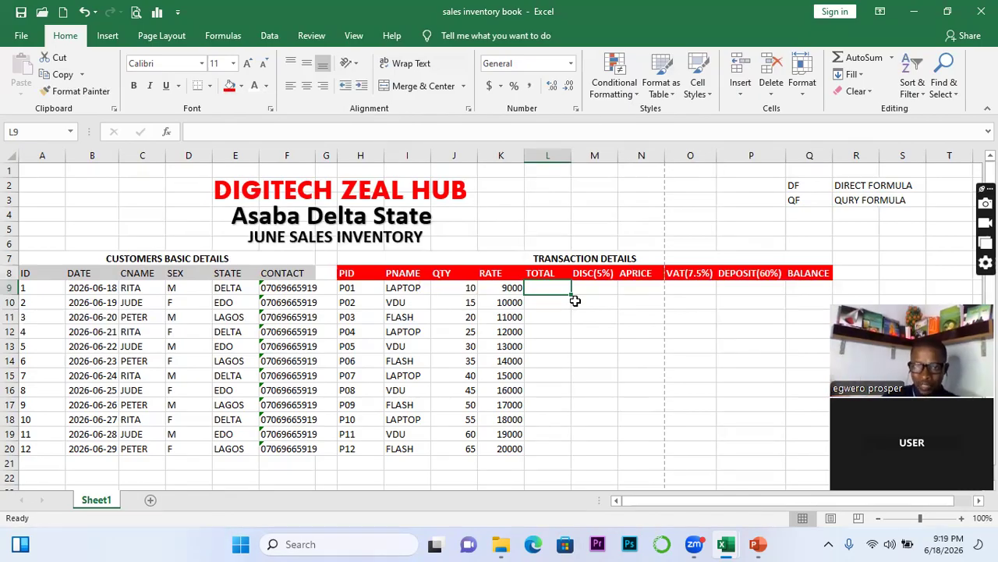
# Write the note RATE *QTY in T2, then begin a formula with = in L9
pyautogui.write('=')
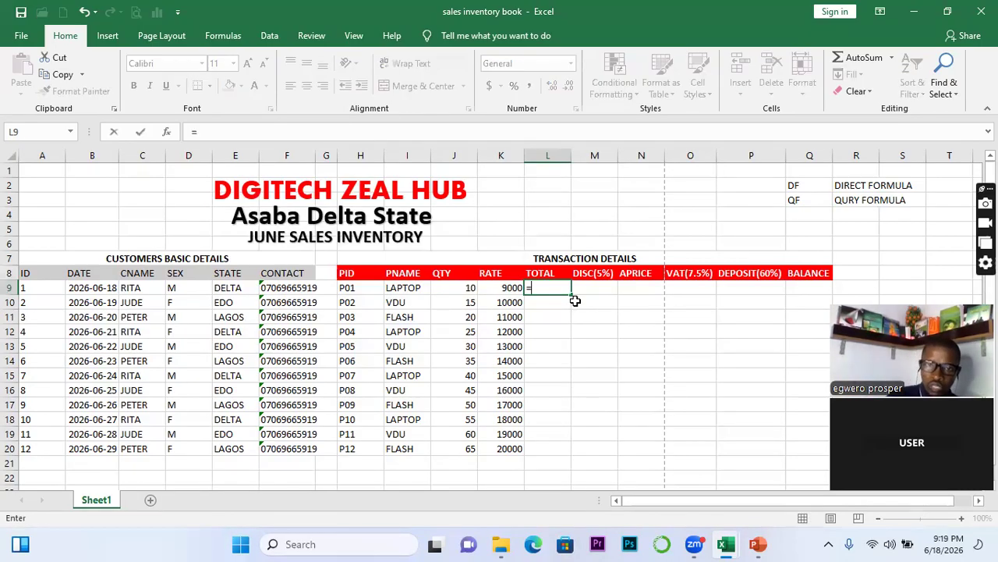
pyautogui.press('BackSpace')
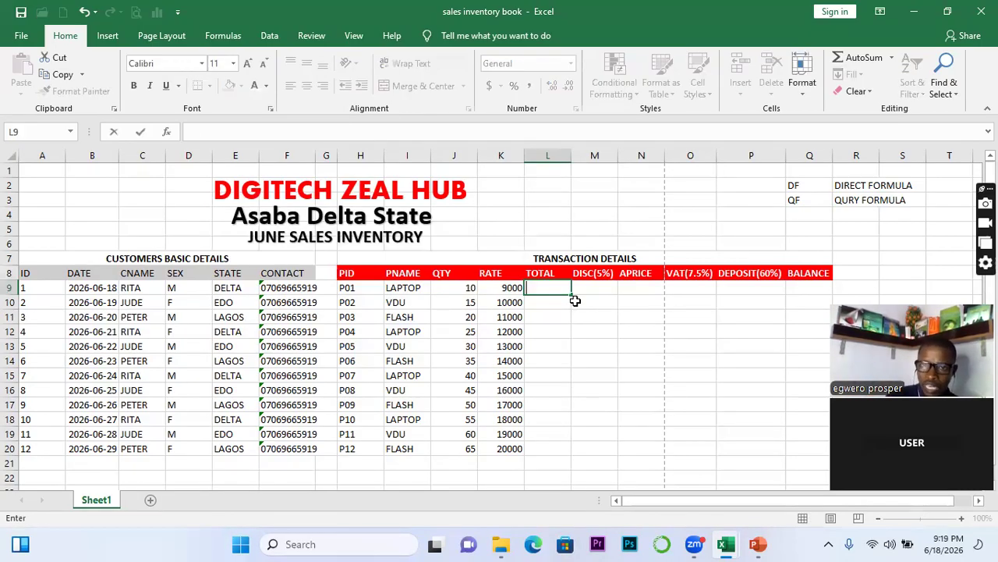
pyautogui.click(936, 186)
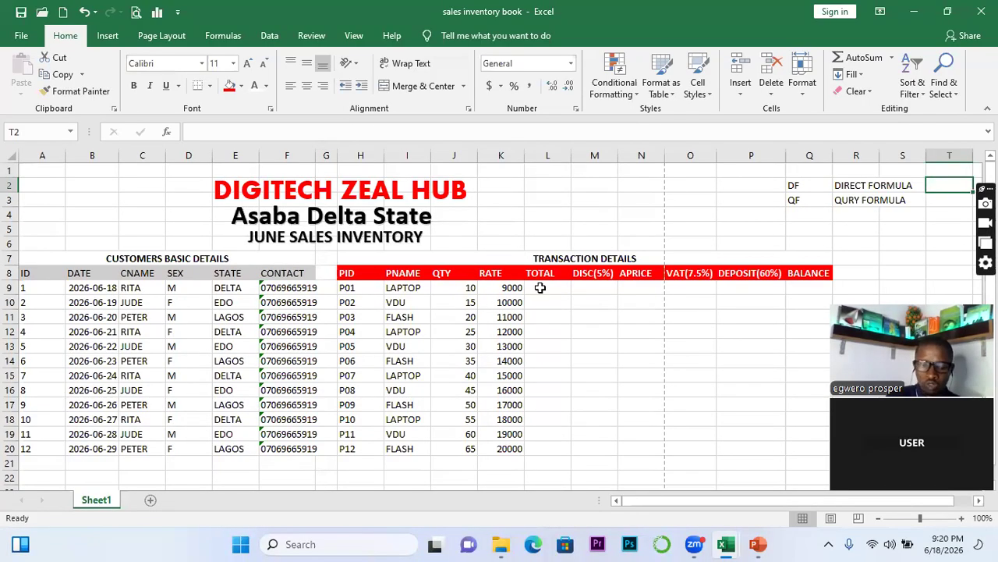
pyautogui.write('RATE')
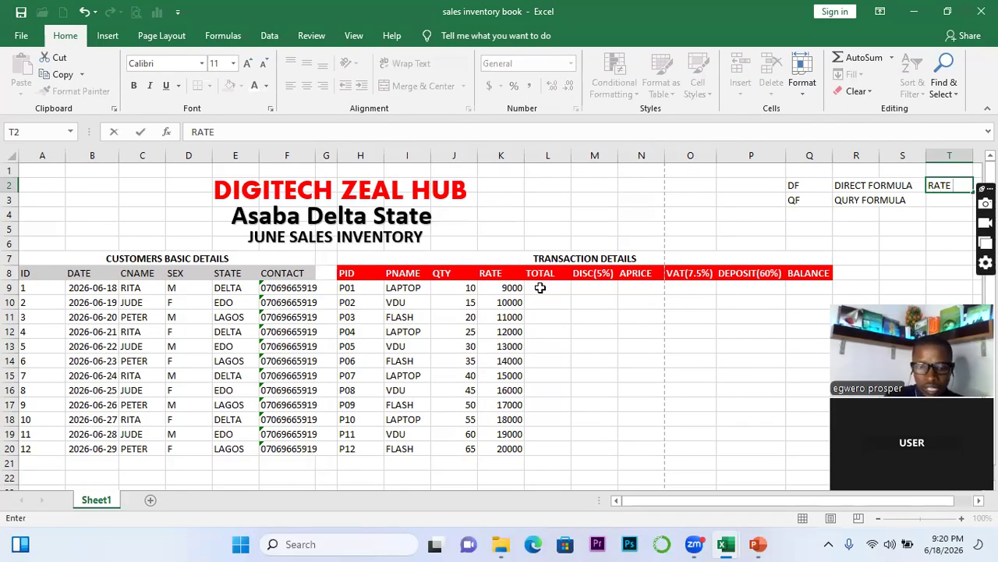
pyautogui.write(' *')
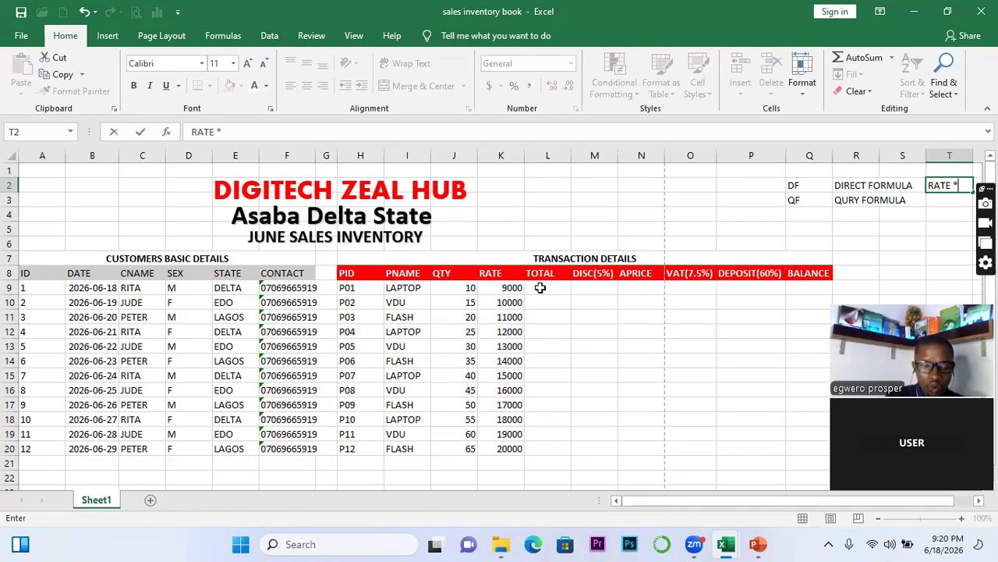
pyautogui.write('QTY')
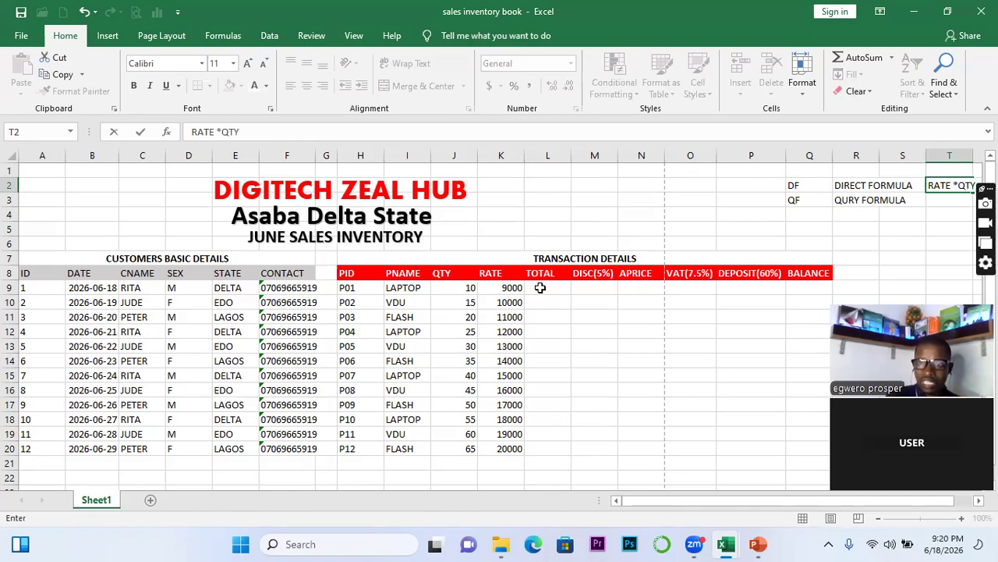
pyautogui.click(587, 310)
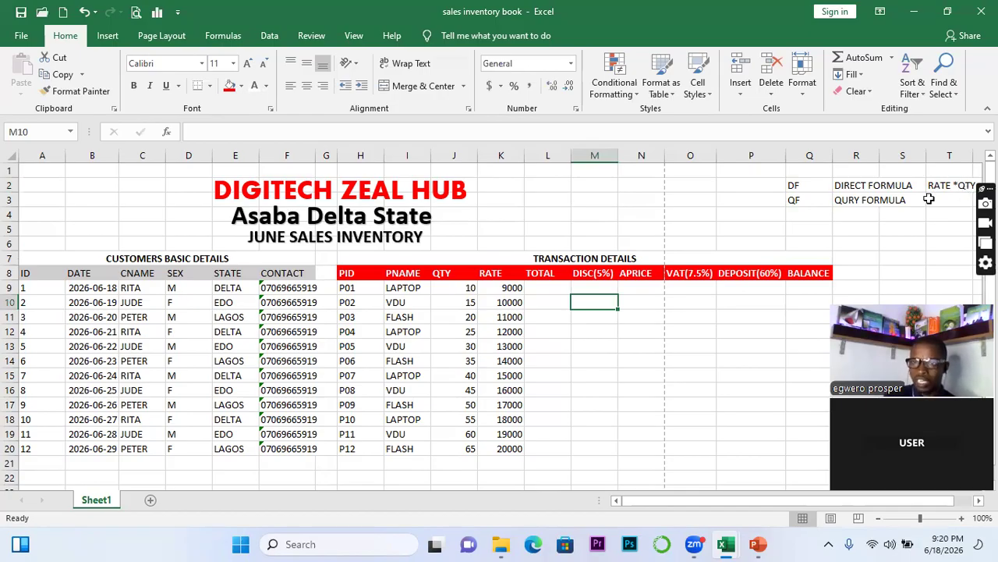
pyautogui.click(541, 287)
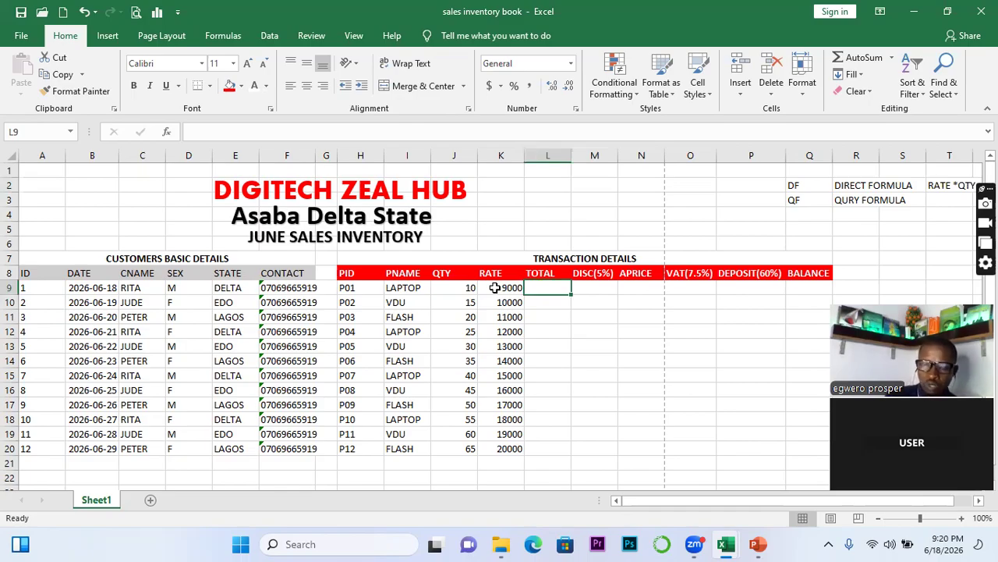
pyautogui.write('=')
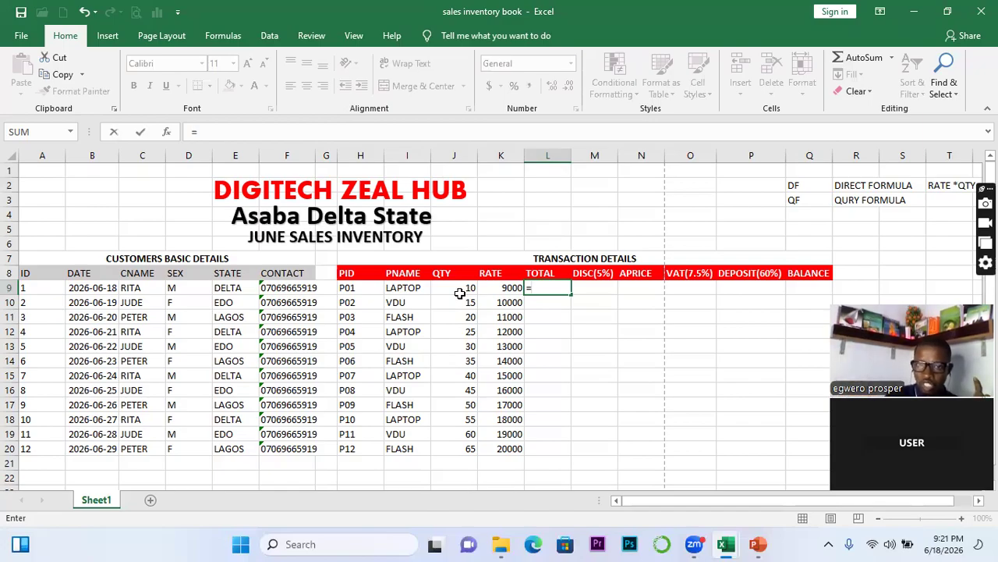
# Enter =K9*J9 in L9, giving a 90000 total, and fill it down to L20
pyautogui.click(494, 289)
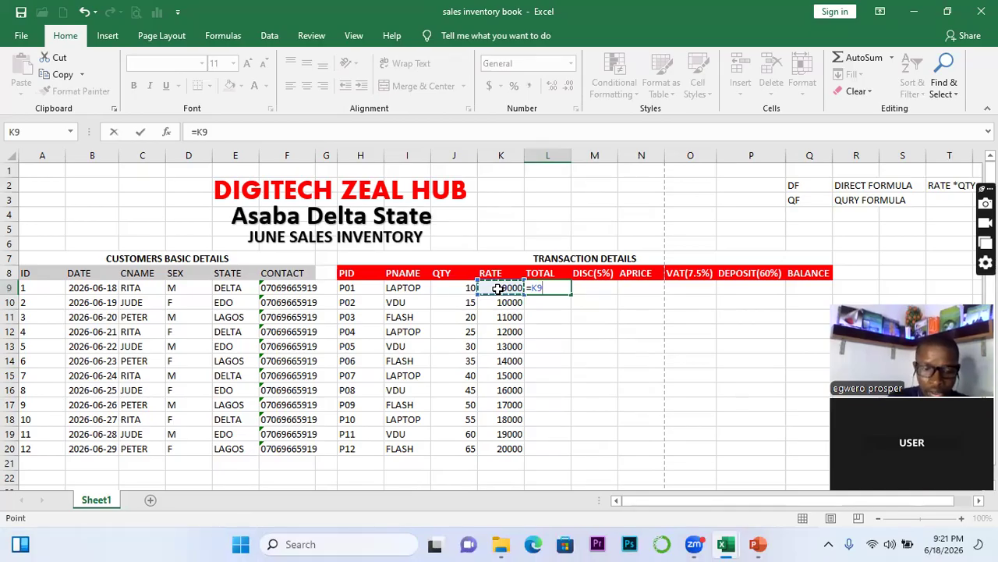
pyautogui.write('*')
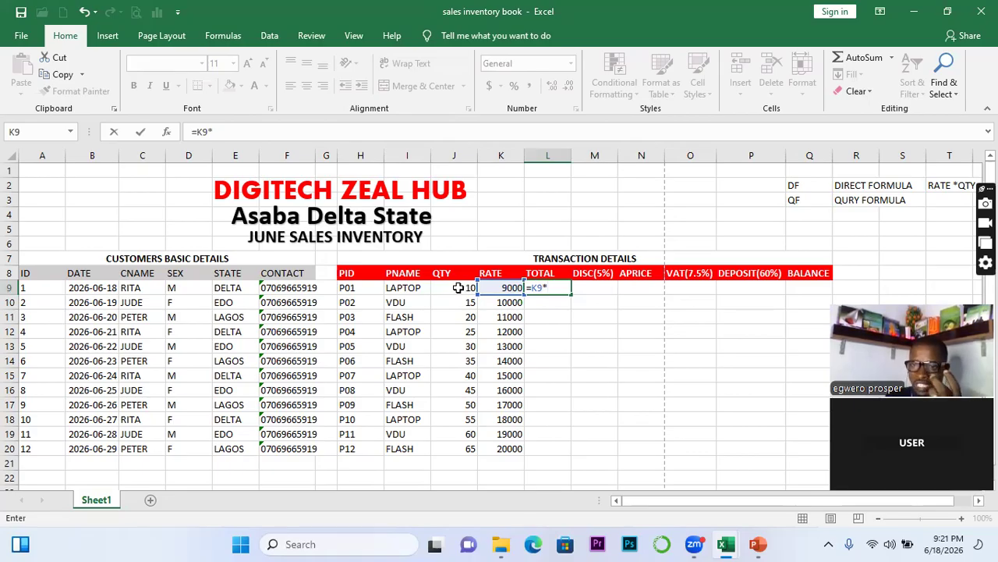
pyautogui.click(458, 288)
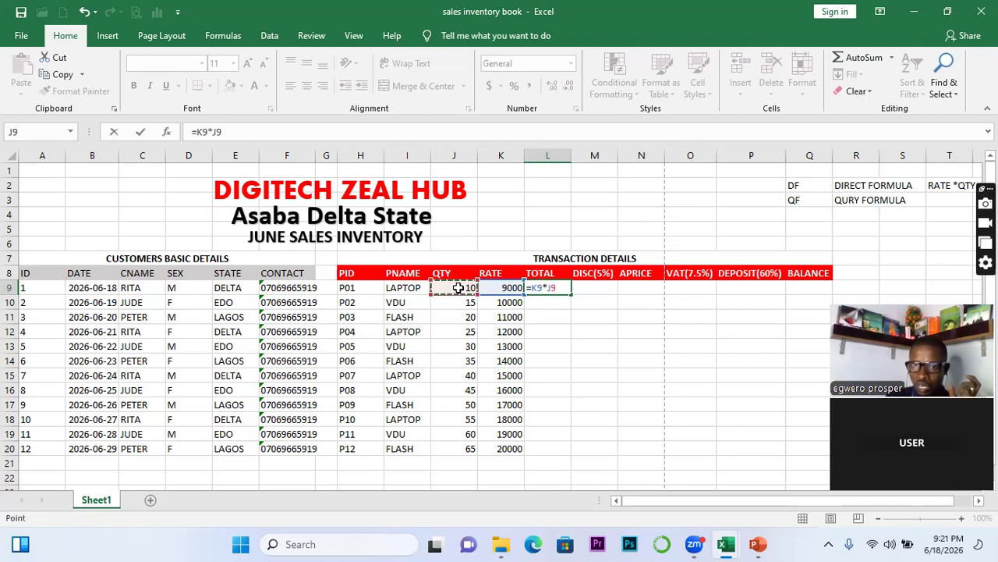
pyautogui.press('Return')
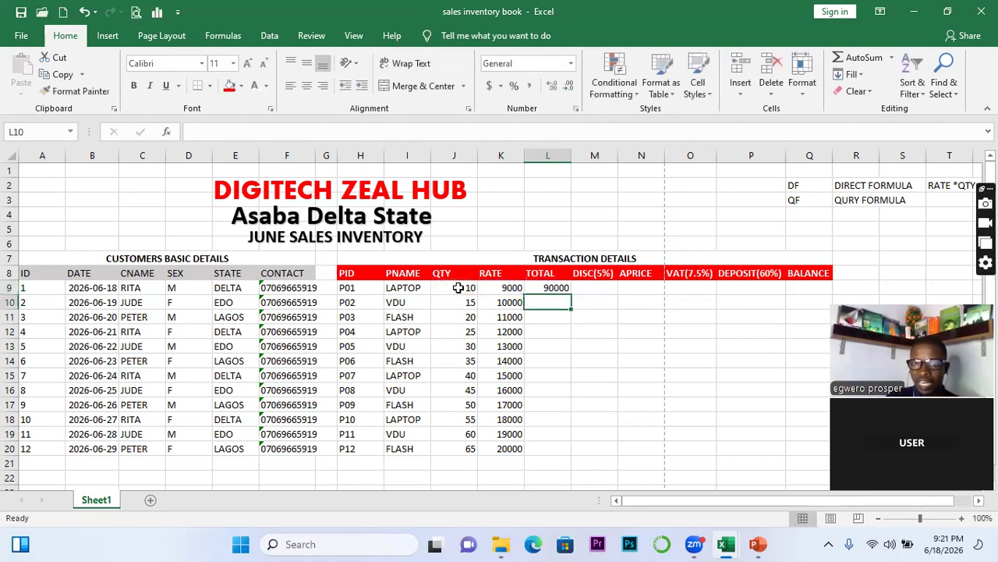
pyautogui.click(566, 290)
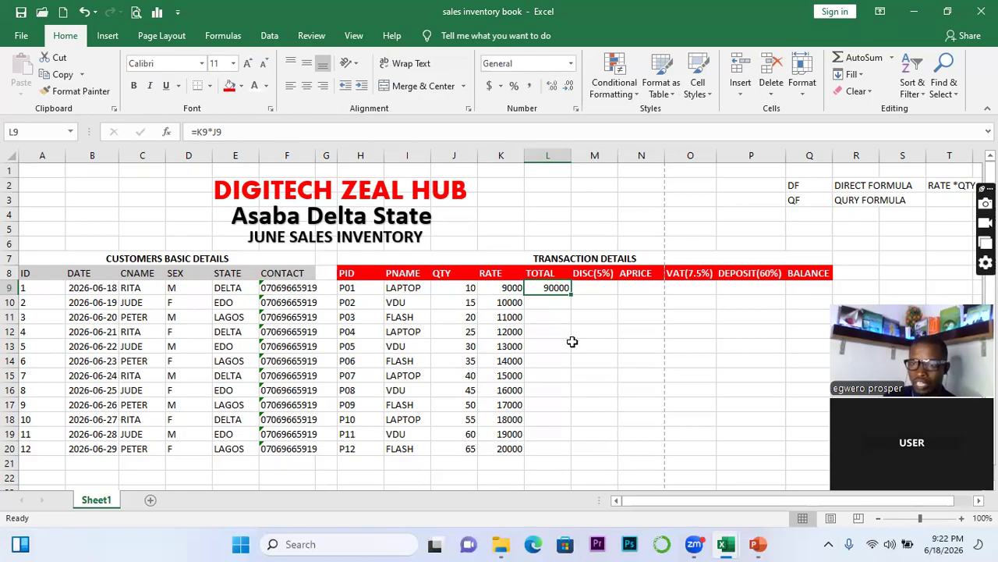
pyautogui.doubleClick(571, 294)
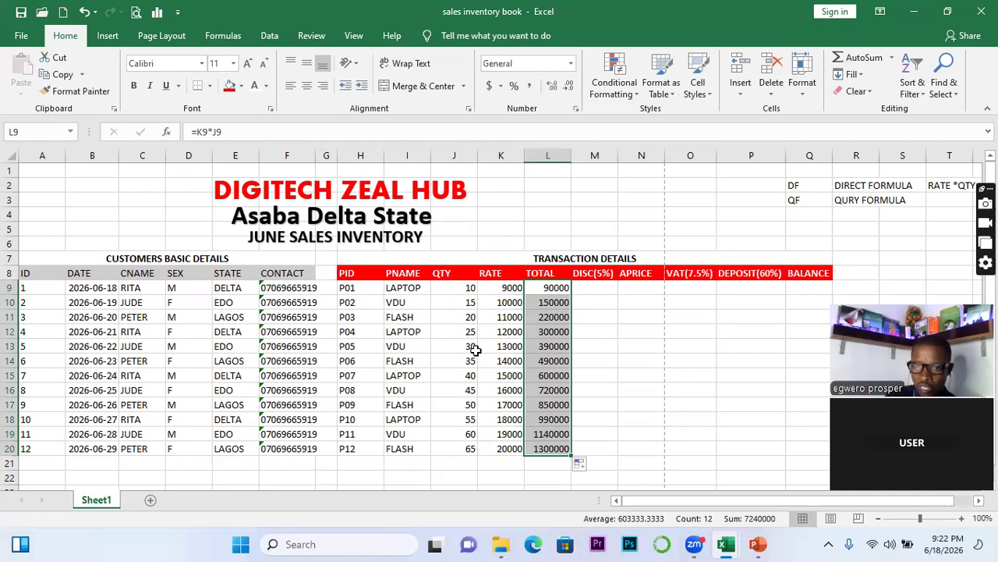
# Enter =5%*L9 in M9 and fill it down to M20, giving discounts 4500 to 65000
pyautogui.click(586, 297)
pyautogui.click(579, 288)
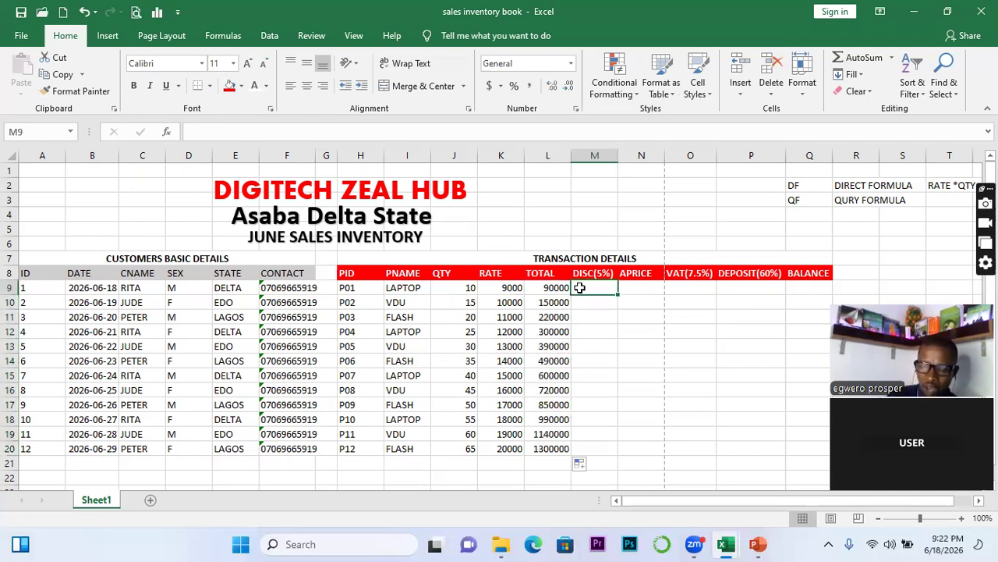
pyautogui.write('=5')
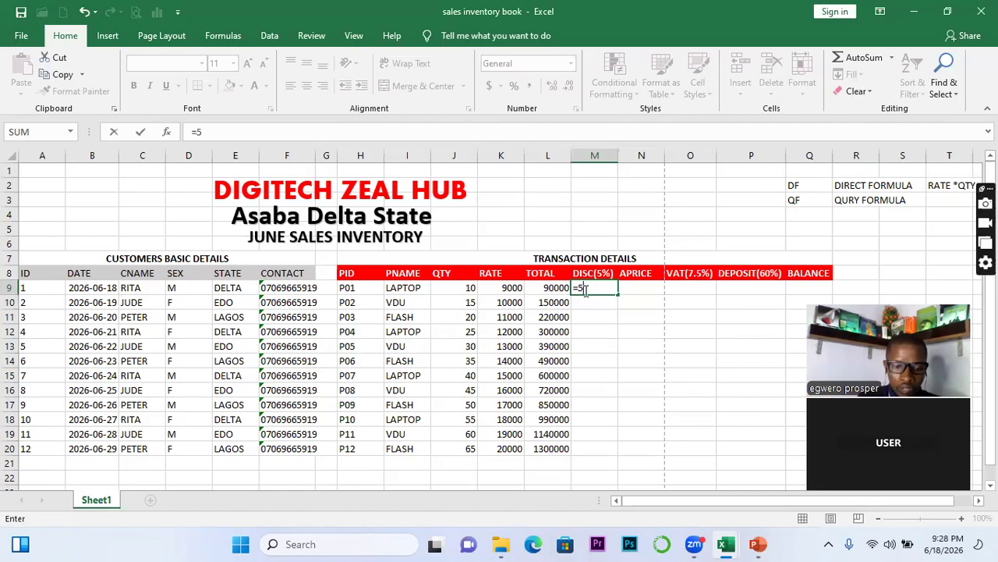
pyautogui.write('%')
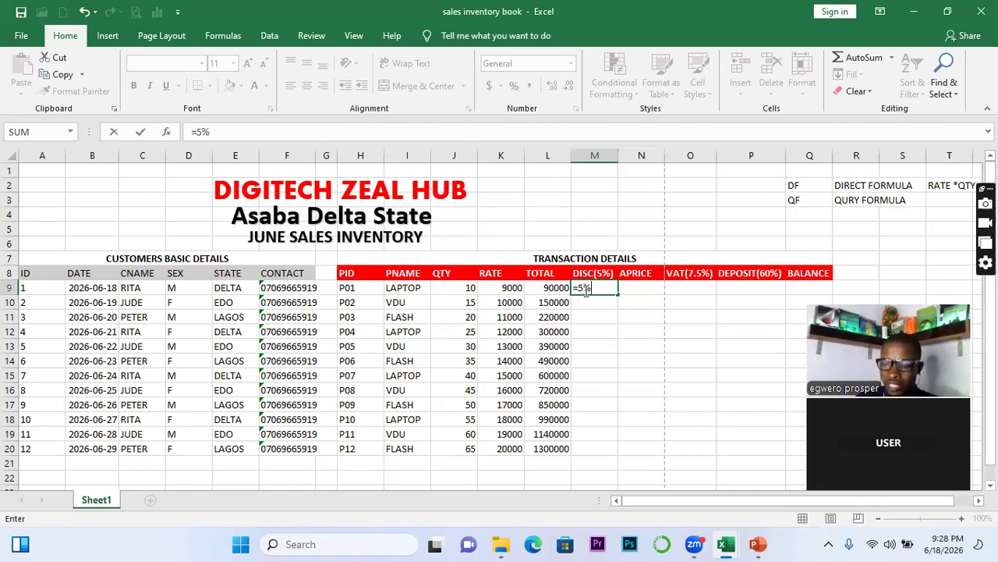
pyautogui.write('*')
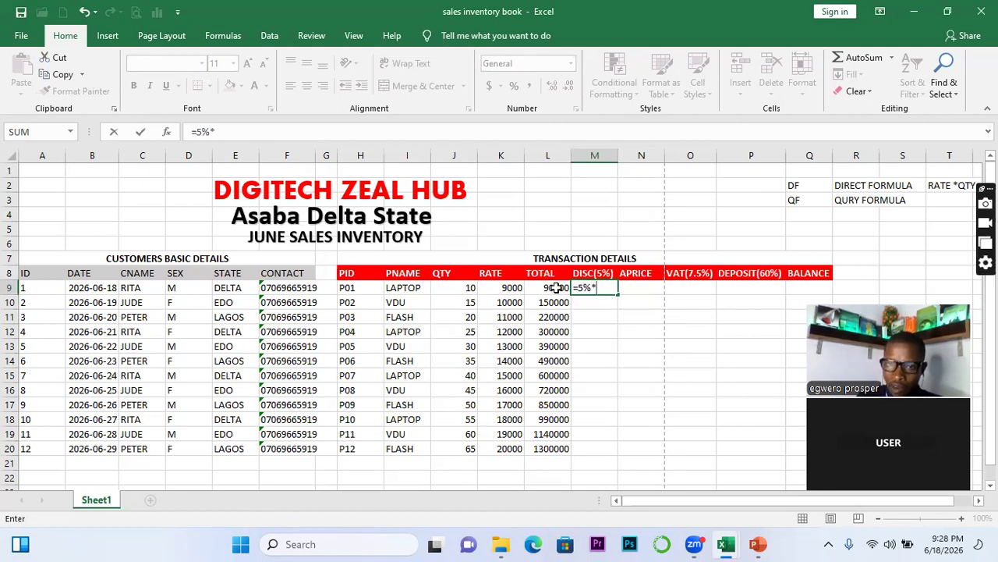
pyautogui.click(555, 288)
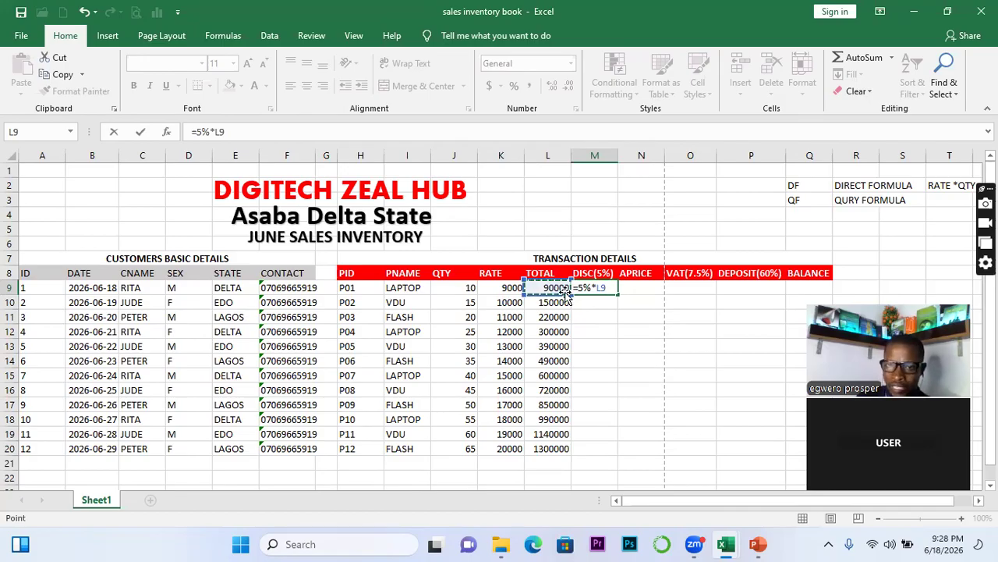
pyautogui.press('Return')
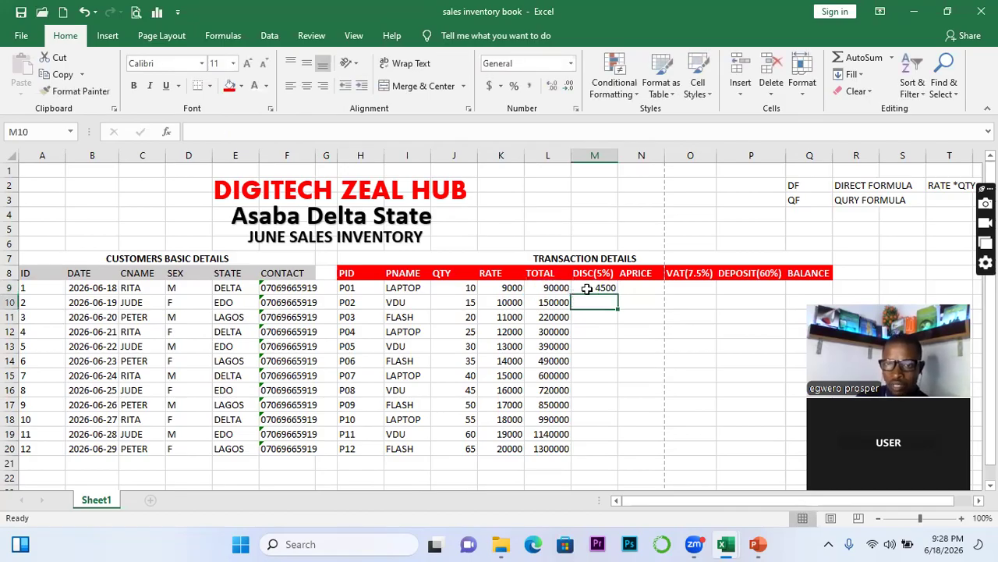
pyautogui.click(613, 287)
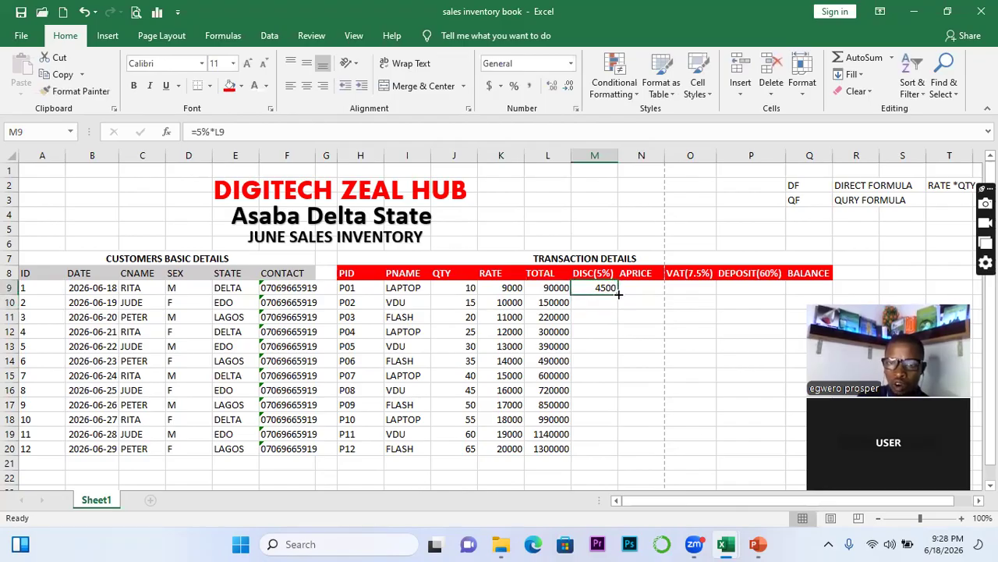
pyautogui.doubleClick(618, 293)
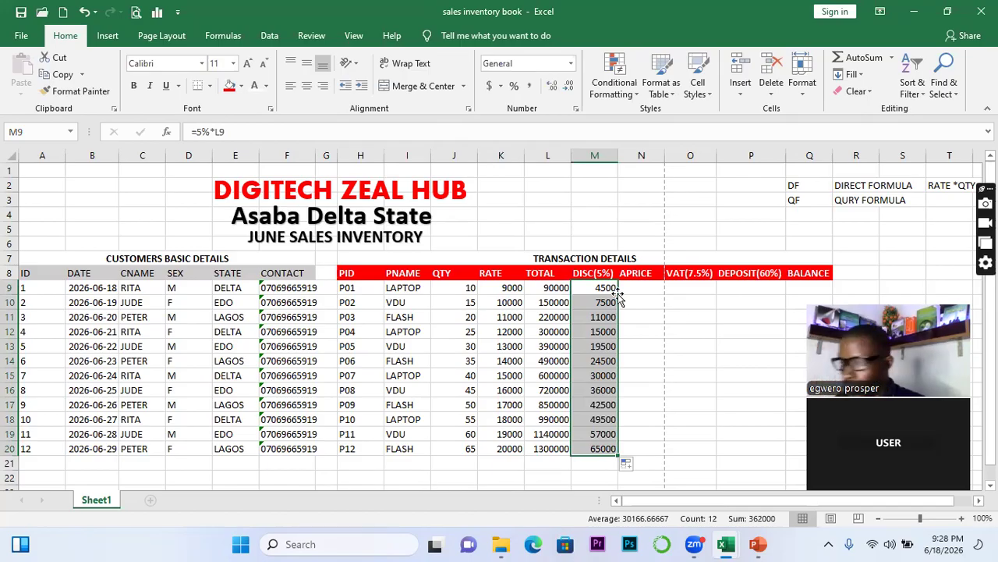
pyautogui.click(656, 289)
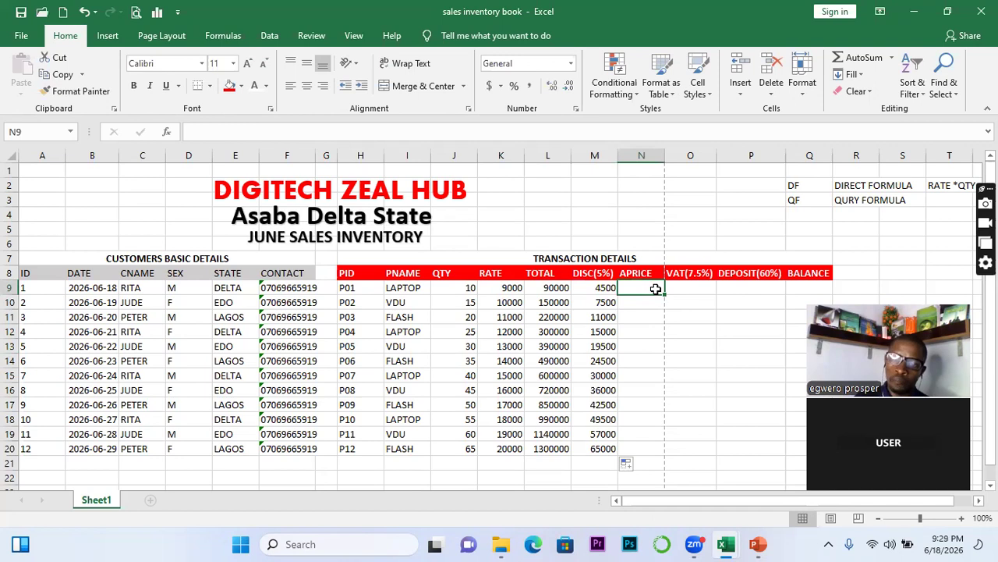
# Enter =L9-M9 in N9 (85500) and copy it down the APRICE column to N20
pyautogui.click(605, 286)
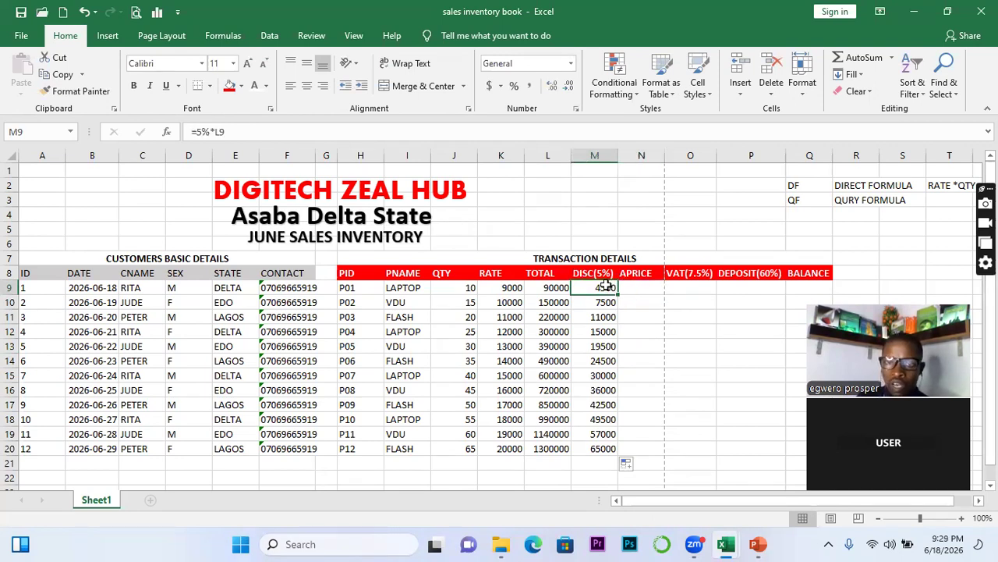
pyautogui.click(563, 287)
pyautogui.click(641, 286)
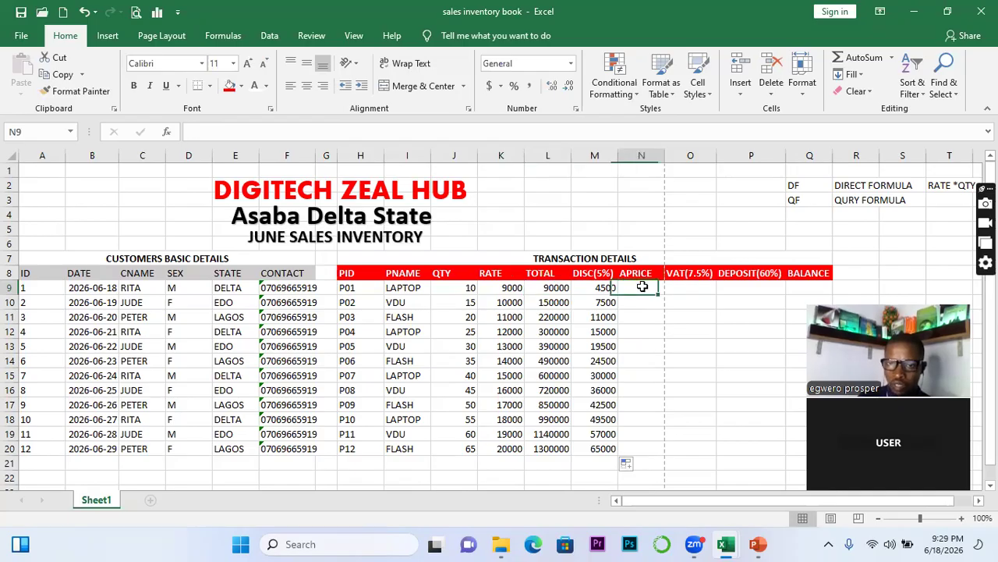
pyautogui.write('=')
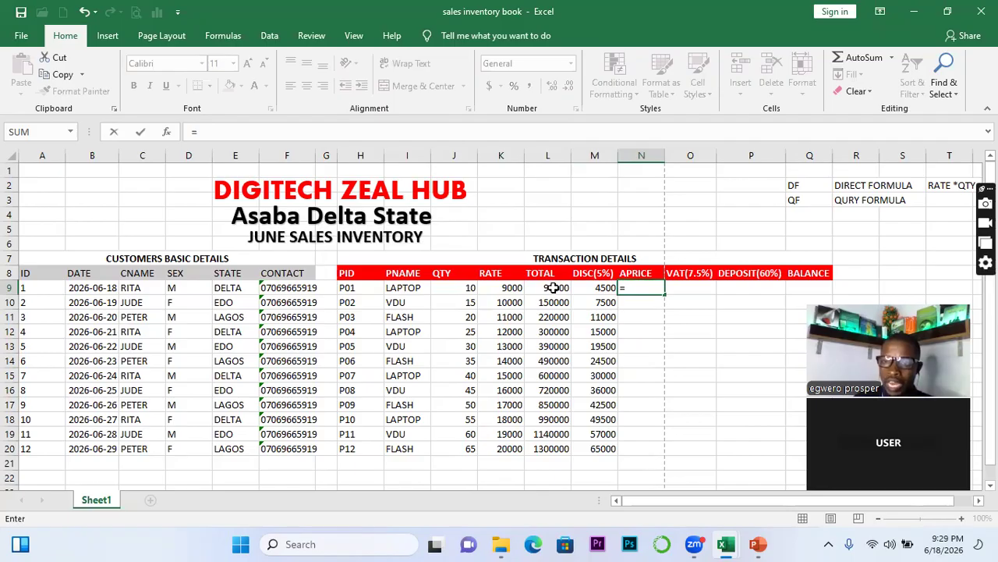
pyautogui.click(552, 288)
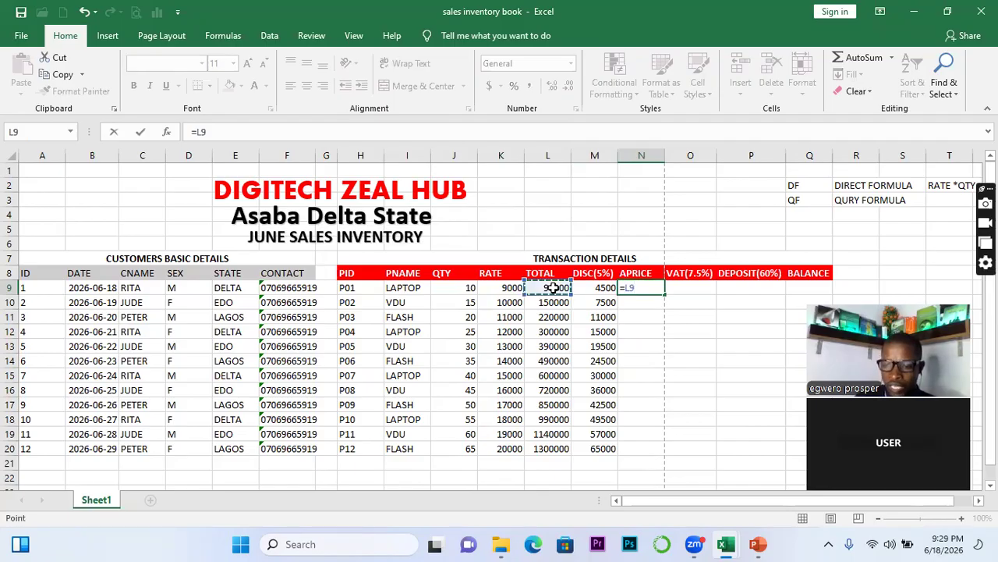
pyautogui.write('-')
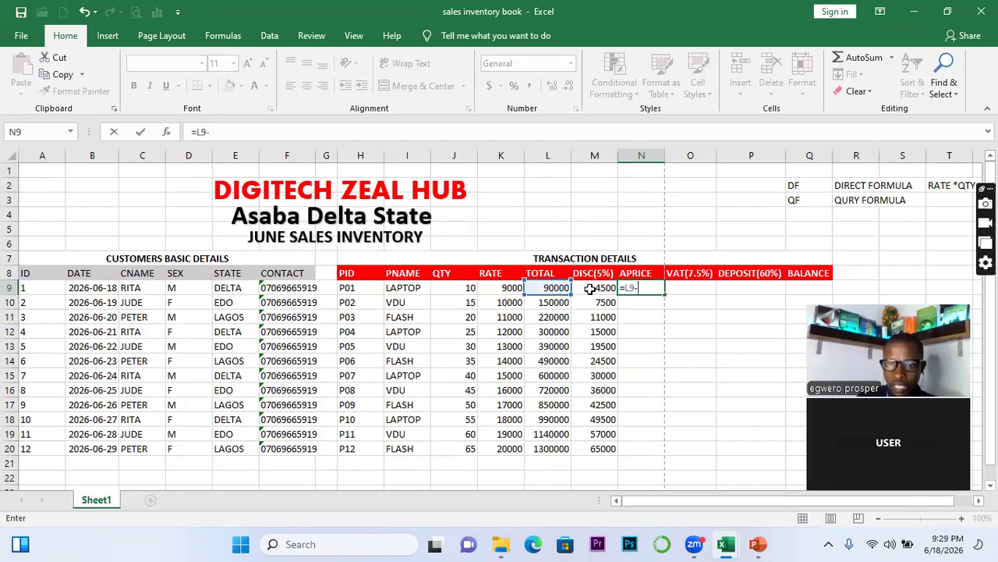
pyautogui.click(596, 288)
pyautogui.press('Return')
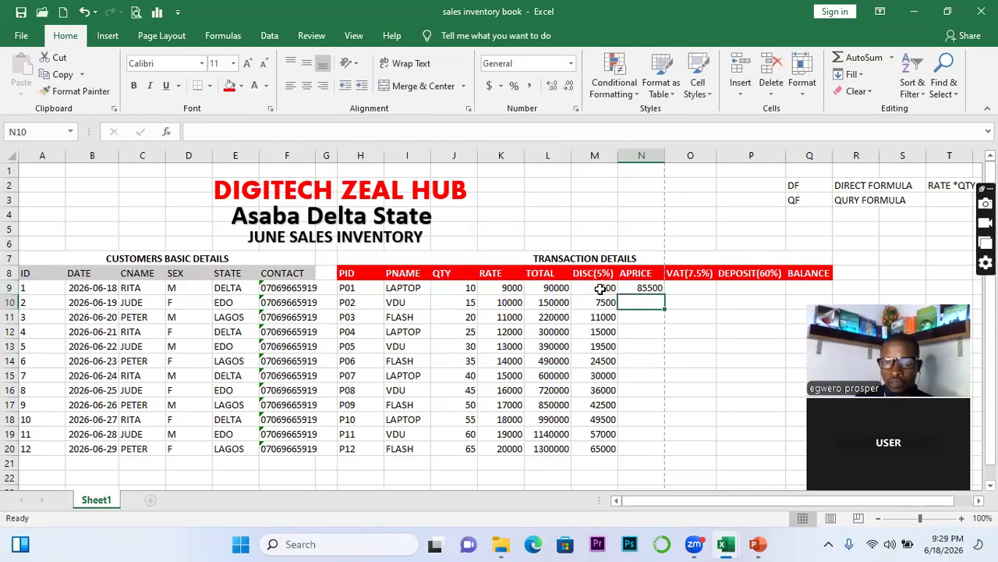
pyautogui.click(657, 288)
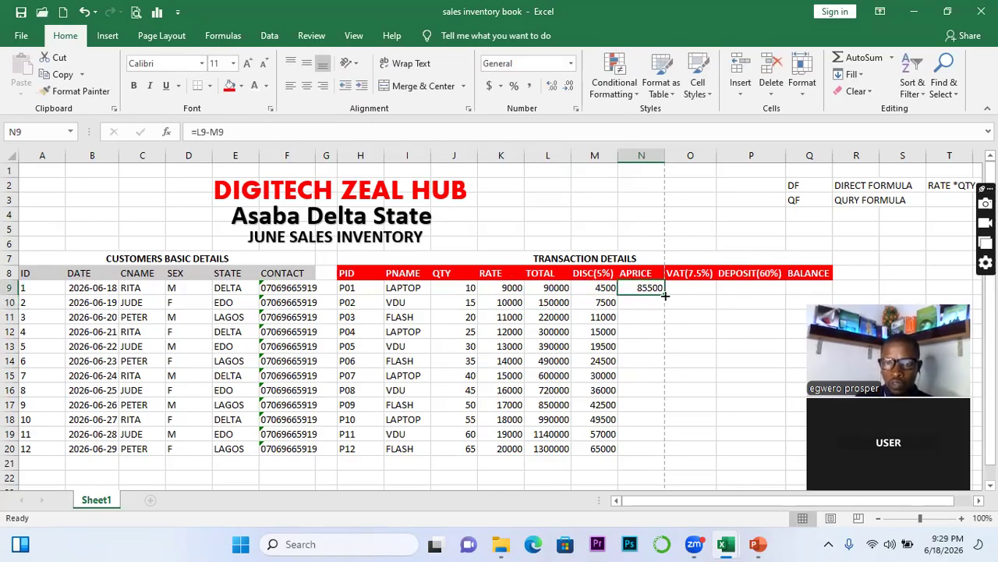
pyautogui.doubleClick(664, 294)
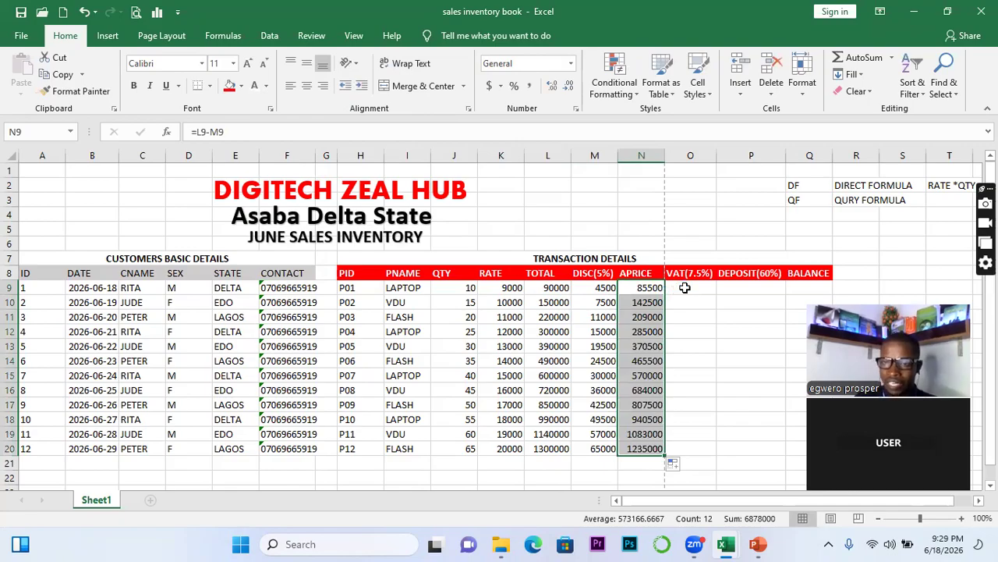
# Enter =7.5%*N9 in O9 and fill it down to O20, giving VAT 6412.5 to 92625
pyautogui.click(684, 288)
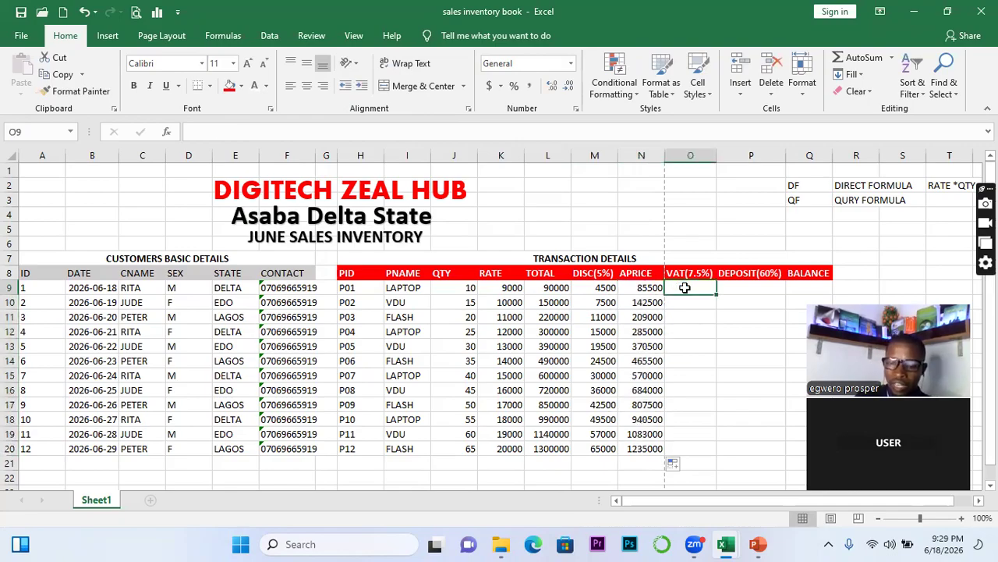
pyautogui.write('=')
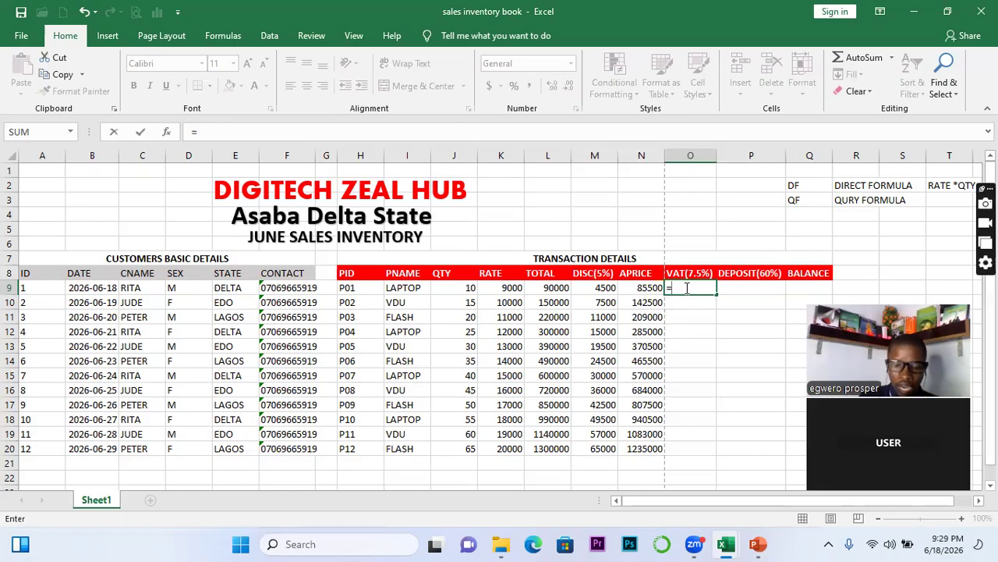
pyautogui.write('7.')
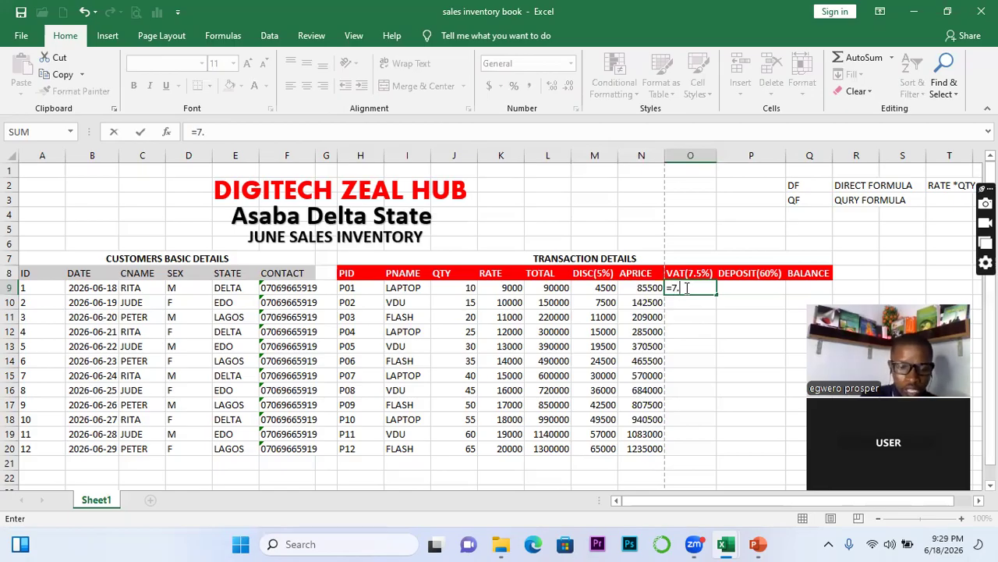
pyautogui.write('5%')
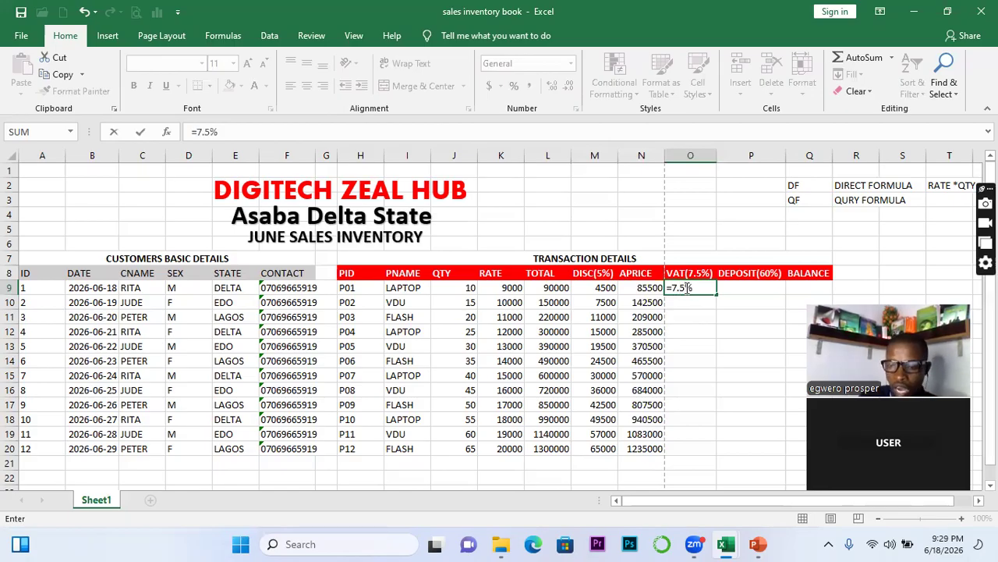
pyautogui.write('*')
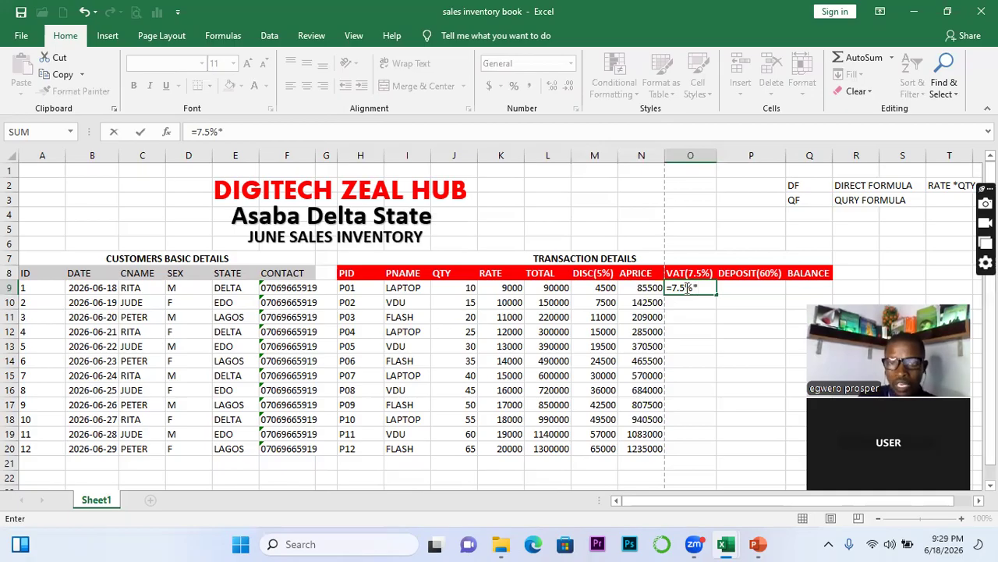
pyautogui.click(647, 288)
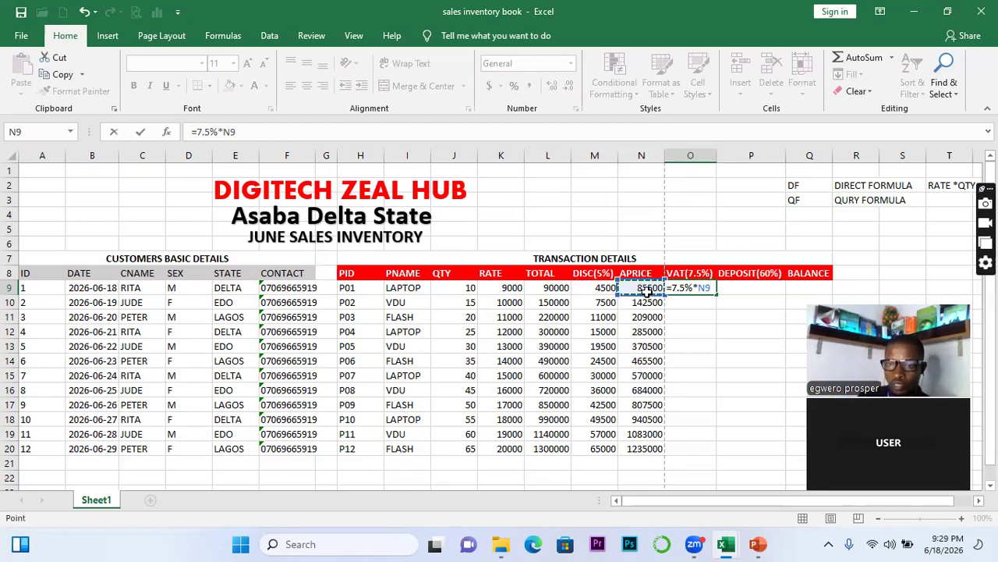
pyautogui.press('Return')
pyautogui.click(702, 288)
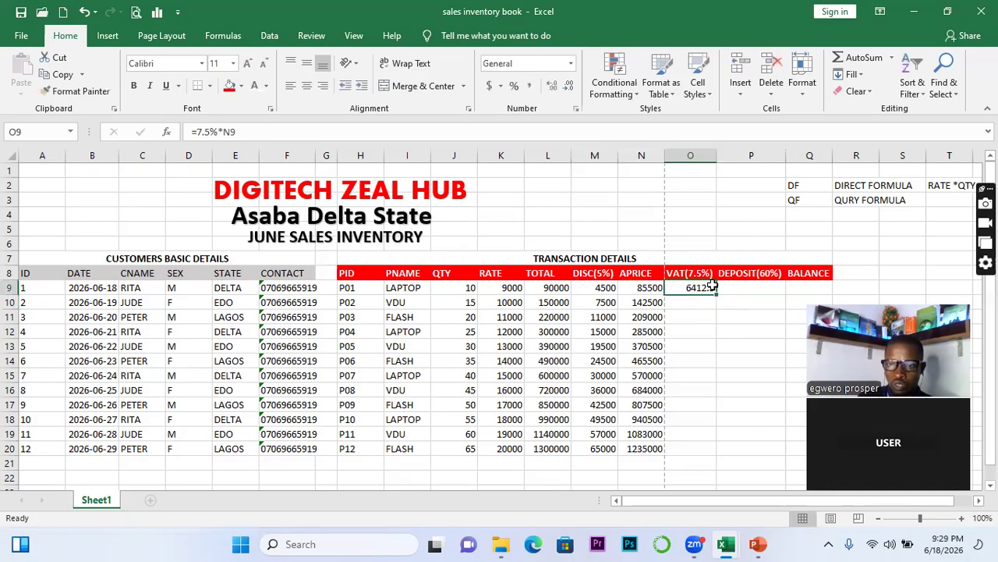
pyautogui.doubleClick(716, 294)
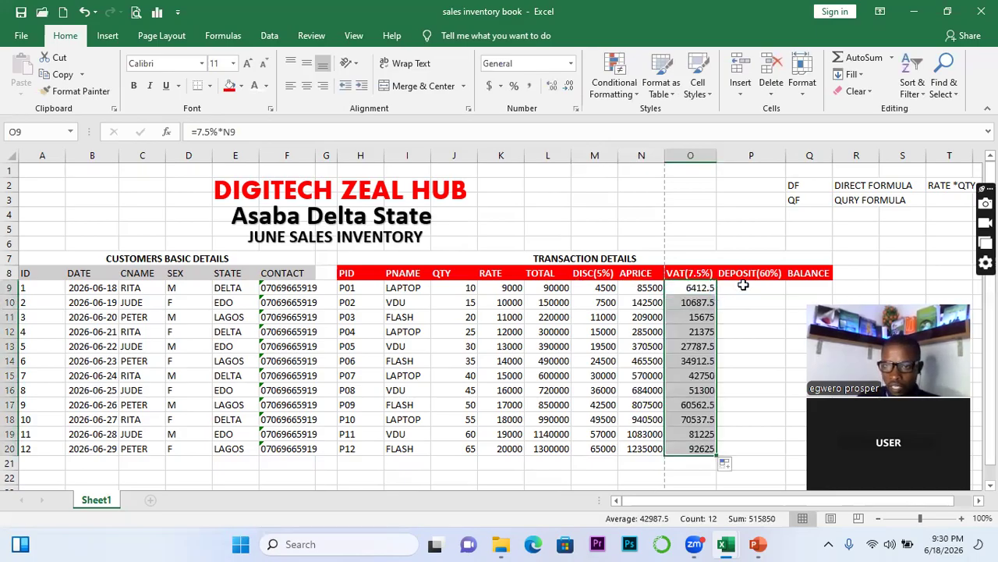
pyautogui.click(744, 287)
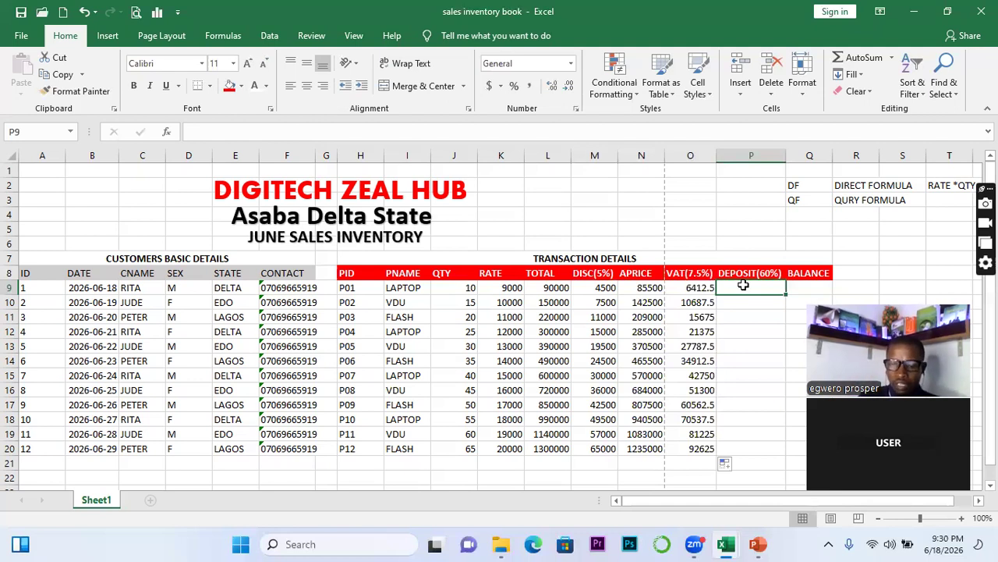
# Enter =60%*N9 in P9 and fill it down to P20, giving deposits 51300 to 741000
pyautogui.write('=60')
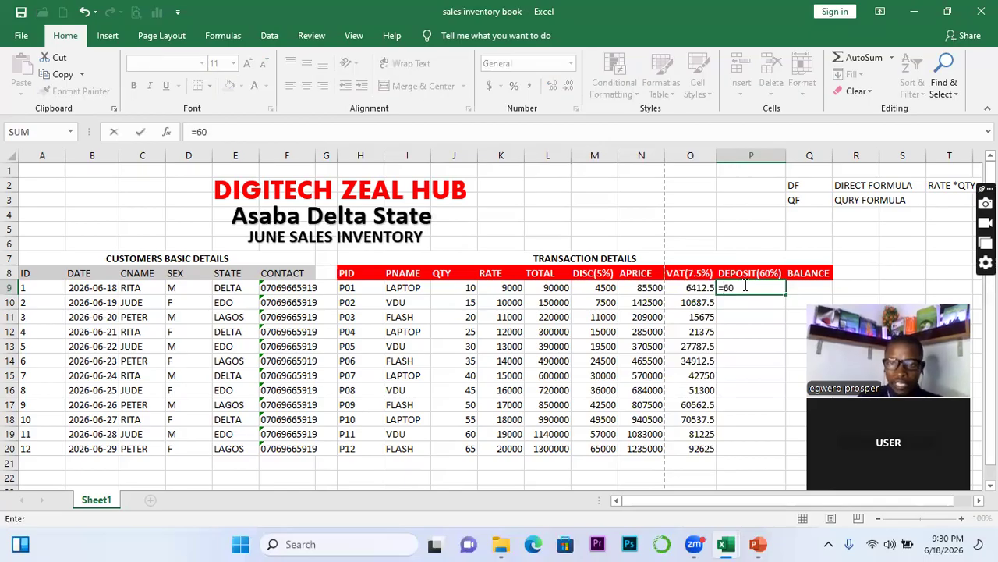
pyautogui.write('%*')
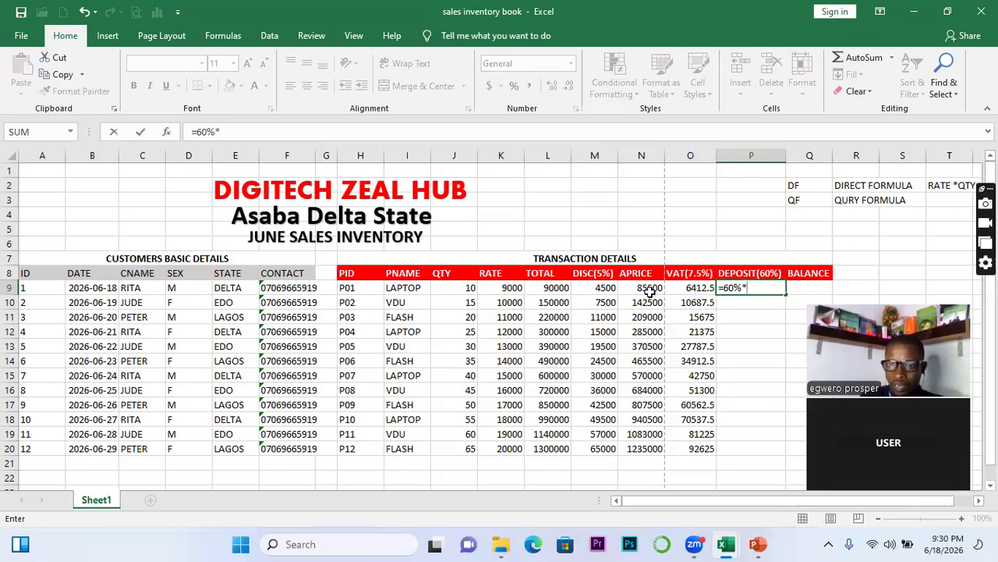
pyautogui.click(651, 290)
pyautogui.press('Return')
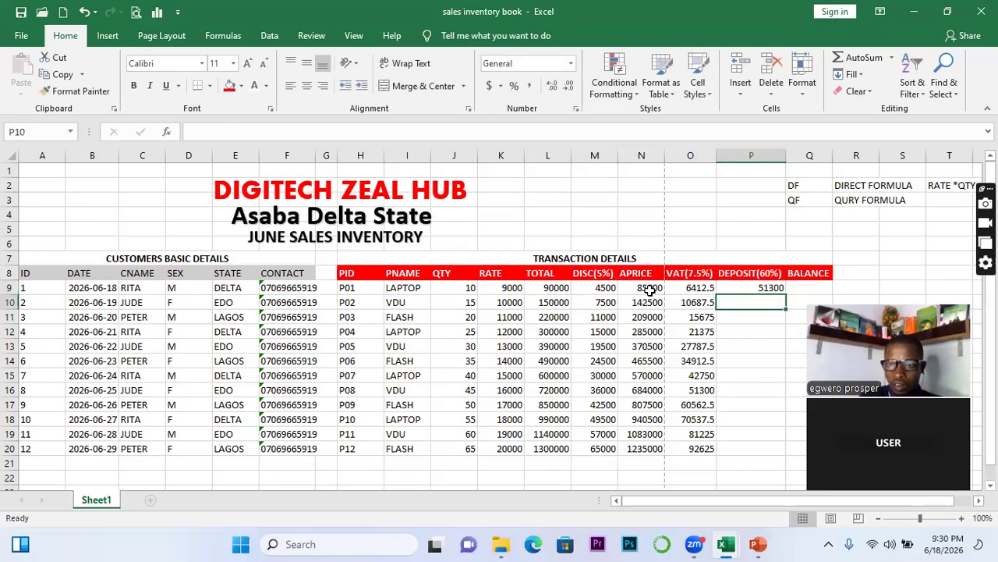
pyautogui.click(760, 288)
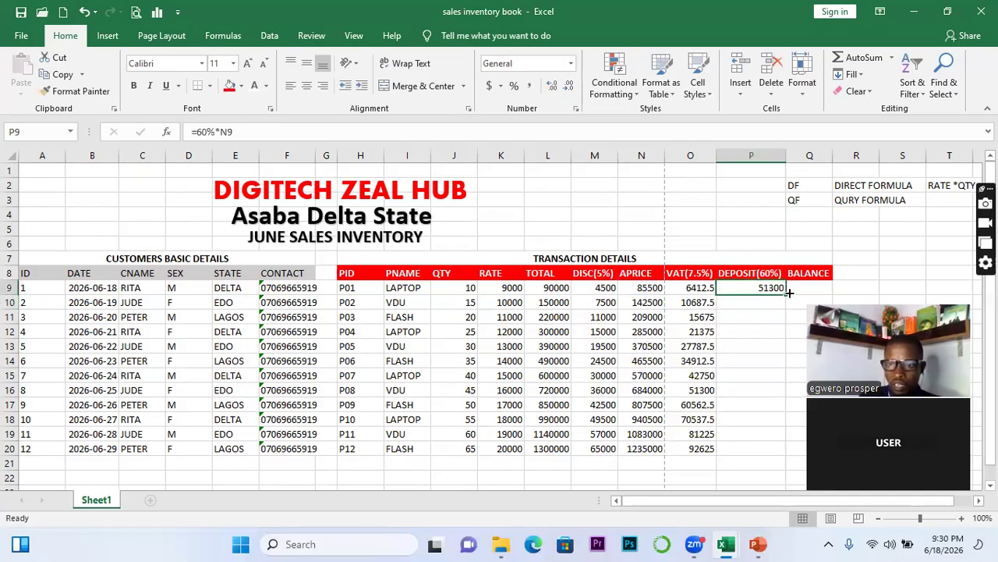
pyautogui.doubleClick(789, 292)
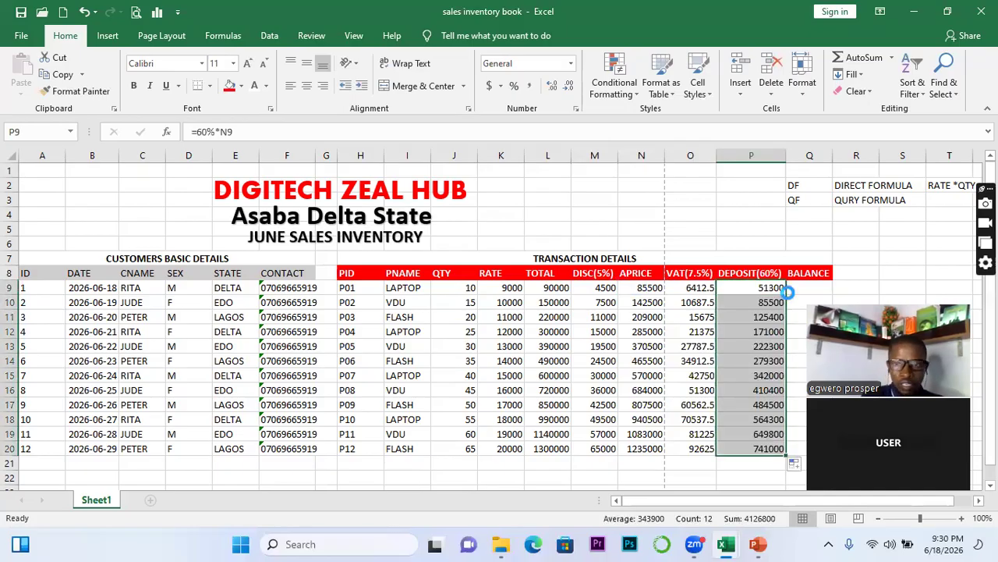
pyautogui.click(802, 290)
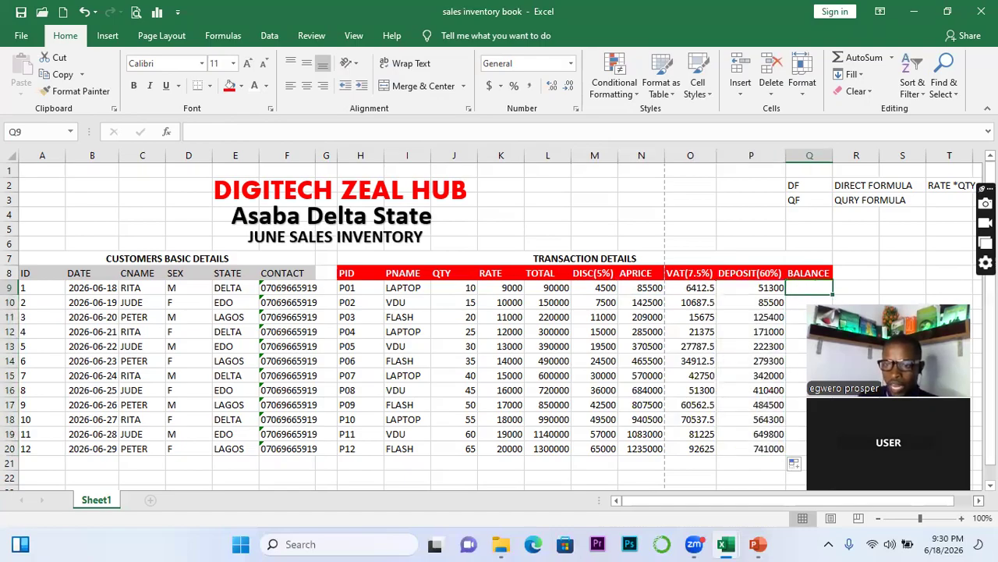
# Enter =N9+O9-P9 in Q9 and fill it down to Q20, giving balances 40612.5 to 586625
pyautogui.click(979, 500)
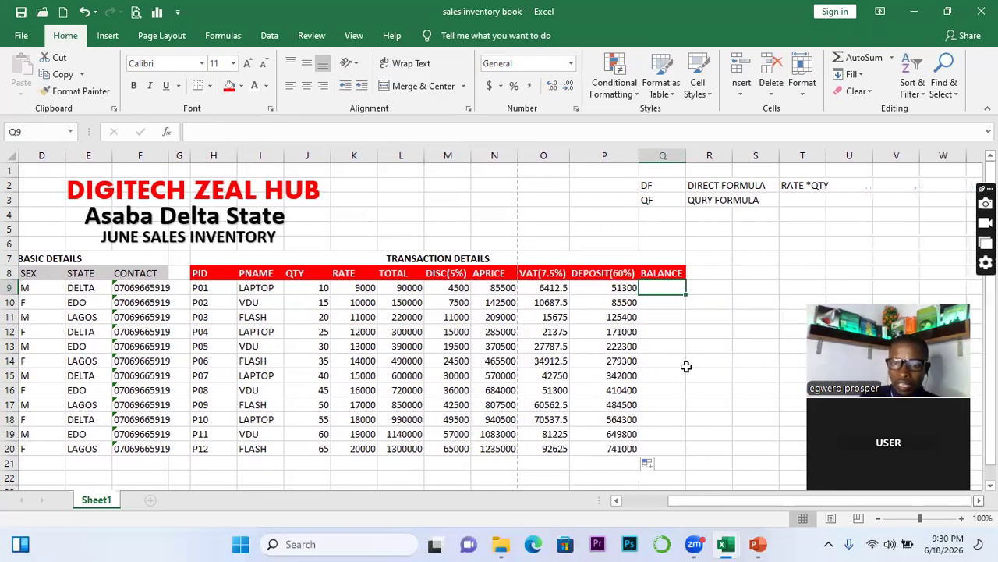
pyautogui.write('=')
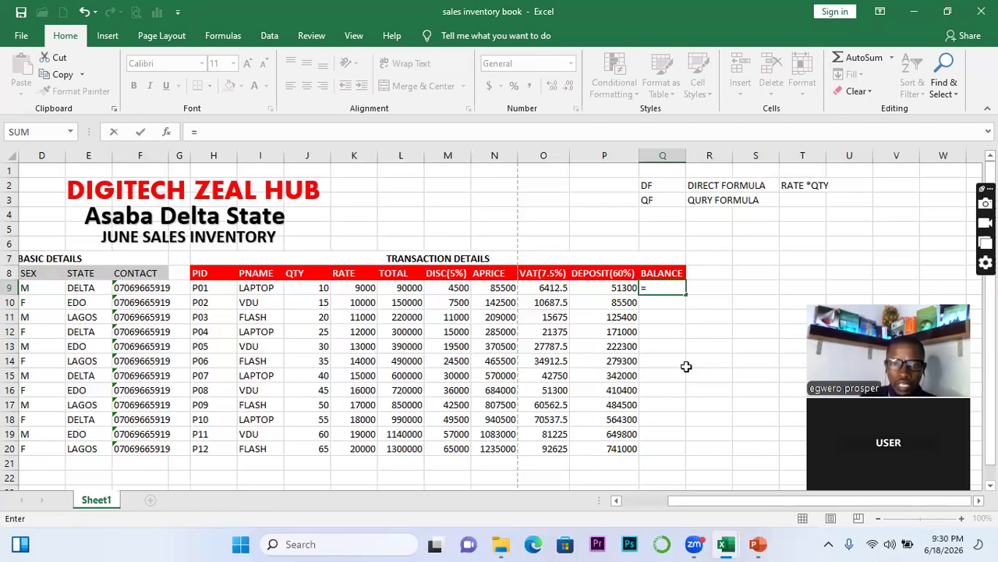
pyautogui.click(493, 287)
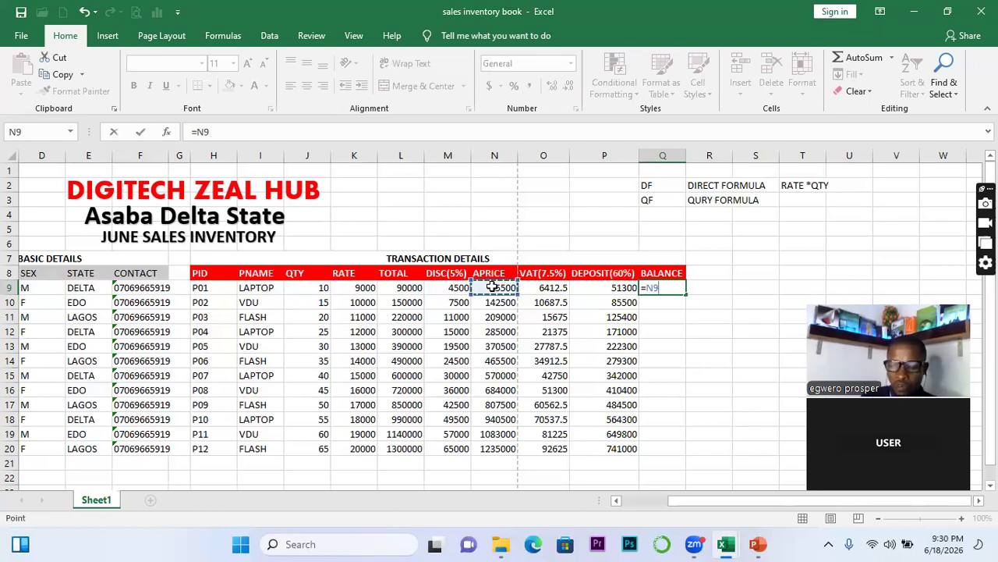
pyautogui.write('=')
pyautogui.press('BackSpace')
pyautogui.write('+')
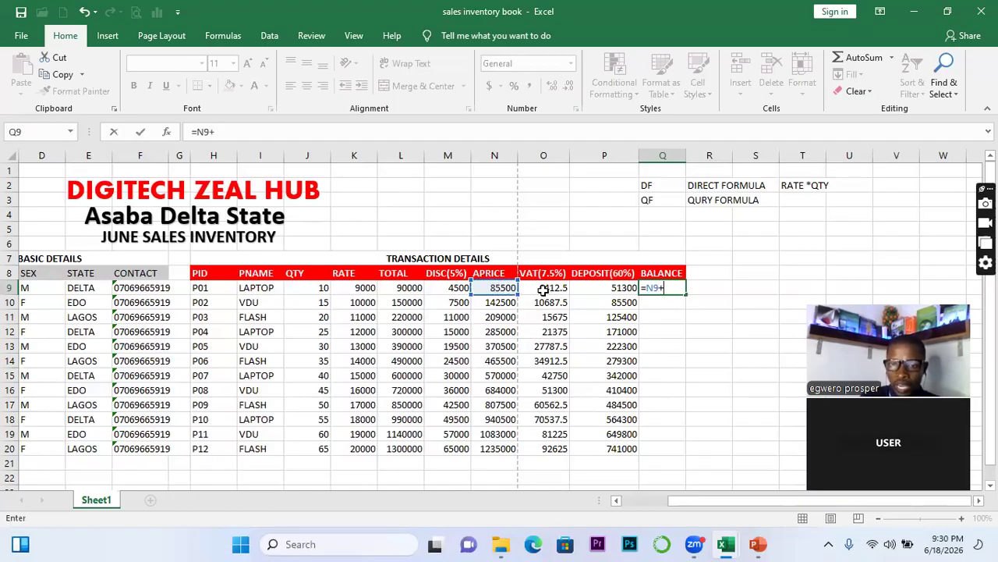
pyautogui.click(543, 287)
pyautogui.write('-')
pyautogui.click(604, 290)
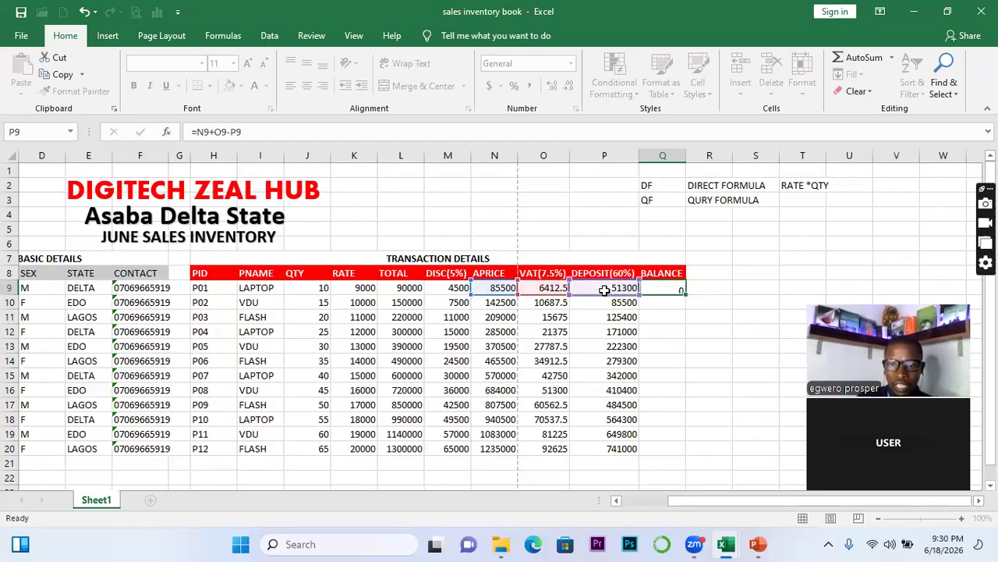
pyautogui.press('Return')
pyautogui.click(680, 288)
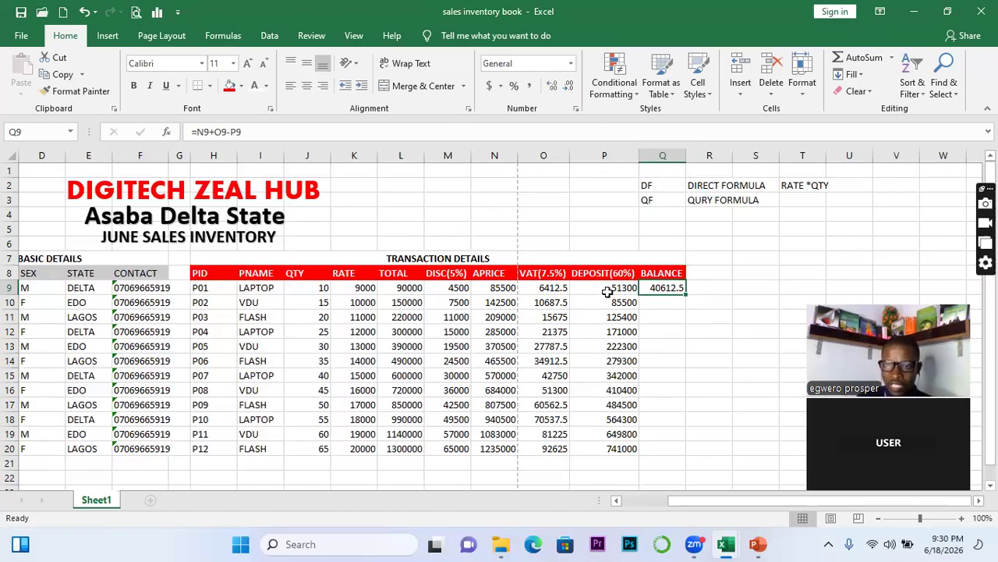
pyautogui.doubleClick(685, 296)
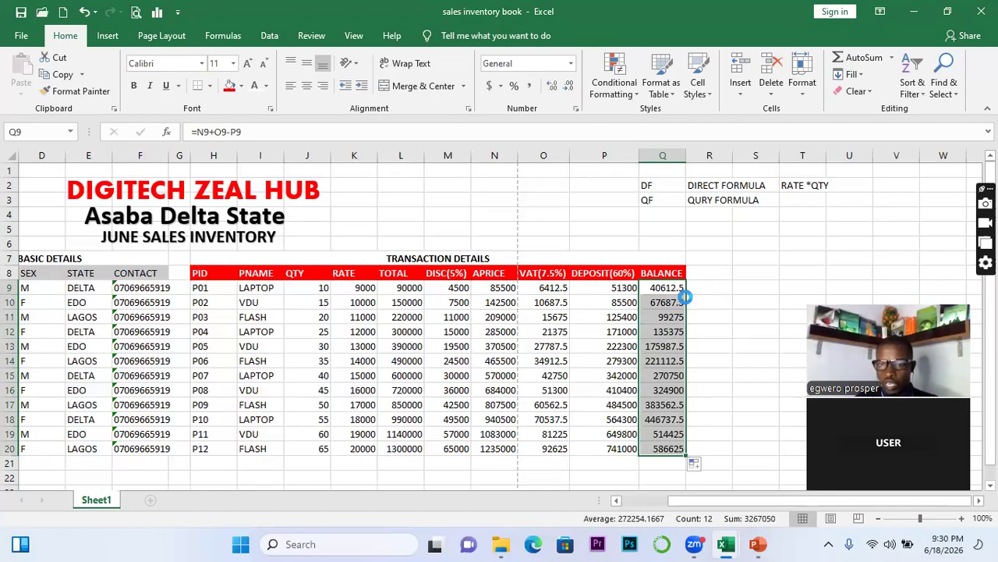
# Scroll the sheet and check the APRICE formula in row 15
pyautogui.moveTo(709, 500); pyautogui.dragTo(663, 500)
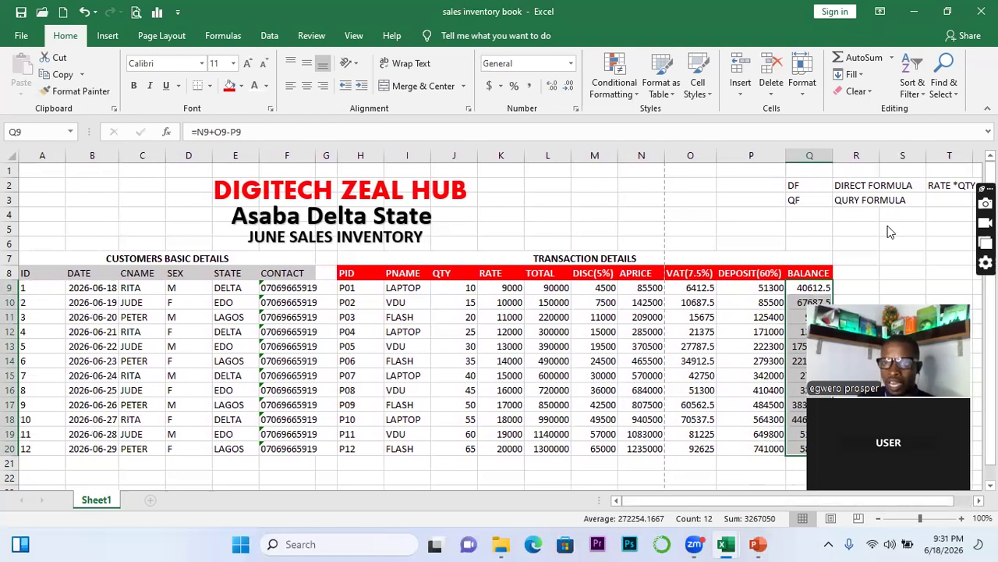
pyautogui.moveTo(879, 477); pyautogui.dragTo(890, 231)
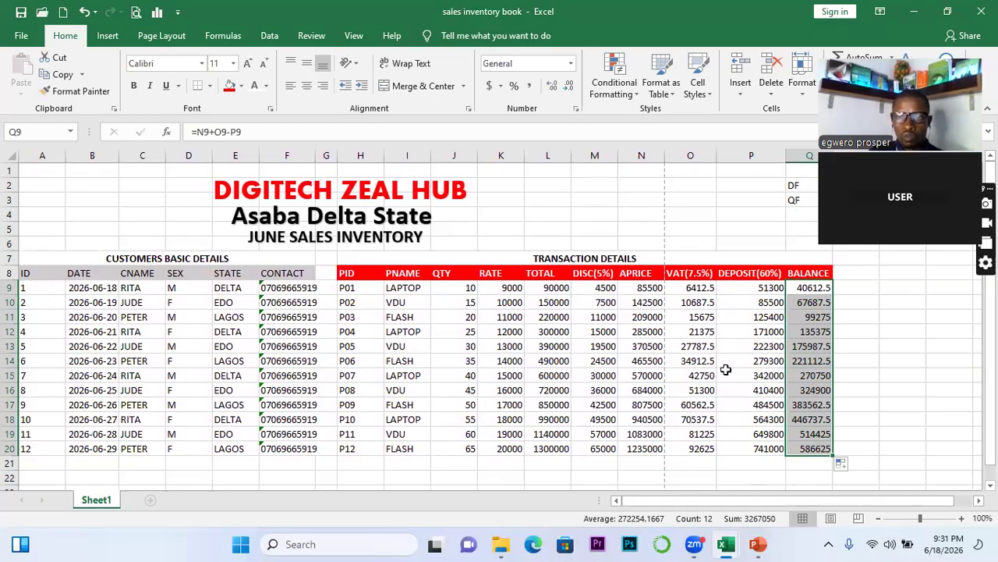
pyautogui.click(640, 376)
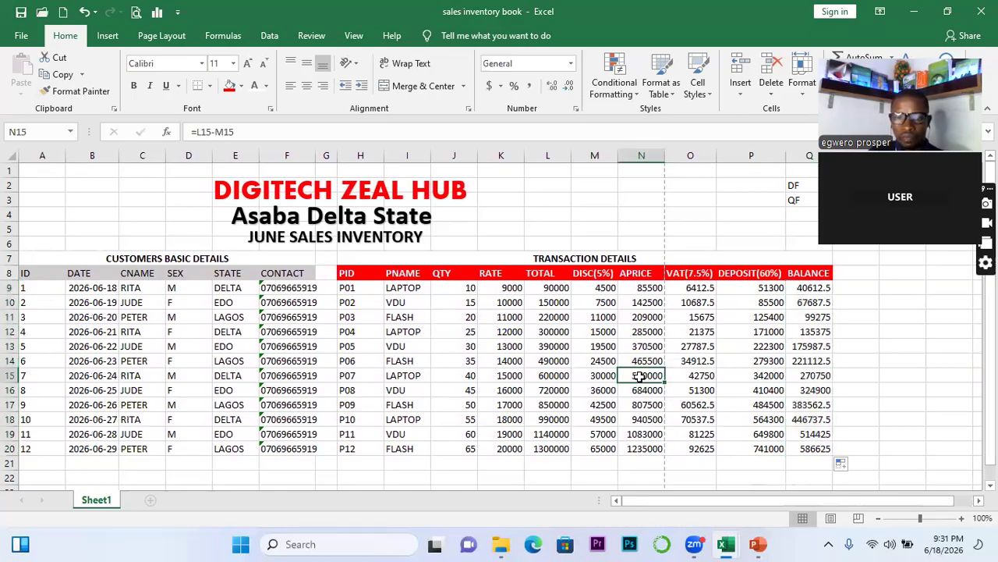
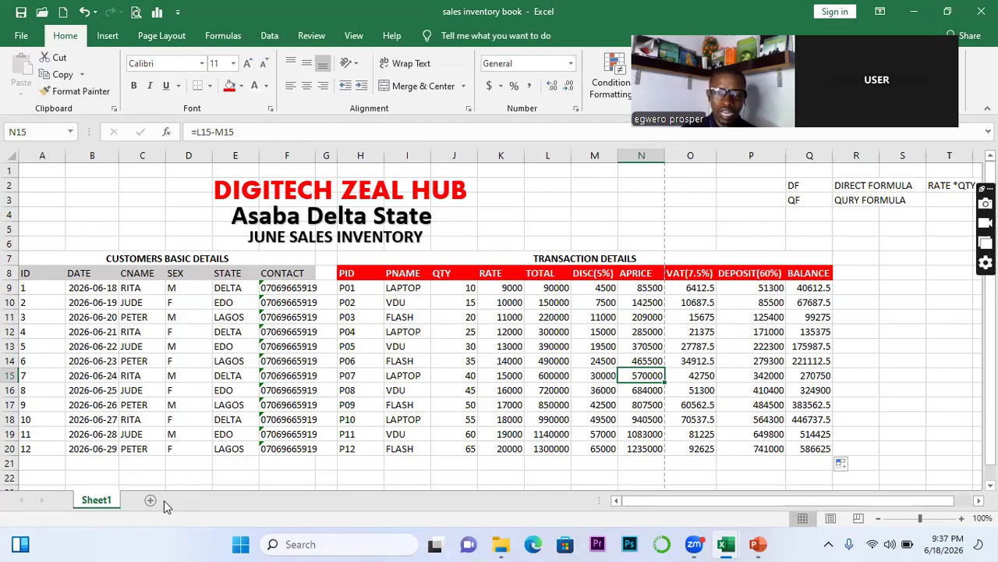
# Rename Sheet1 to 'database', add a blank Sheet2, and go back to the database tab
pyautogui.doubleClick(107, 501)
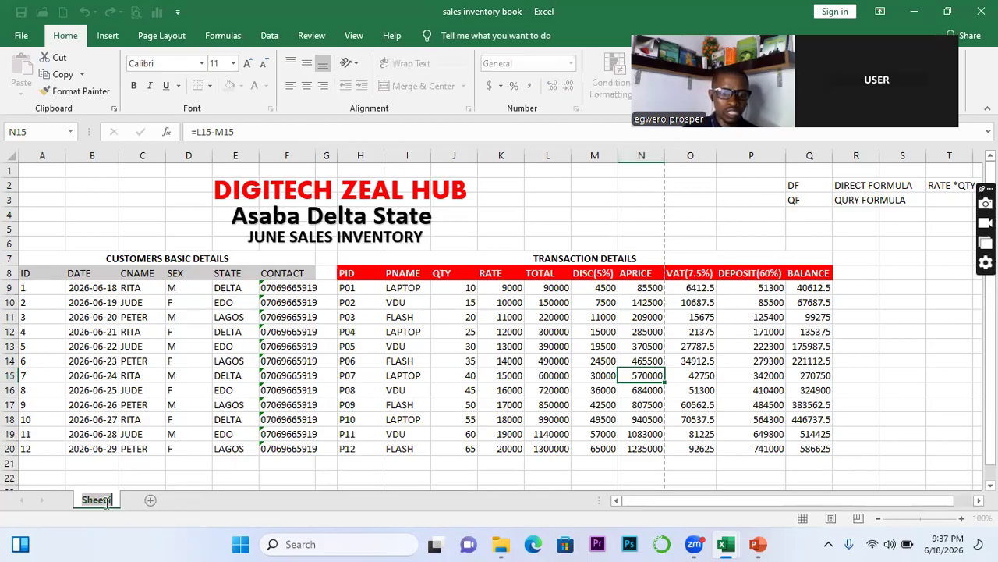
pyautogui.write('data')
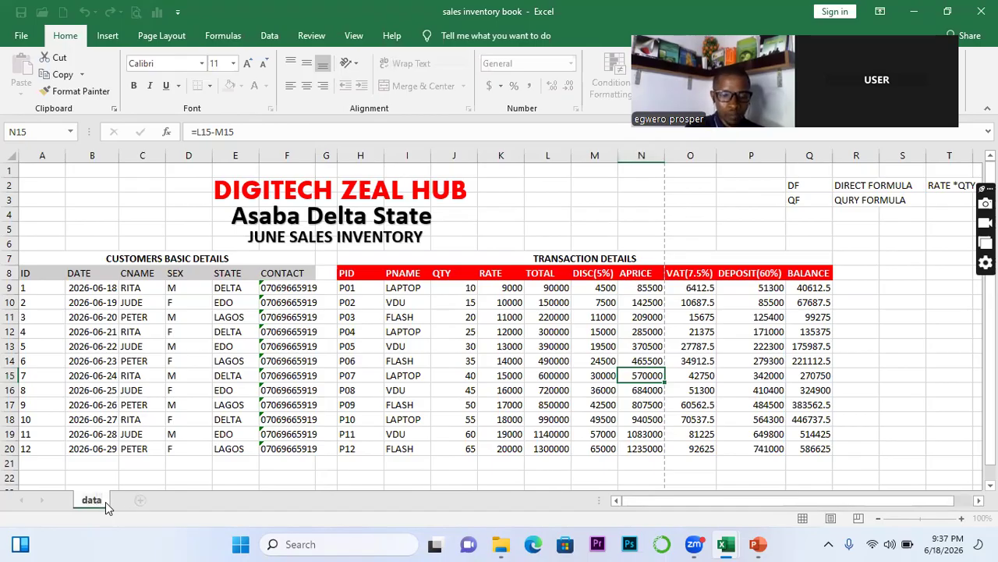
pyautogui.write('base')
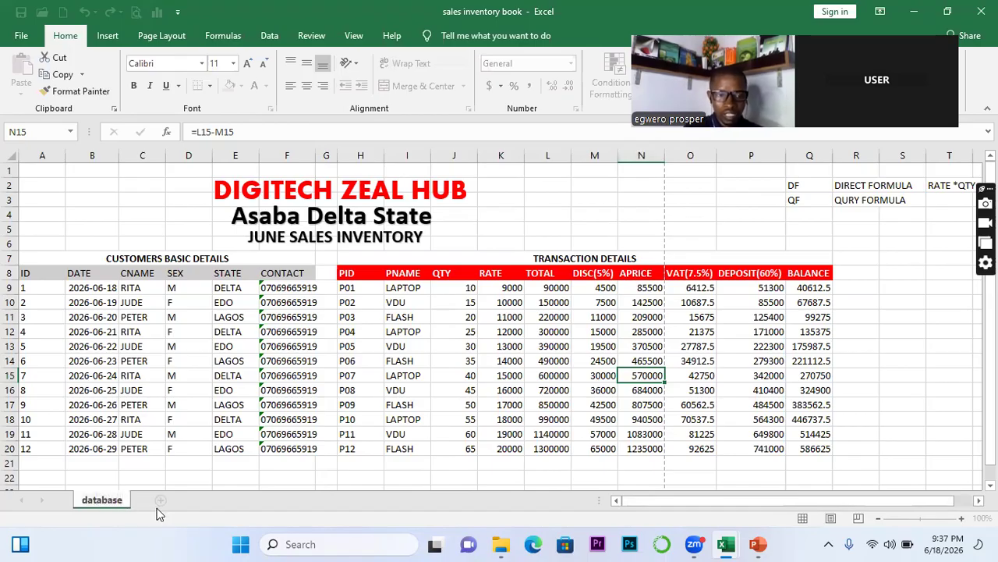
pyautogui.click(162, 503)
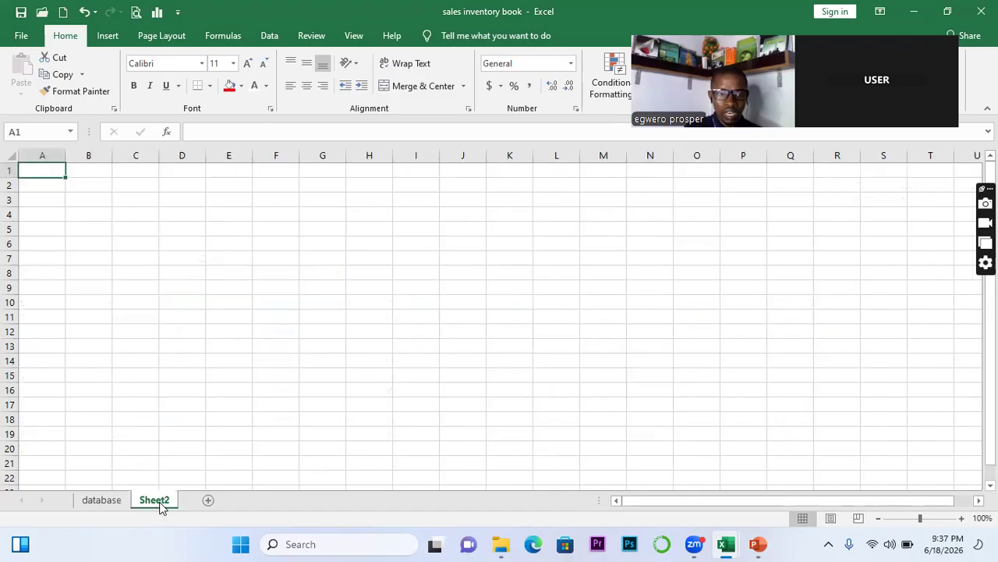
pyautogui.doubleClick(154, 500)
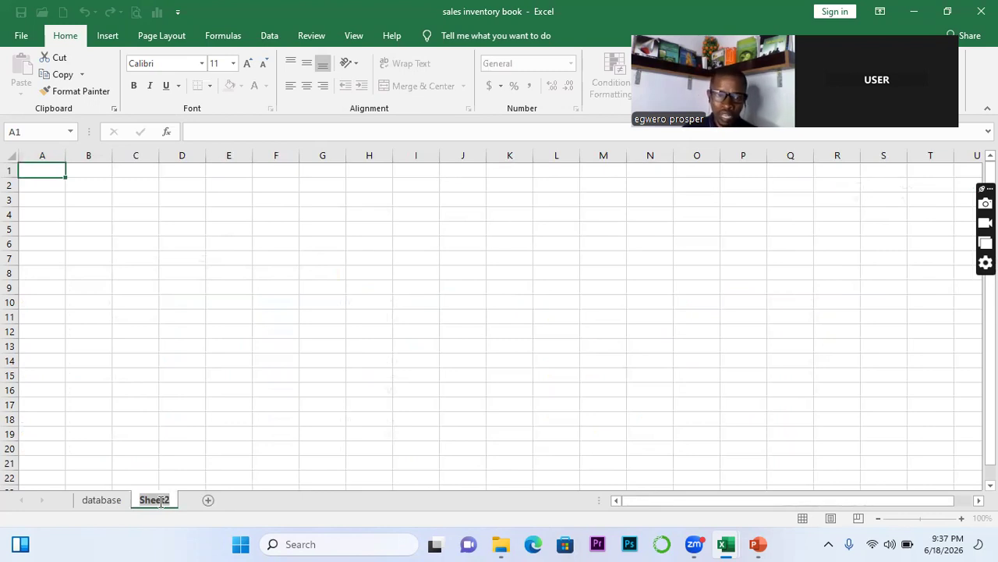
pyautogui.click(97, 500)
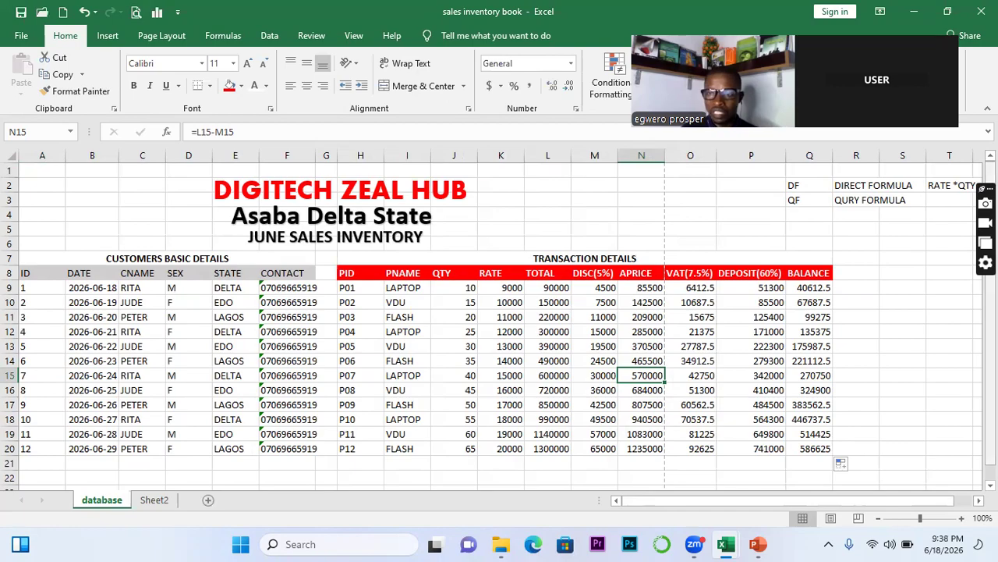
# Type TOTAL BALANCE in S8, autofit column S, and begin a =SUM formula in T8
pyautogui.scroll(-1, 499, 326)
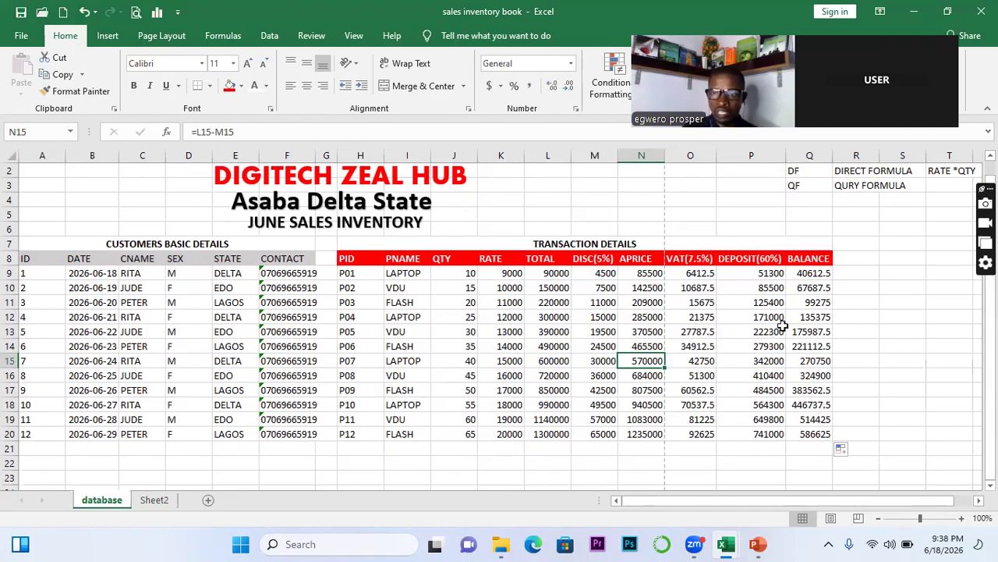
pyautogui.click(904, 274)
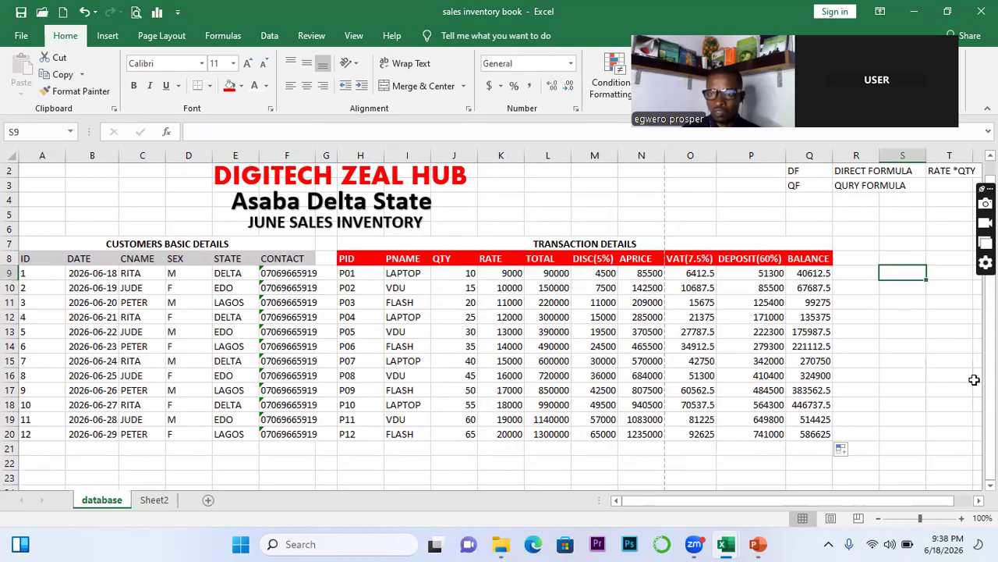
pyautogui.hscroll(4, 783, 299)
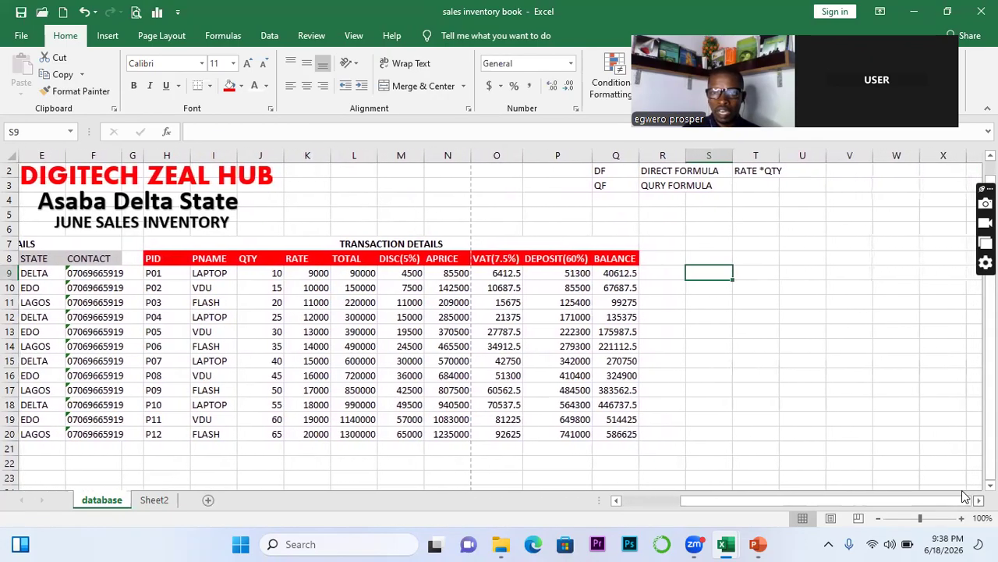
pyautogui.click(723, 254)
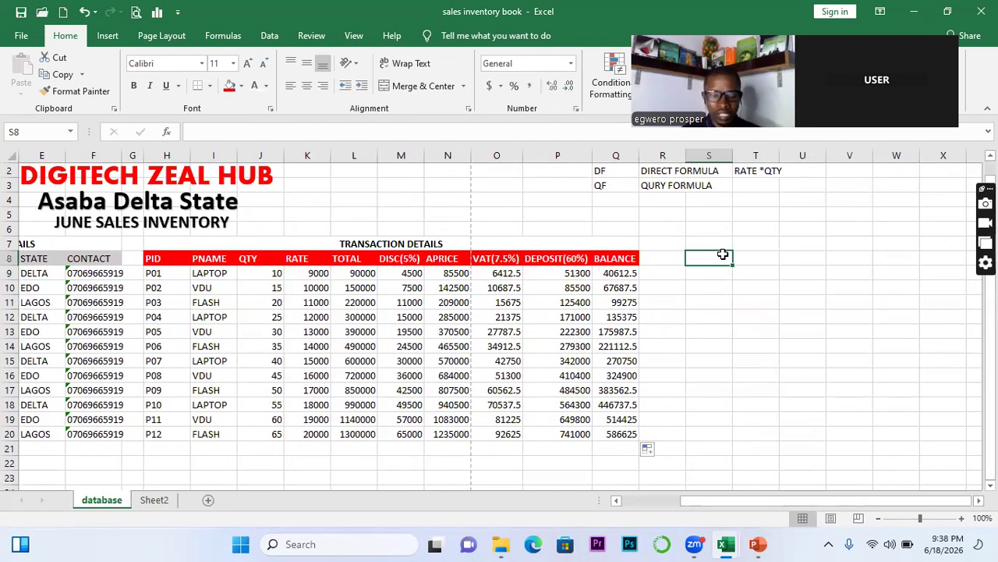
pyautogui.write('T')
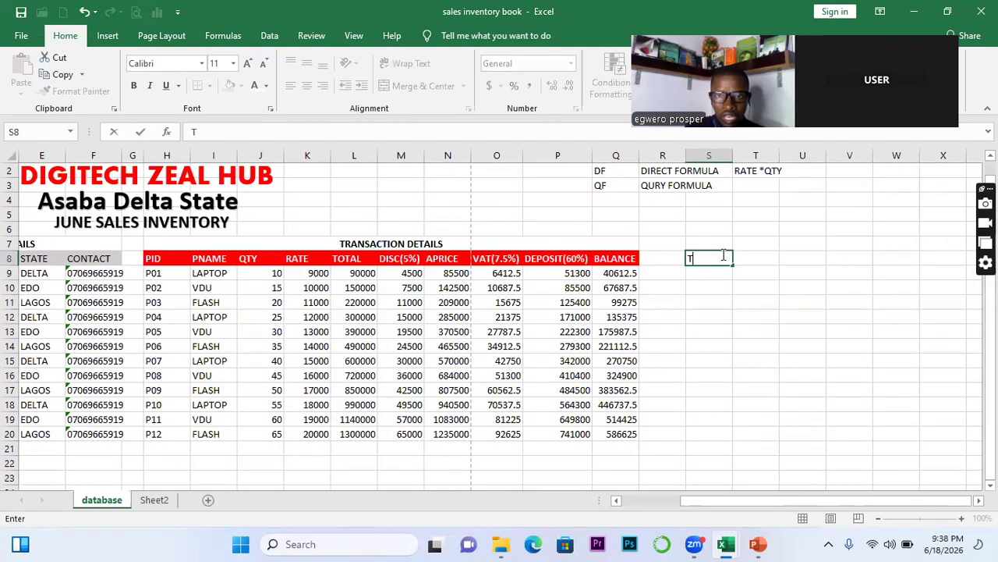
pyautogui.write('O')
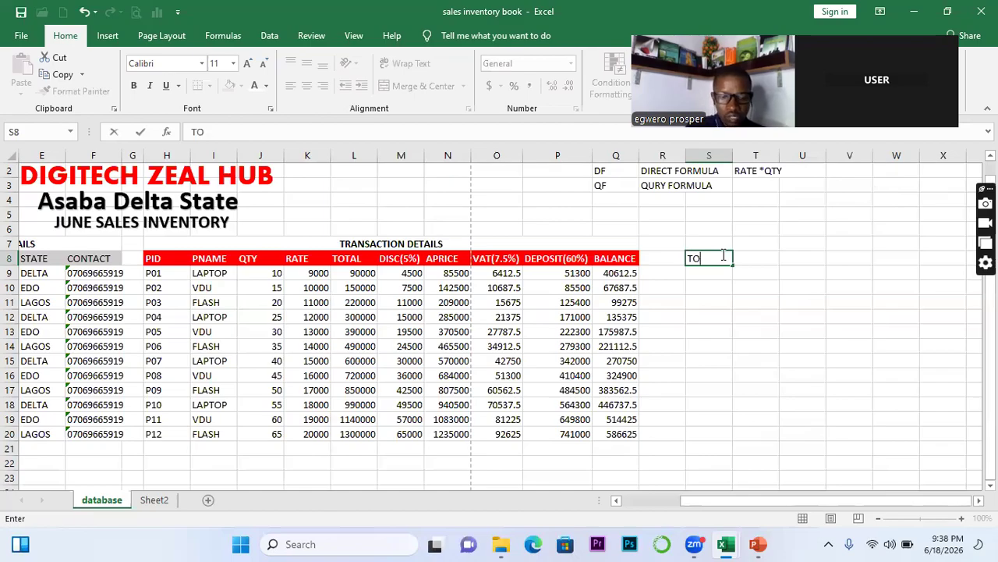
pyautogui.write('TAL B')
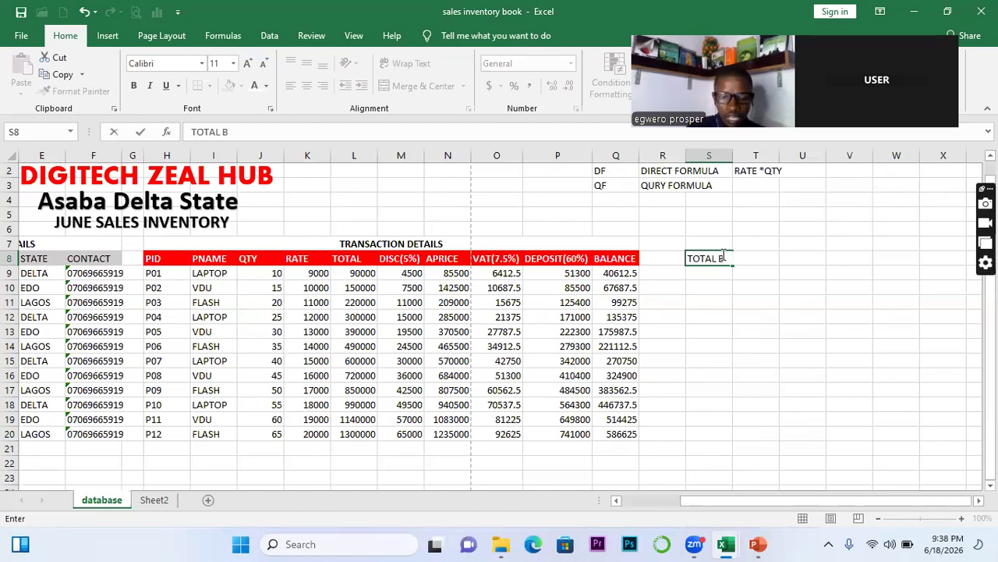
pyautogui.write('ALA')
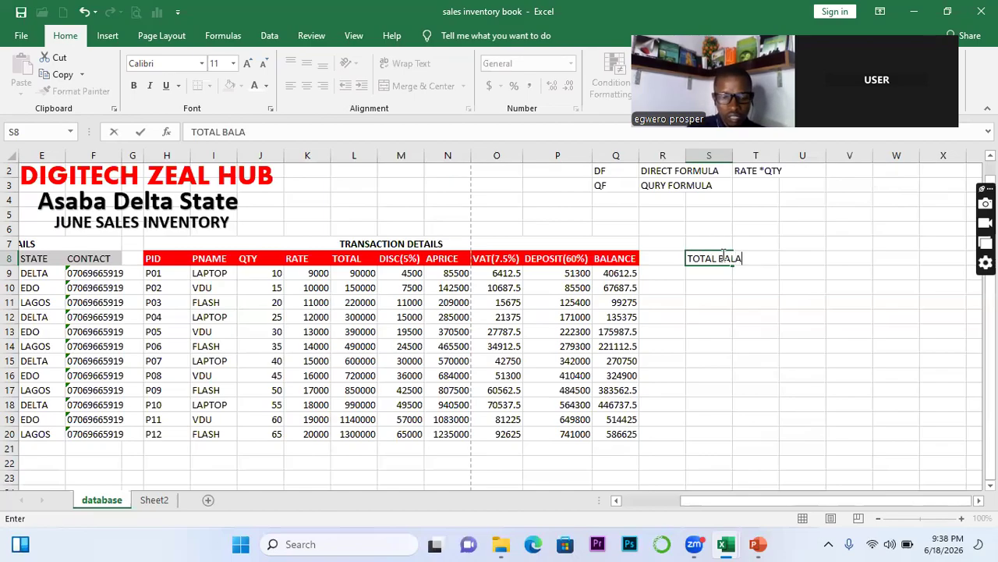
pyautogui.write('NCE')
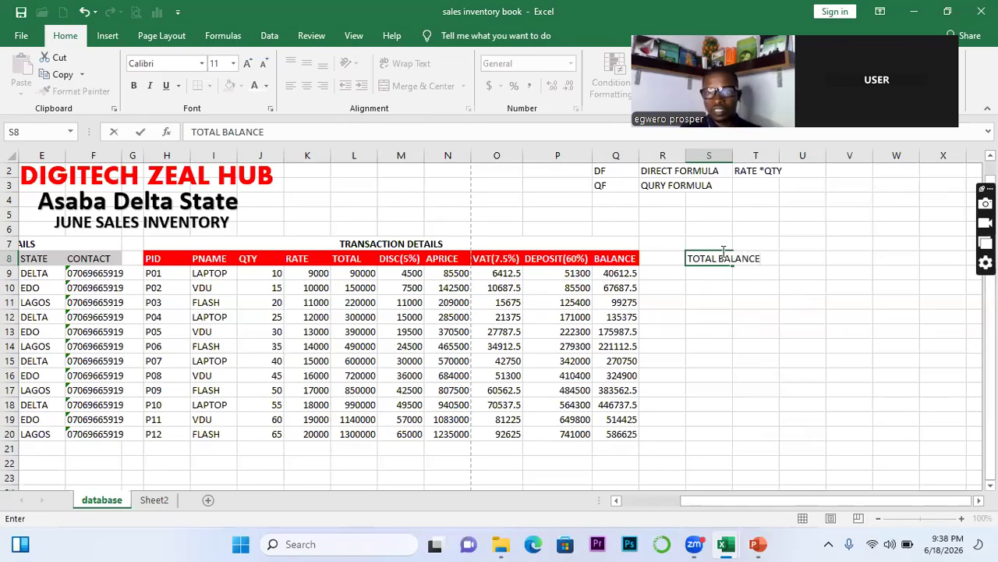
pyautogui.doubleClick(733, 156)
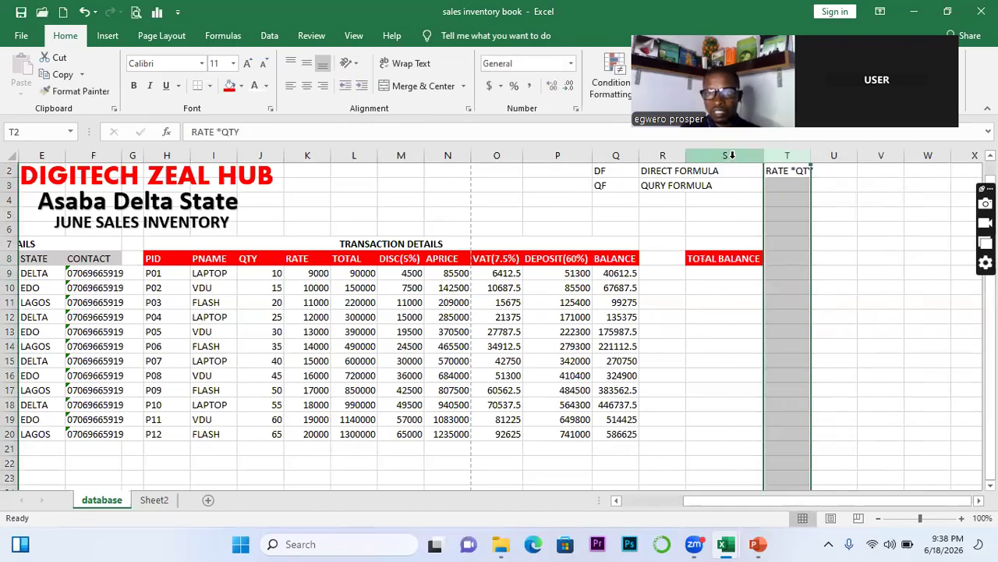
pyautogui.click(797, 256)
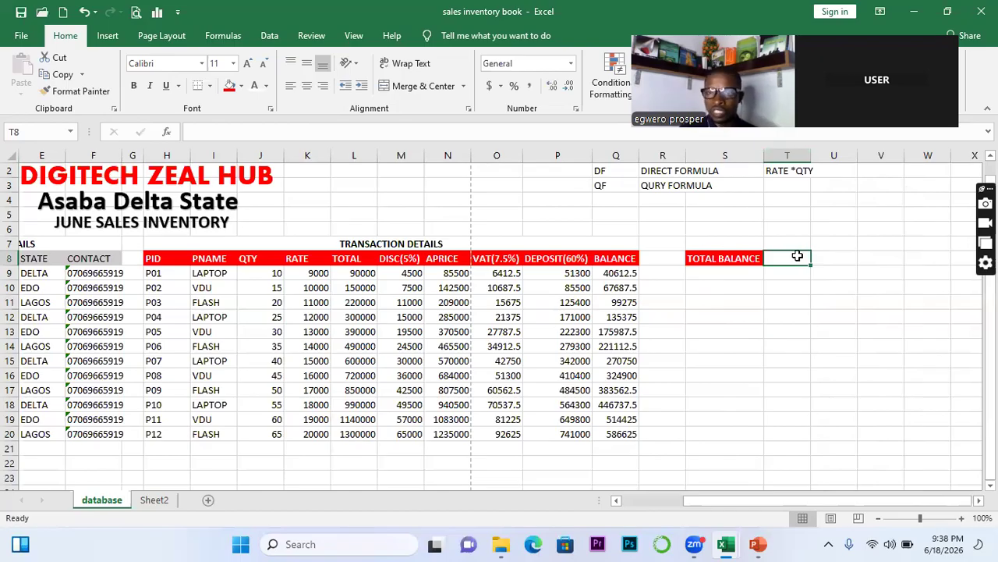
pyautogui.write('=')
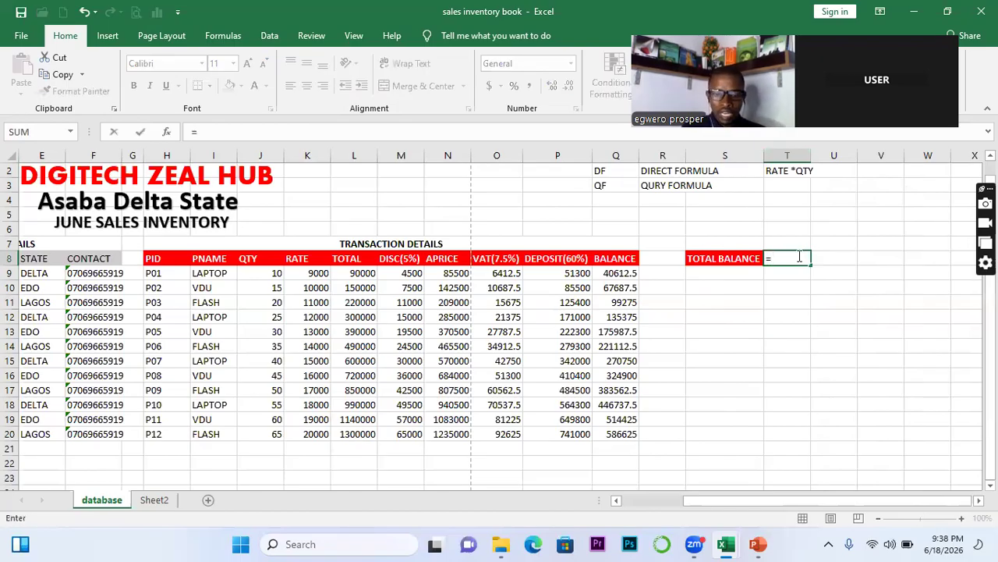
pyautogui.write('SUM')
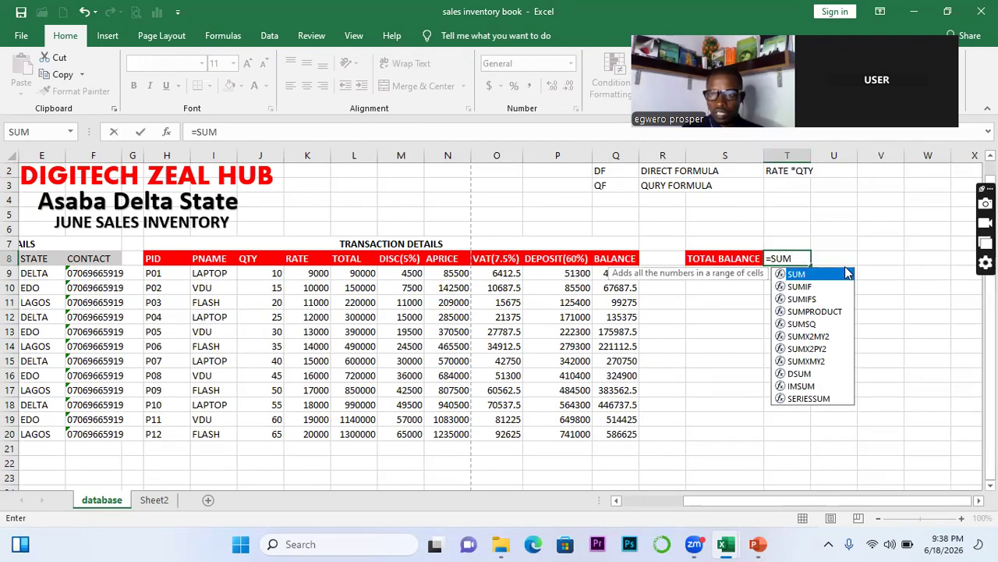
# Sum the BALANCE column from Q9 down in T8, giving 3267050
pyautogui.doubleClick(827, 275)
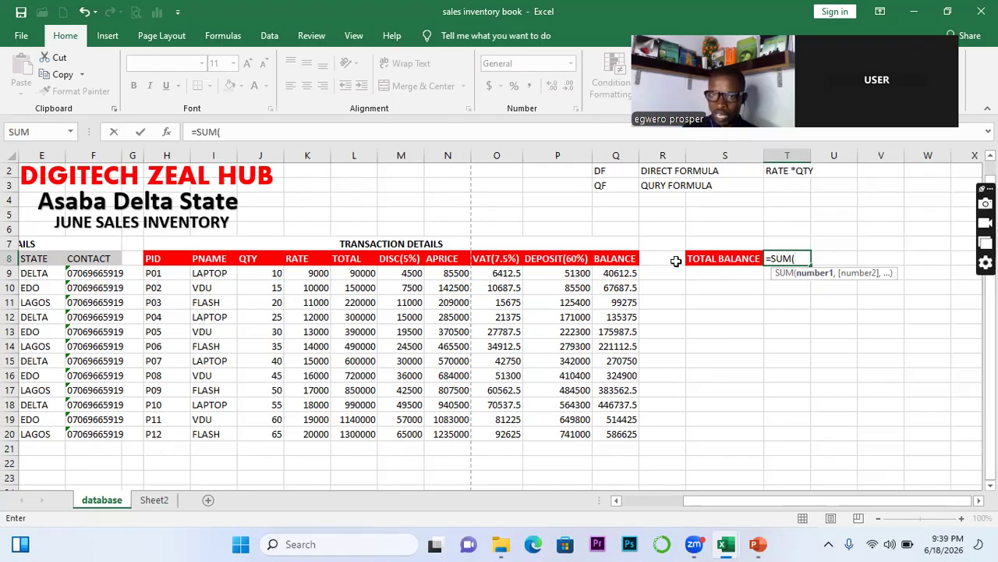
pyautogui.moveTo(617, 277); pyautogui.dragTo(626, 435)
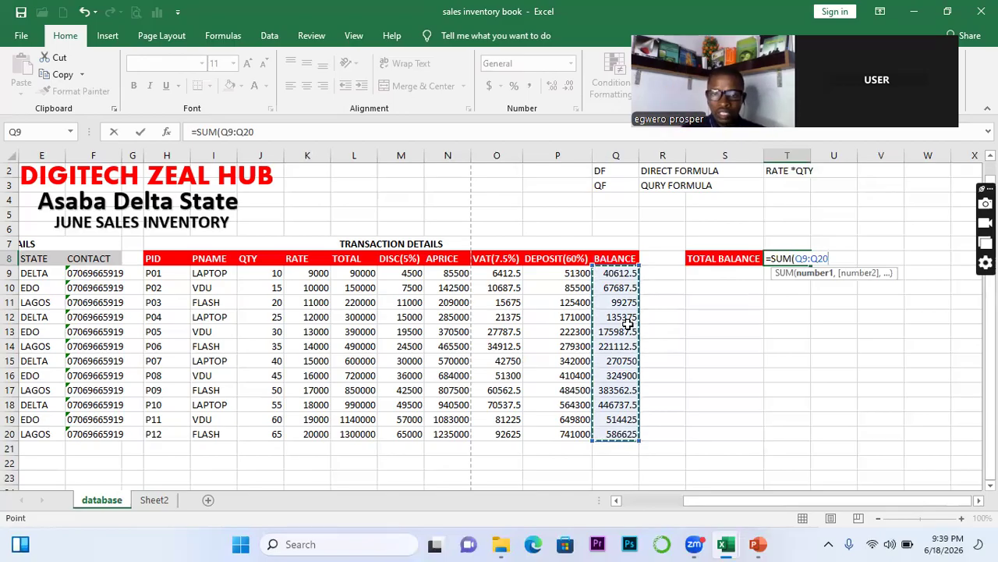
pyautogui.hotkey('ctrl', 'shift', 'Down')
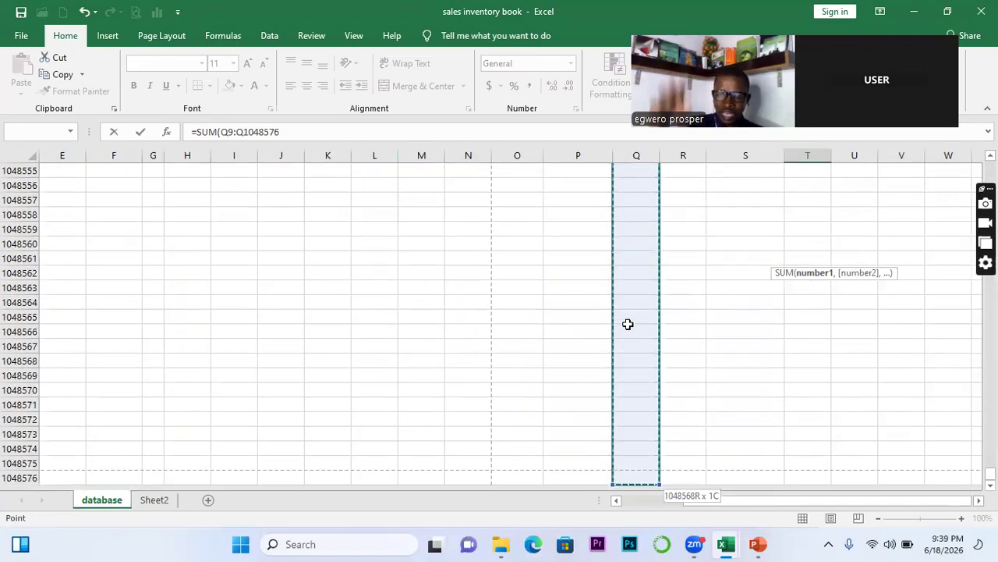
pyautogui.press('Escape')
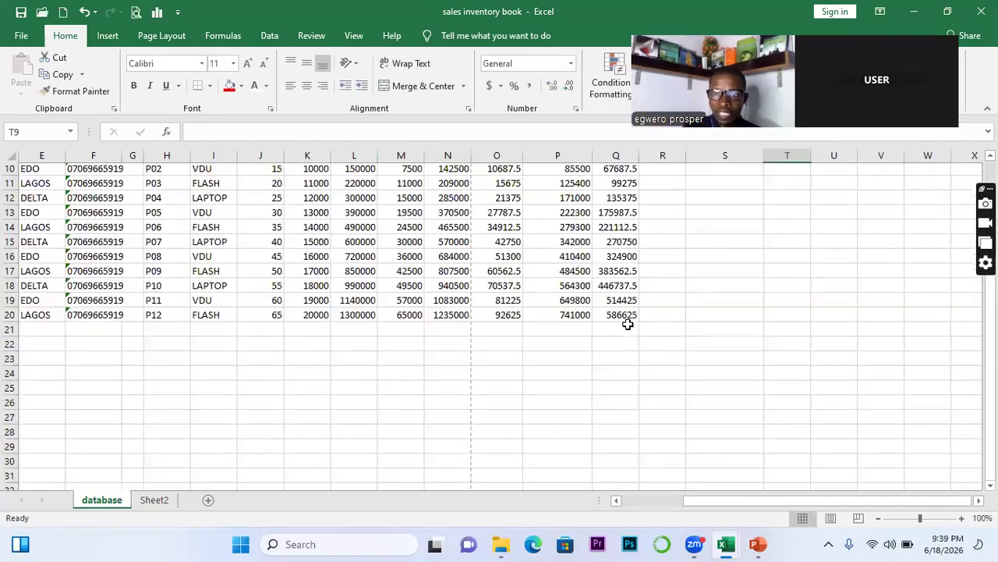
pyautogui.scroll(2, 628, 323)
pyautogui.scroll(3, 791, 281)
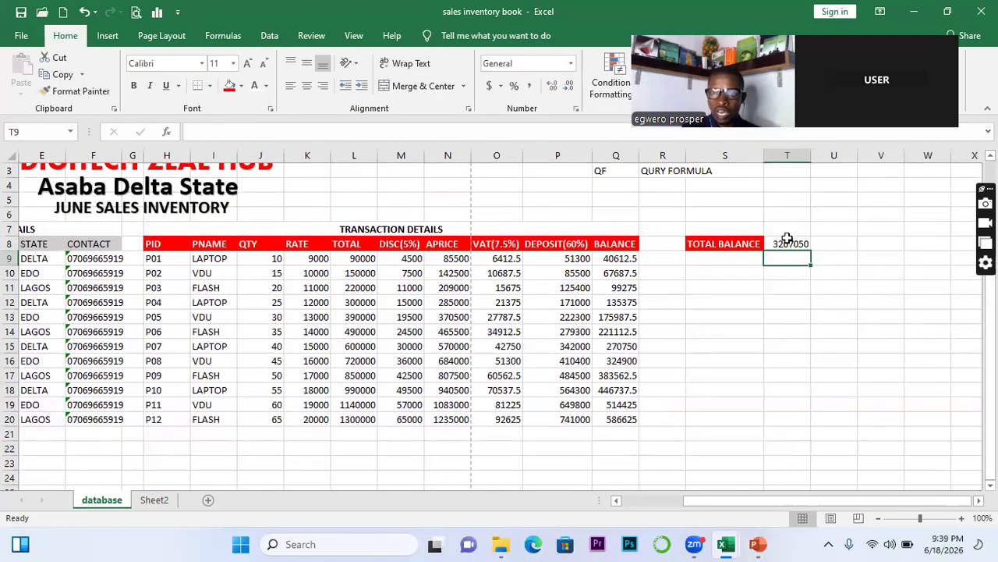
pyautogui.click(788, 241)
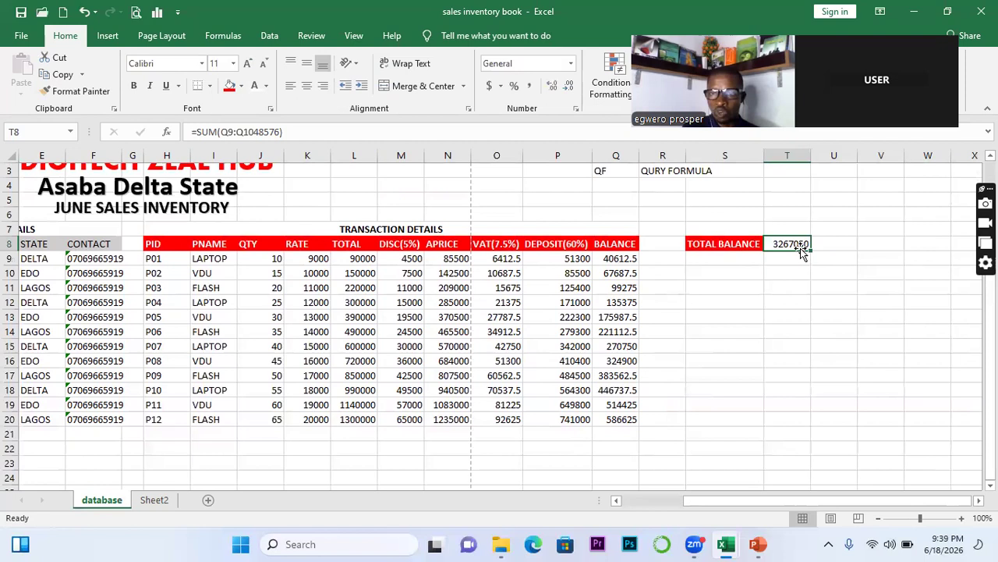
pyautogui.click(711, 257)
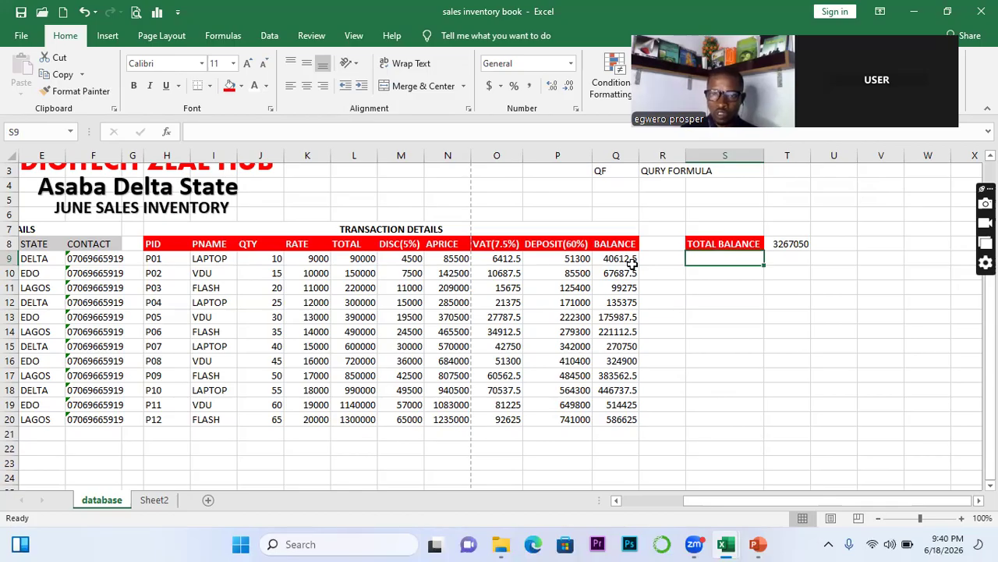
# Check the P9 and Q9 formulas, then label S9 as SUB
pyautogui.click(585, 262)
pyautogui.click(611, 258)
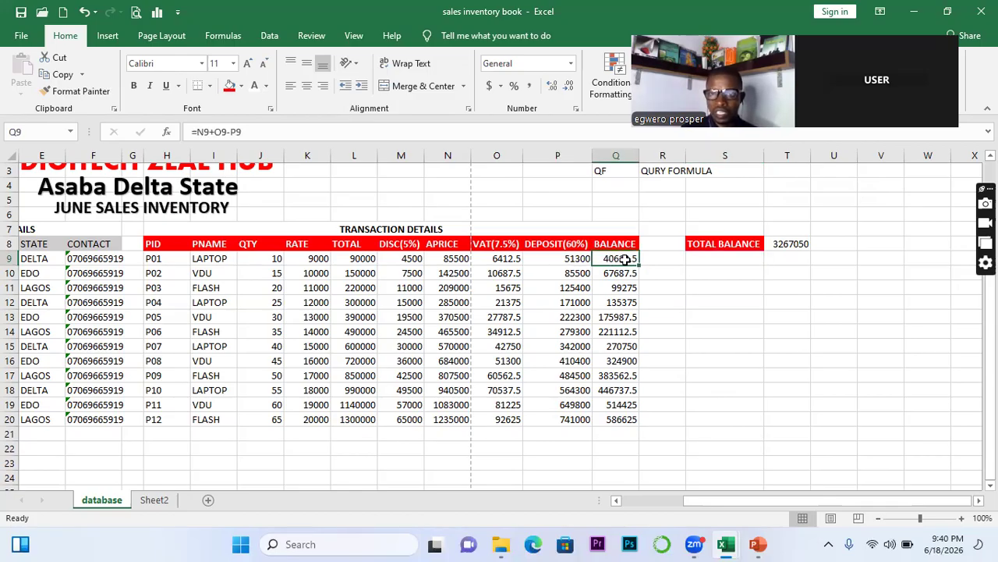
pyautogui.click(781, 262)
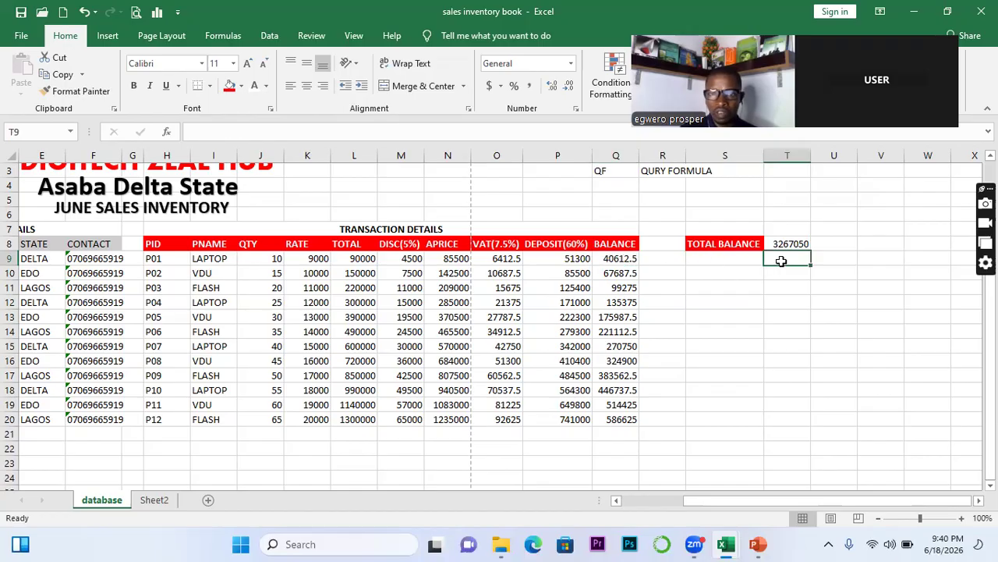
pyautogui.click(723, 261)
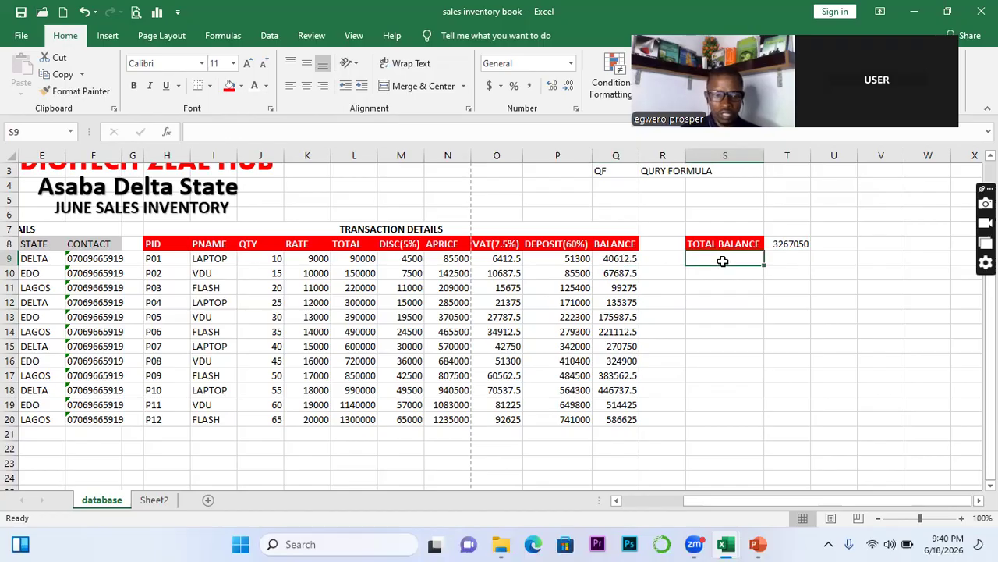
pyautogui.write('SUB')
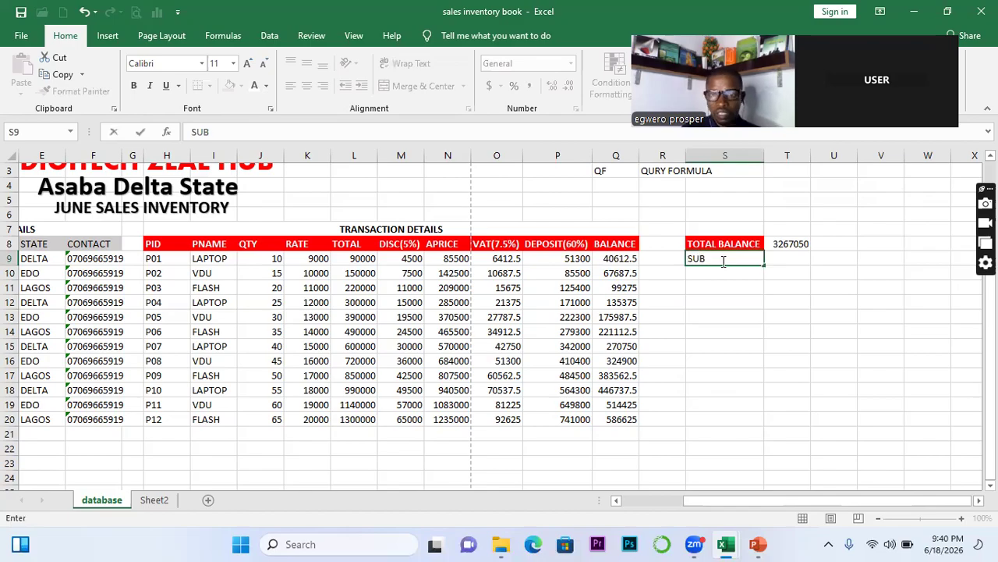
pyautogui.click(791, 256)
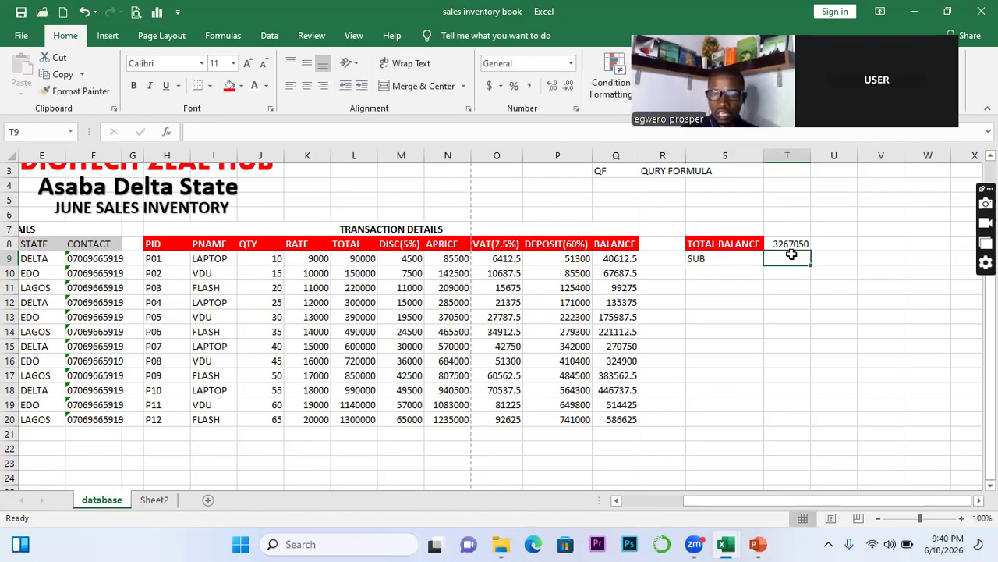
# Enter =SUM(Q9-P9) in T9, giving -10687.5
pyautogui.write('=')
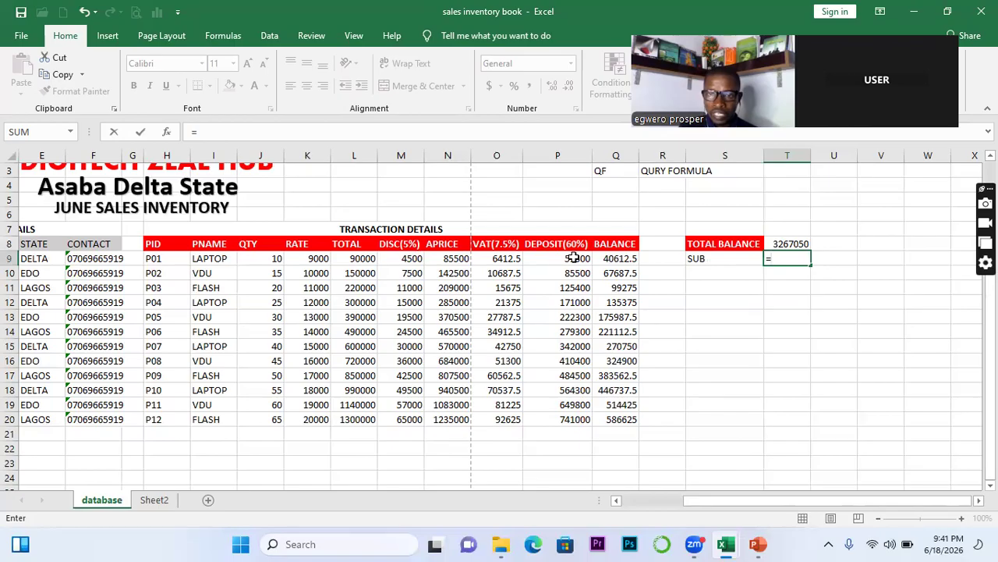
pyautogui.press('BackSpace')
pyautogui.write('=SUM')
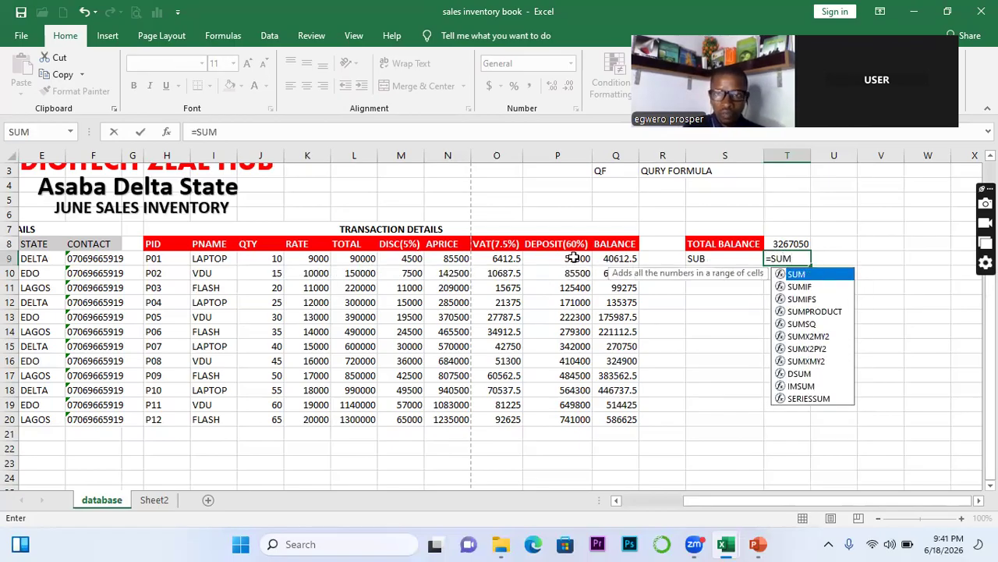
pyautogui.write('(')
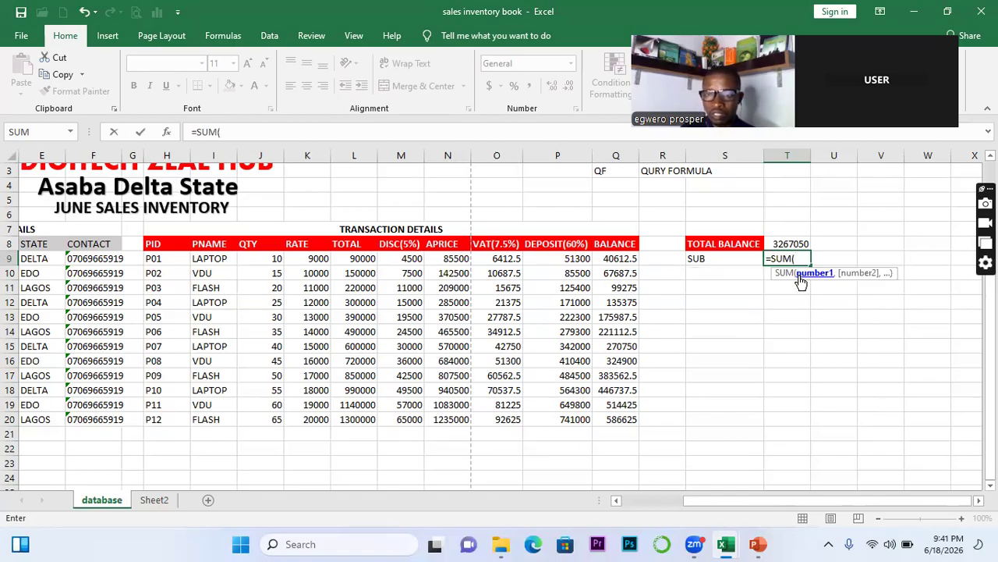
pyautogui.click(606, 260)
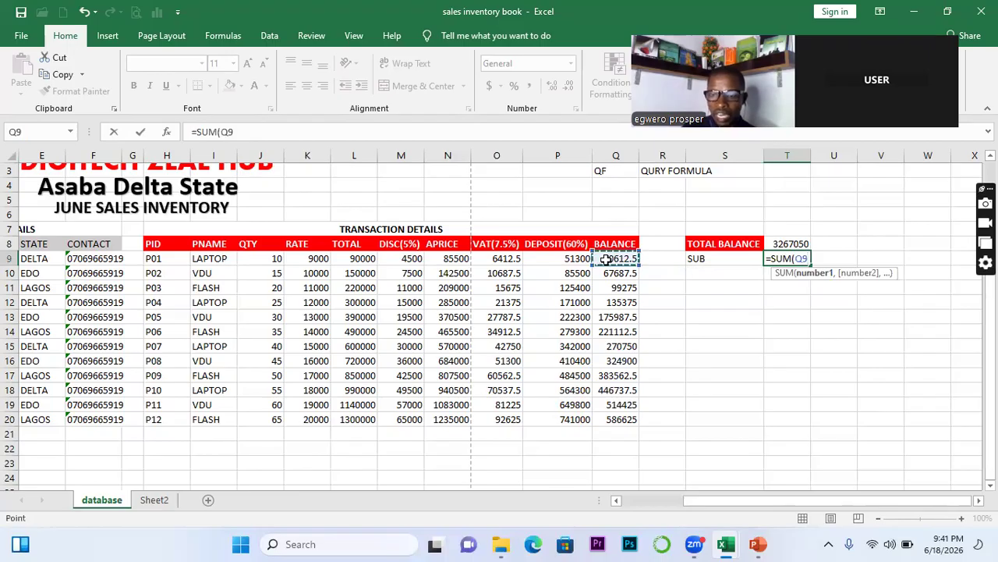
pyautogui.write('-')
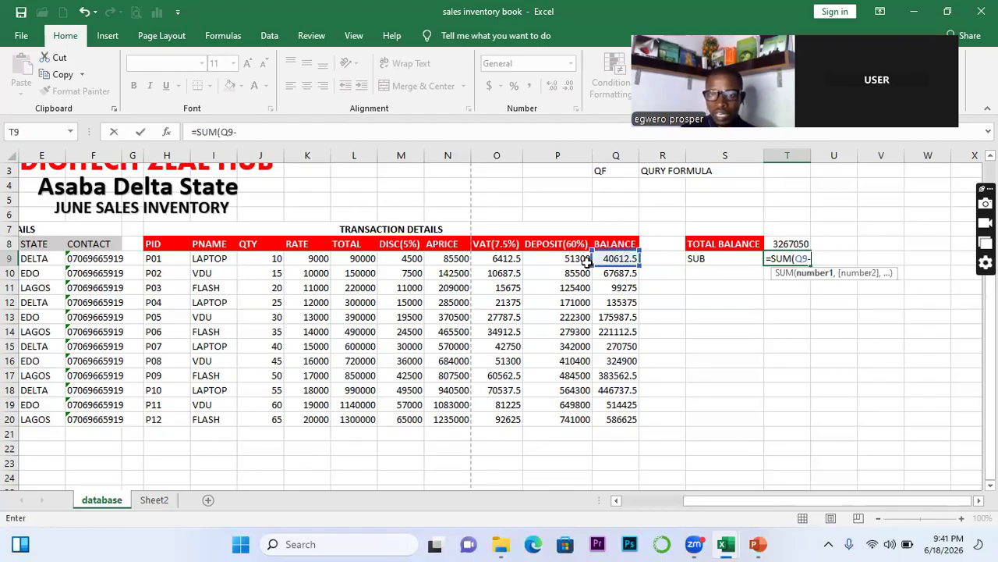
pyautogui.click(578, 263)
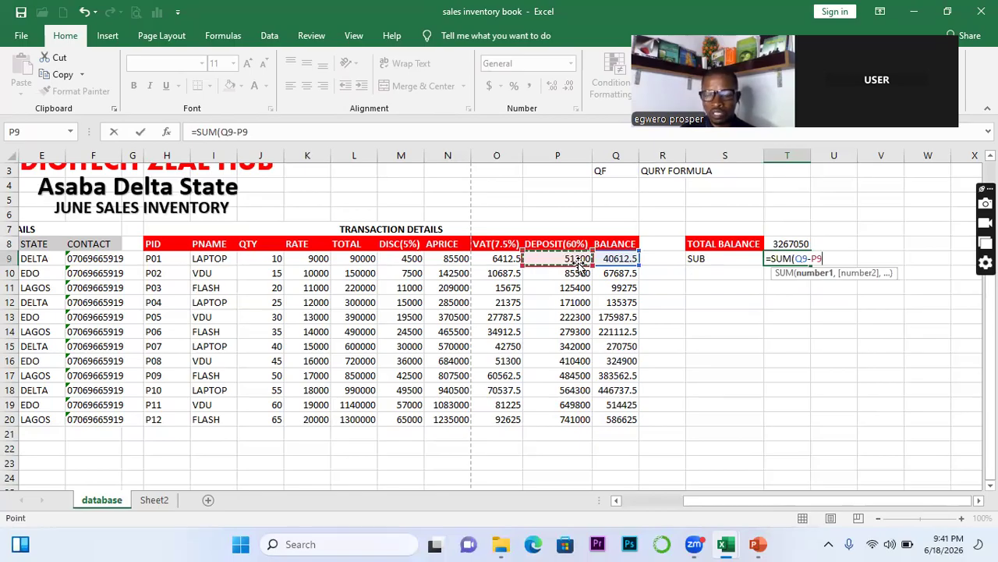
pyautogui.press('Return')
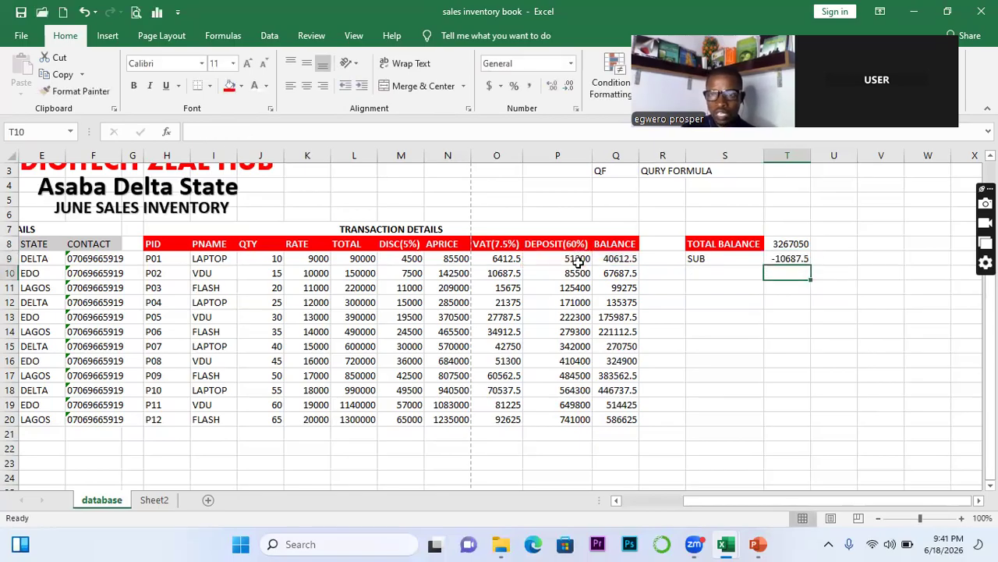
# Add a MULT label in S10
pyautogui.click(701, 276)
pyautogui.write('MULT')
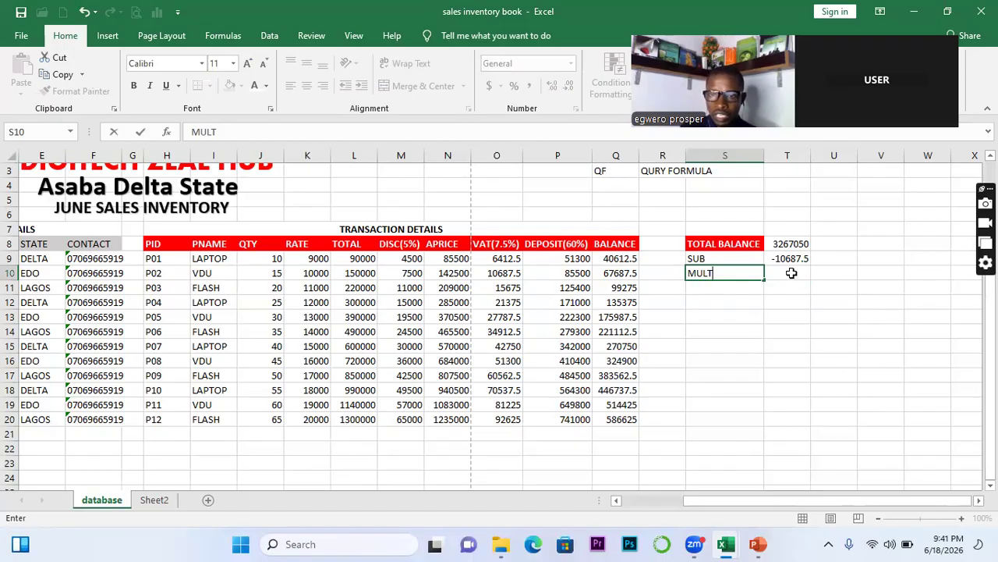
pyautogui.click(800, 278)
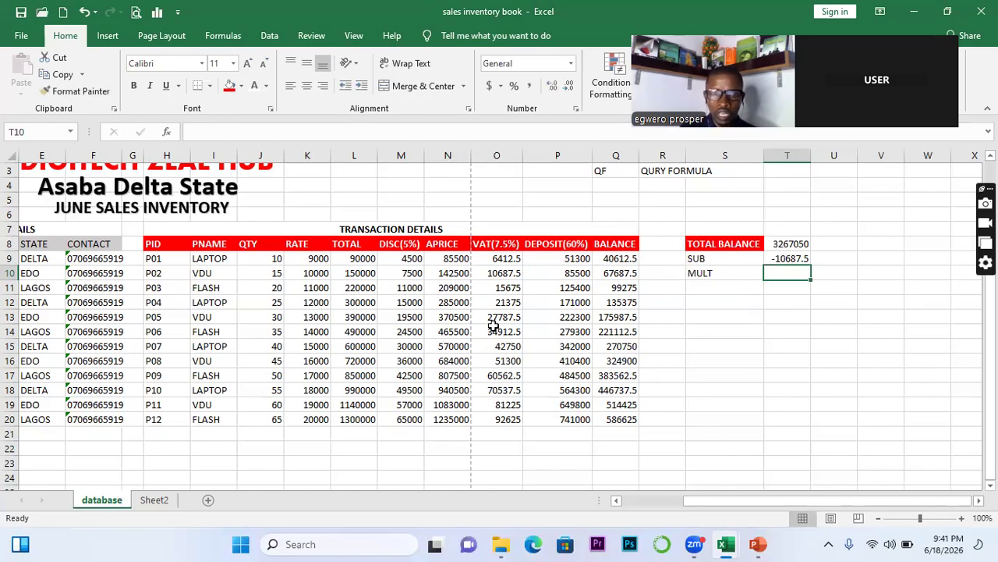
pyautogui.write('=')
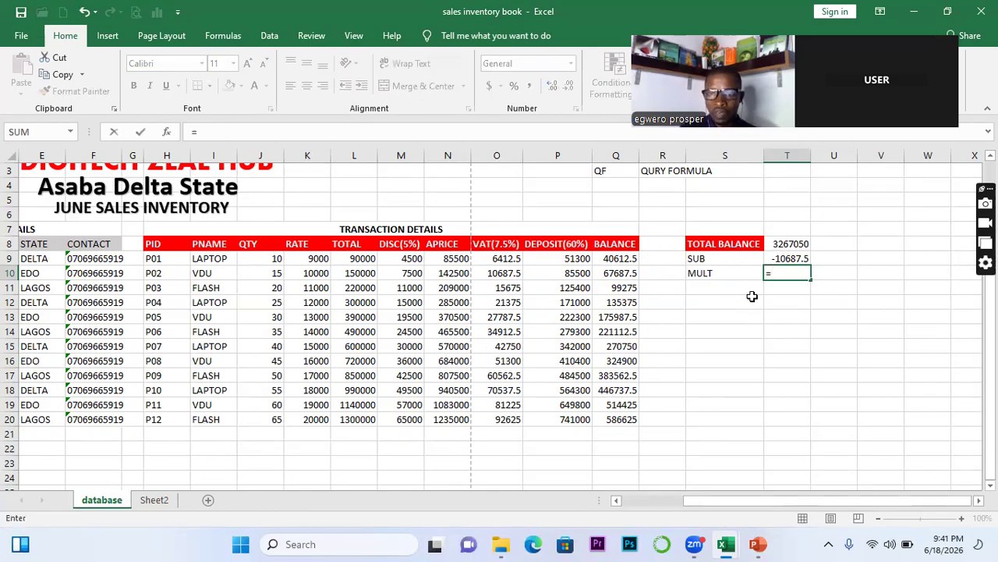
pyautogui.write('SUM')
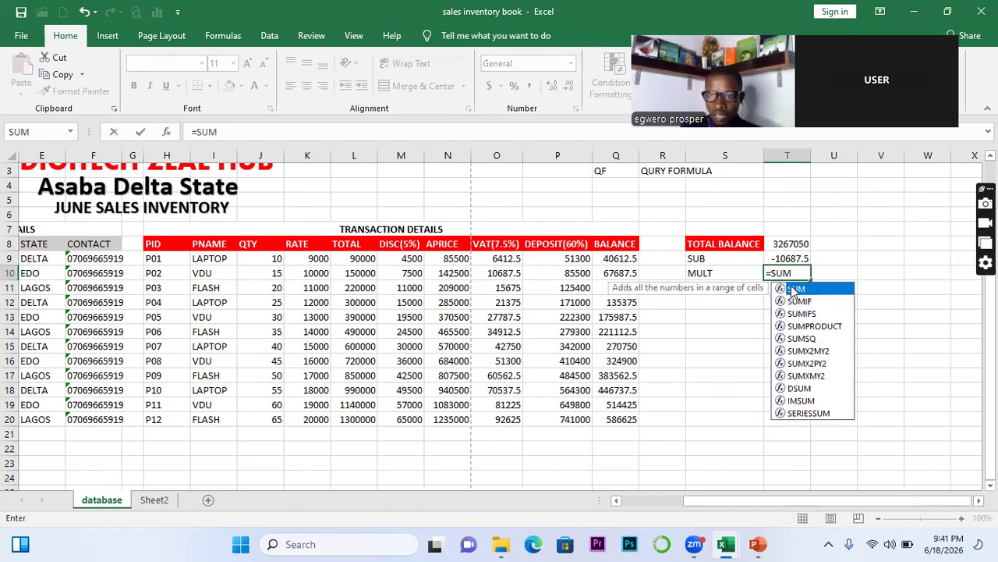
pyautogui.doubleClick(794, 290)
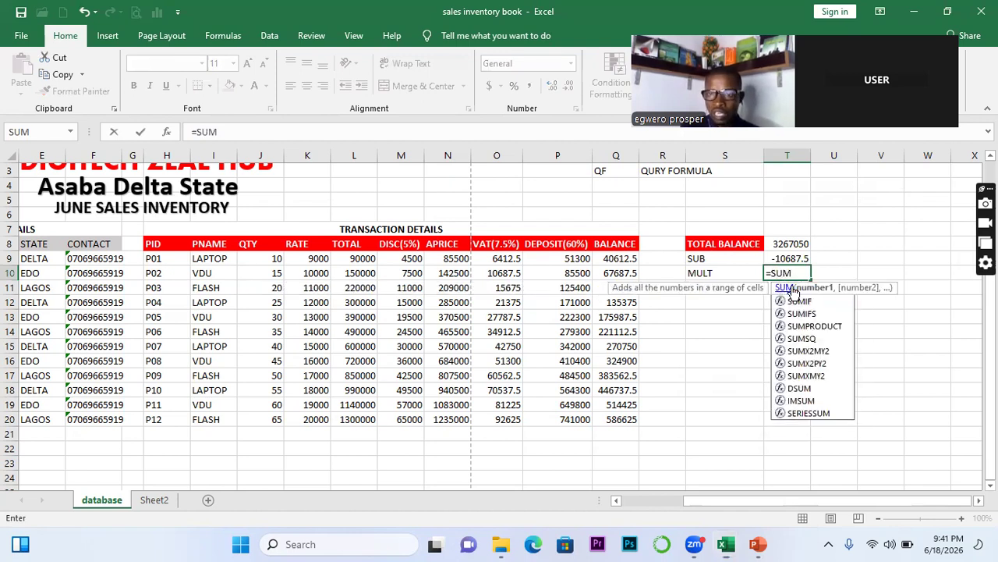
pyautogui.click(782, 245)
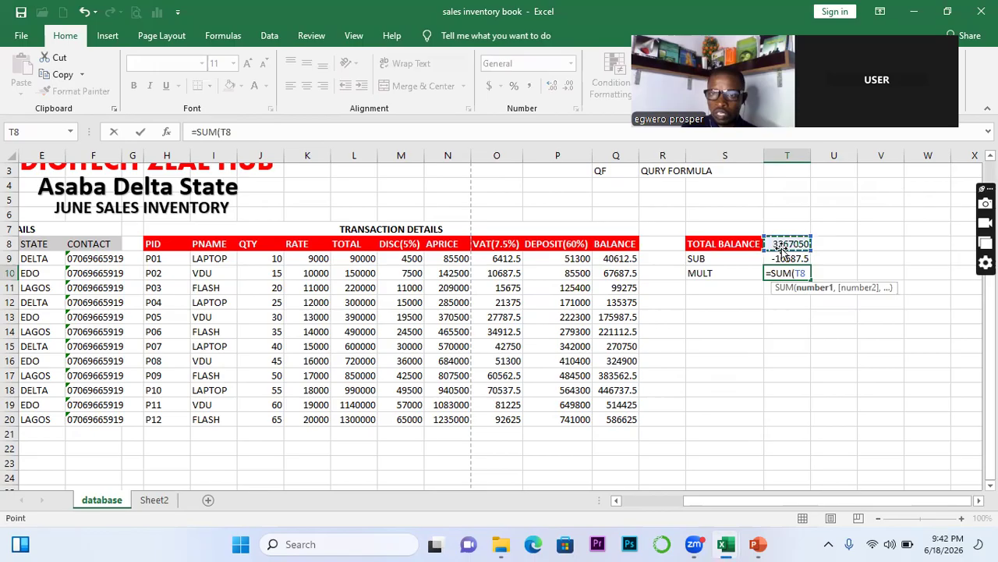
pyautogui.write('*')
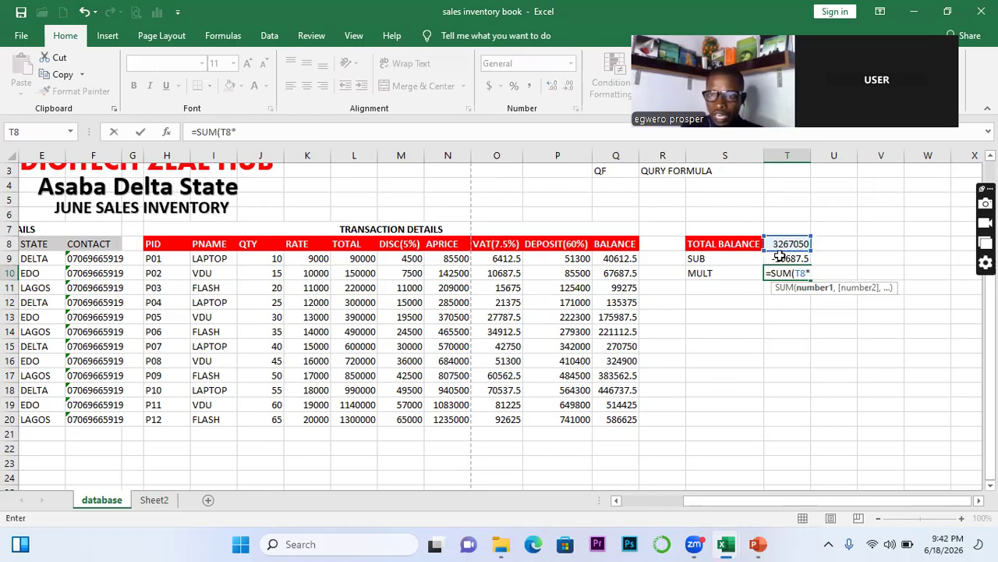
pyautogui.click(780, 258)
pyautogui.write(')')
pyautogui.press('Return')
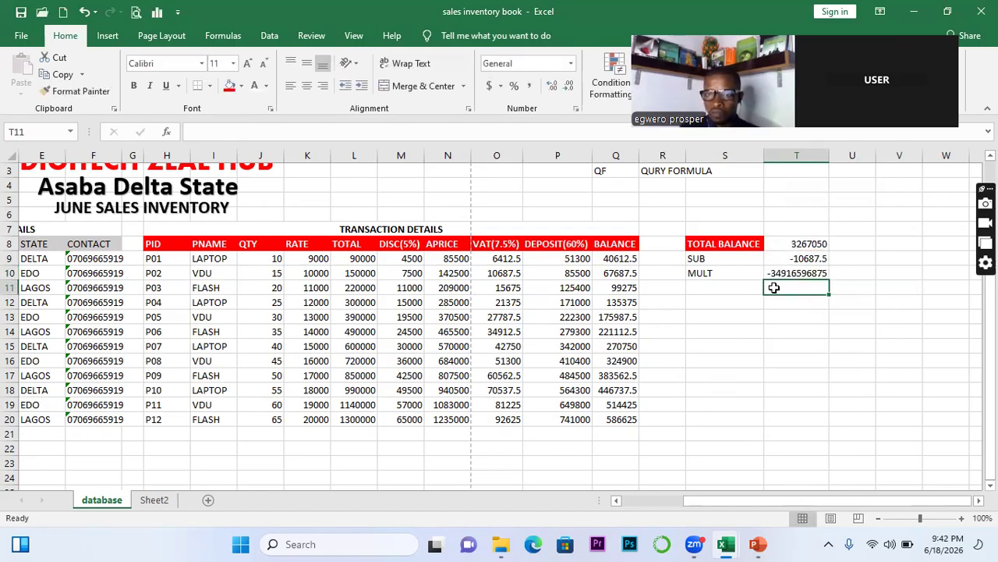
pyautogui.click(715, 289)
pyautogui.write('DI')
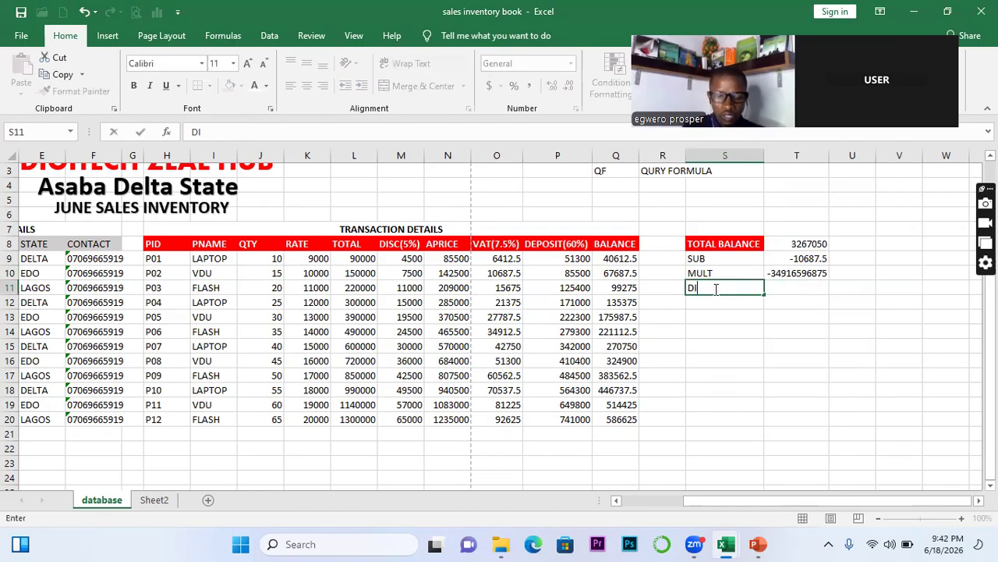
pyautogui.write('VISION')
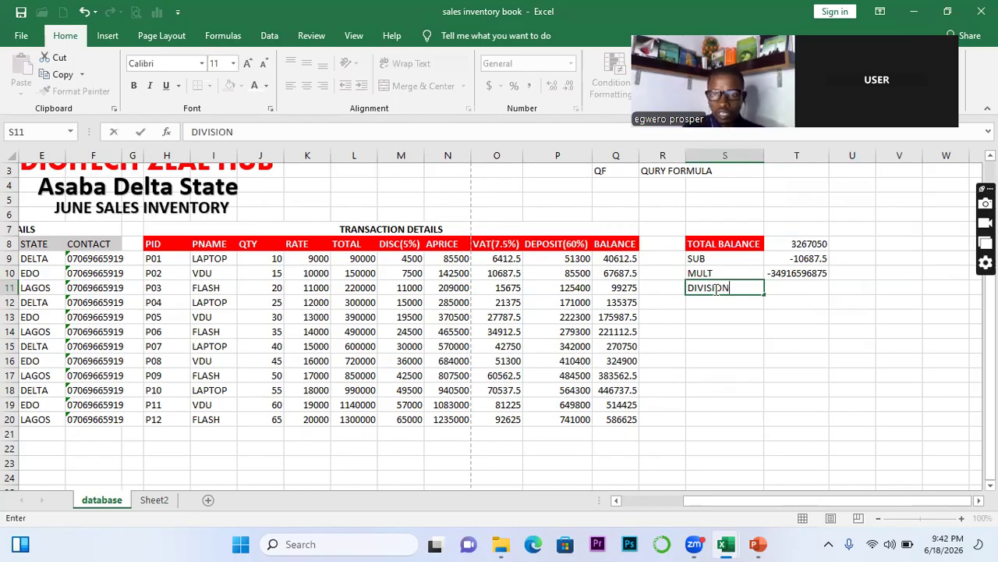
# Enter =SUM(T8/T9) in T11 for DIVISION, giving -305.6888889
pyautogui.click(769, 287)
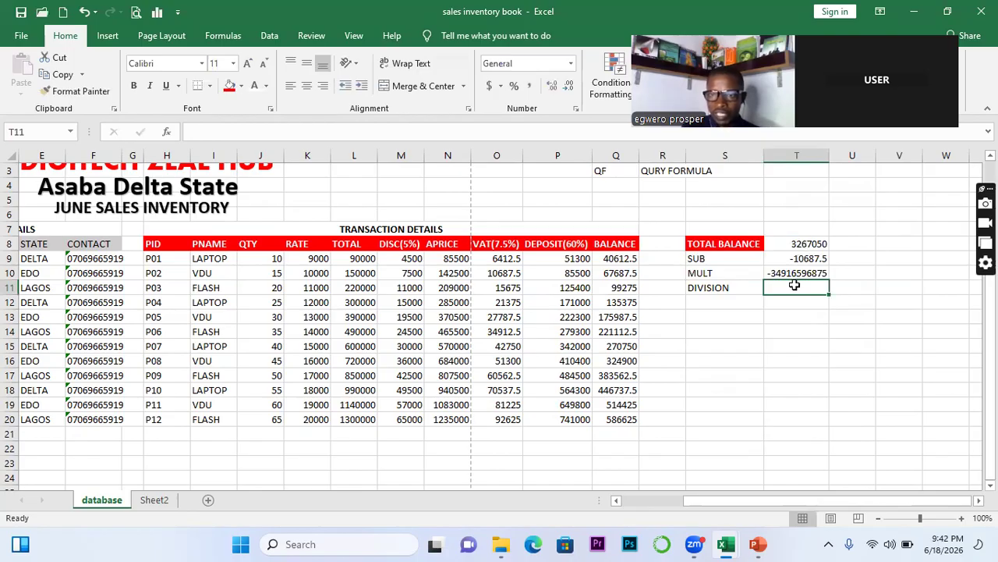
pyautogui.write('=')
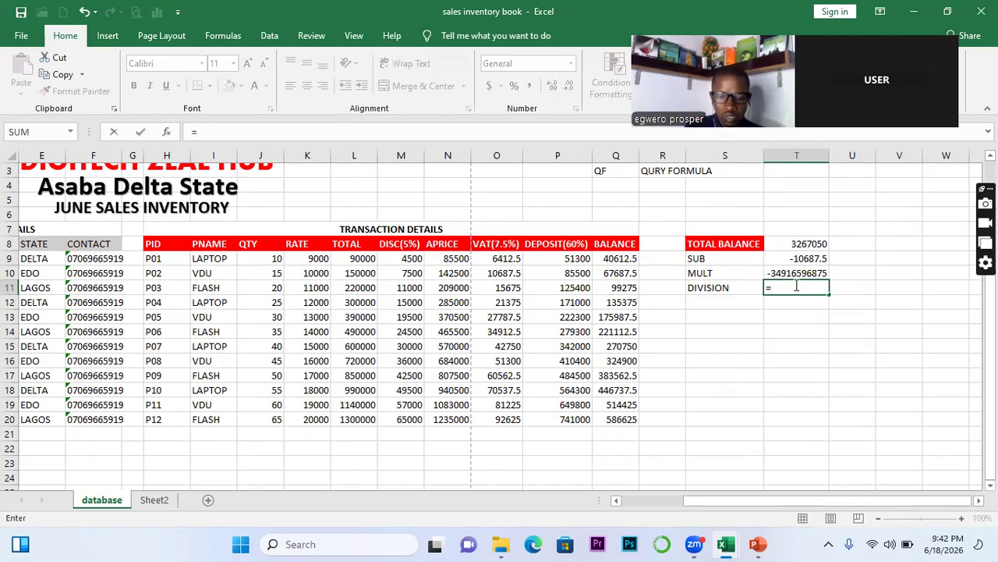
pyautogui.write('SUM(')
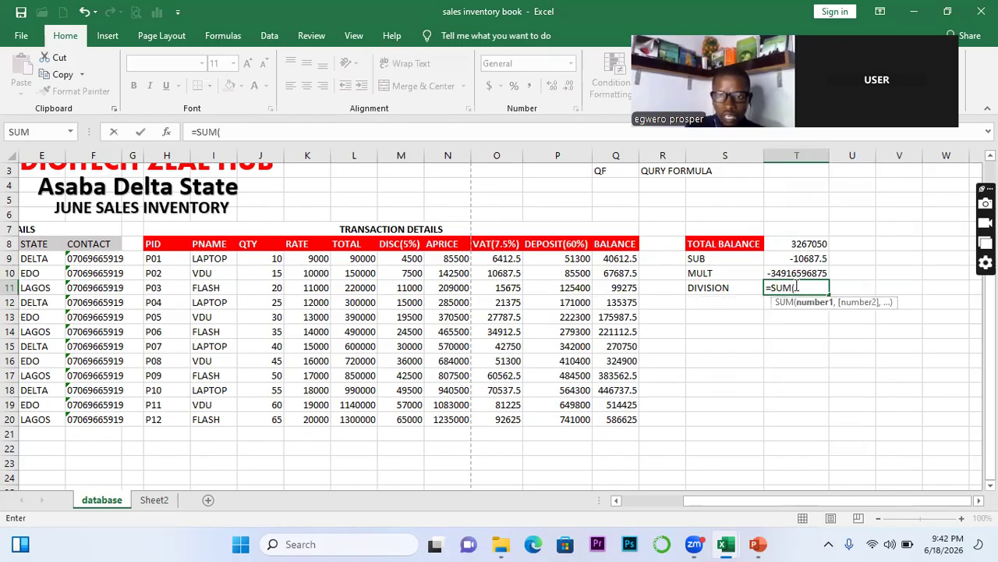
pyautogui.click(806, 246)
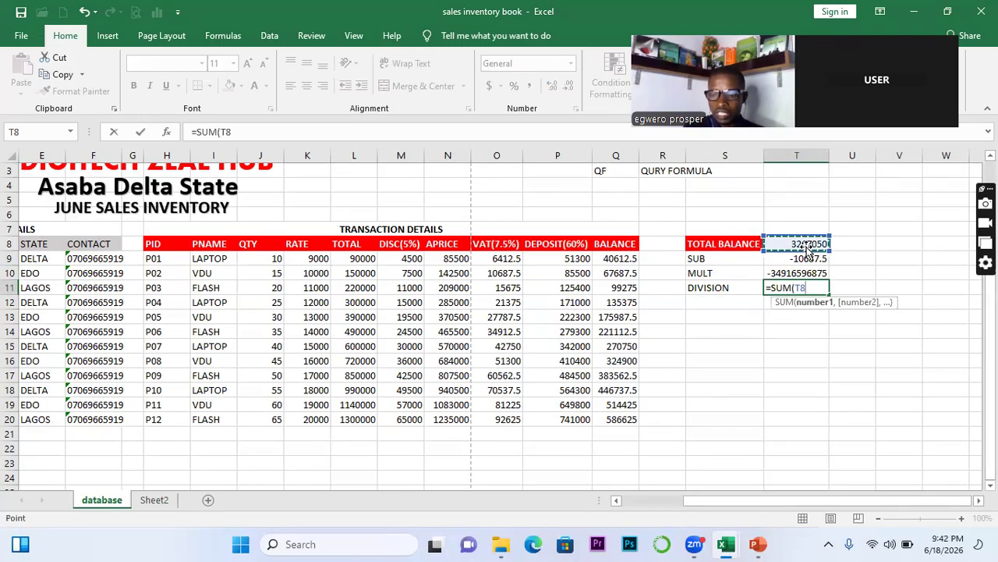
pyautogui.write('/')
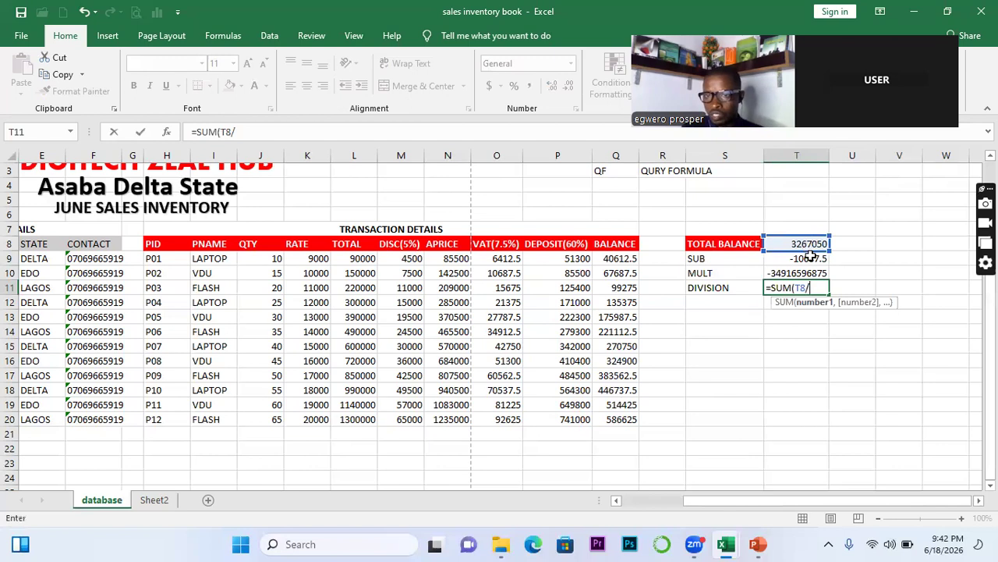
pyautogui.click(810, 259)
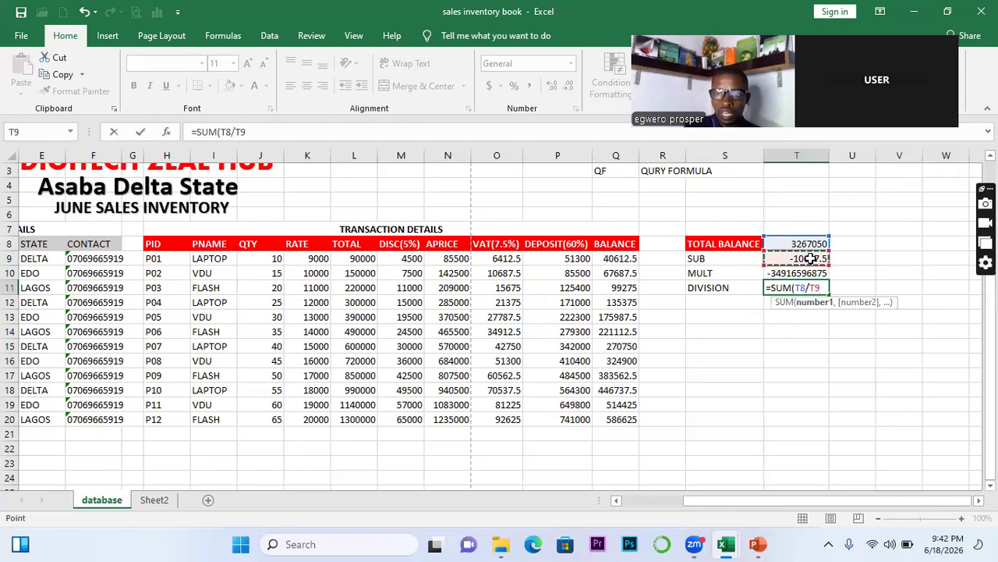
pyautogui.press('Return')
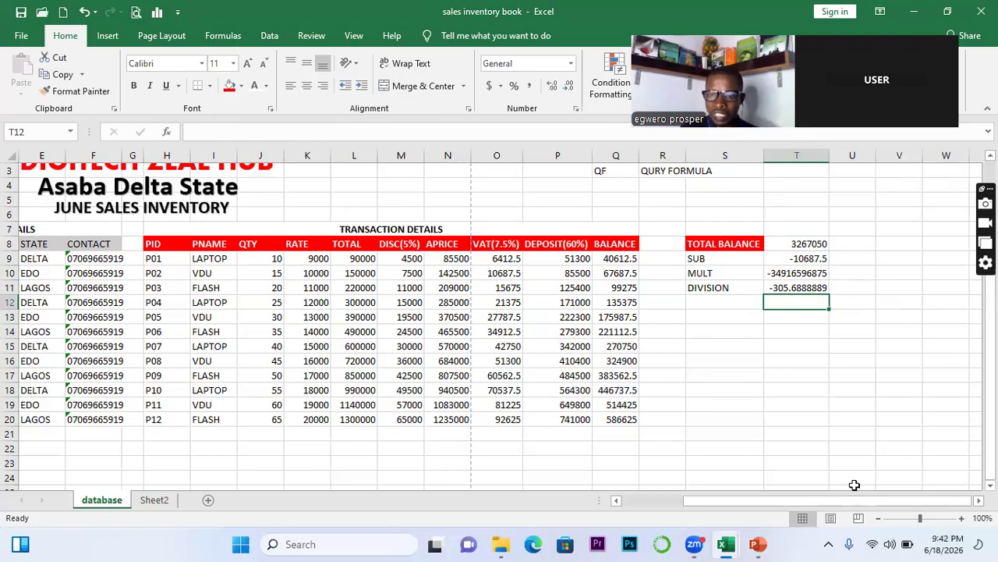
pyautogui.click(757, 543)
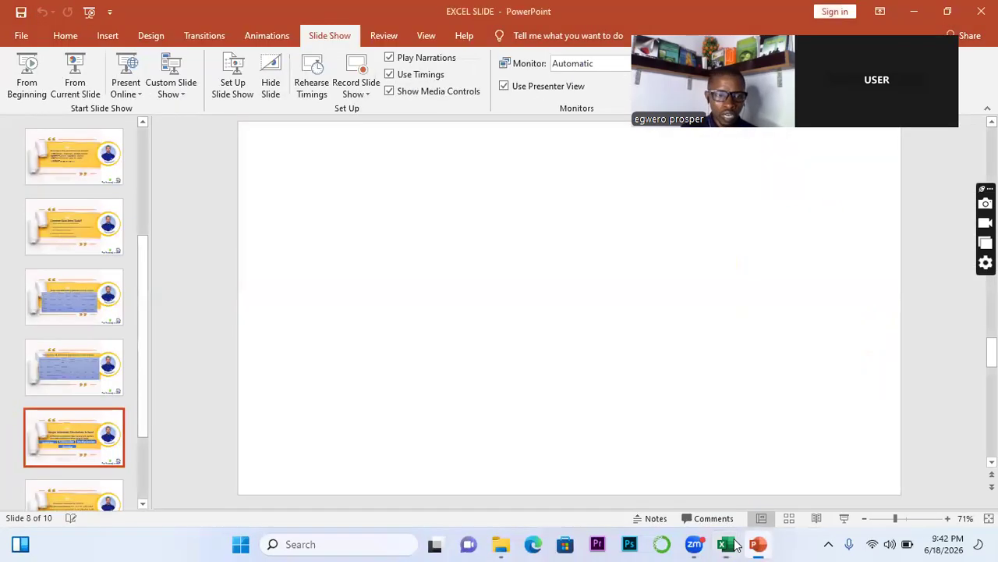
# Show slide 9, Statistical Calculations in Excel, then switch back to the sales inventory workbook
pyautogui.click(89, 503)
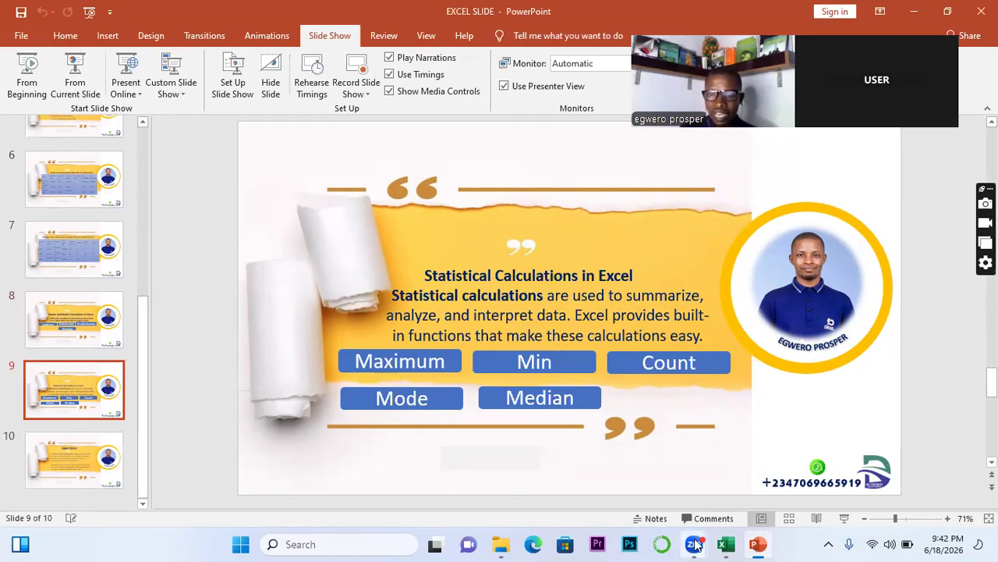
pyautogui.moveTo(728, 545)
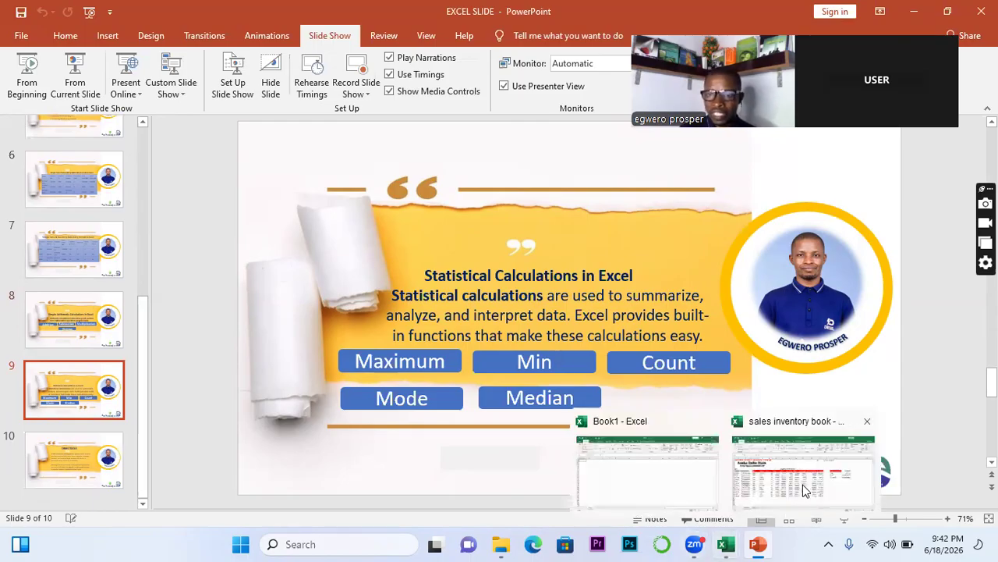
pyautogui.click(805, 489)
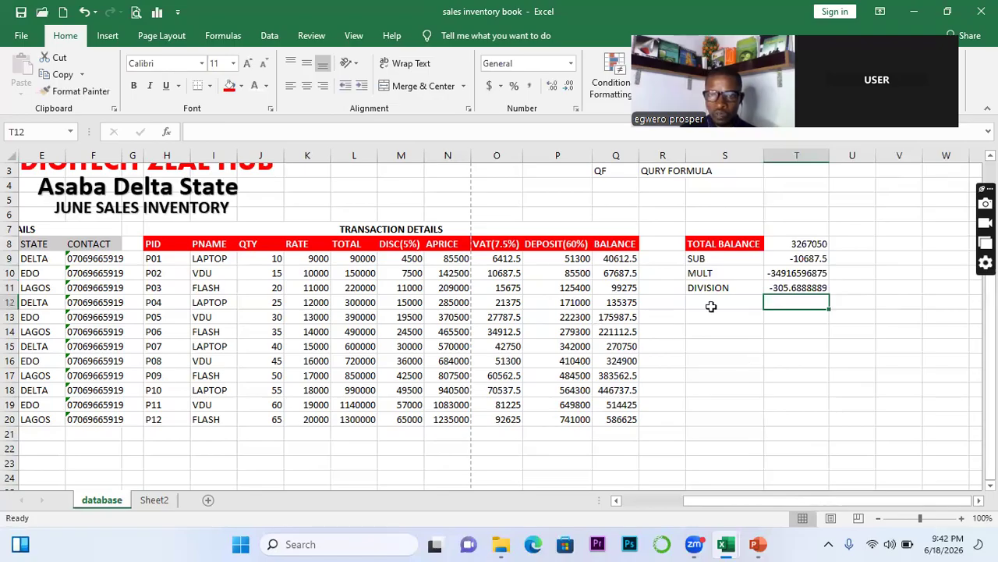
# Label S14 as MAX and enter =MAX(Q9:Q20) in T14, giving 586625
pyautogui.click(694, 334)
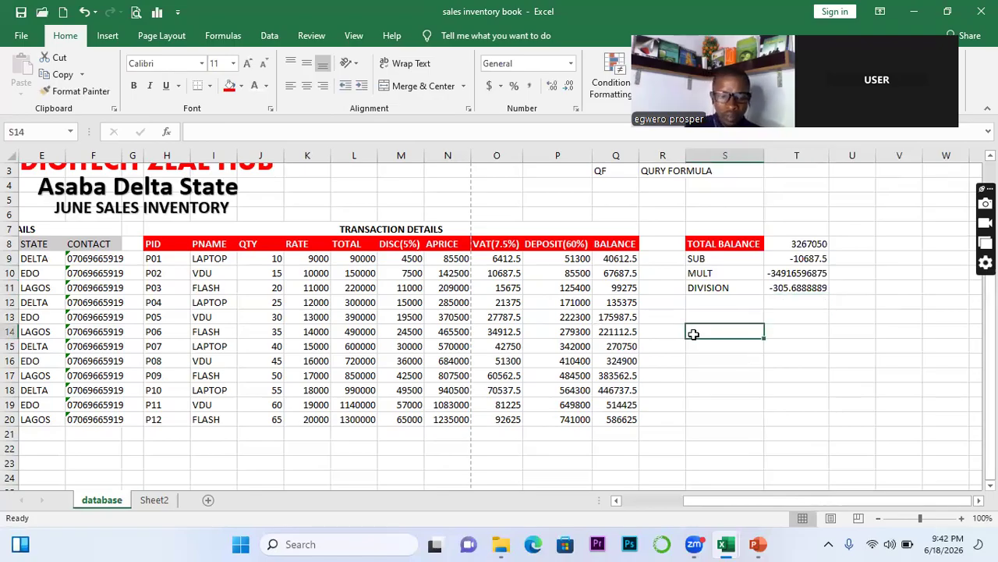
pyautogui.write('MAX')
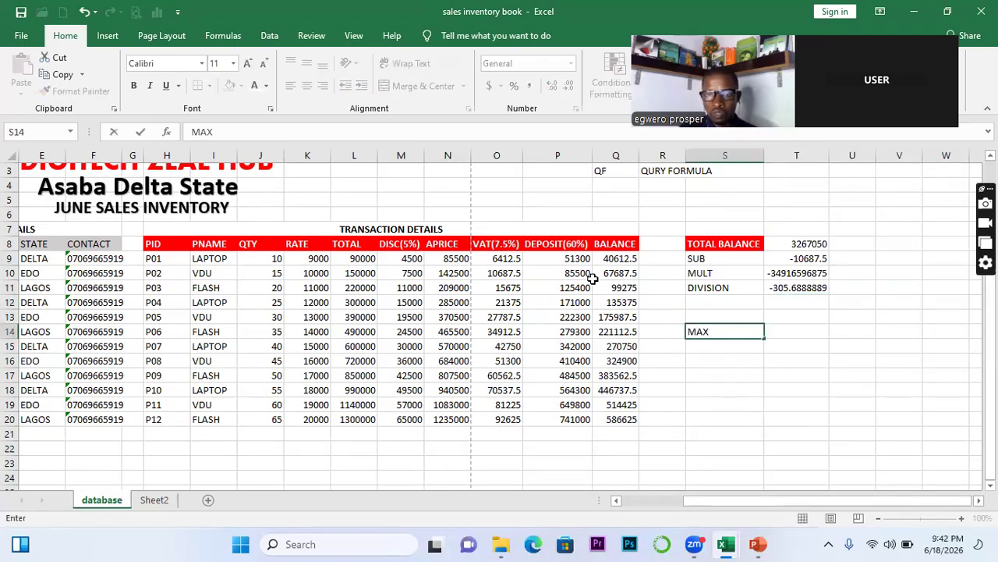
pyautogui.click(613, 271)
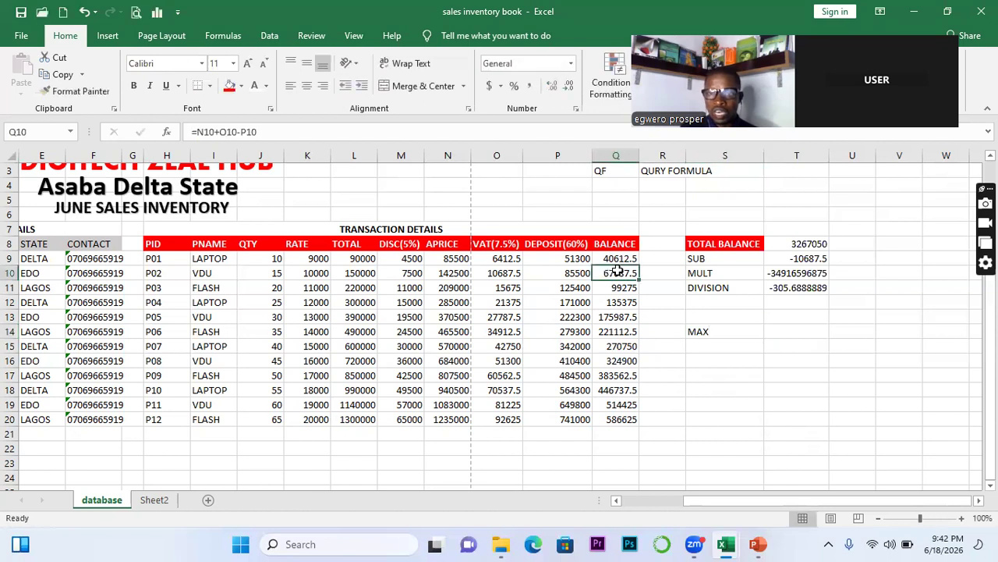
pyautogui.click(789, 331)
pyautogui.write('=')
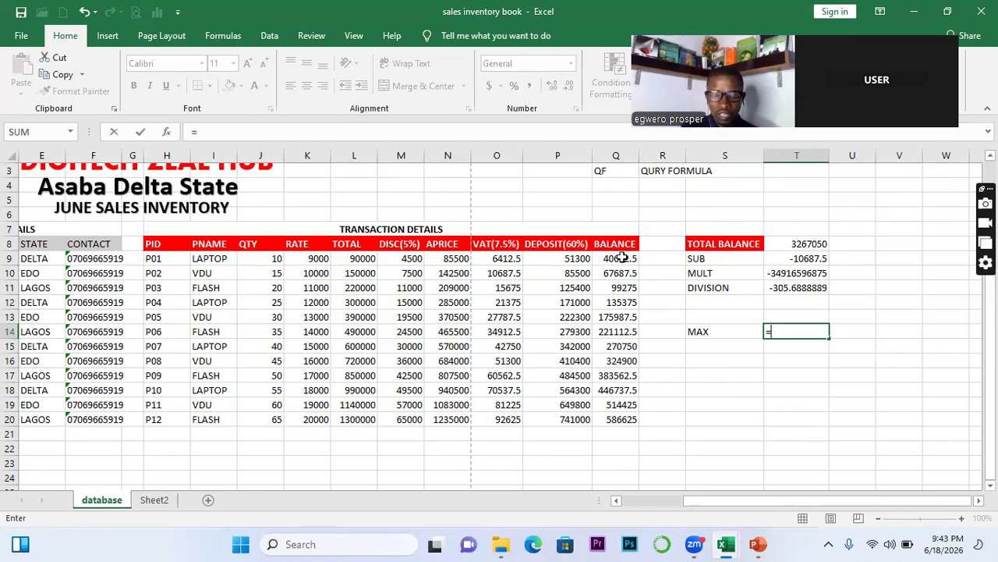
pyautogui.write('MAX')
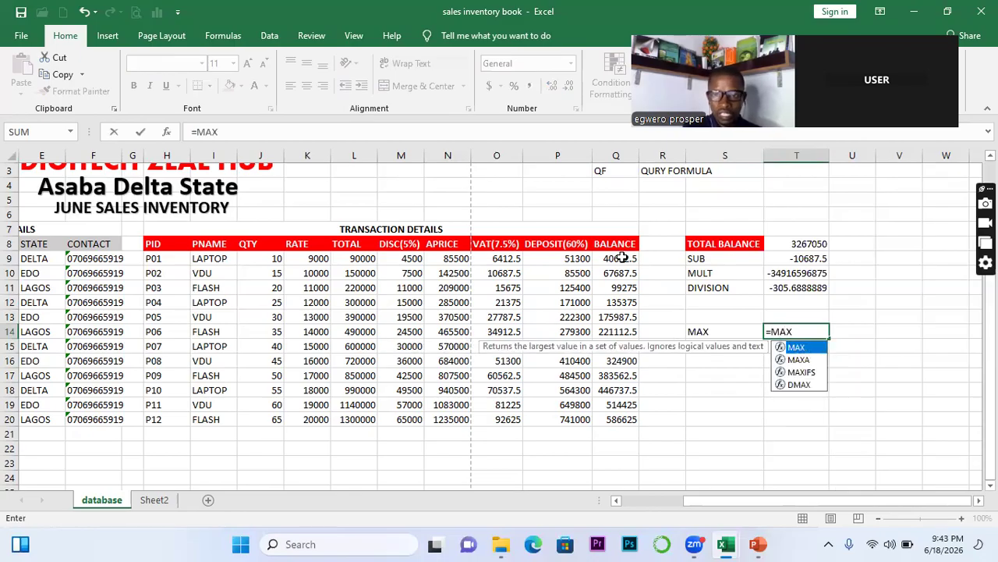
pyautogui.doubleClick(810, 349)
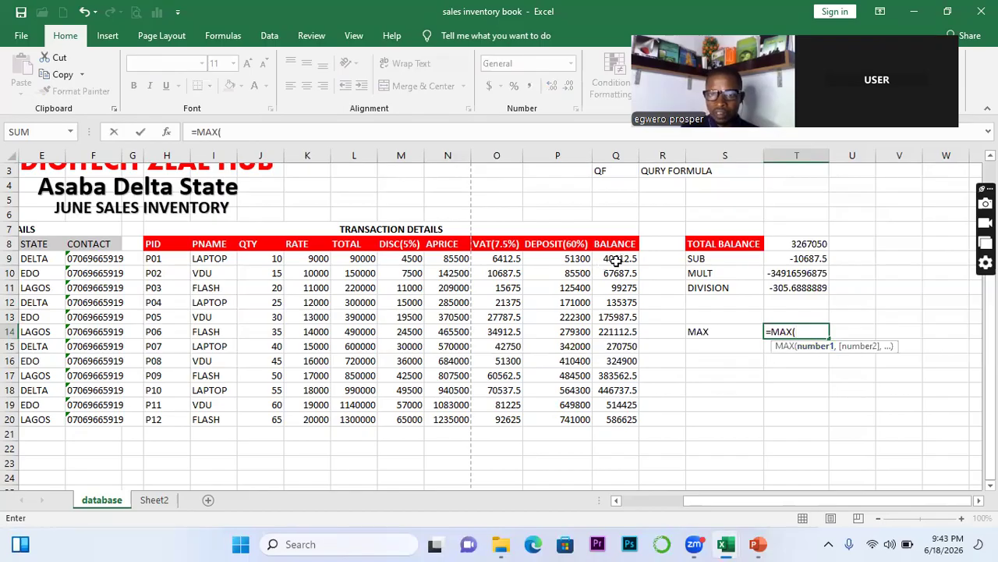
pyautogui.moveTo(616, 262); pyautogui.dragTo(636, 422)
pyautogui.press('Return')
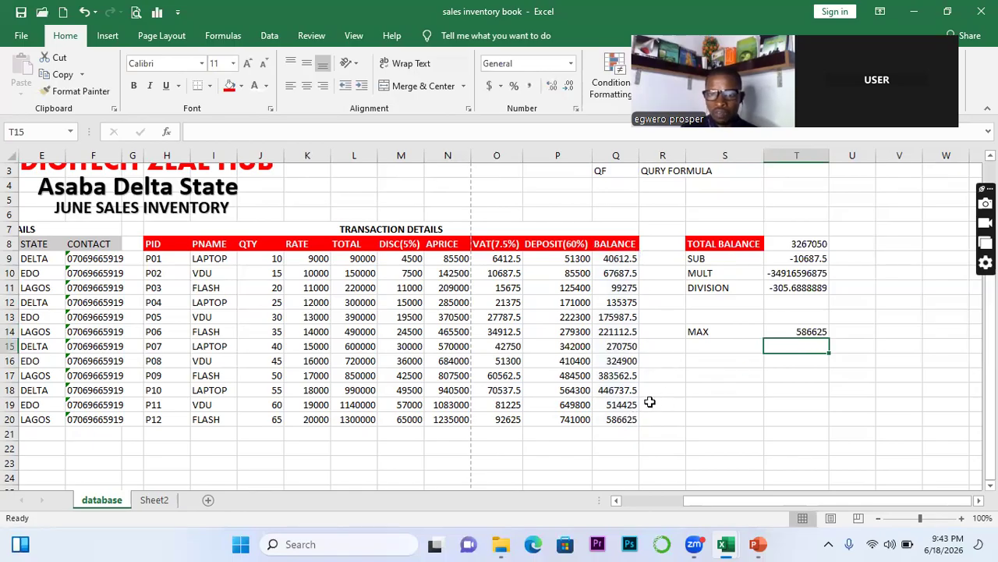
pyautogui.click(631, 419)
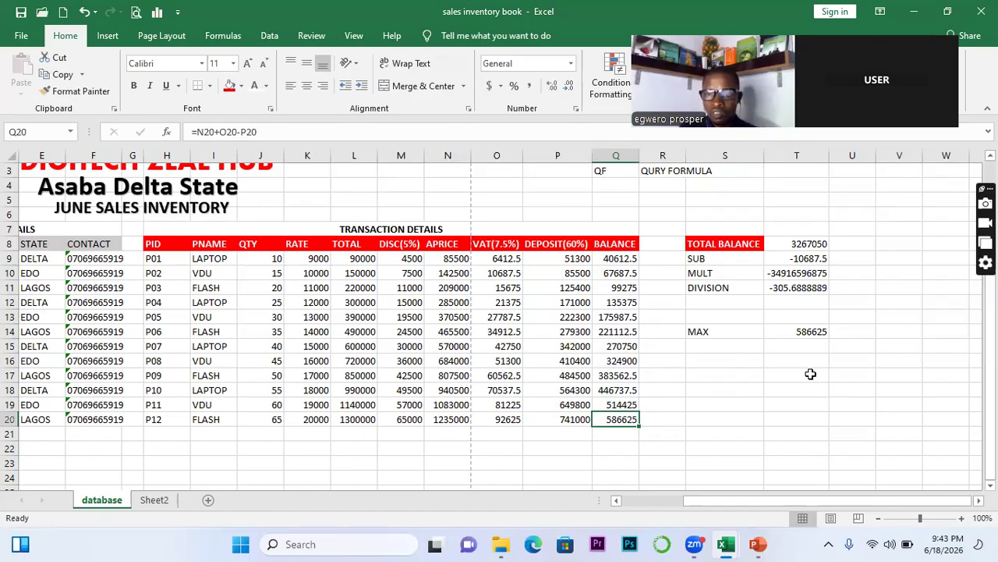
# Label S15 as MIN with =MIN(Q9:Q20) in T15, giving 40612.5, and type MODE in S16
pyautogui.click(706, 343)
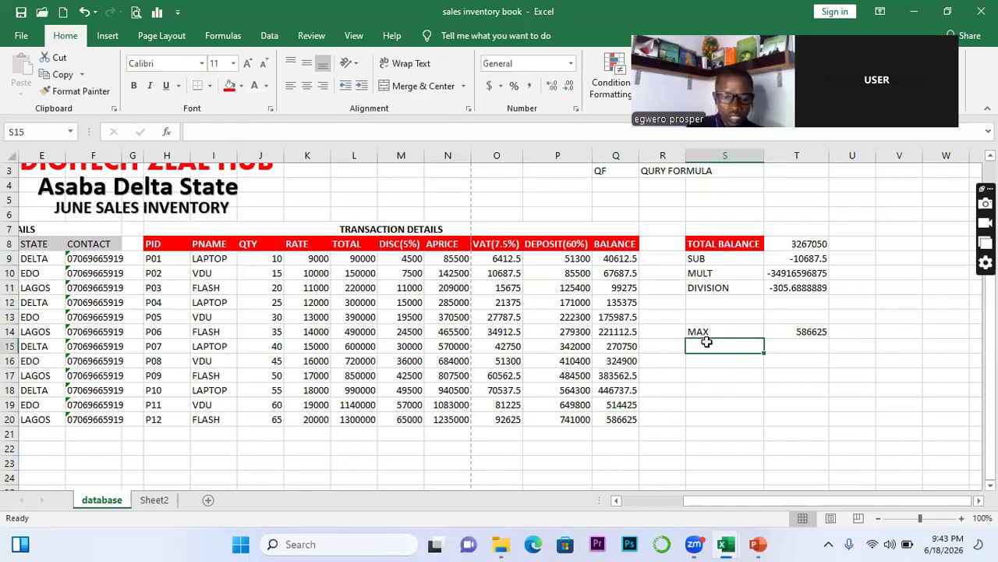
pyautogui.write('MIN')
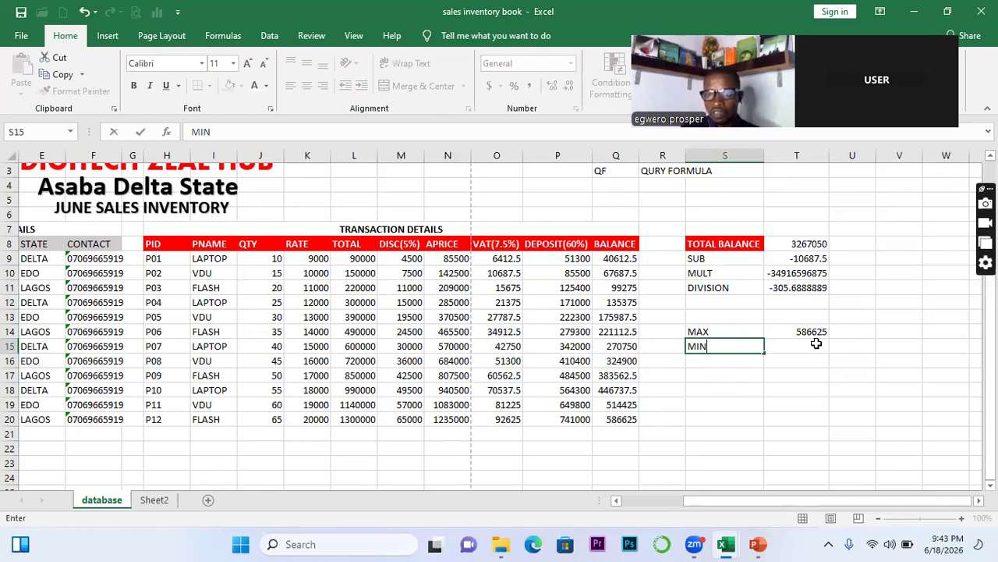
pyautogui.click(816, 343)
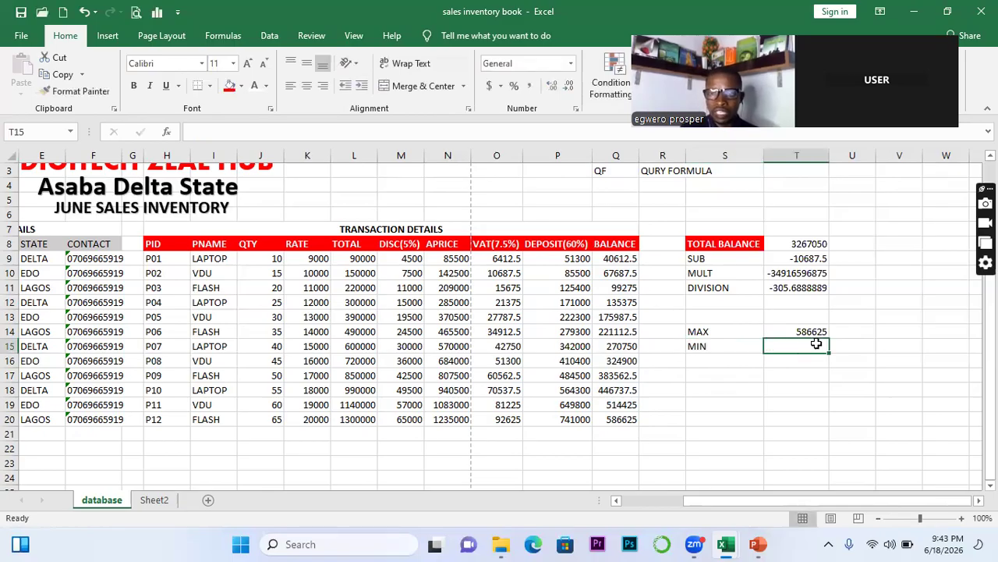
pyautogui.write('=MIN(')
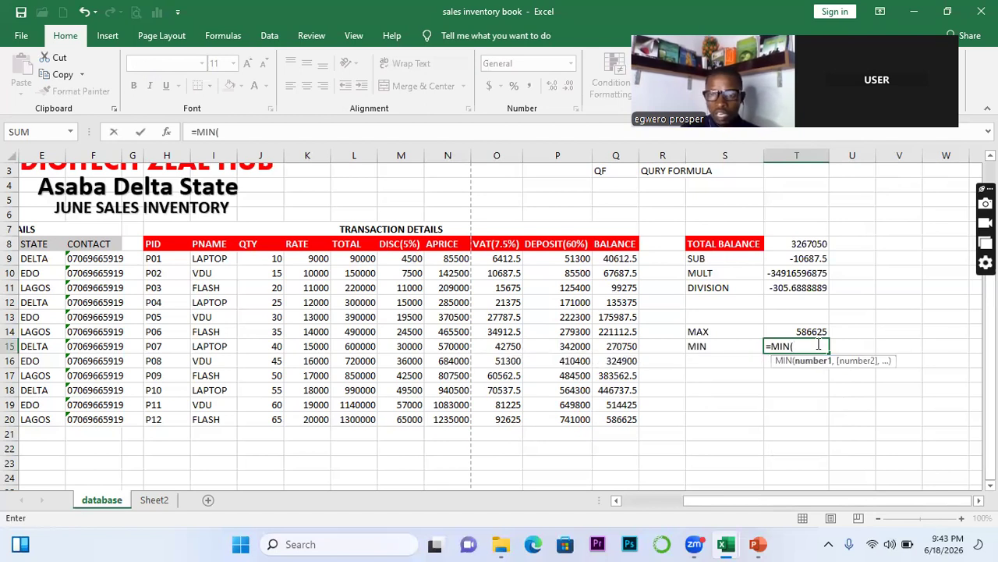
pyautogui.moveTo(616, 258); pyautogui.dragTo(620, 417)
pyautogui.press('Return')
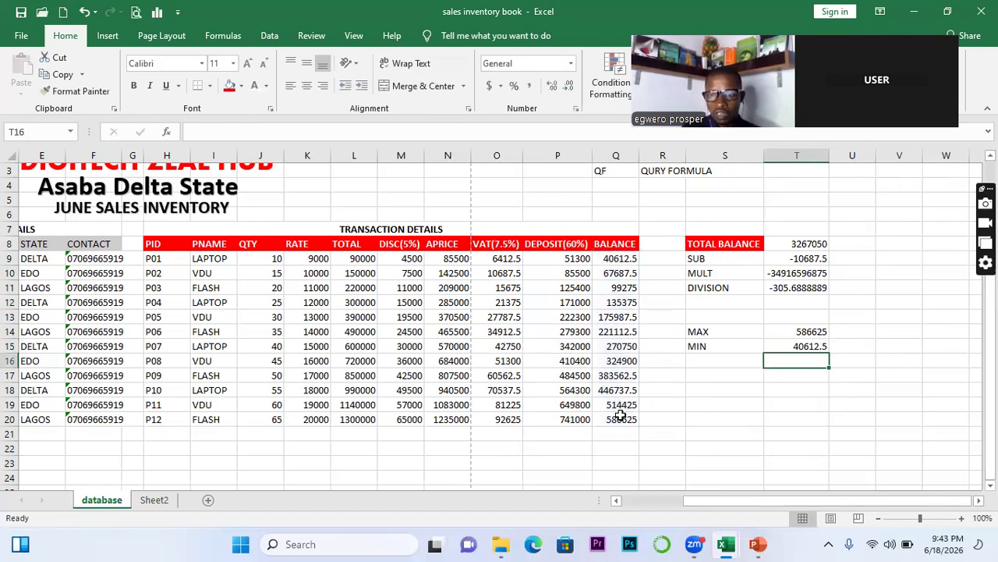
pyautogui.click(693, 366)
pyautogui.write('MODE')
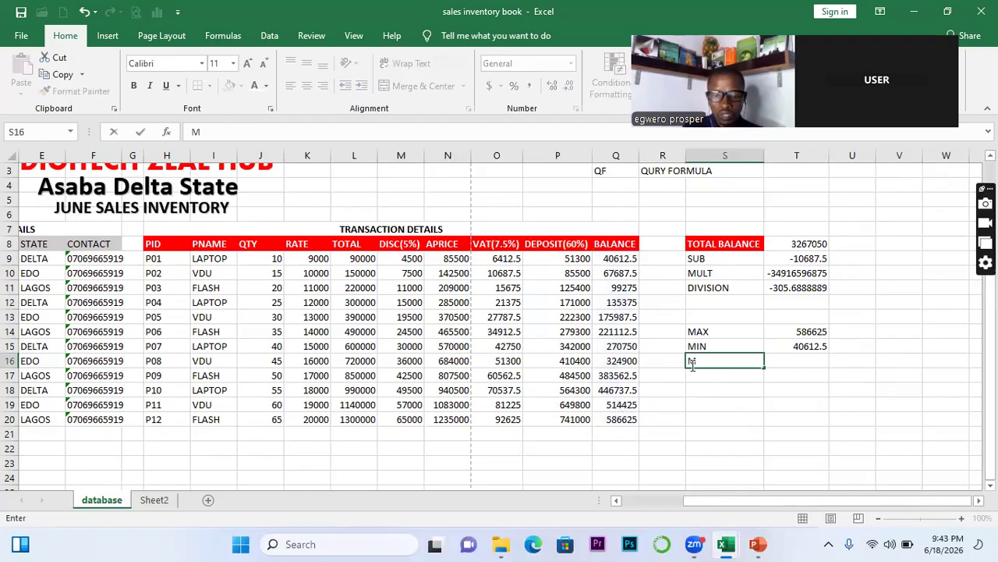
# Try =MODE.SNGL(Q9:Q20) in T16, which returns #N/A, and clear it
pyautogui.click(812, 360)
pyautogui.write('=')
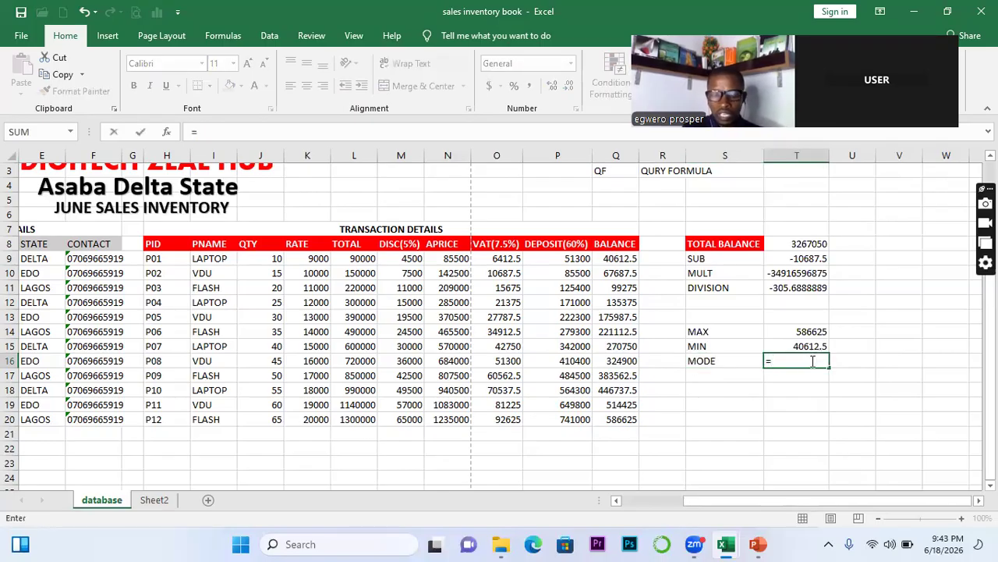
pyautogui.write('MOD')
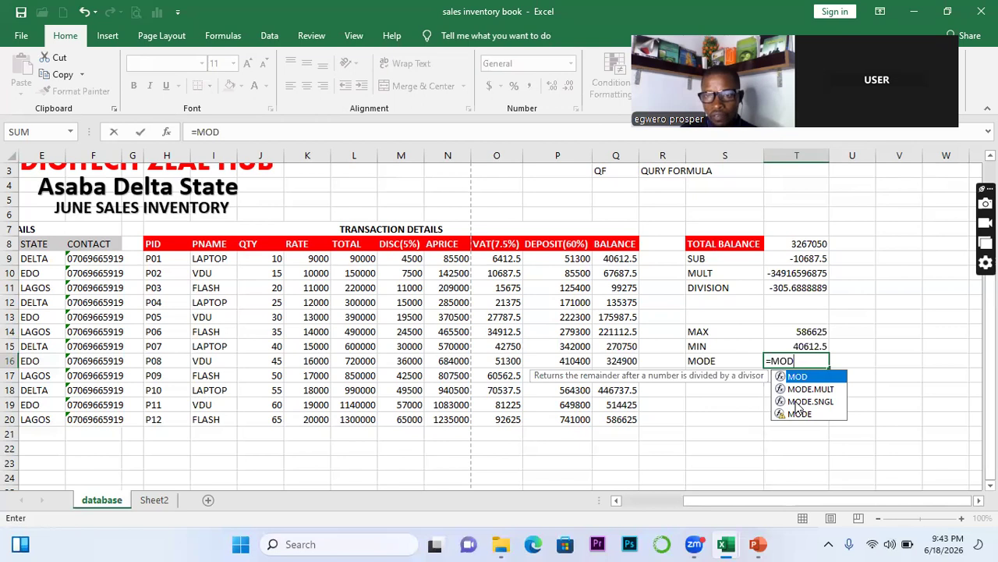
pyautogui.doubleClick(796, 402)
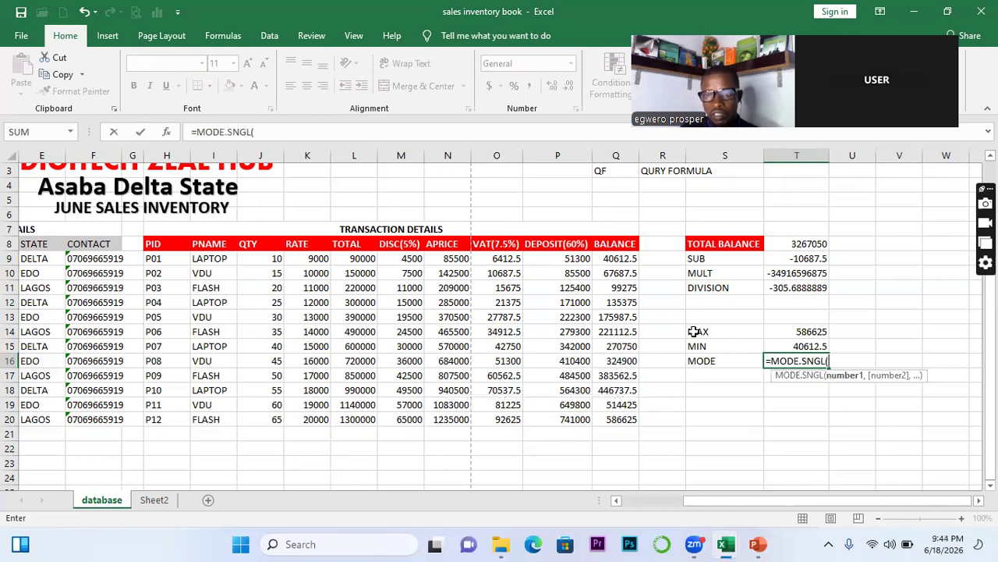
pyautogui.click(613, 260)
pyautogui.moveTo(613, 260); pyautogui.dragTo(624, 407)
pyautogui.moveTo(625, 416); pyautogui.dragTo(628, 416)
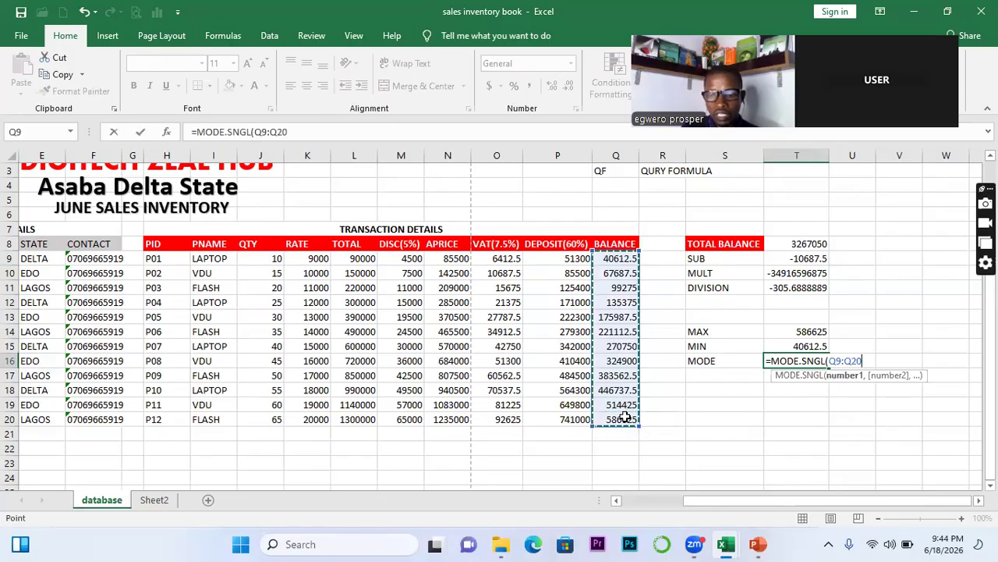
pyautogui.press('Return')
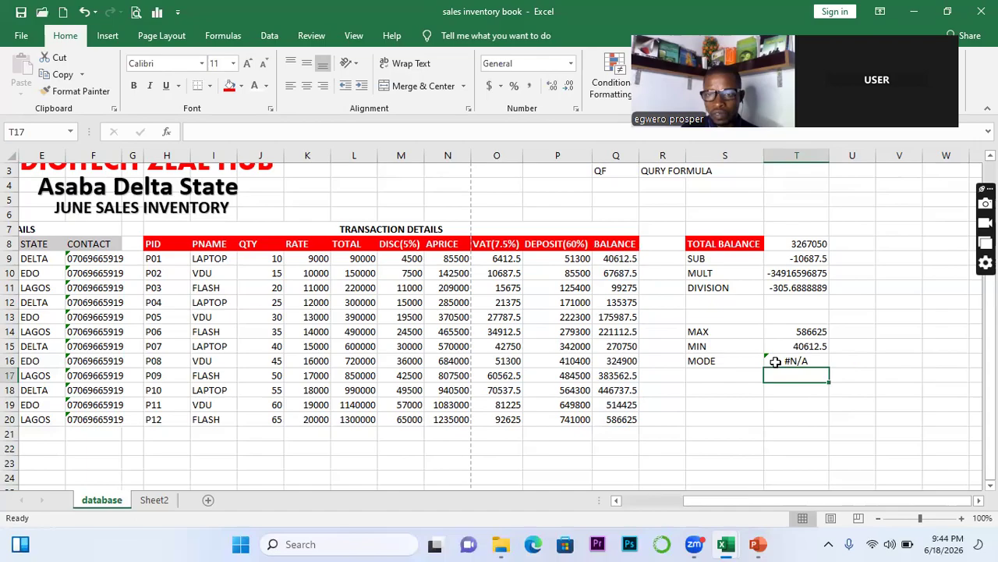
pyautogui.click(776, 362)
pyautogui.press('Delete')
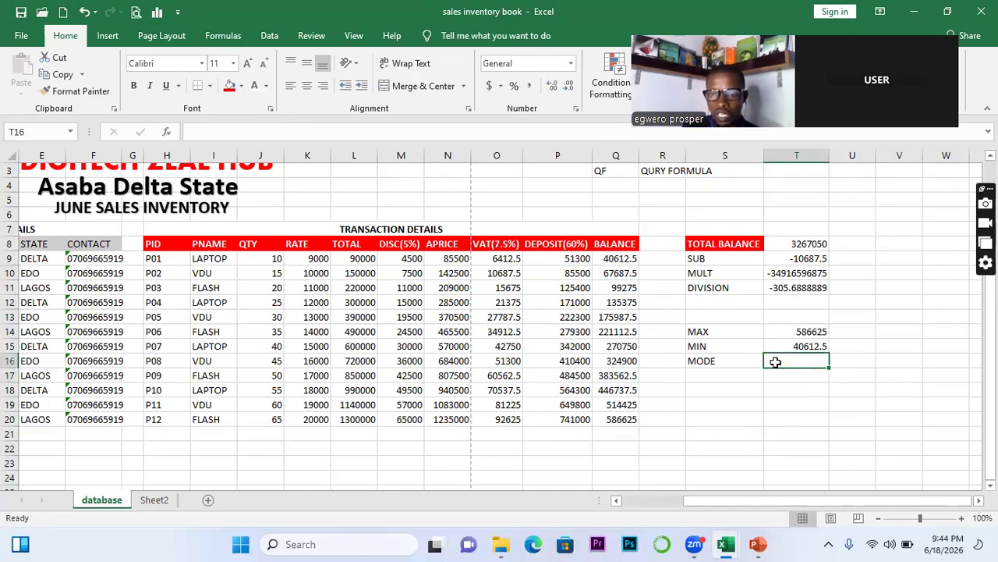
# Try =MODE(Q9:Q20), also #N/A, then delete T16 and the MODE label
pyautogui.write('=')
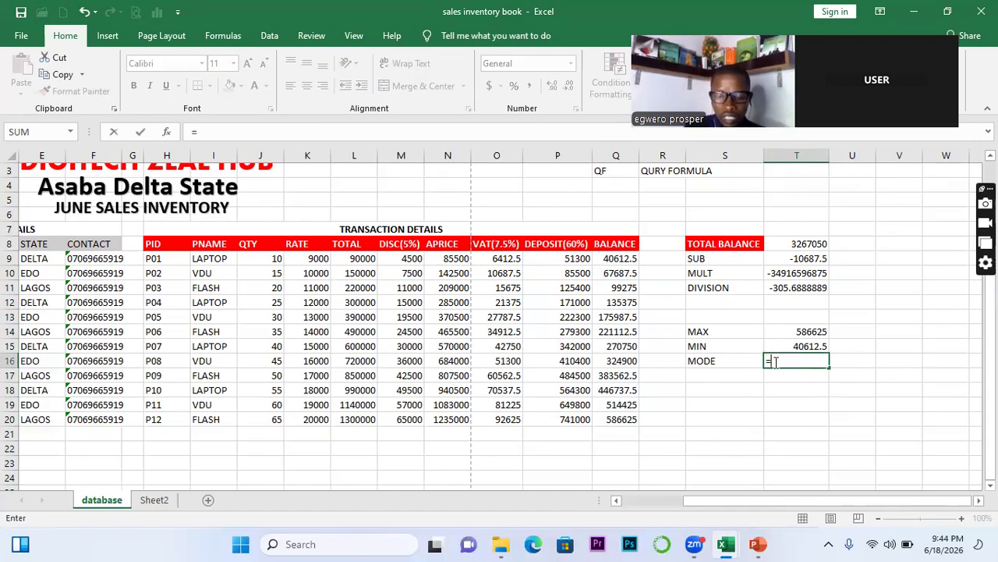
pyautogui.write('MODE')
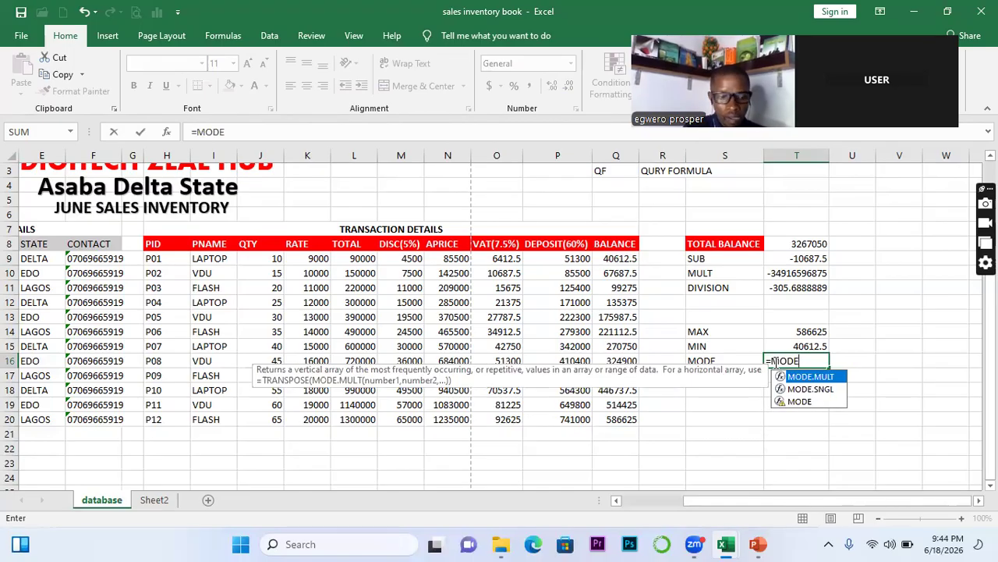
pyautogui.write('(')
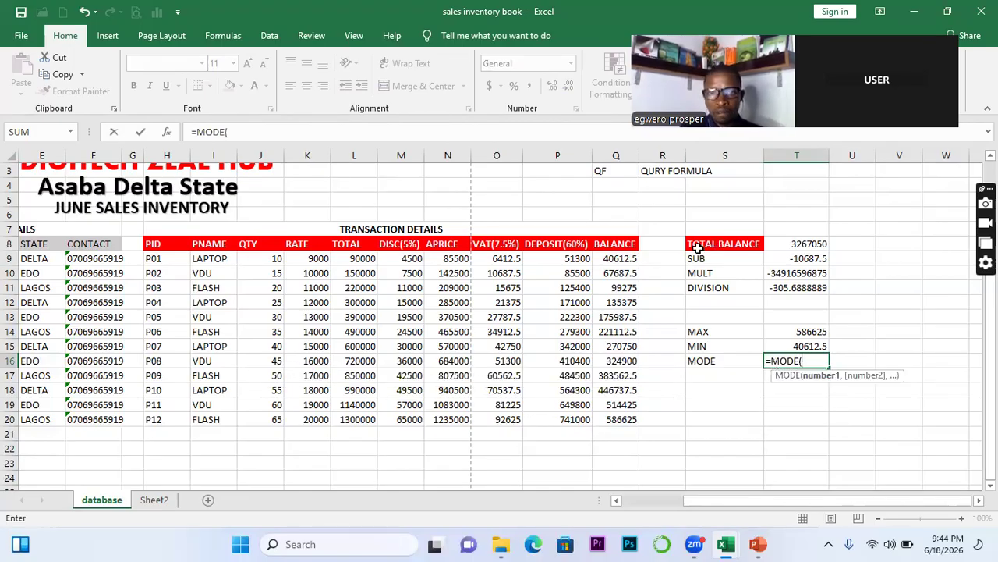
pyautogui.moveTo(629, 266); pyautogui.dragTo(631, 419)
pyautogui.press('Return')
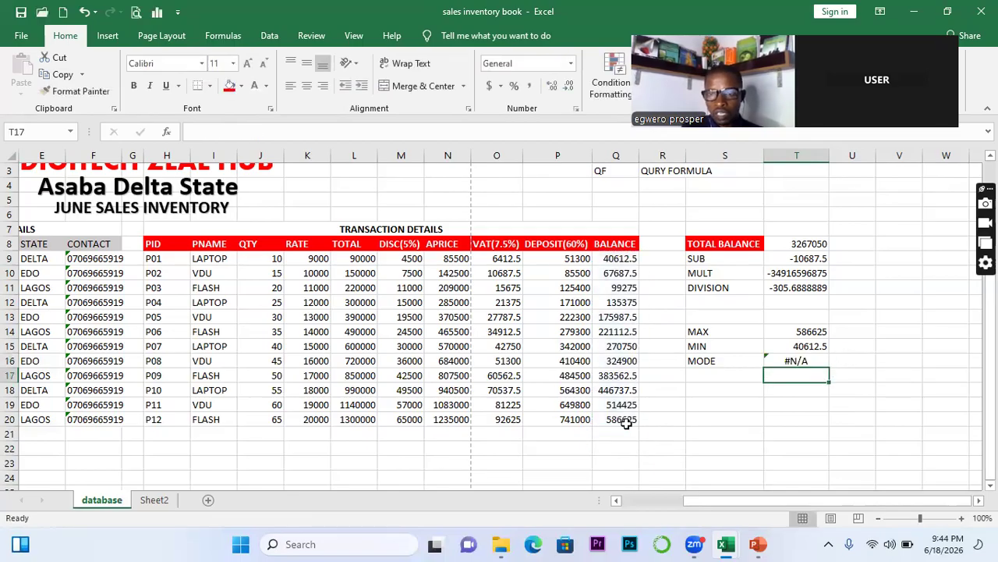
pyautogui.click(788, 363)
pyautogui.press('Delete')
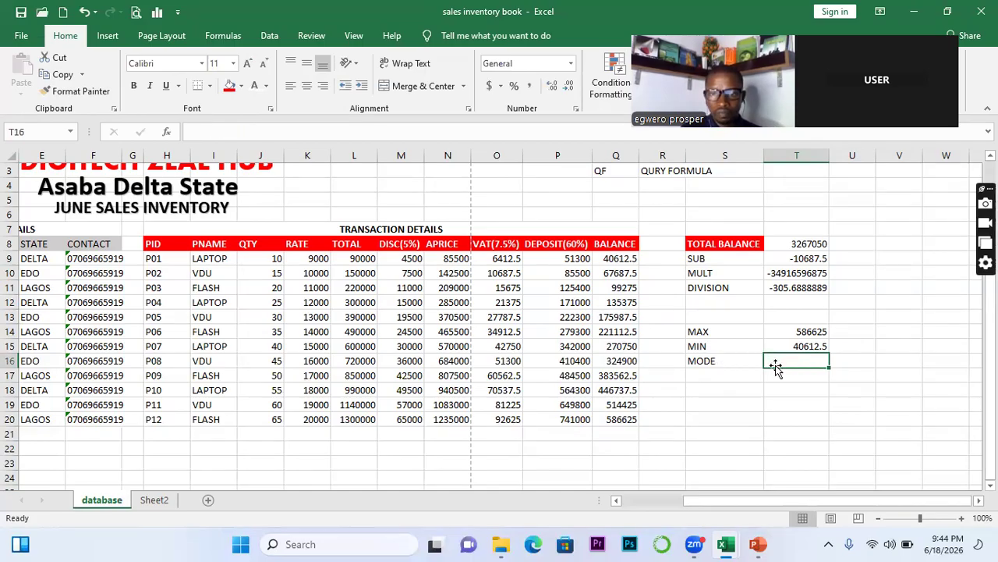
pyautogui.click(727, 364)
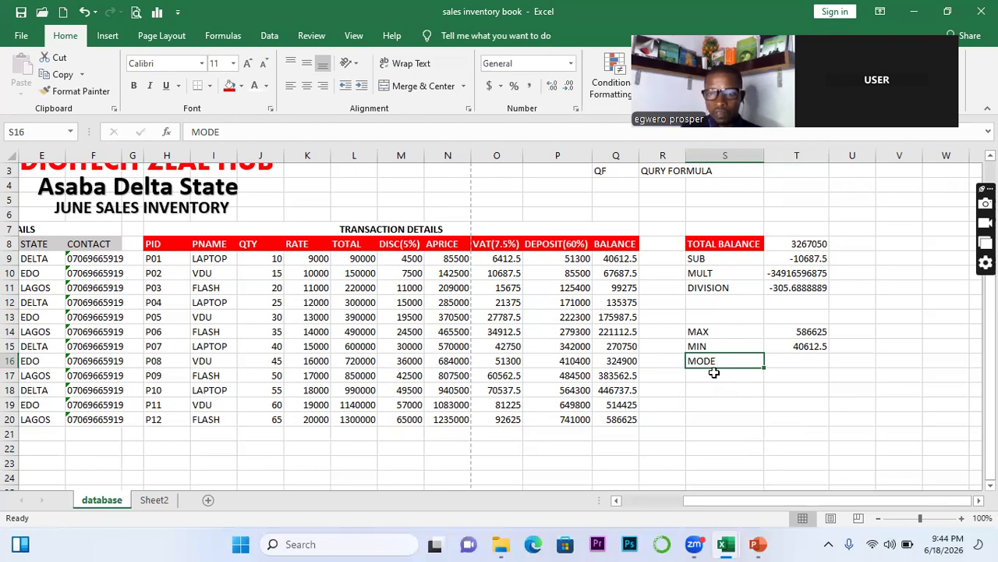
pyautogui.press('Delete')
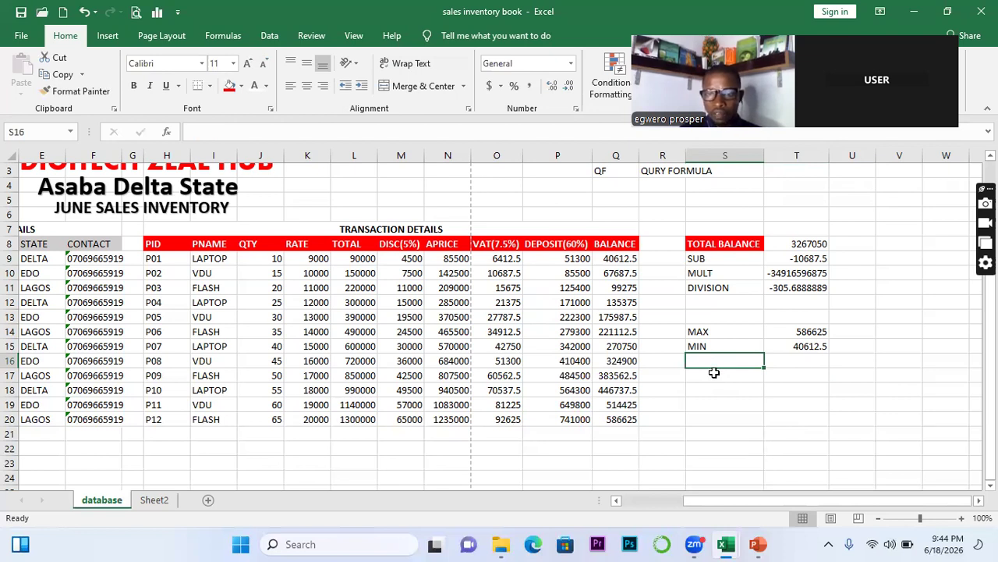
# Label S16 as RANGE and enter =T14-T15 in T16, giving 546012.5
pyautogui.click(814, 358)
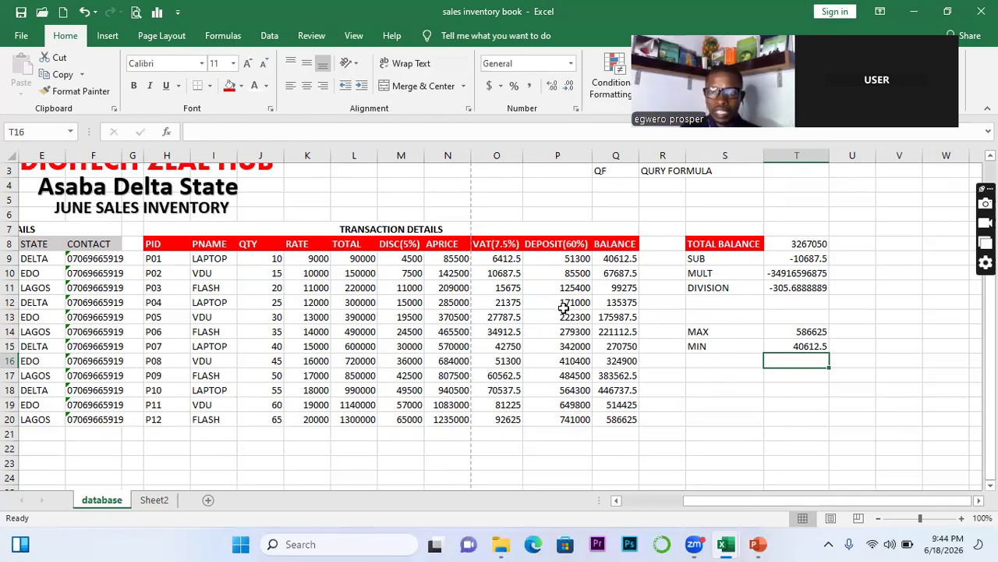
pyautogui.click(690, 364)
pyautogui.write('RANGE')
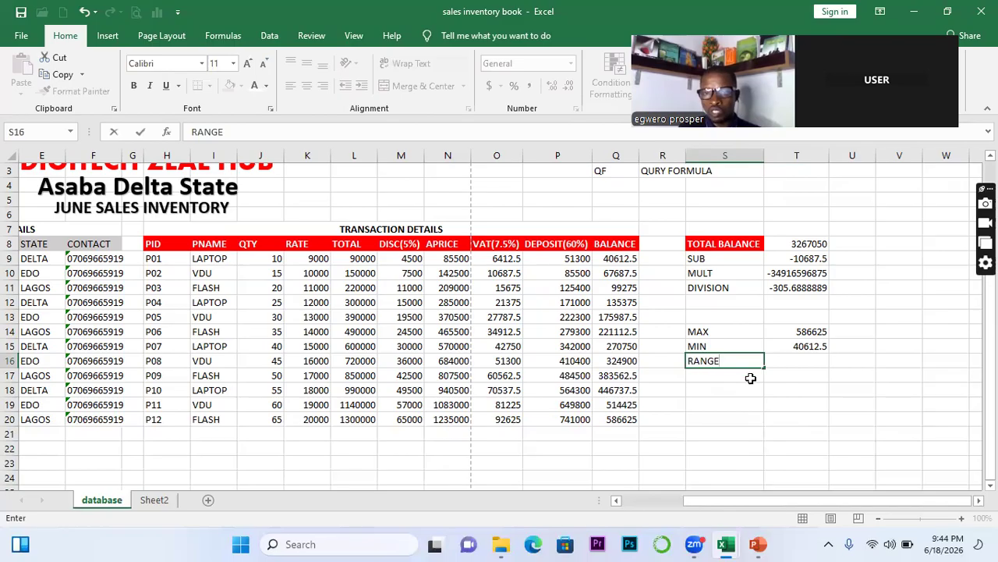
pyautogui.click(775, 364)
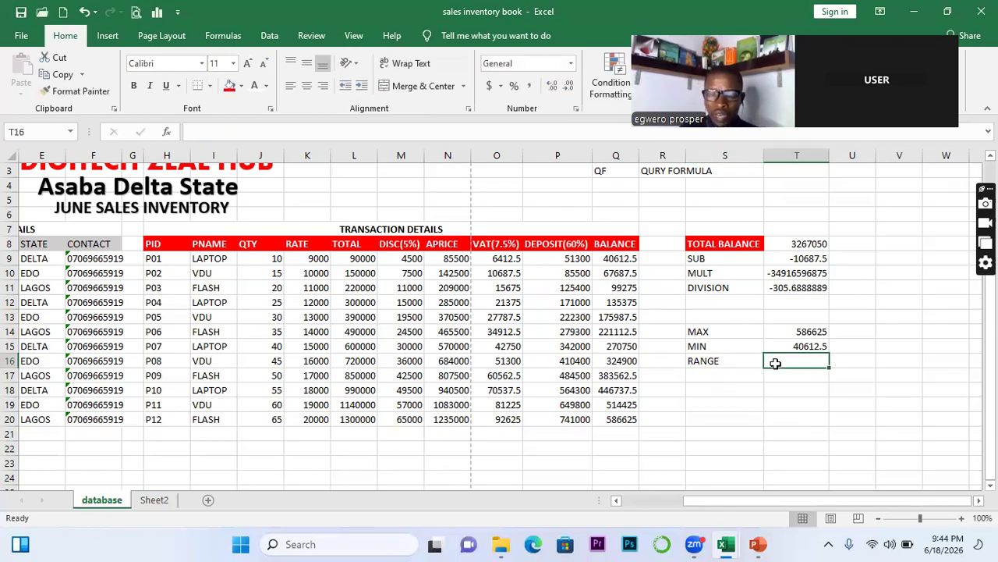
pyautogui.write('=')
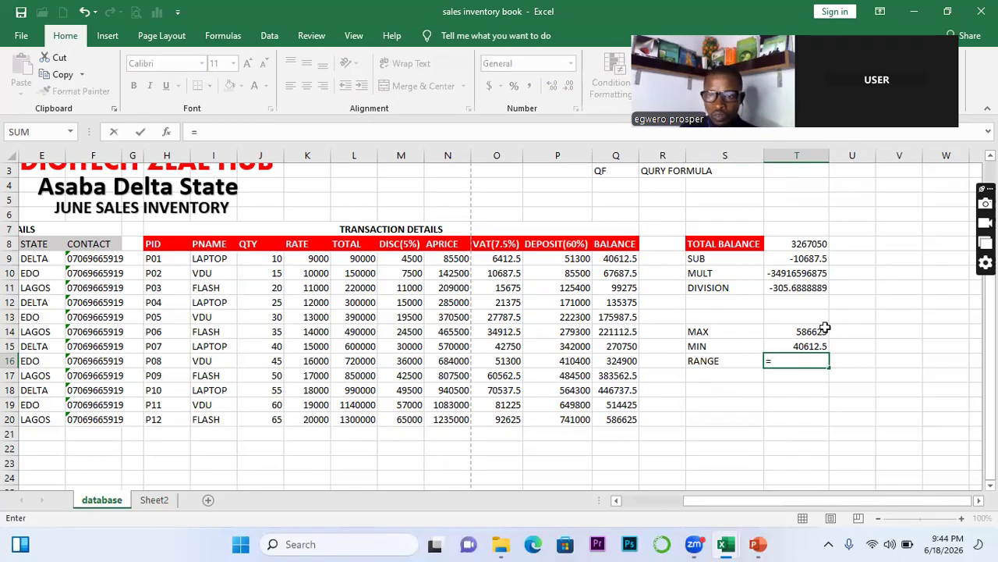
pyautogui.click(813, 331)
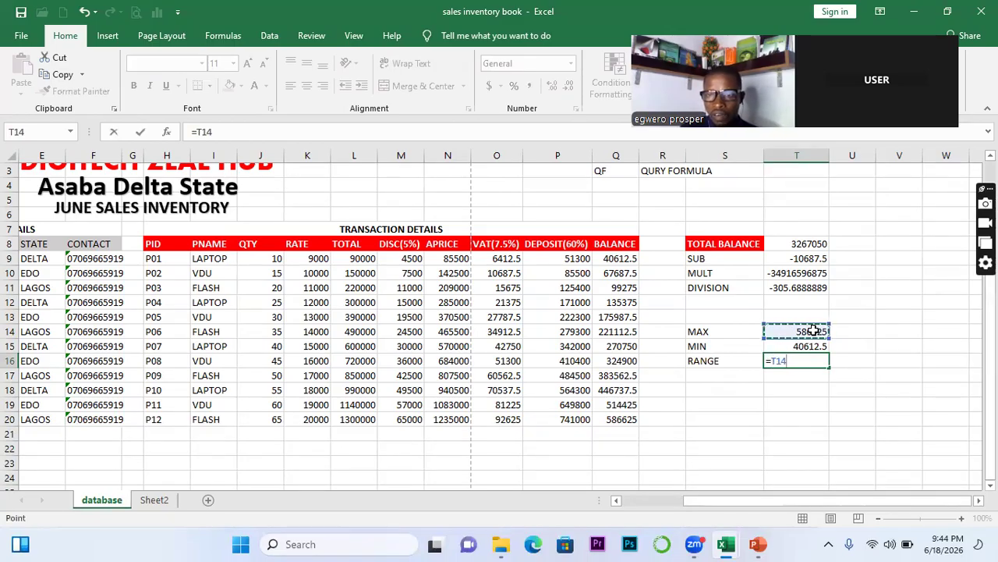
pyautogui.write('-')
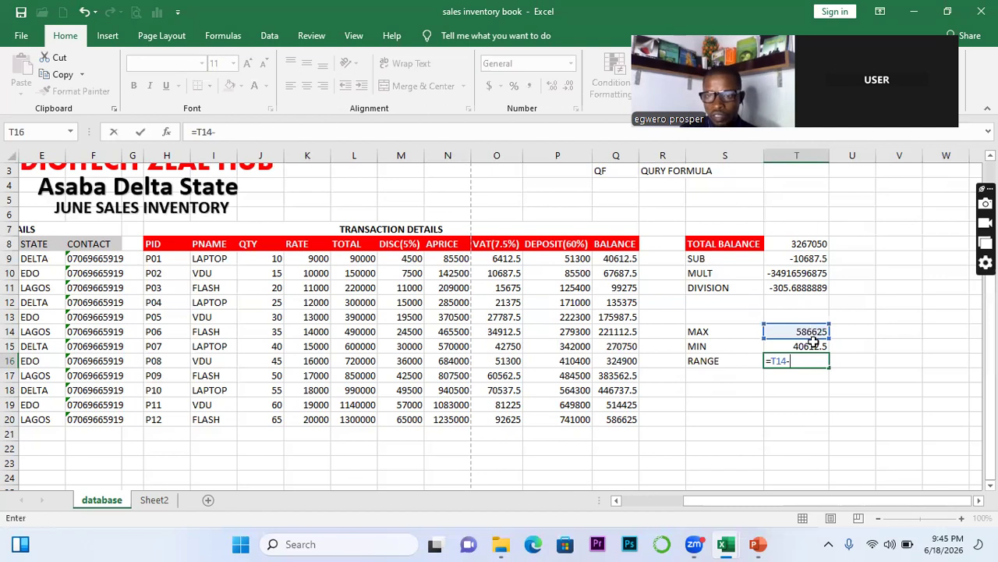
pyautogui.click(814, 346)
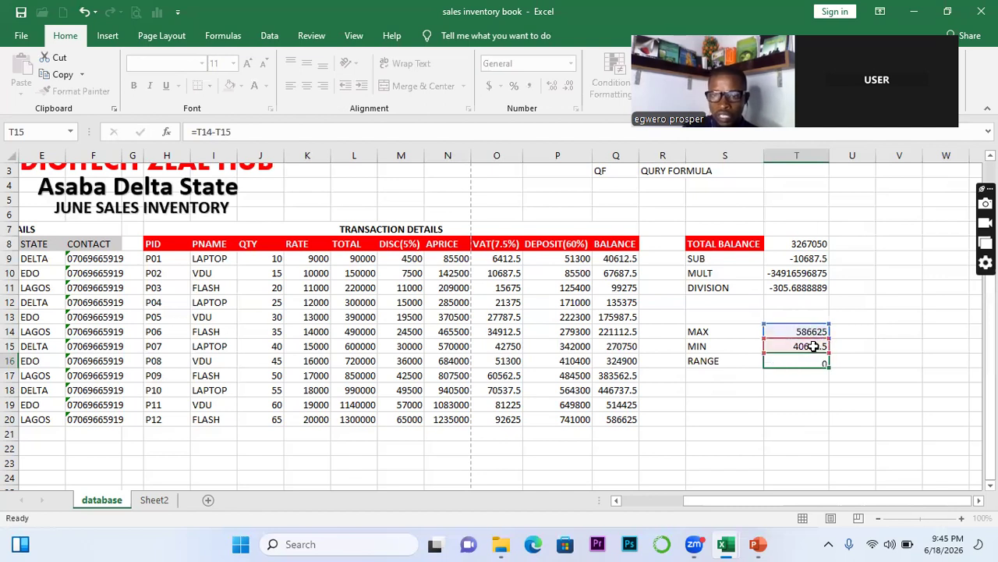
pyautogui.press('Return')
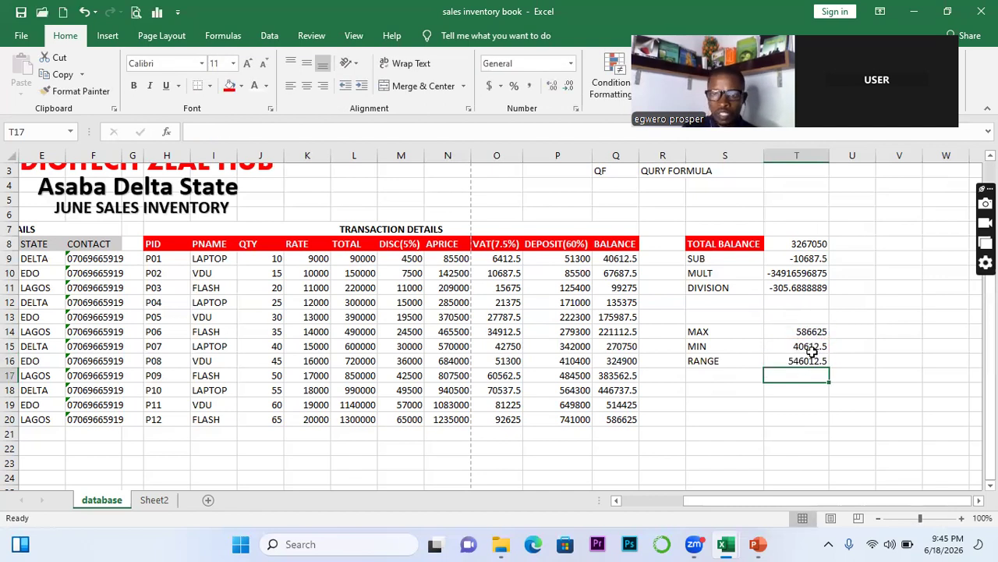
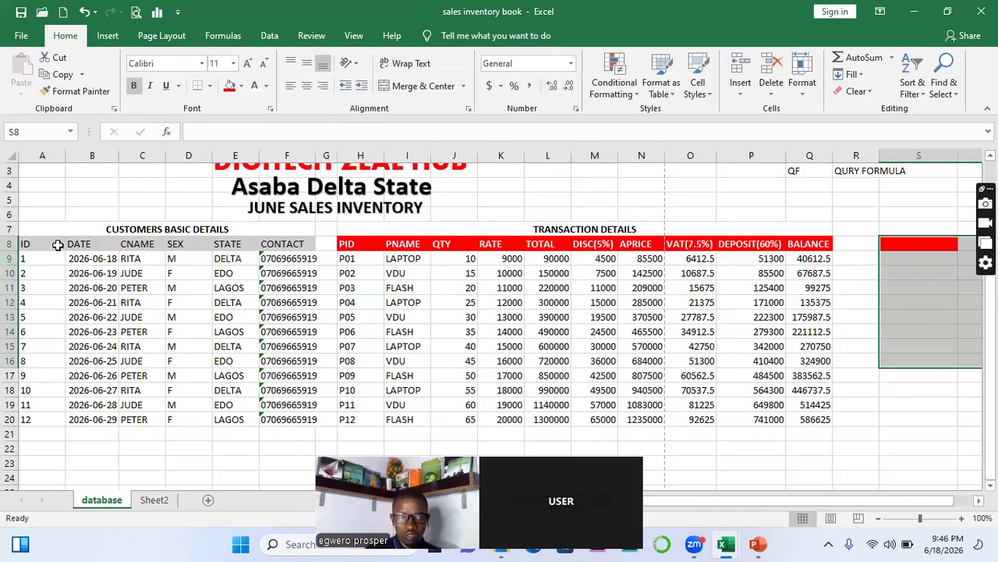
# Select A9:Q20, the twelve June sales rows from ID to BALANCE, and show the Data ribbon
pyautogui.click(58, 245)
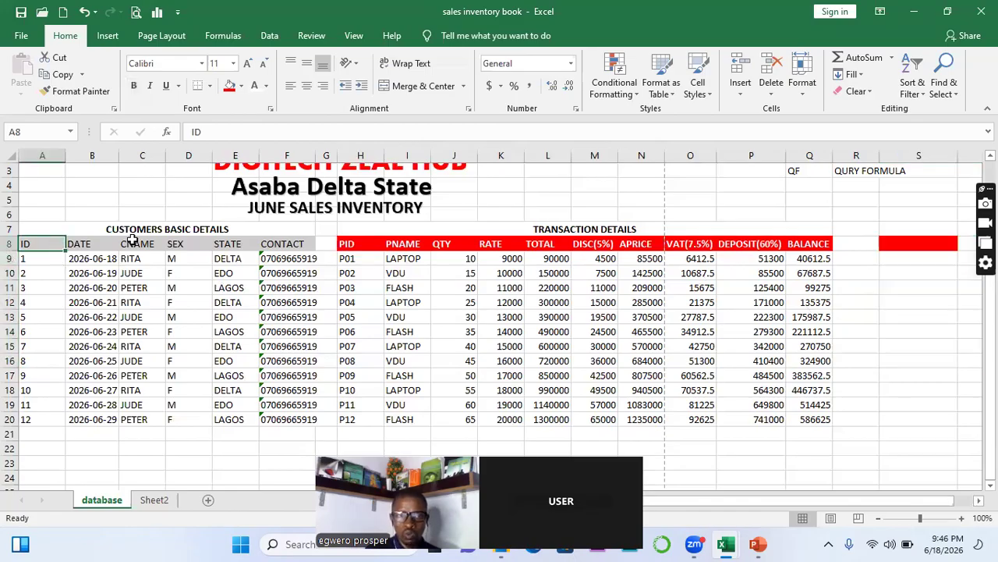
pyautogui.click(19, 260)
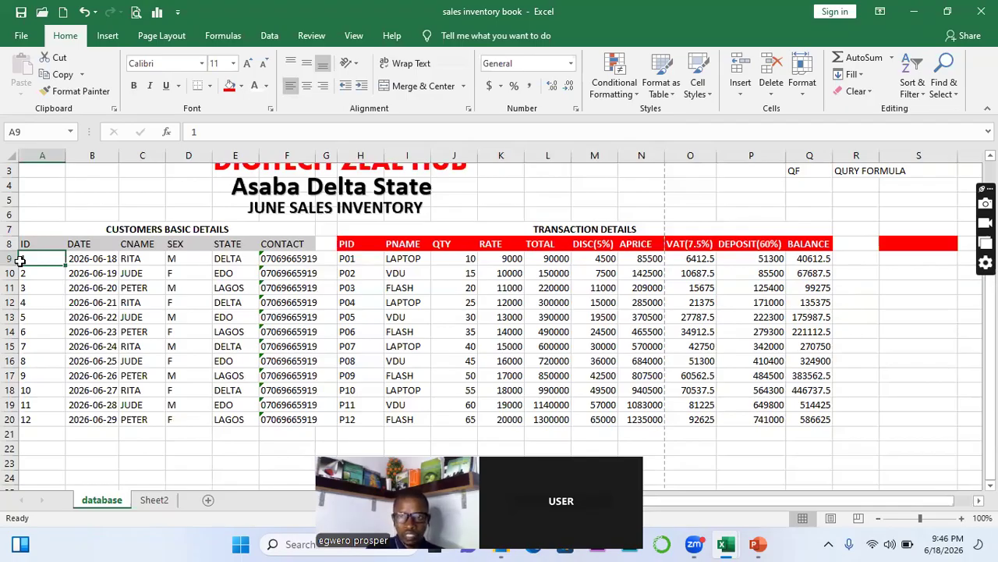
pyautogui.hotkey('ctrl', 'shift', 'Right')
pyautogui.hotkey('ctrl', 'shift', 'Right')
pyautogui.hotkey('ctrl', 'shift', 'Right')
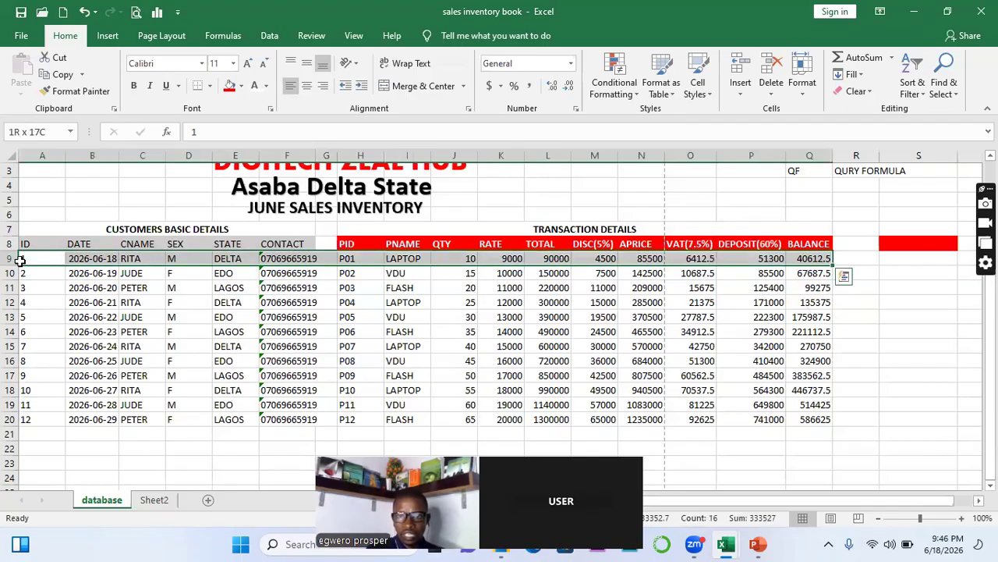
pyautogui.hotkey('ctrl', 'shift', 'Down')
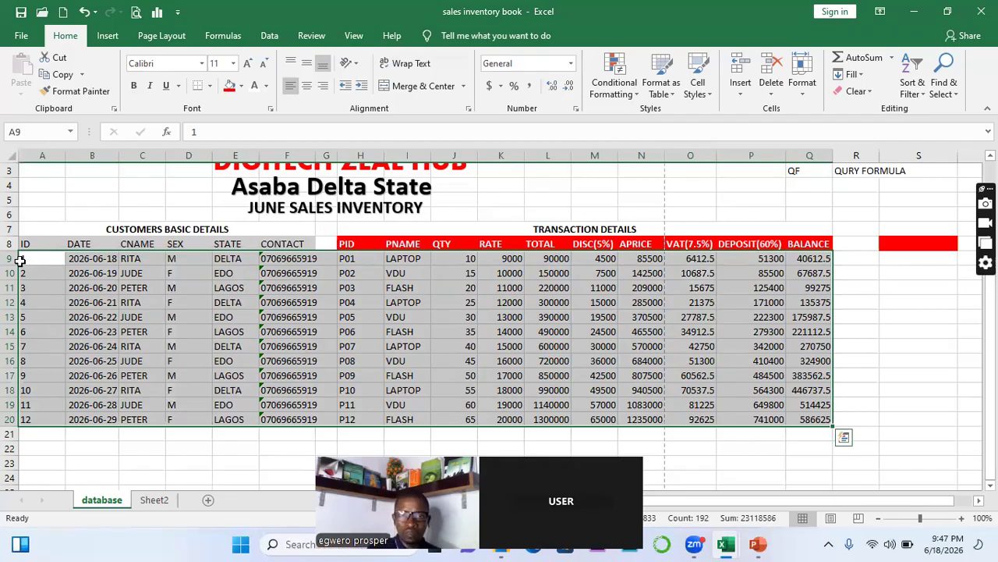
pyautogui.click(272, 36)
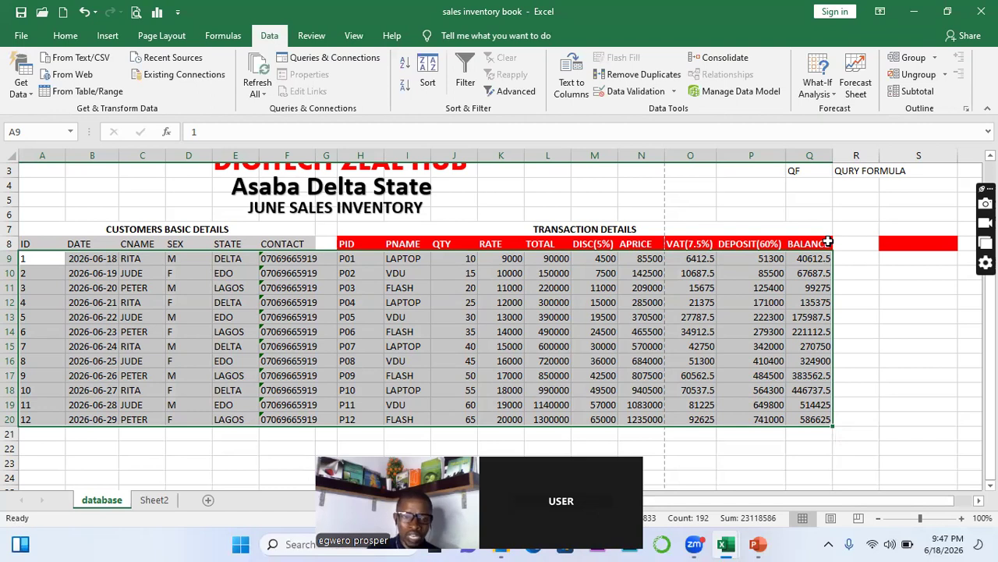
# Sort the selected rows on column Q (BALANCE) by cell values, Largest to Smallest
pyautogui.click(423, 72)
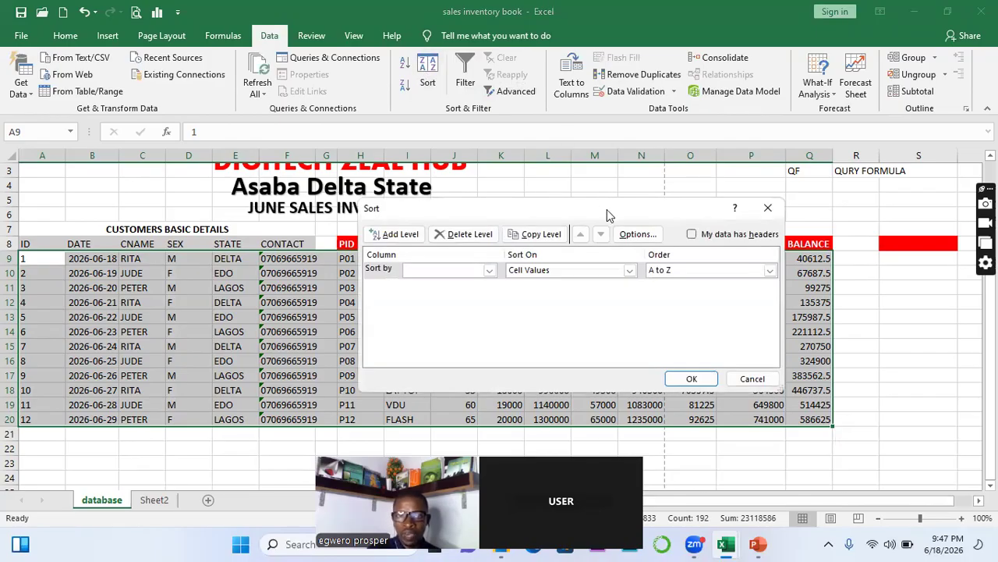
pyautogui.moveTo(607, 209); pyautogui.dragTo(624, 104)
pyautogui.click(507, 165)
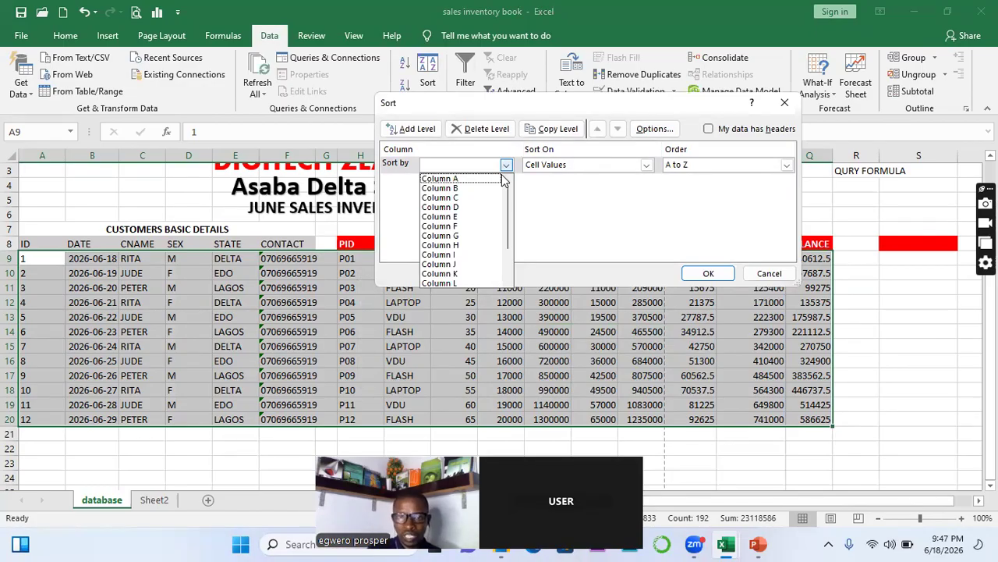
pyautogui.click(633, 106)
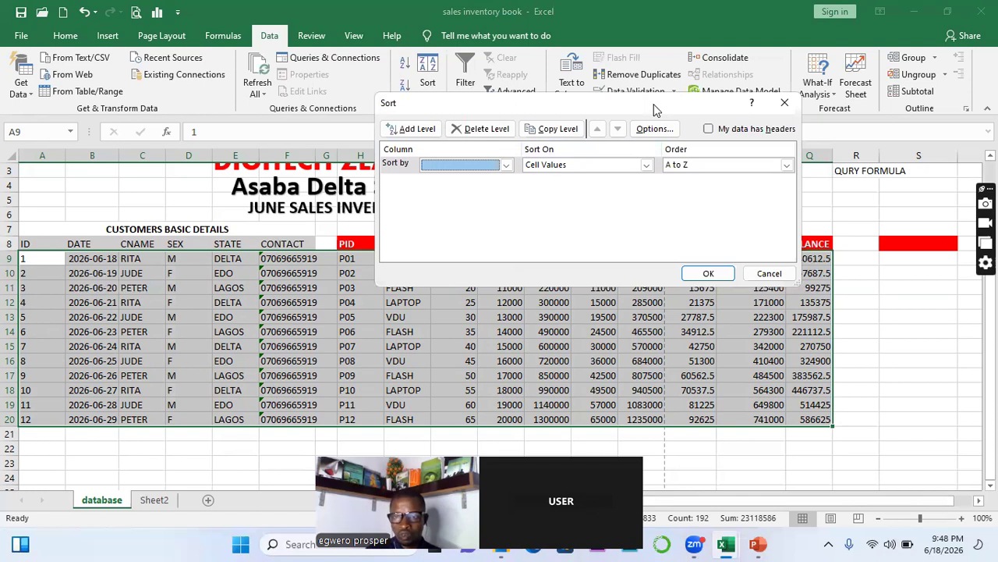
pyautogui.moveTo(655, 109); pyautogui.dragTo(638, 126)
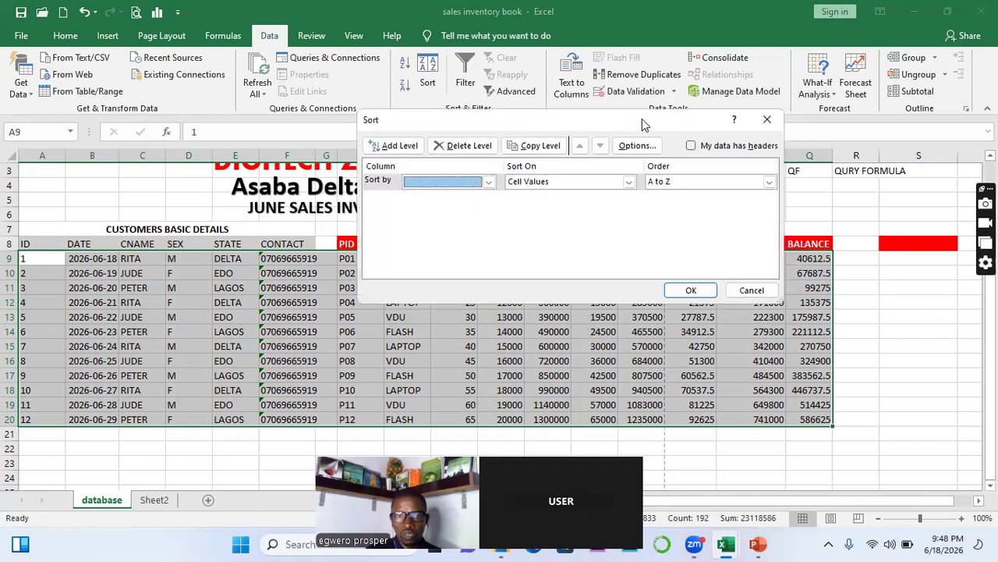
pyautogui.click(489, 182)
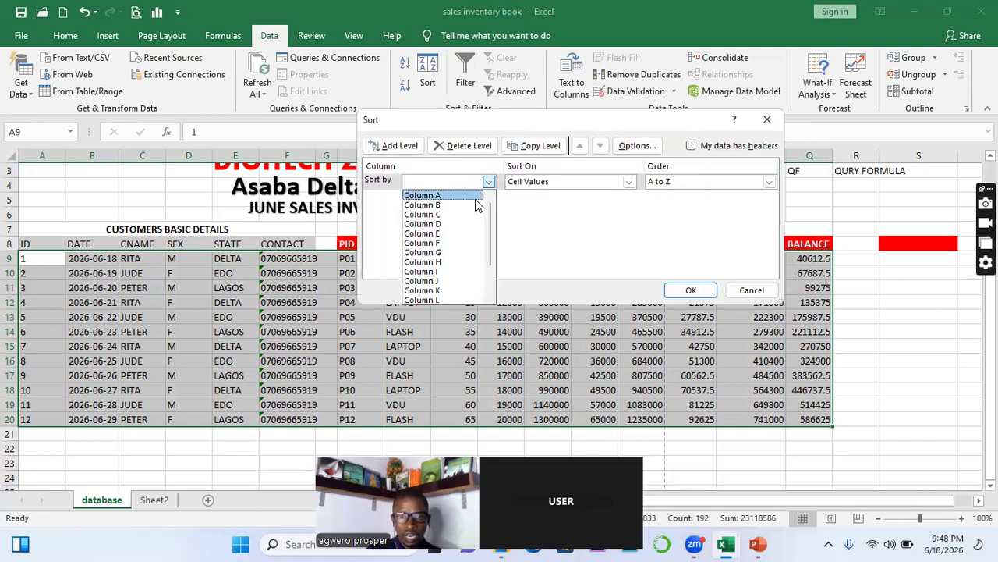
pyautogui.moveTo(492, 225); pyautogui.dragTo(491, 246)
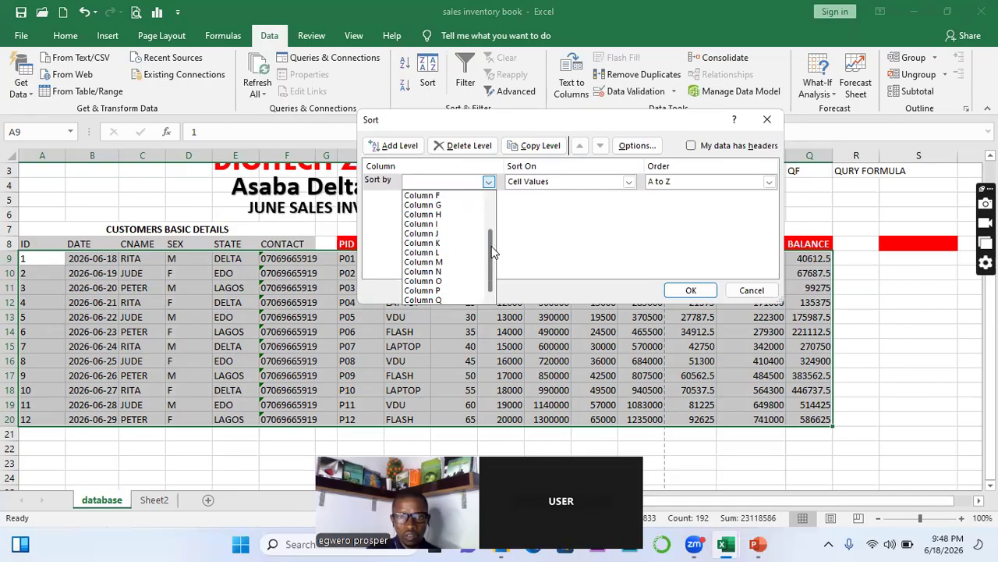
pyautogui.click(434, 301)
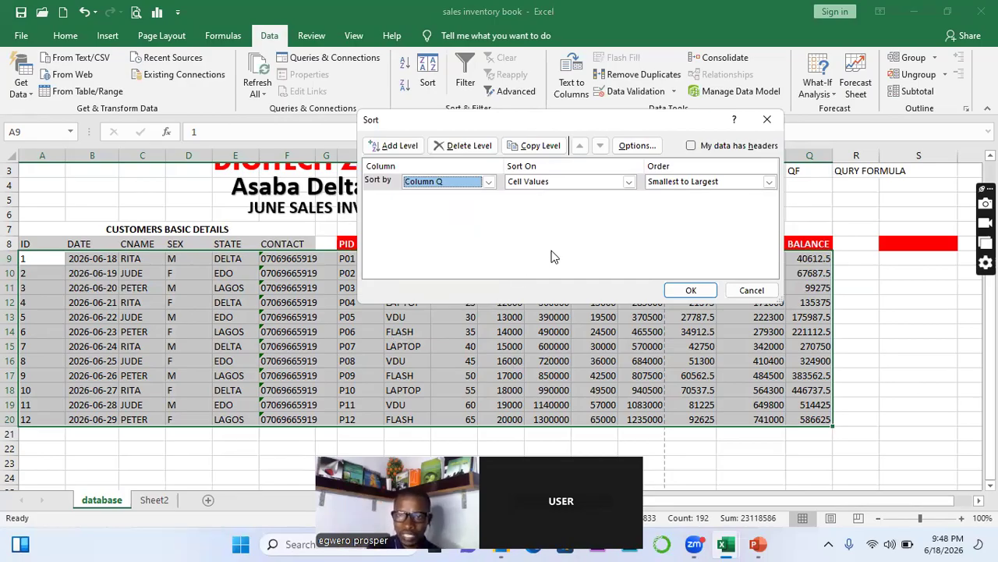
pyautogui.click(769, 183)
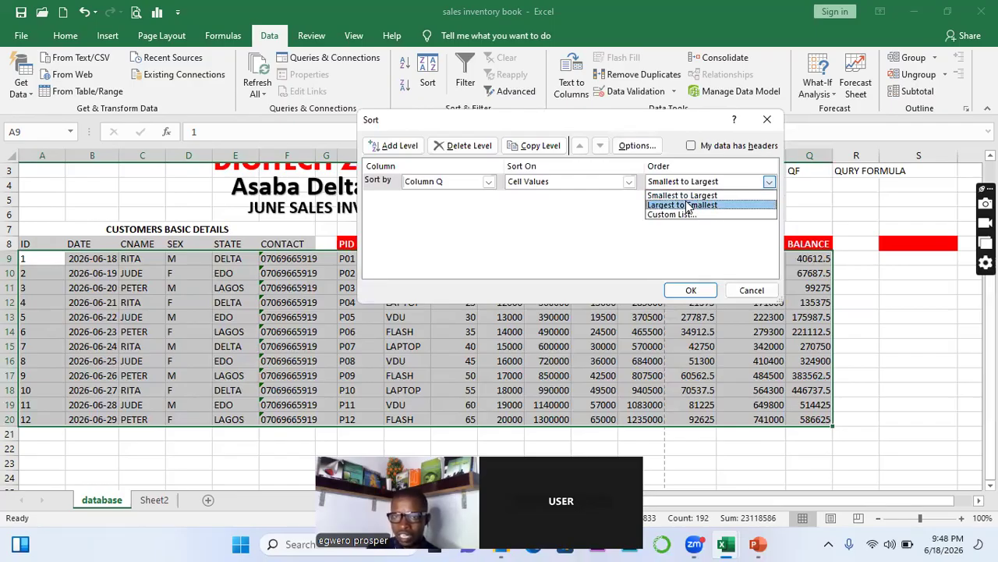
pyautogui.click(687, 205)
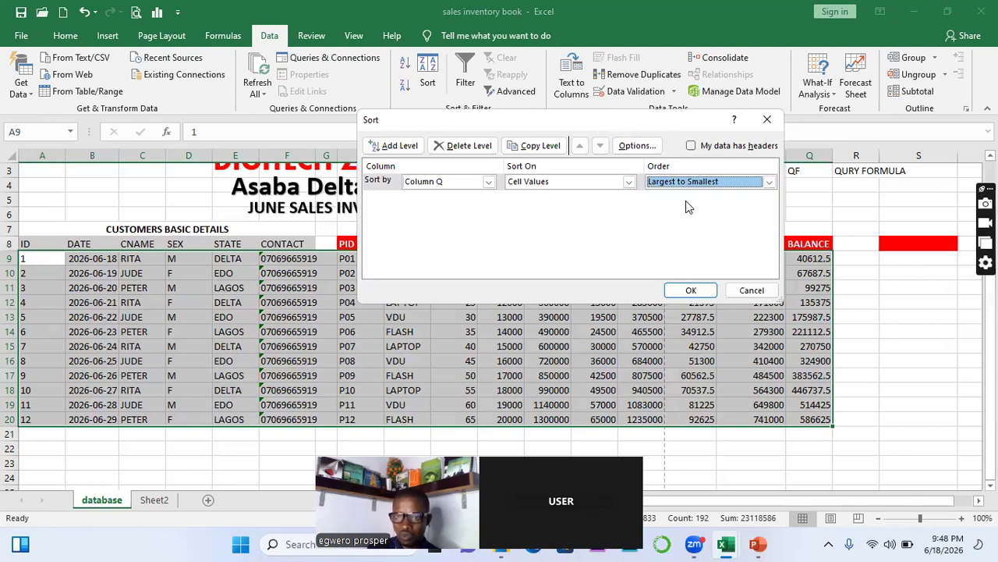
pyautogui.click(706, 294)
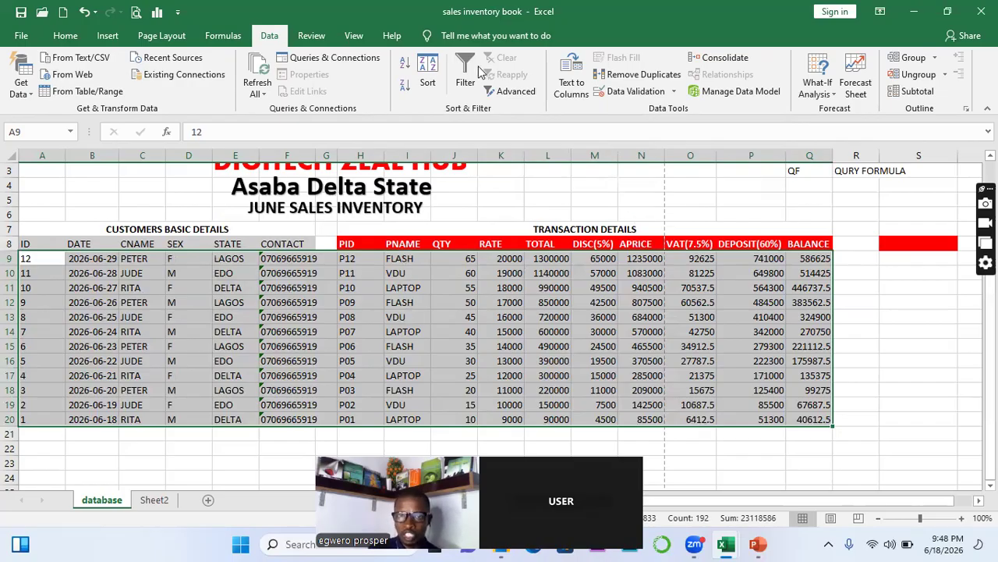
# Re-sort the rows on column I (PNAME) A to Z, grouping FLASH, LAPTOP and VDU
pyautogui.click(430, 78)
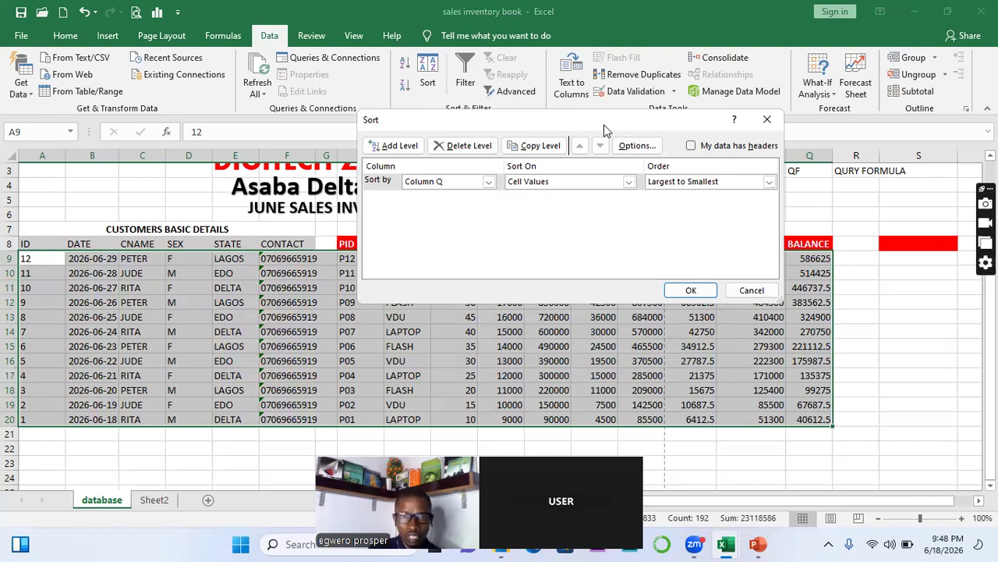
pyautogui.moveTo(604, 124); pyautogui.dragTo(454, 189)
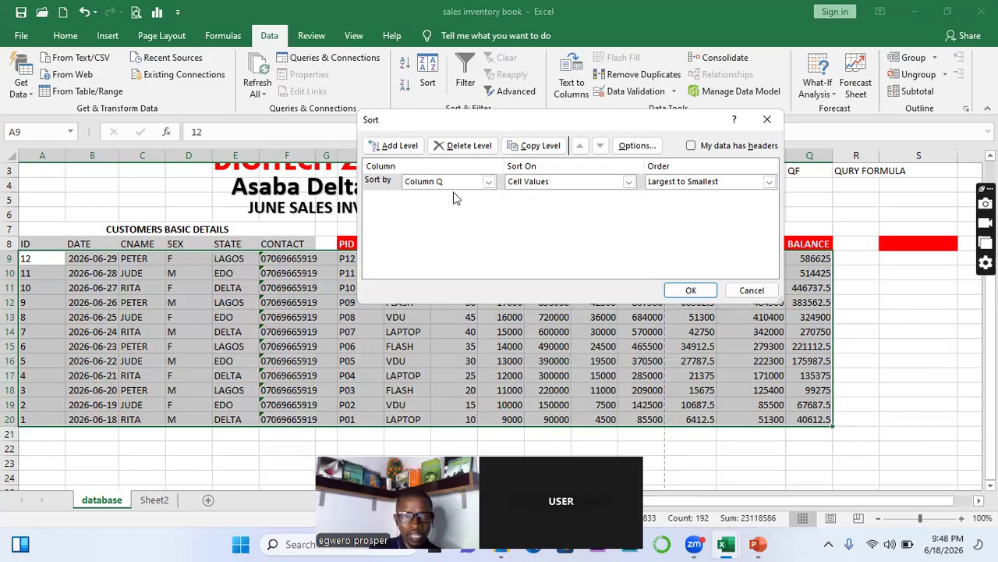
pyautogui.click(339, 248)
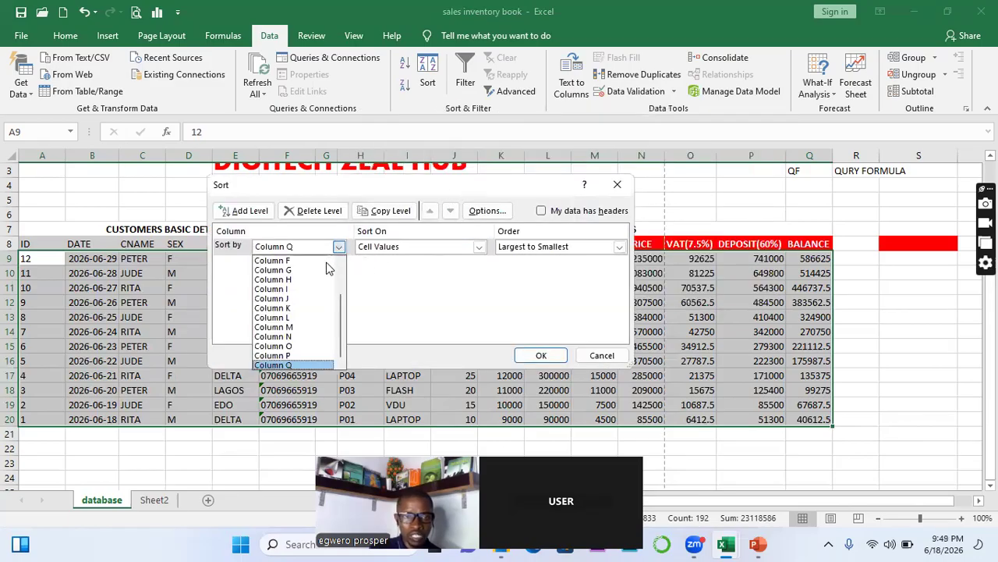
pyautogui.click(307, 289)
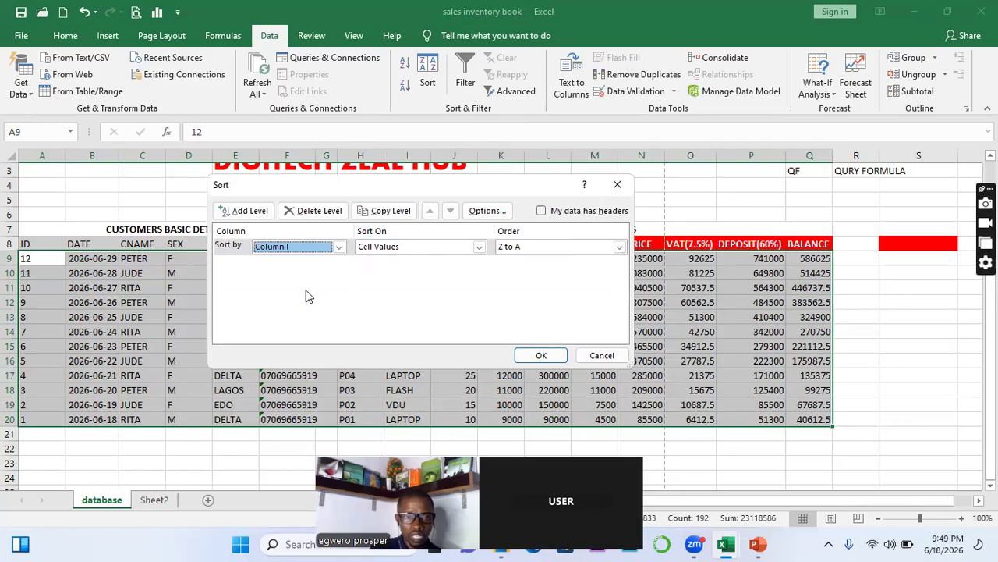
pyautogui.click(620, 246)
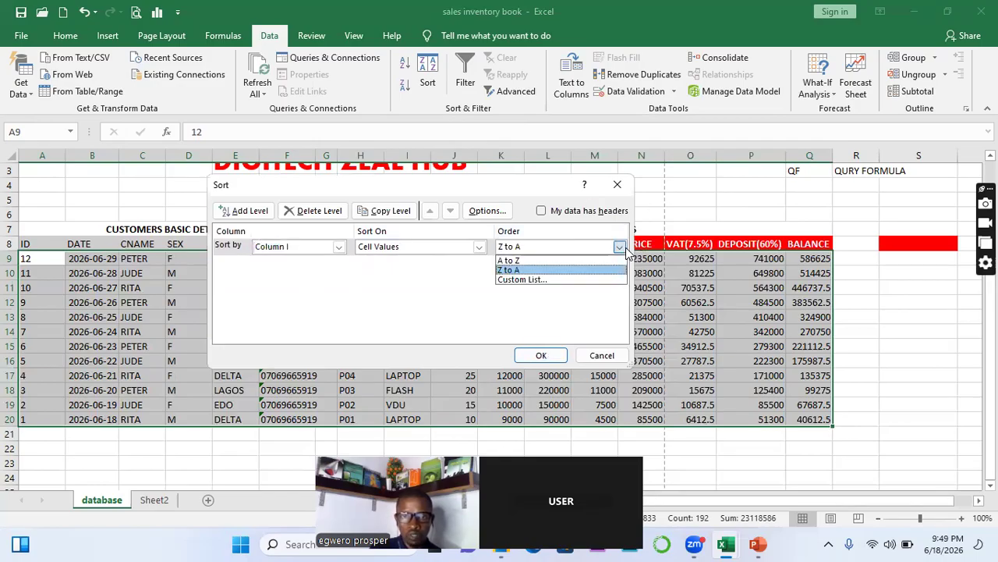
pyautogui.click(538, 261)
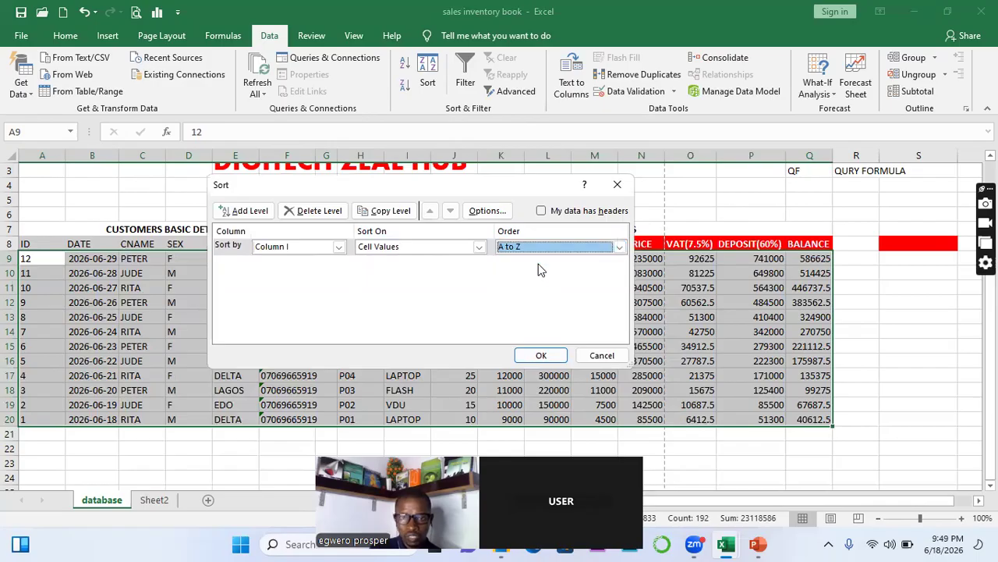
pyautogui.click(543, 356)
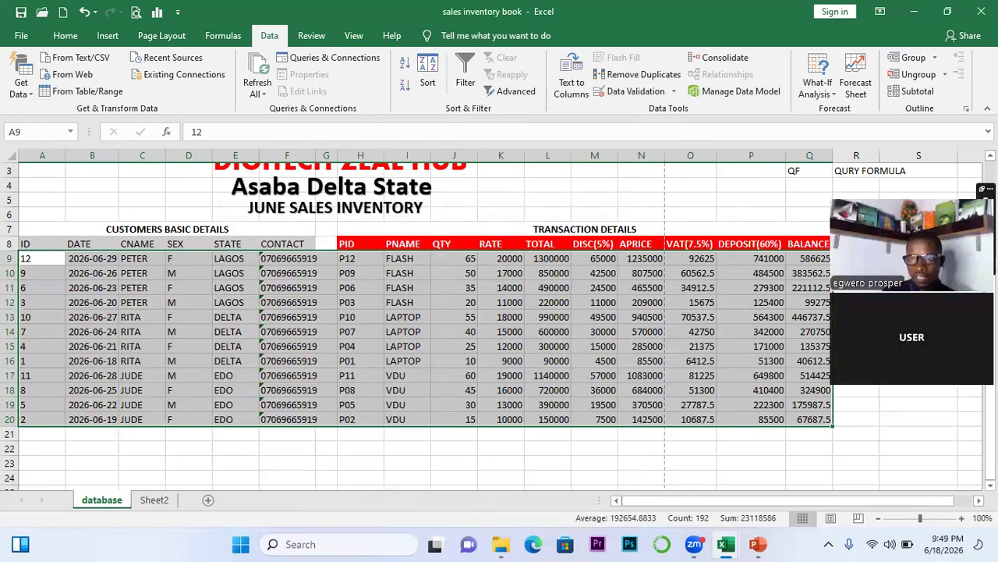
pyautogui.moveTo(926, 164); pyautogui.dragTo(919, 140)
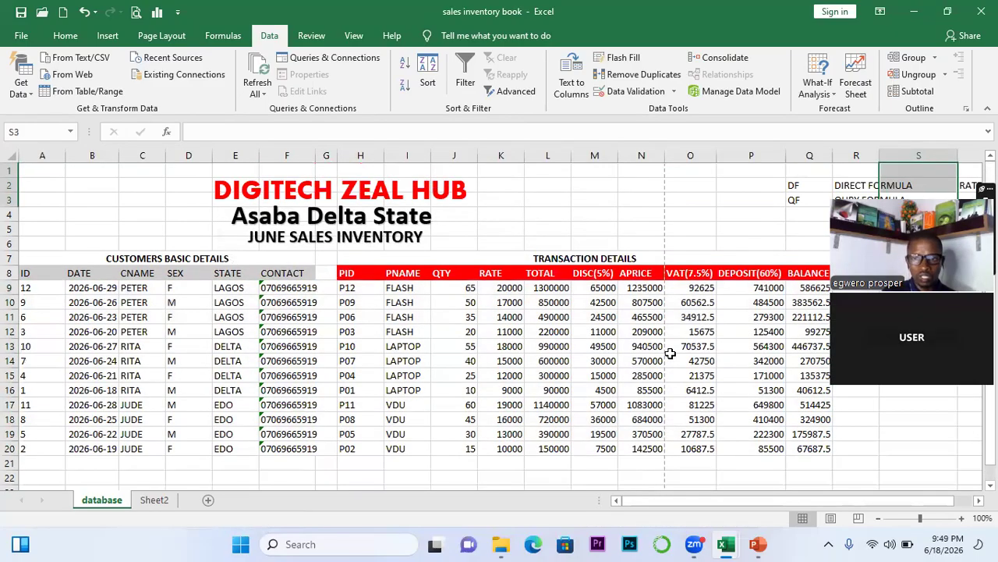
pyautogui.click(639, 378)
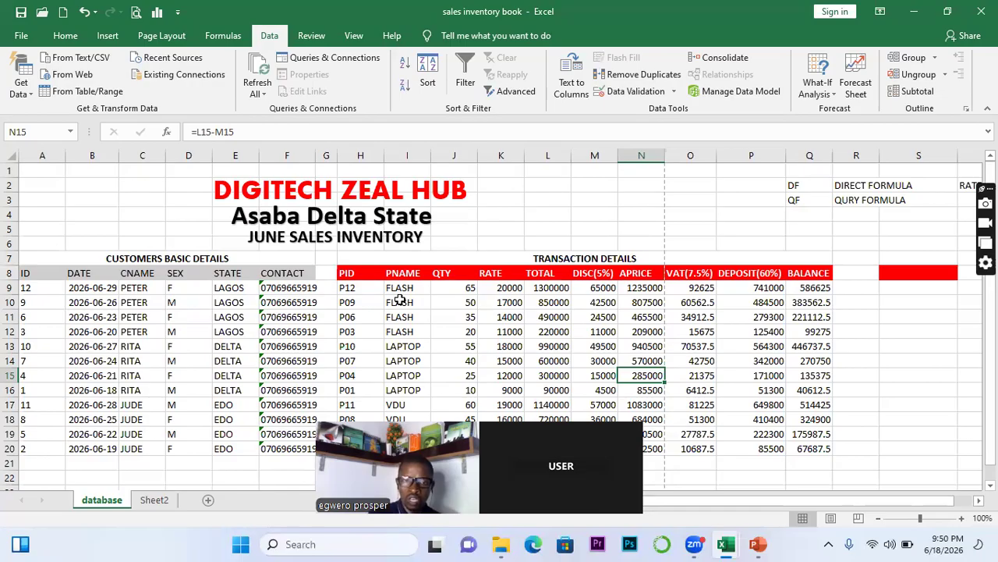
pyautogui.click(399, 301)
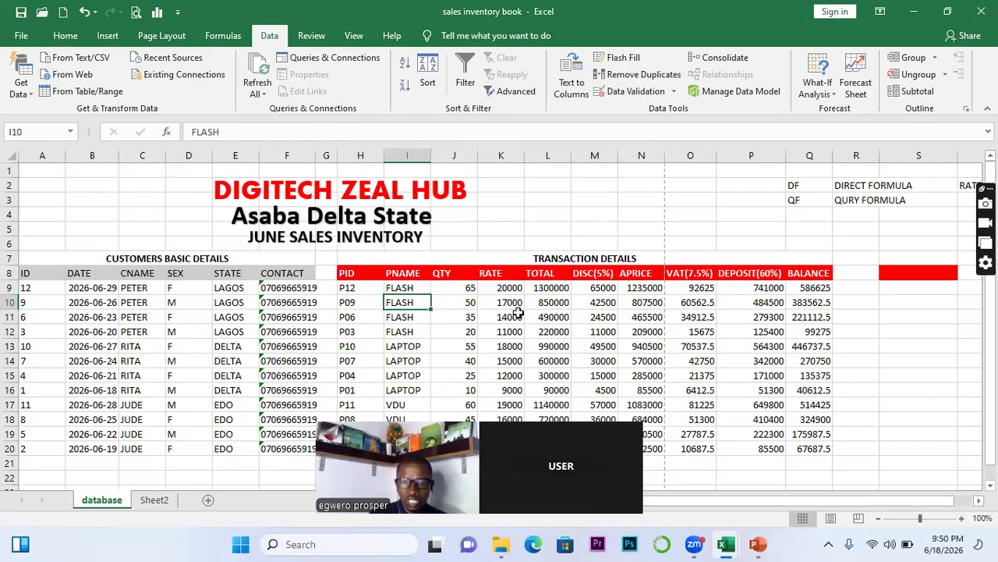
pyautogui.click(551, 317)
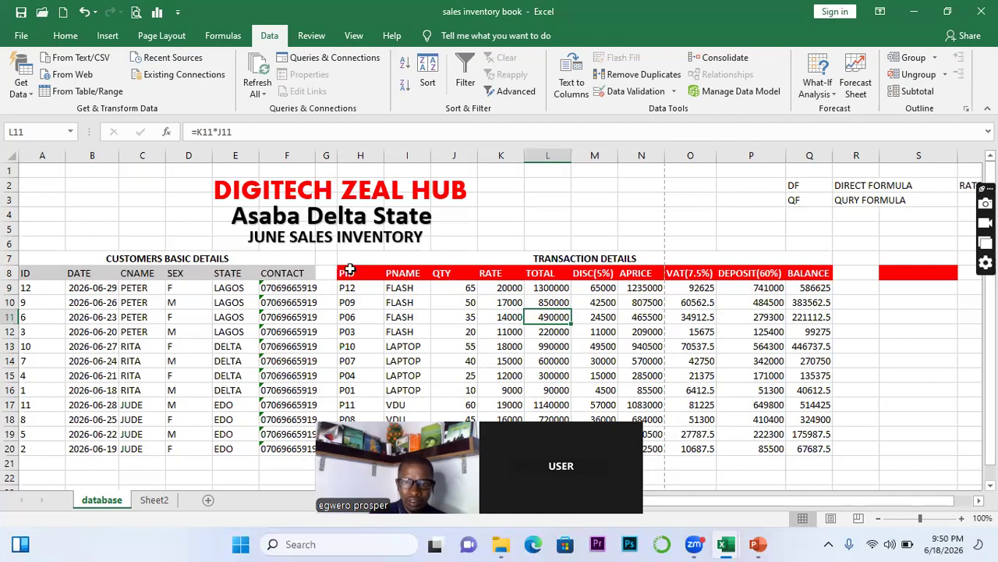
pyautogui.click(913, 348)
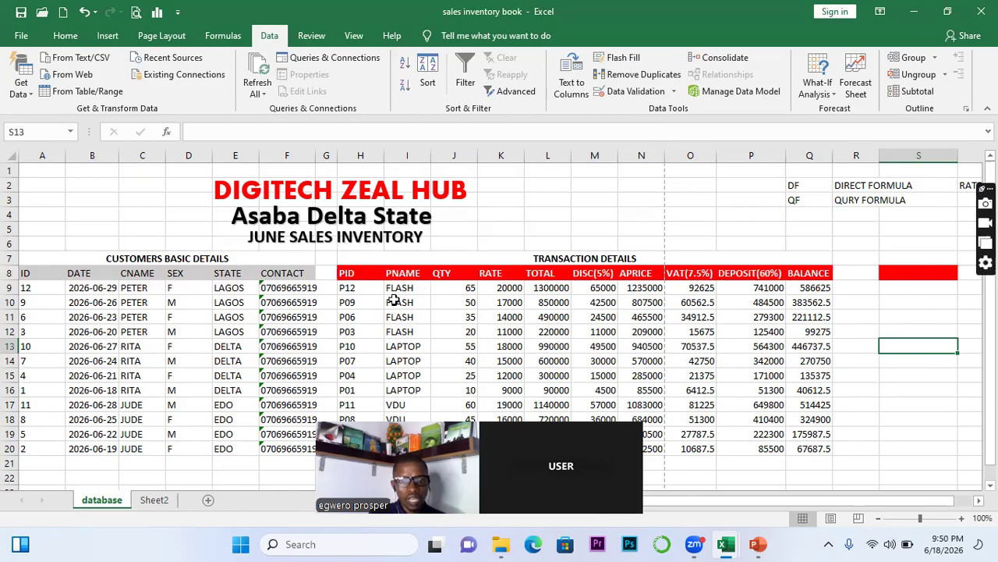
pyautogui.click(509, 364)
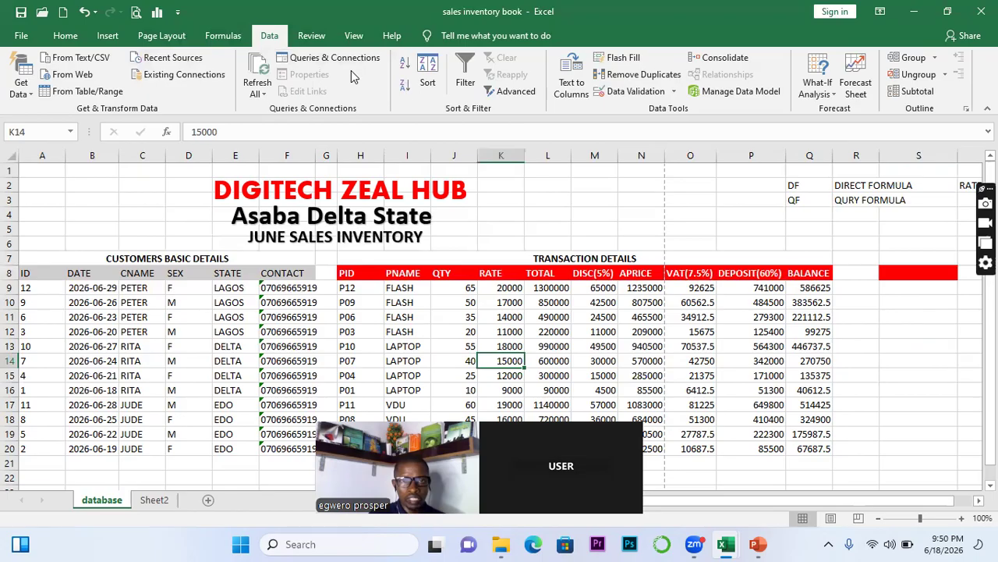
pyautogui.click(460, 70)
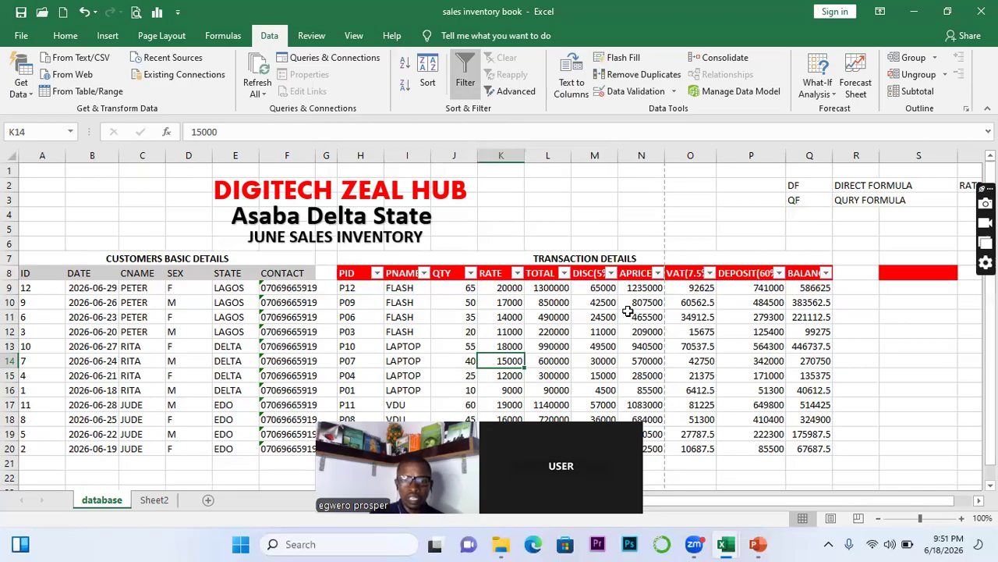
pyautogui.click(423, 273)
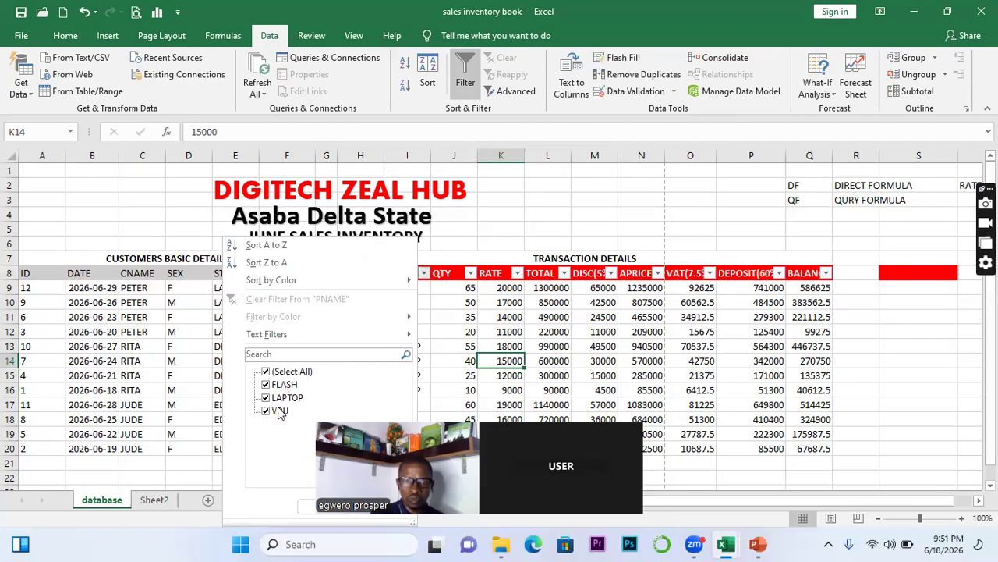
pyautogui.click(265, 372)
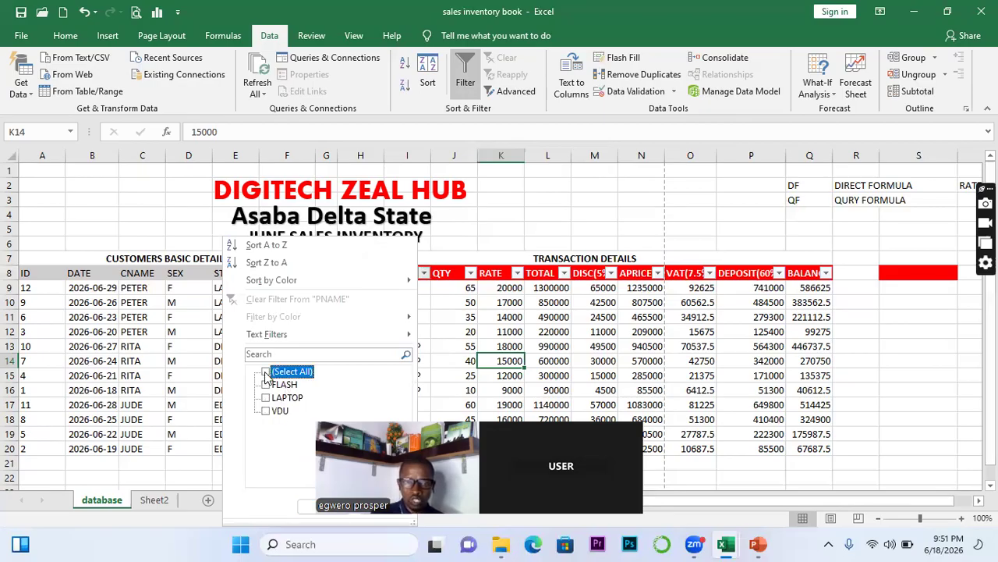
pyautogui.click(266, 384)
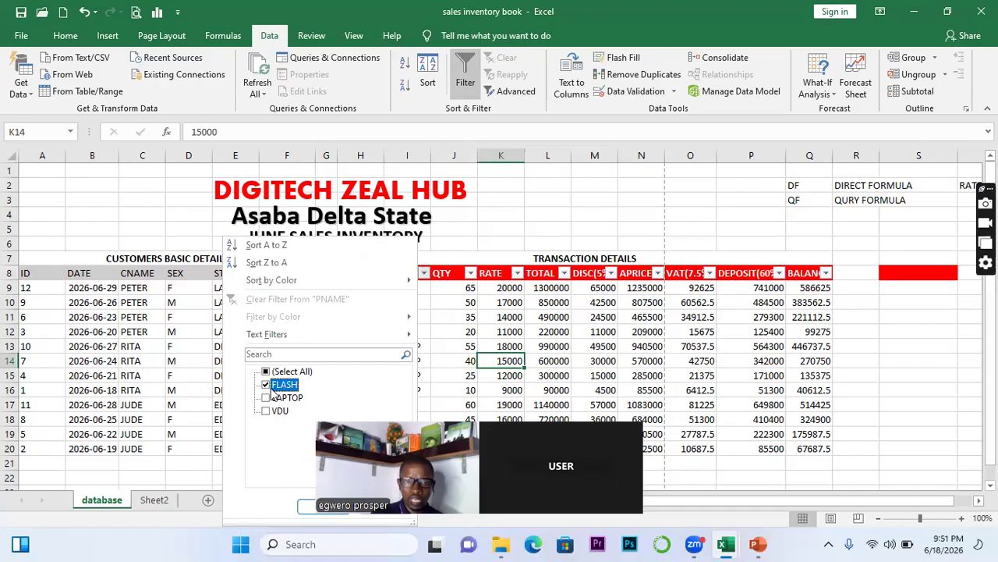
pyautogui.click(343, 511)
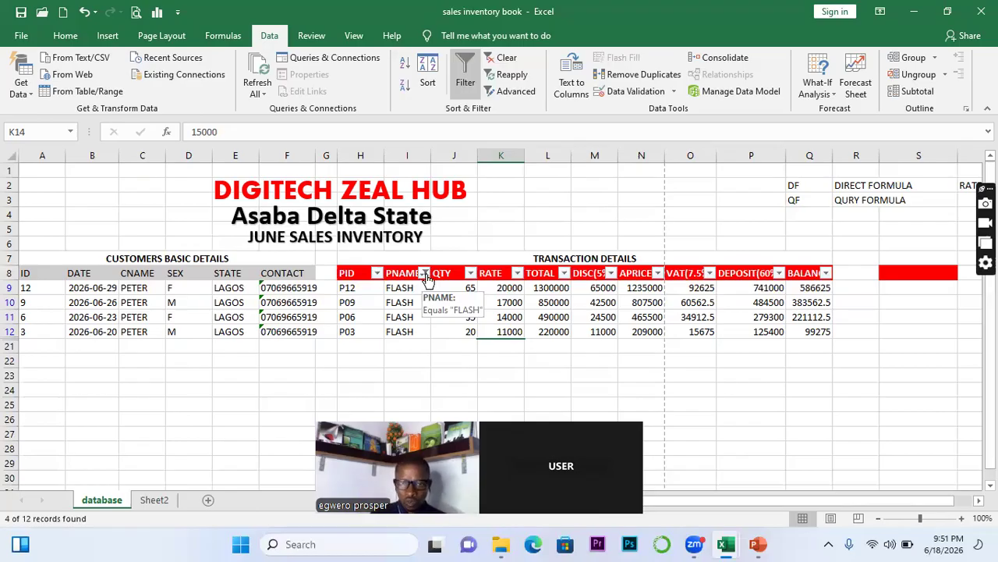
pyautogui.click(425, 274)
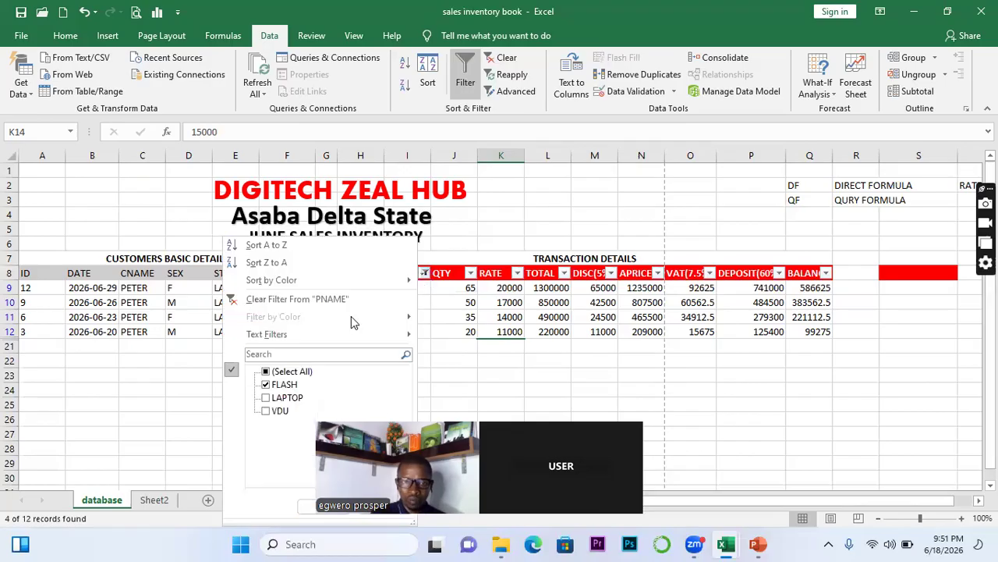
pyautogui.click(273, 372)
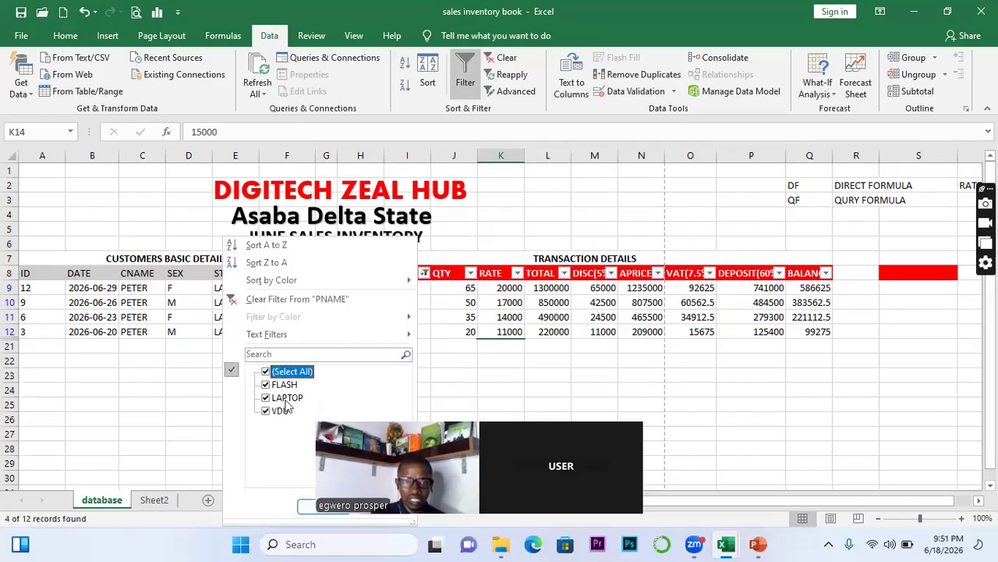
pyautogui.click(328, 505)
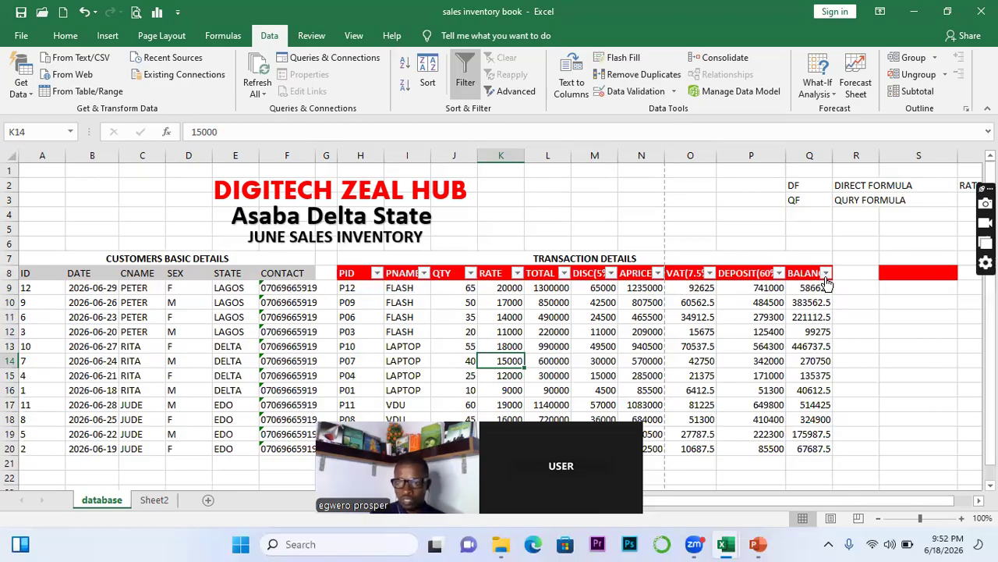
# Apply a BALANCE Greater Than 30000 number filter, which still keeps all 12 rows visible
pyautogui.click(825, 272)
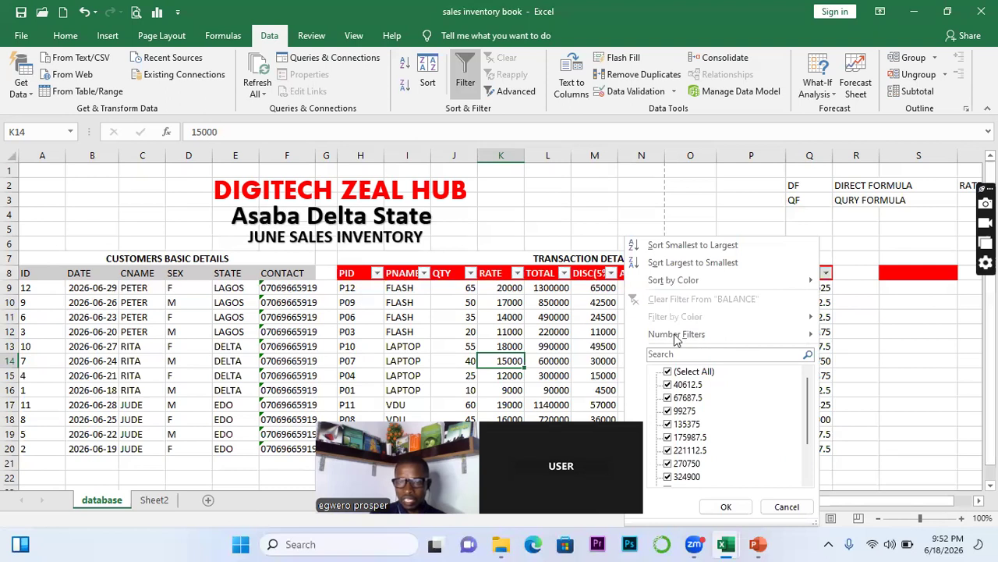
pyautogui.moveTo(672, 336)
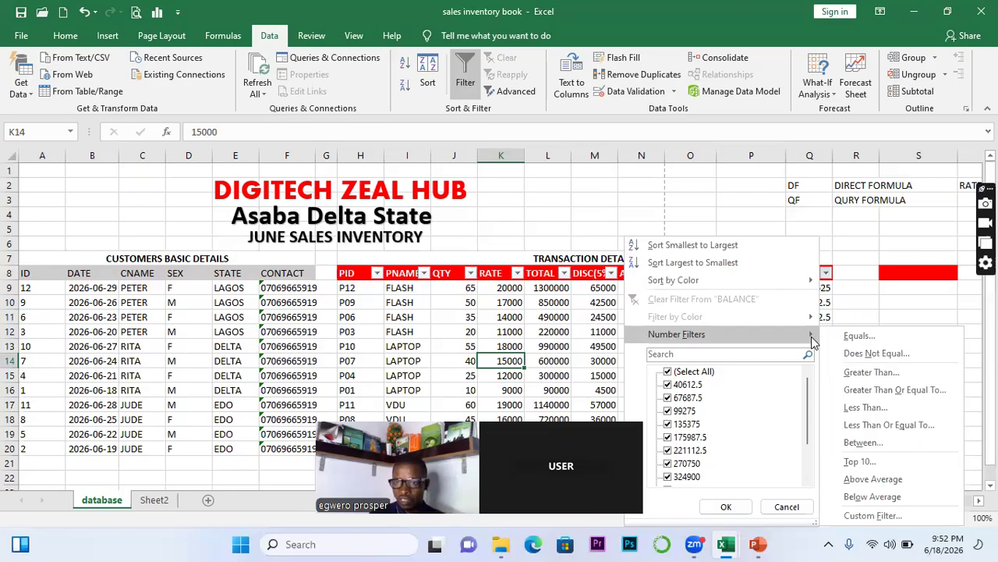
pyautogui.click(876, 372)
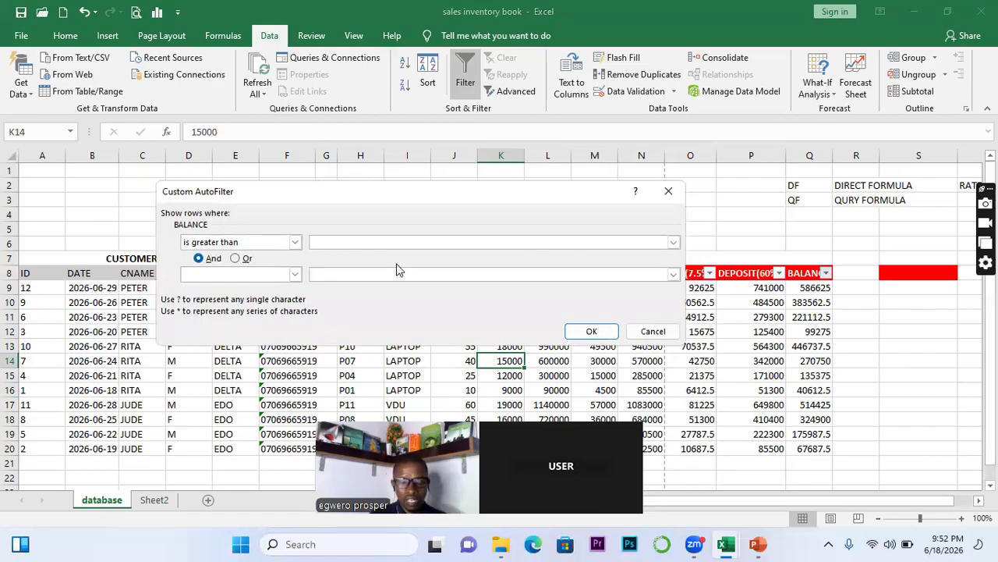
pyautogui.write('300')
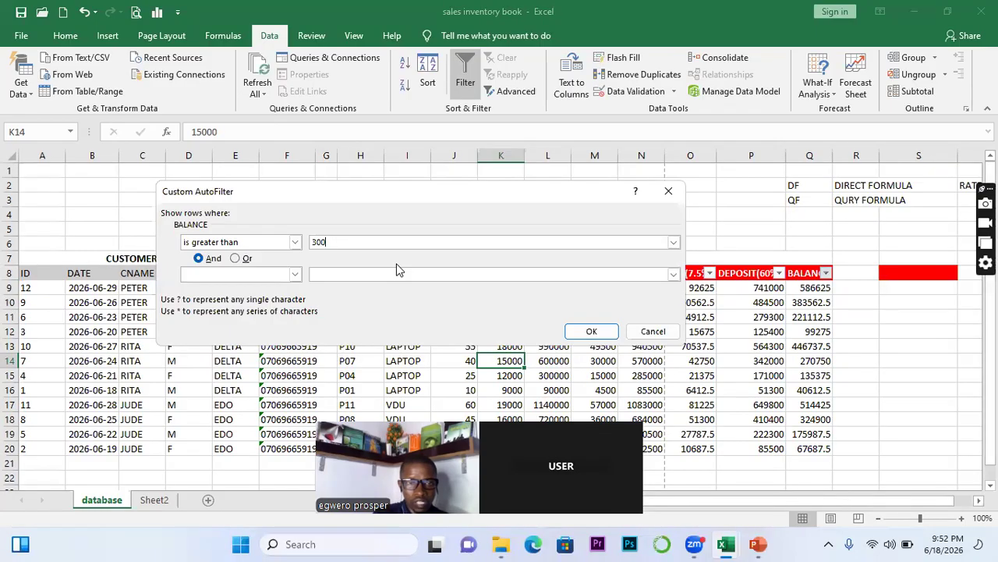
pyautogui.write('00')
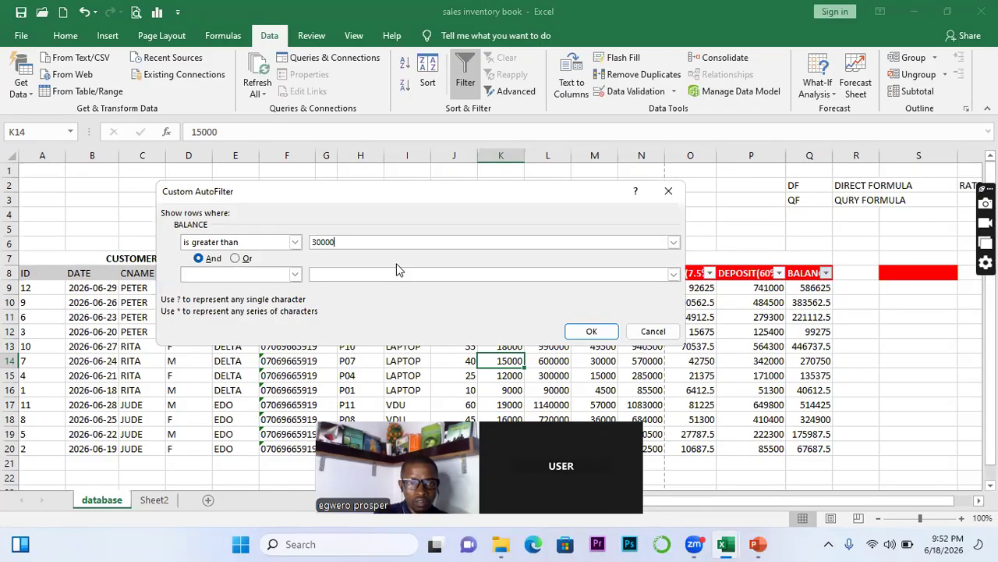
pyautogui.click(673, 243)
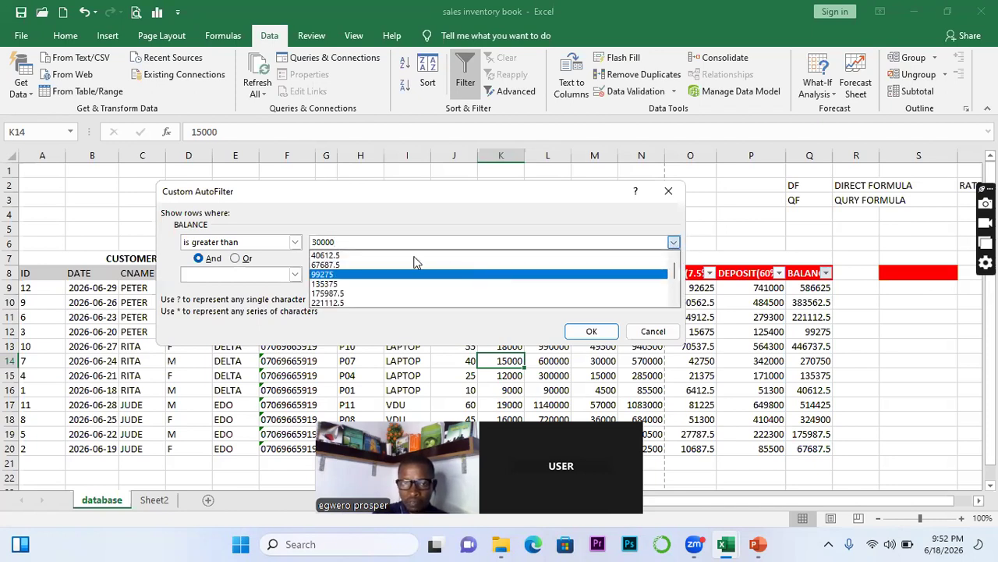
pyautogui.click(390, 255)
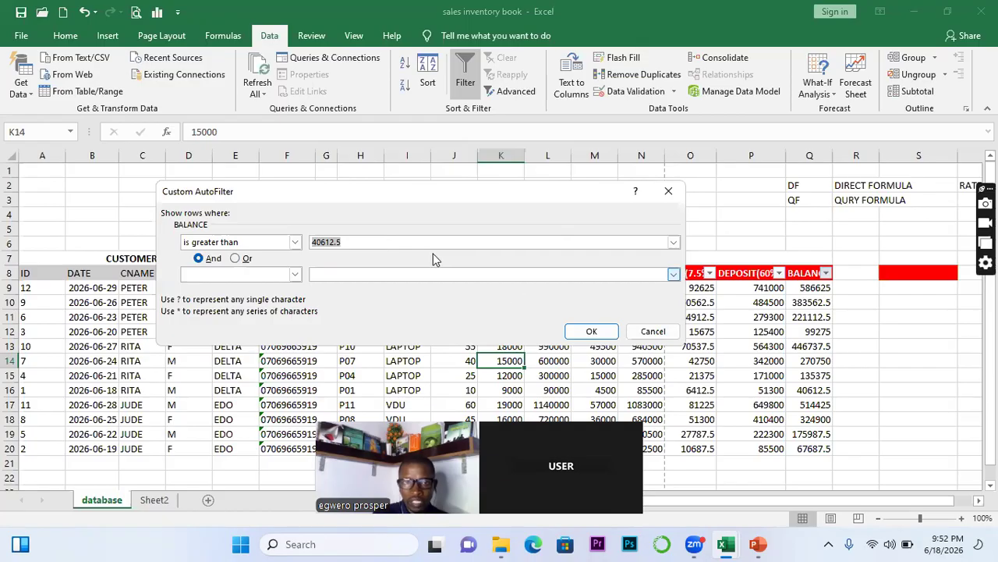
pyautogui.write('30')
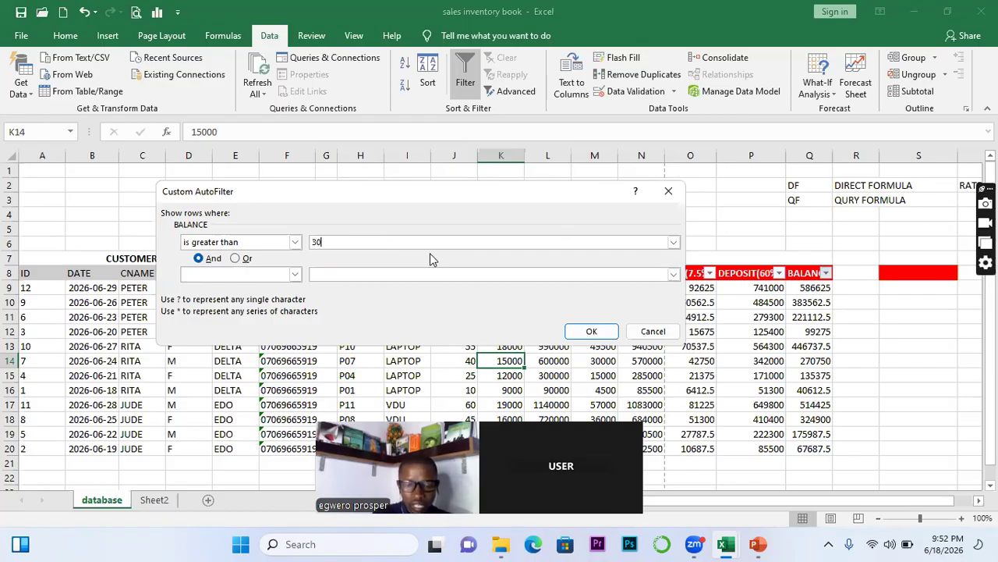
pyautogui.write('000')
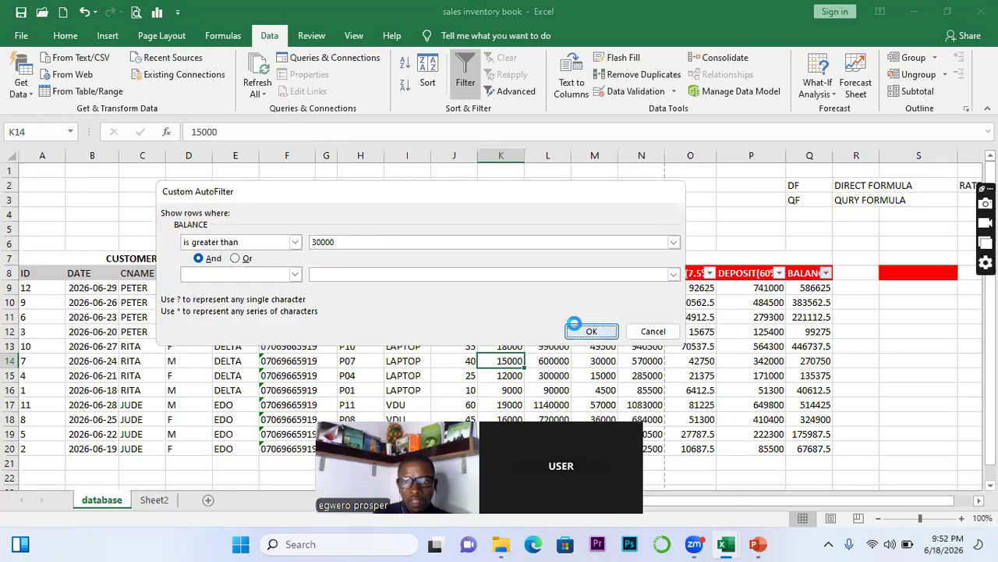
pyautogui.click(583, 330)
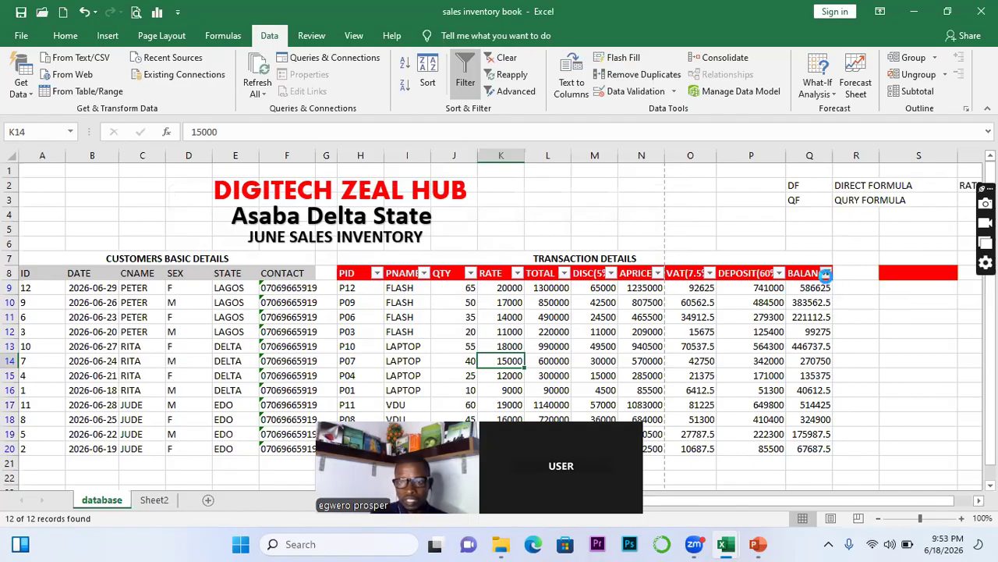
pyautogui.click(826, 275)
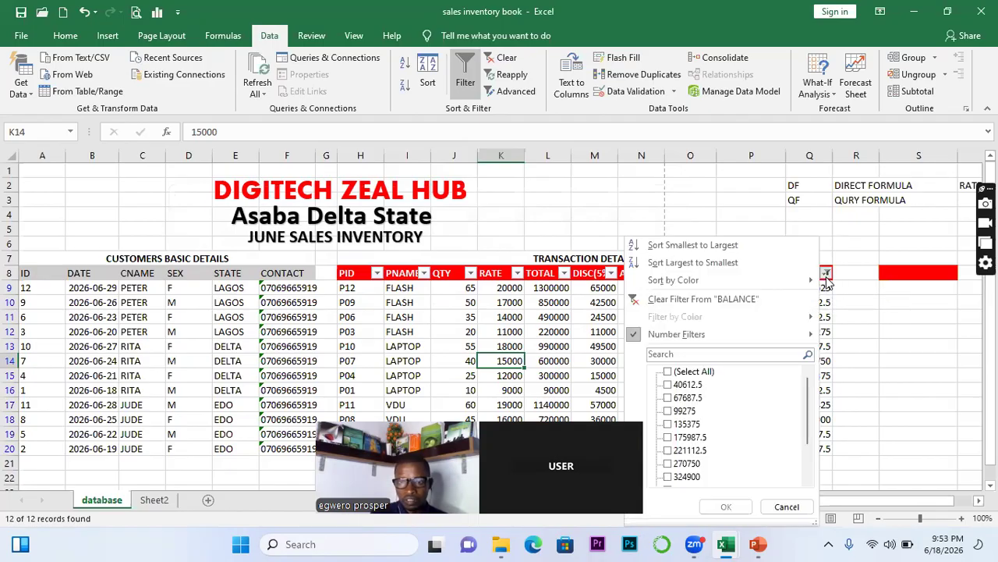
# Clear the BALANCE filter and reapply it as Greater Than 100000, leaving 9 rows
pyautogui.click(647, 300)
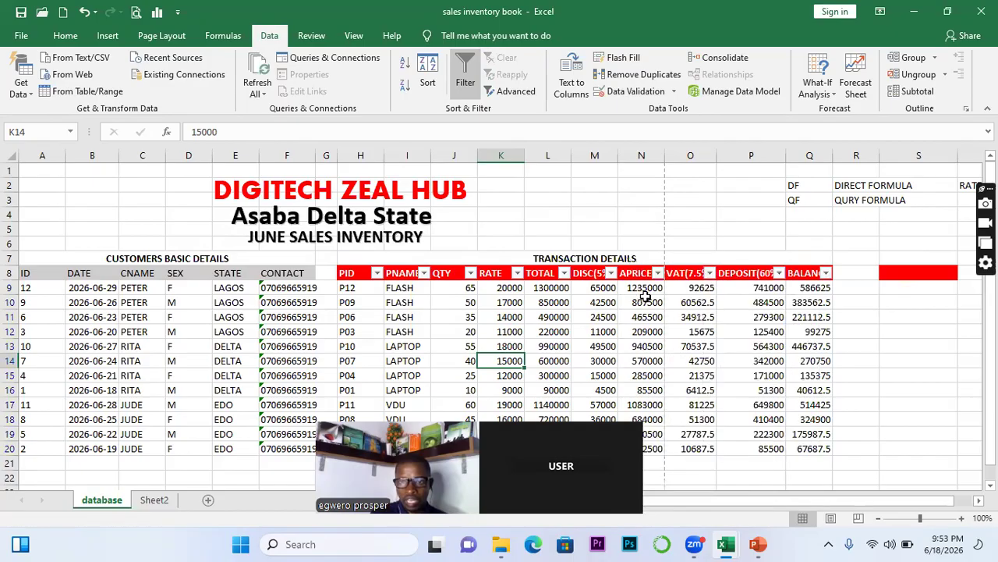
pyautogui.click(826, 274)
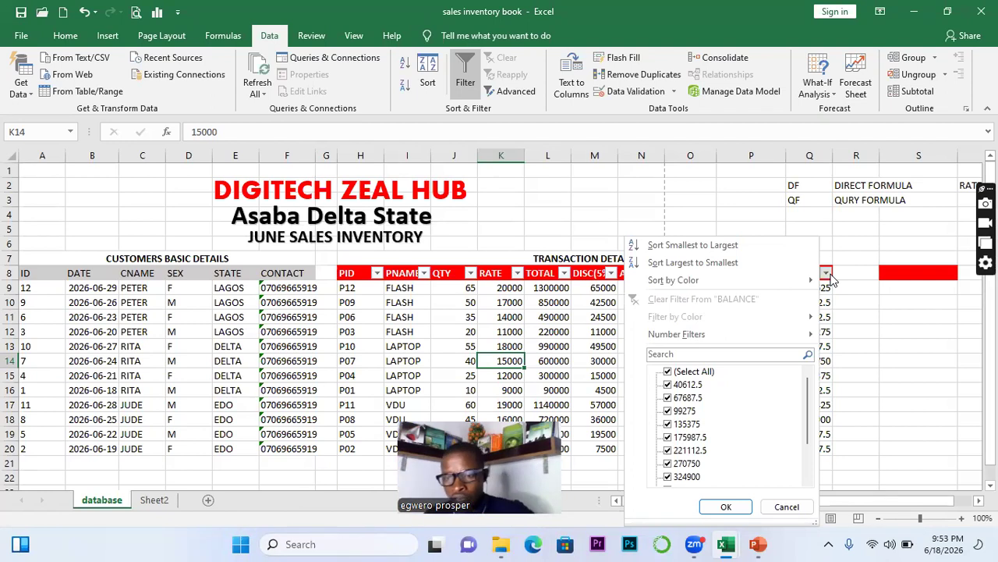
pyautogui.moveTo(789, 286)
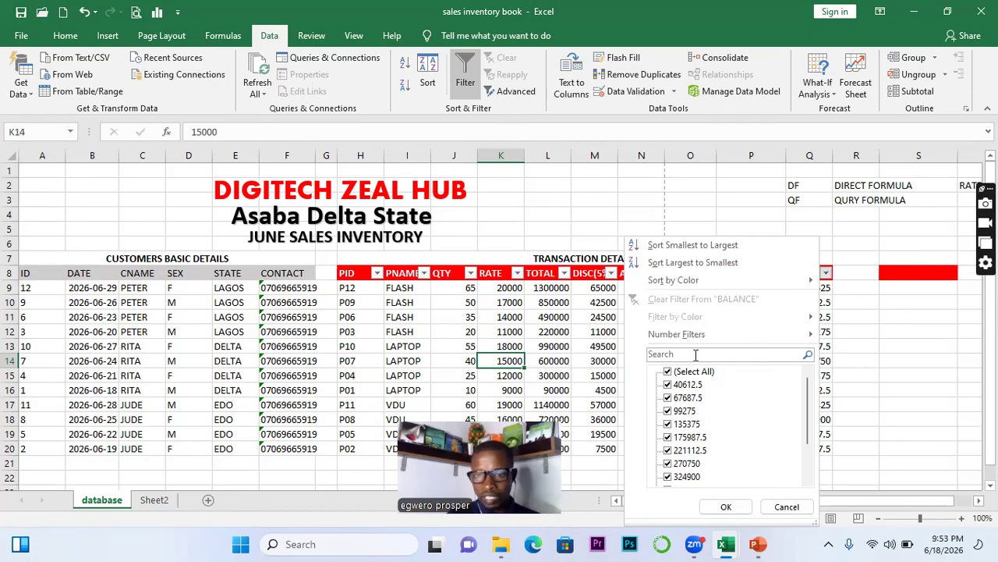
pyautogui.moveTo(811, 333)
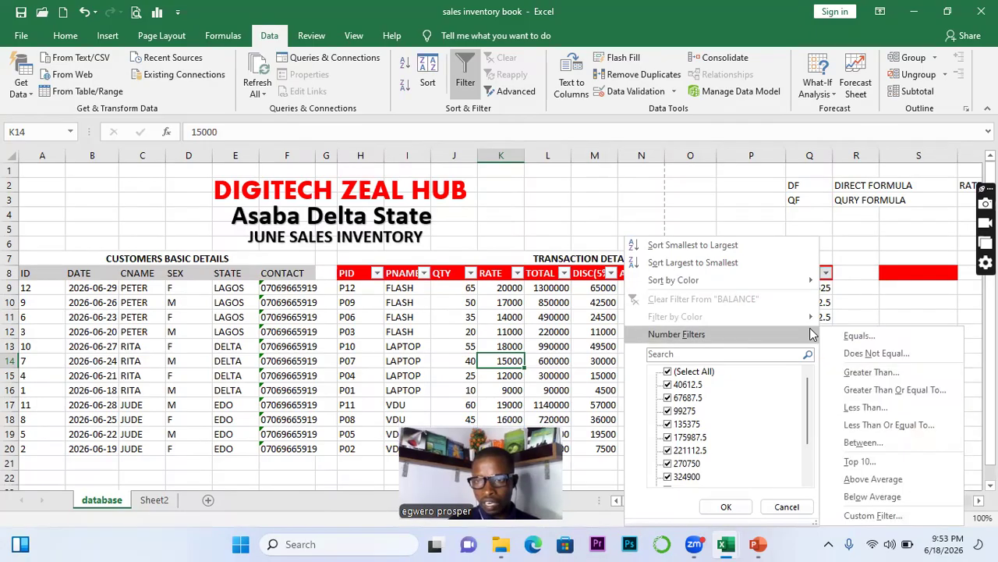
pyautogui.click(864, 379)
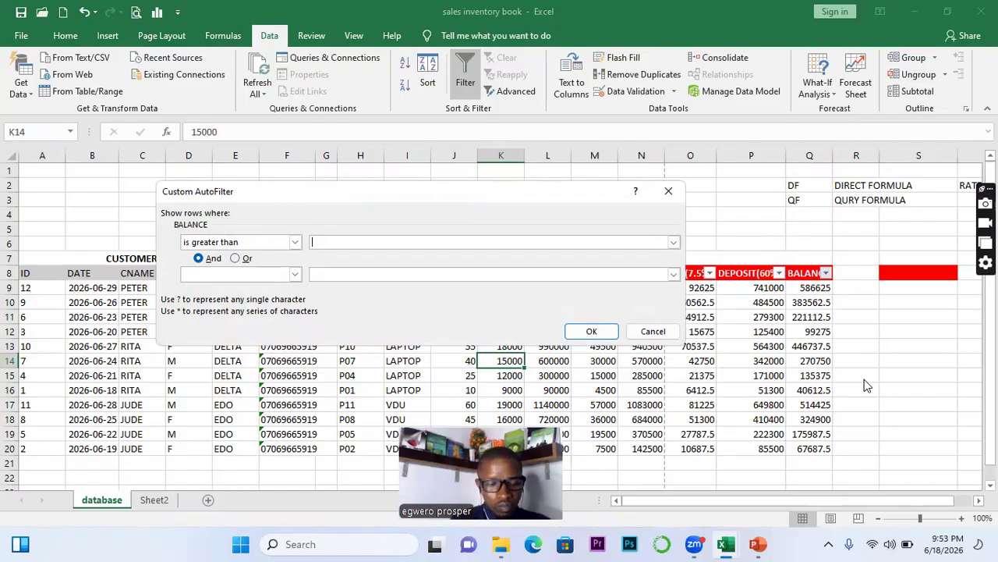
pyautogui.write('100000')
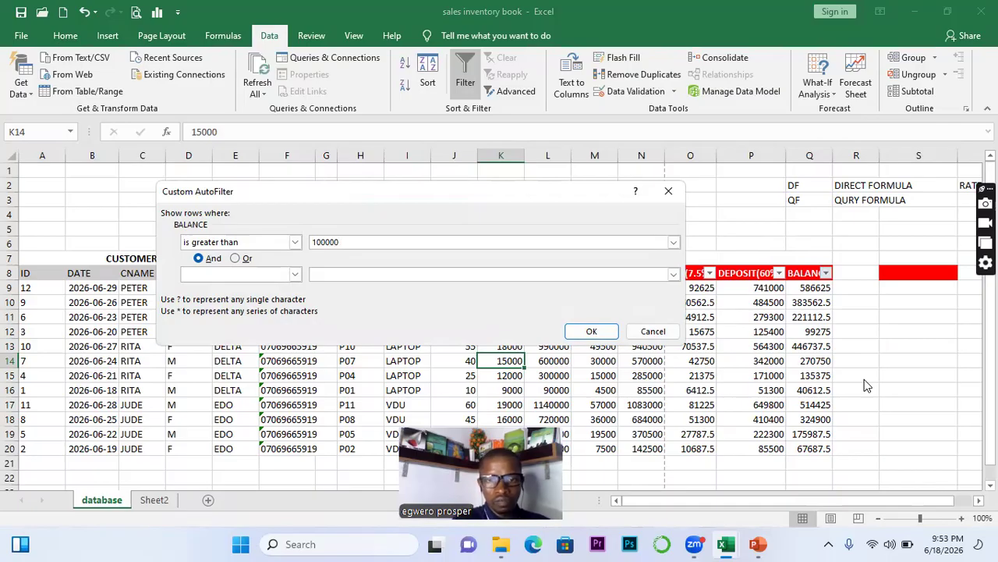
pyautogui.click(591, 332)
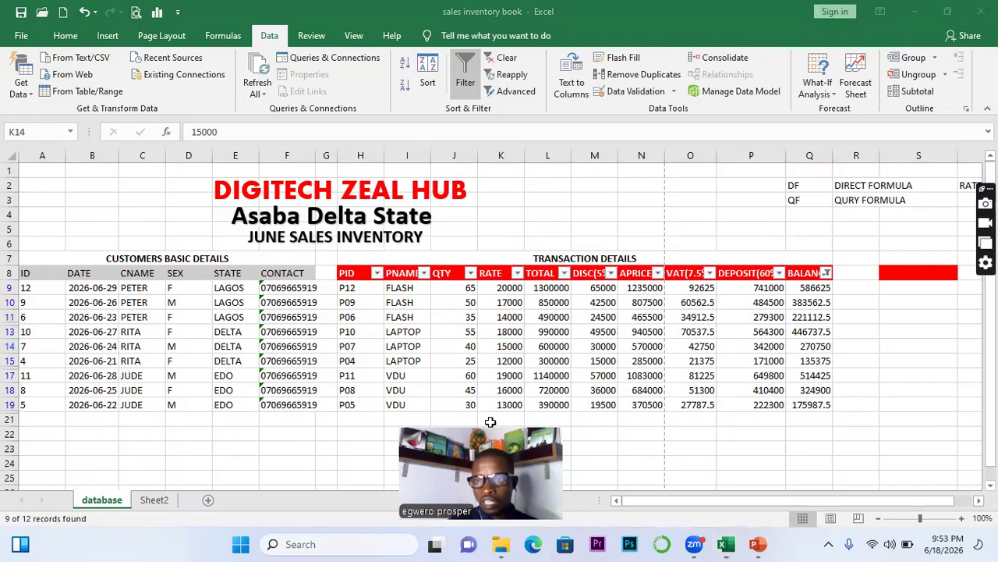
pyautogui.moveTo(490, 422); pyautogui.dragTo(871, 135)
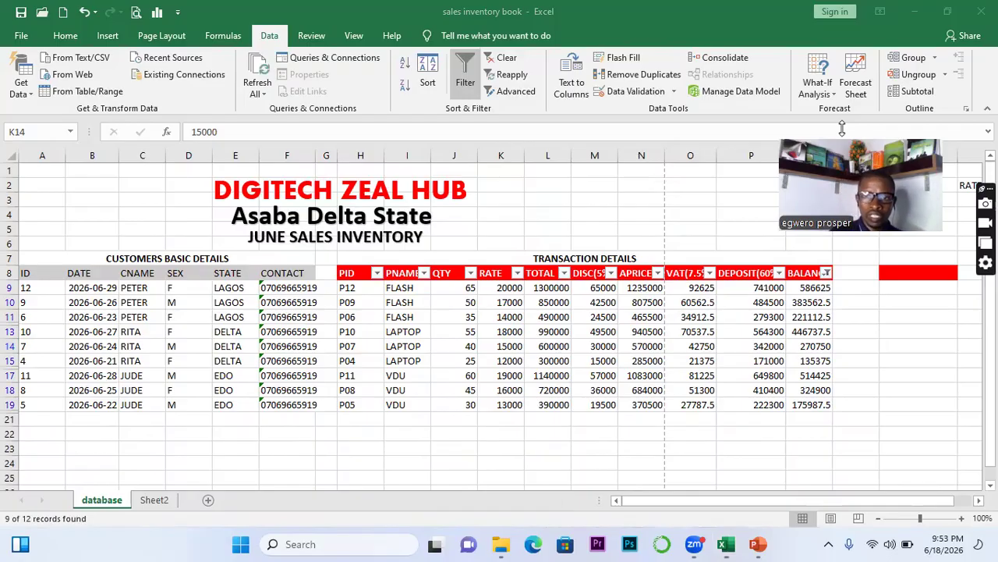
# Clear the BALANCE filter, then fill row 13 (P10 LAPTOP) and row 18 (P08 VDU) red
pyautogui.click(827, 275)
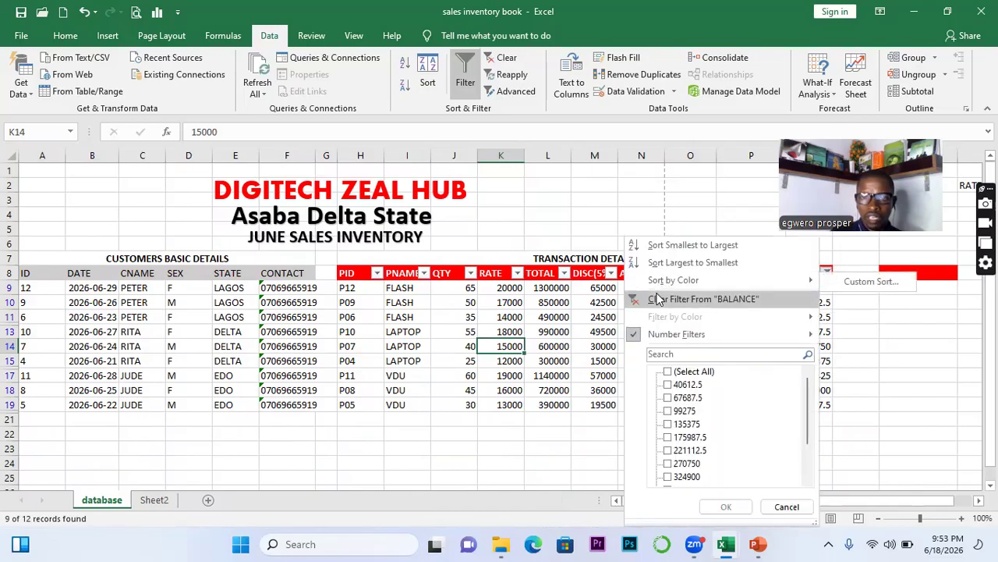
pyautogui.click(714, 300)
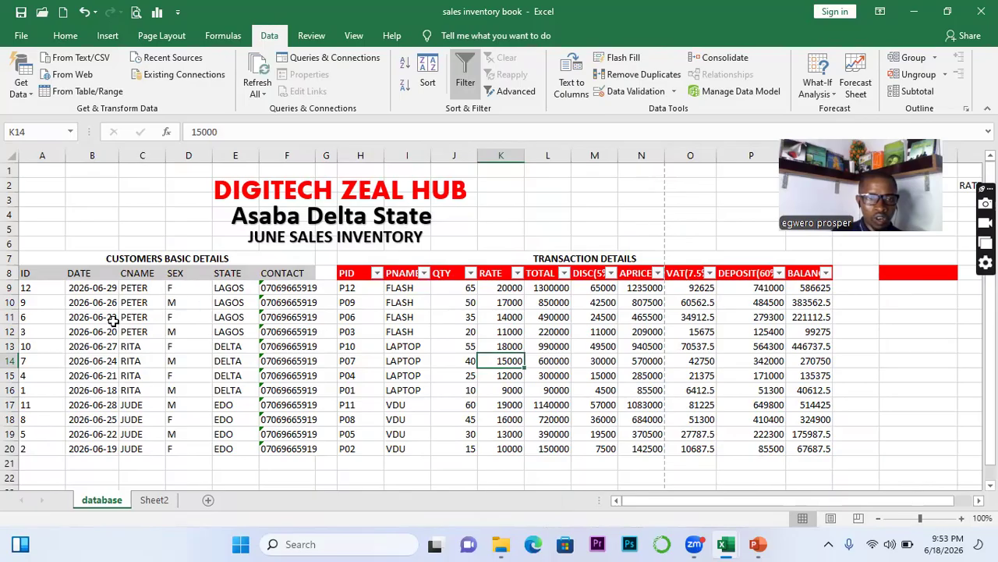
pyautogui.click(11, 346)
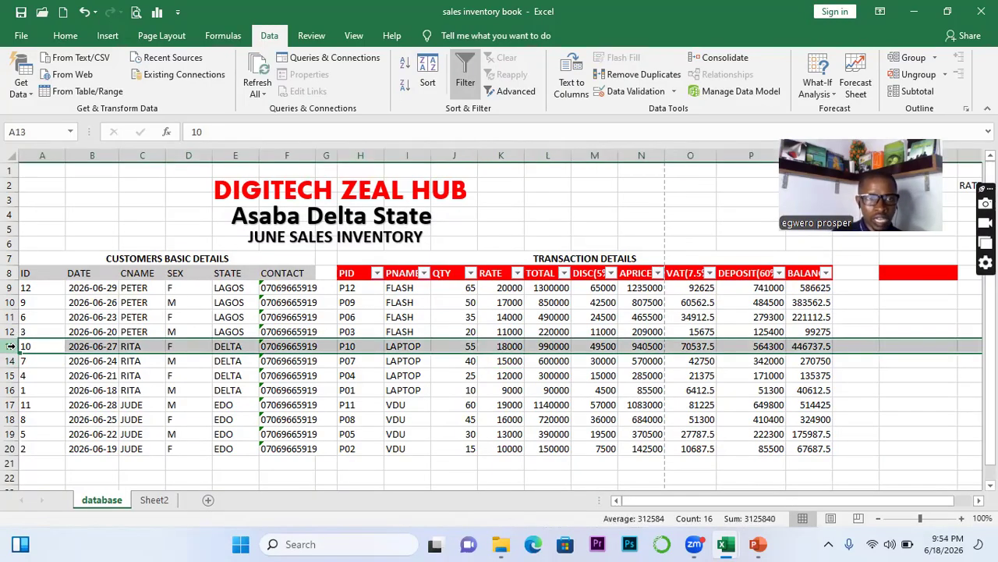
pyautogui.click(73, 41)
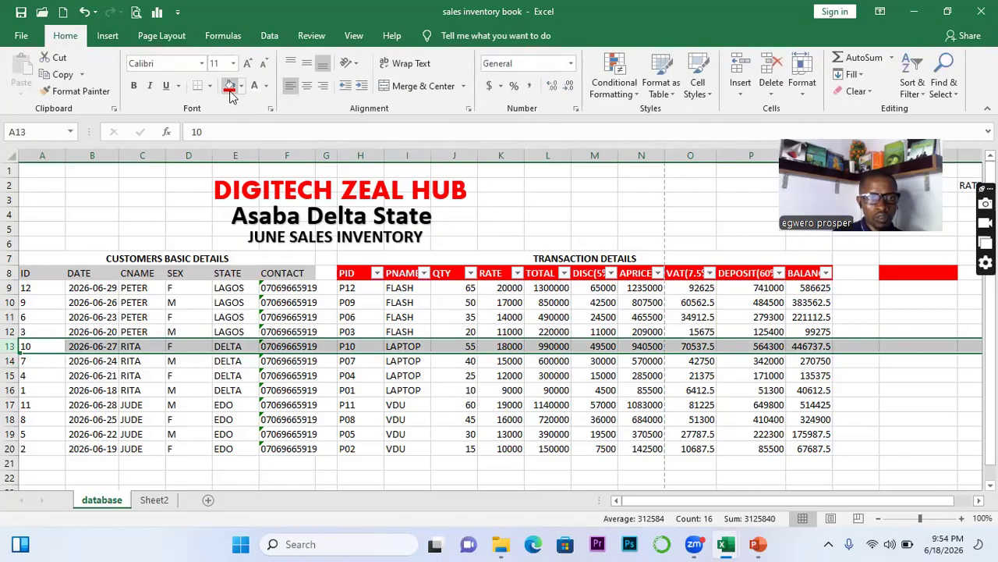
pyautogui.click(231, 90)
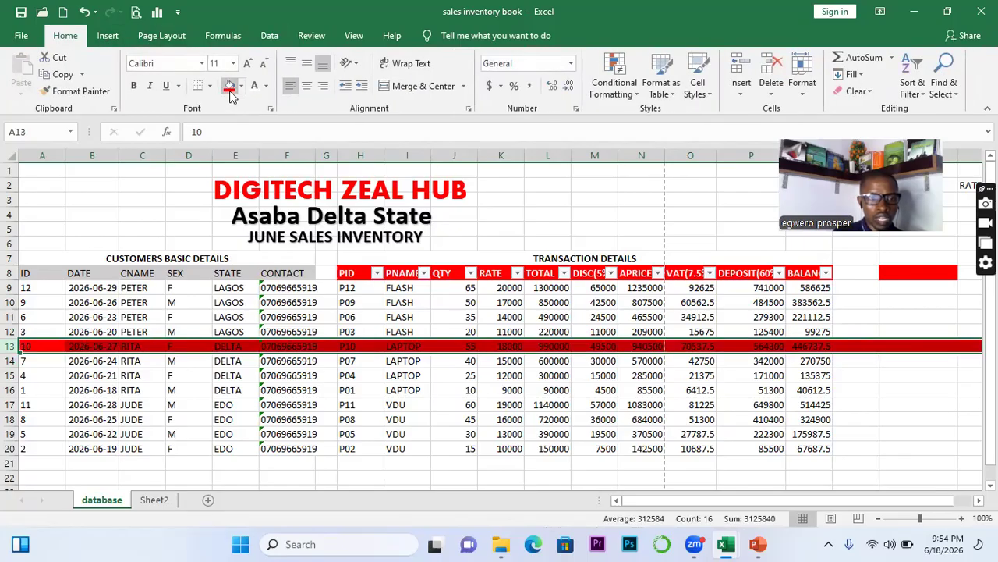
pyautogui.click(9, 419)
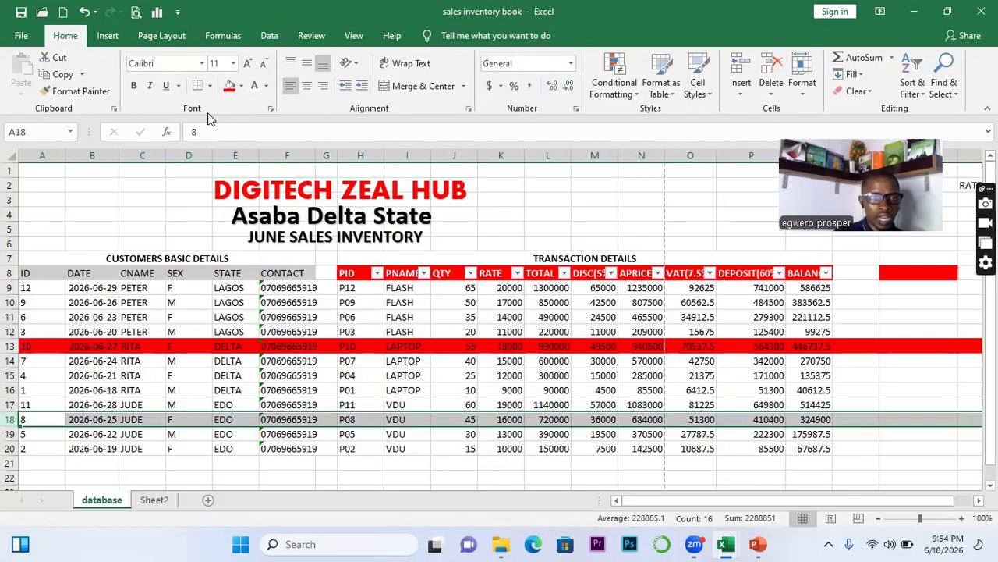
pyautogui.click(232, 90)
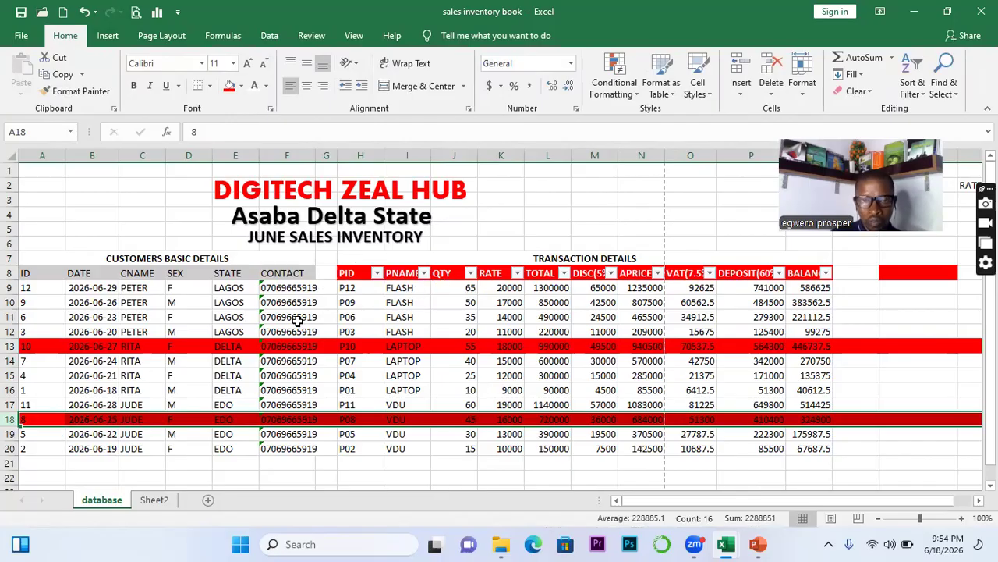
# Filter PNAME by red fill colour to show only the highlighted rows
pyautogui.click(424, 273)
pyautogui.moveTo(254, 331)
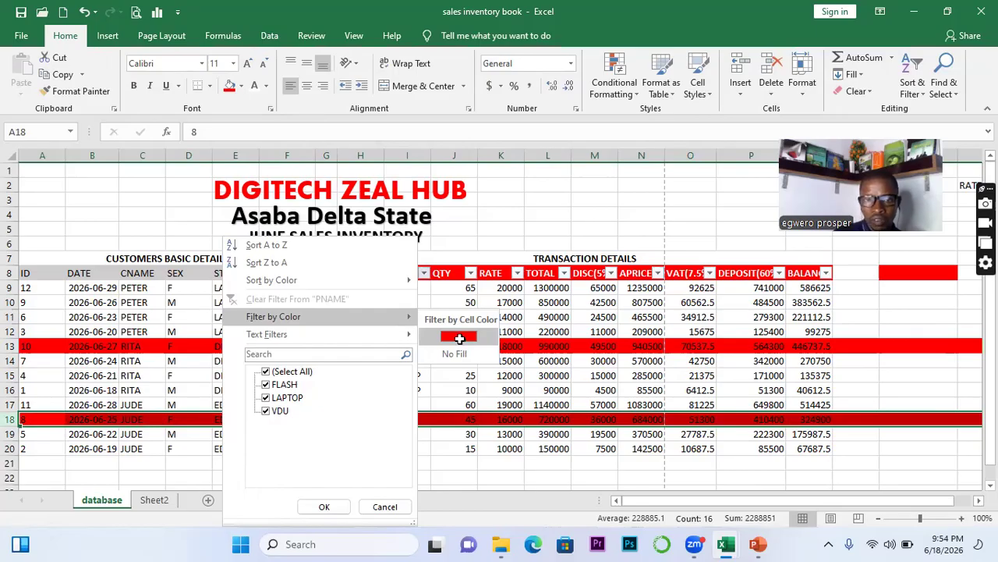
pyautogui.click(460, 338)
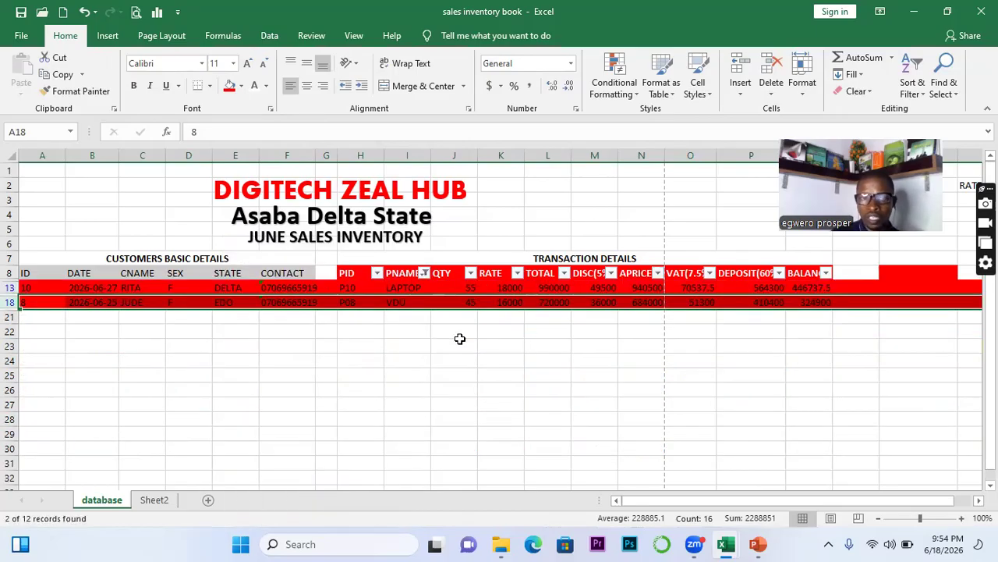
# Reselect all PNAME products to show every row again, then undo twice with Ctrl+Z
pyautogui.click(424, 274)
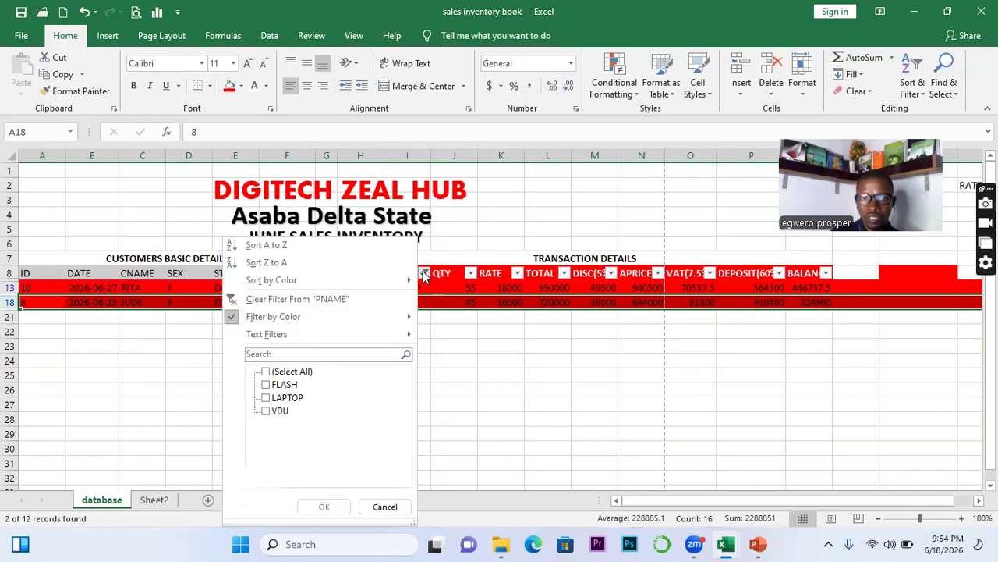
pyautogui.click(265, 373)
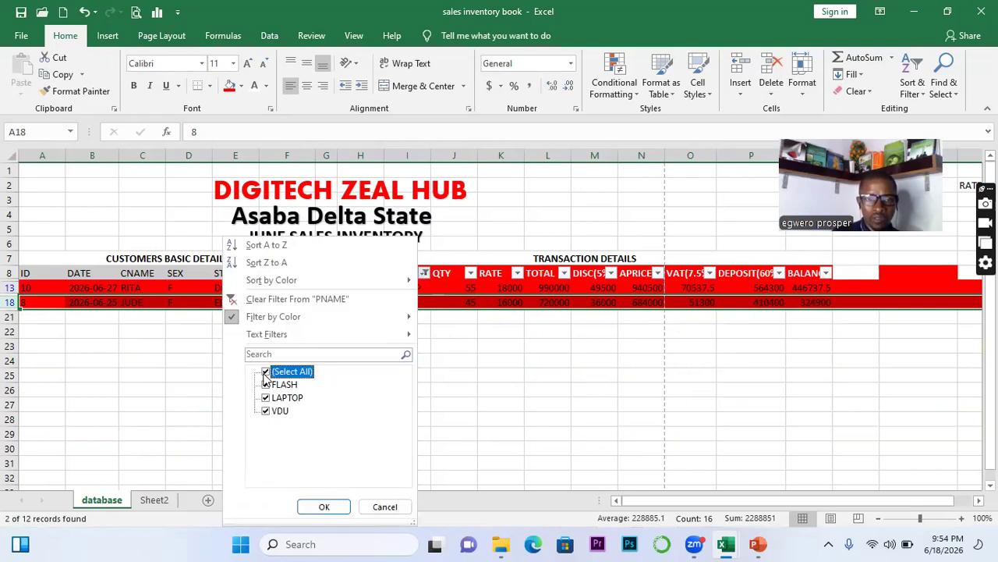
pyautogui.click(328, 506)
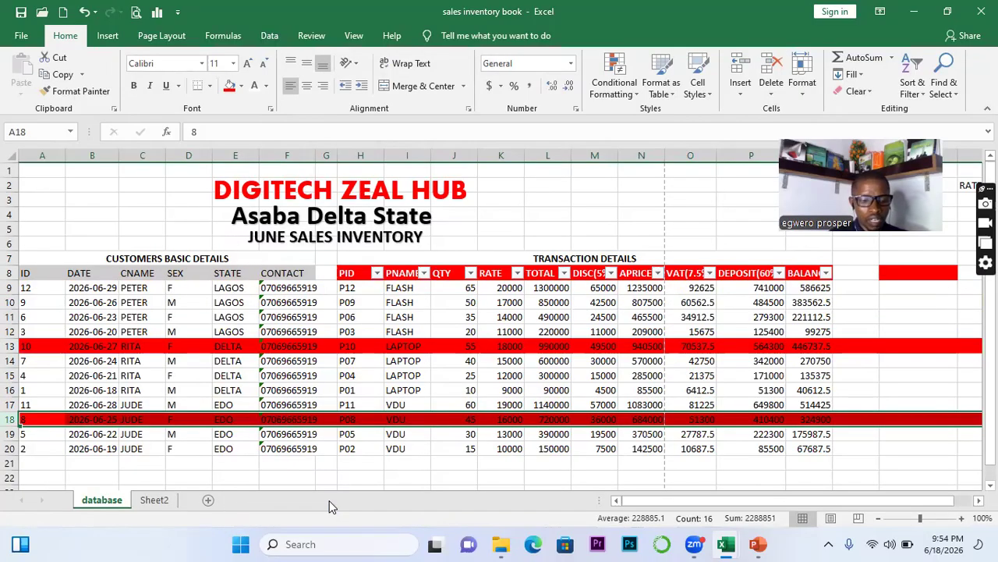
pyautogui.hotkey('ctrl', 'z')
pyautogui.hotkey('ctrl', 'z')
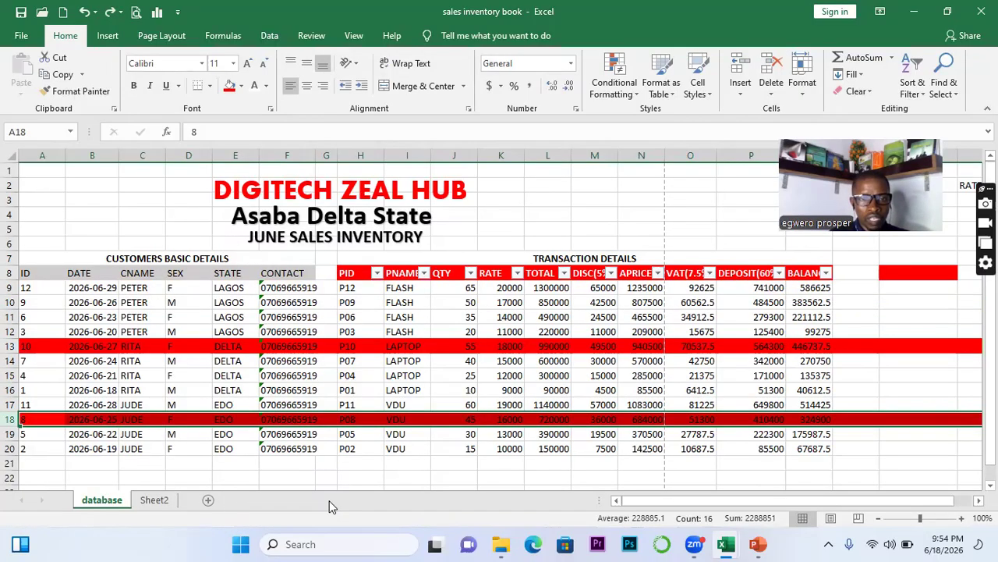
pyautogui.hotkey('ctrl', 'z')
pyautogui.hotkey('ctrl', 'z')
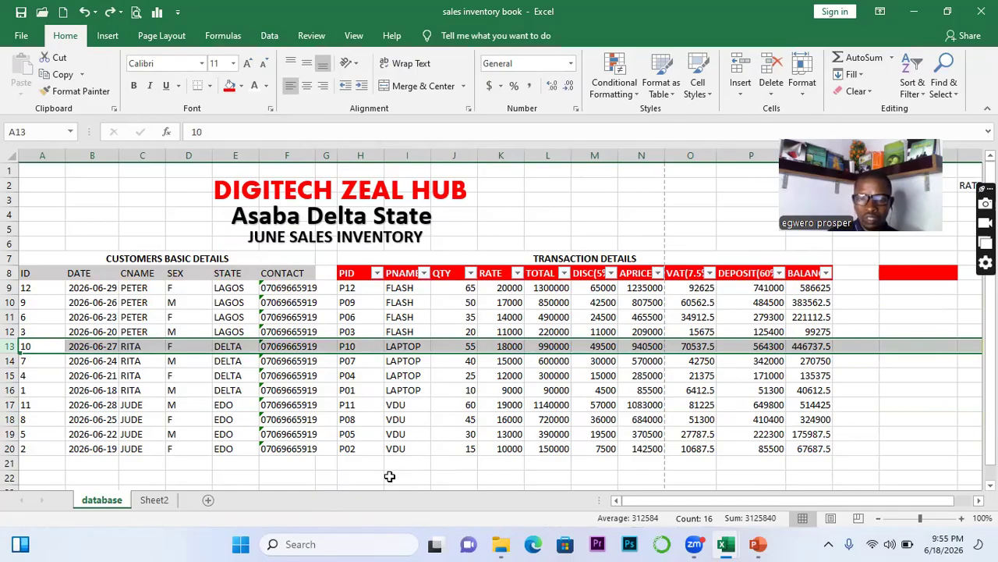
pyautogui.click(389, 476)
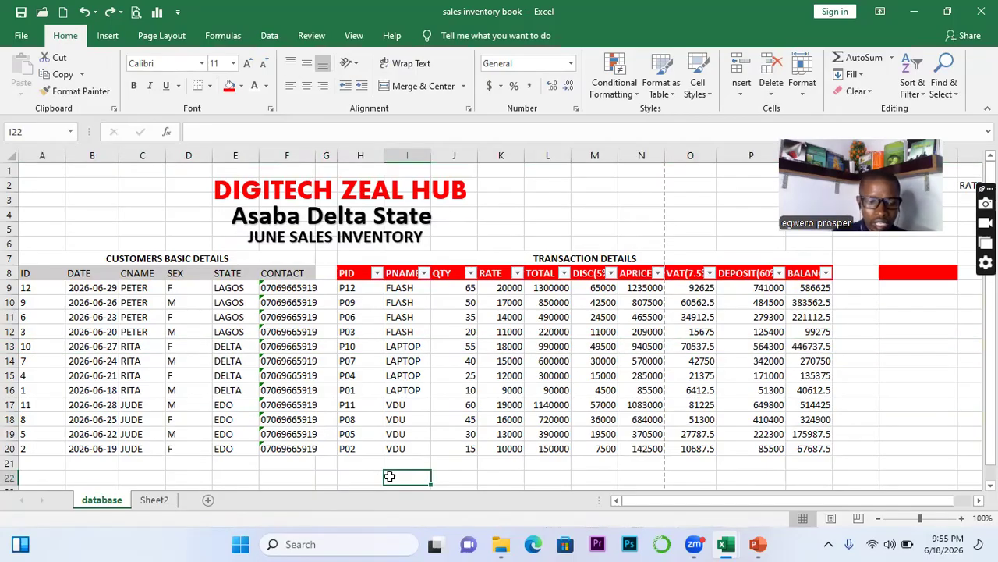
pyautogui.write('@')
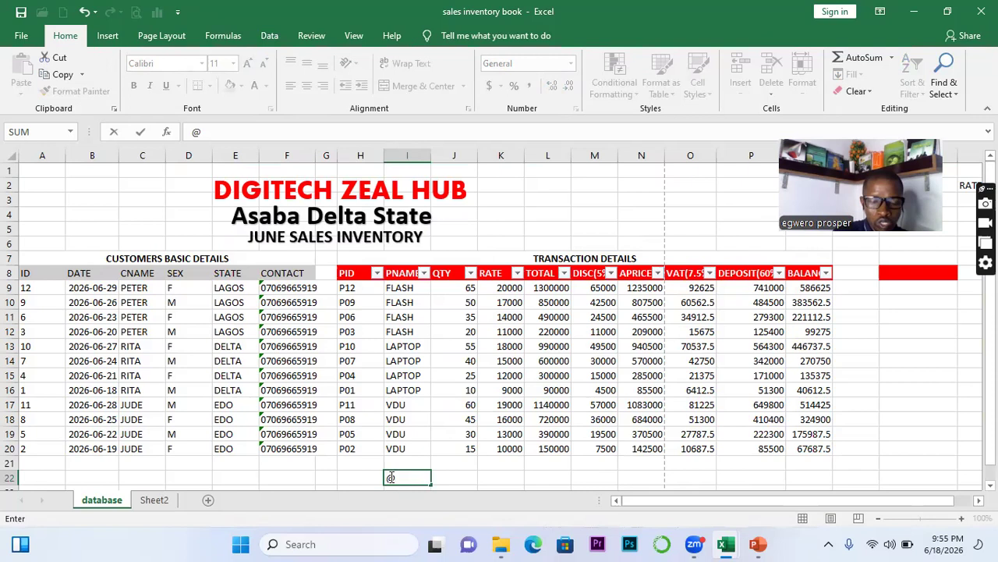
pyautogui.write('digi')
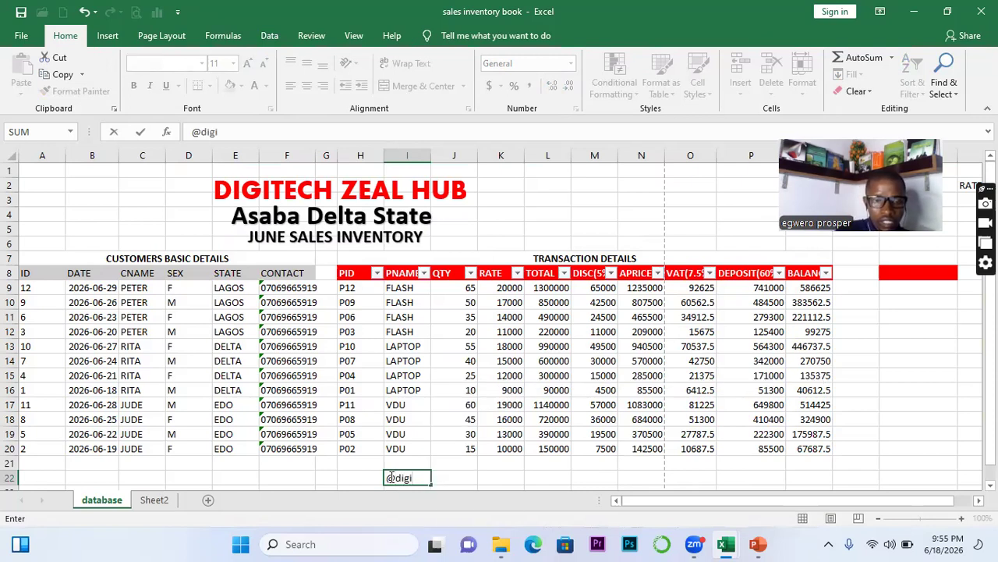
pyautogui.write('te')
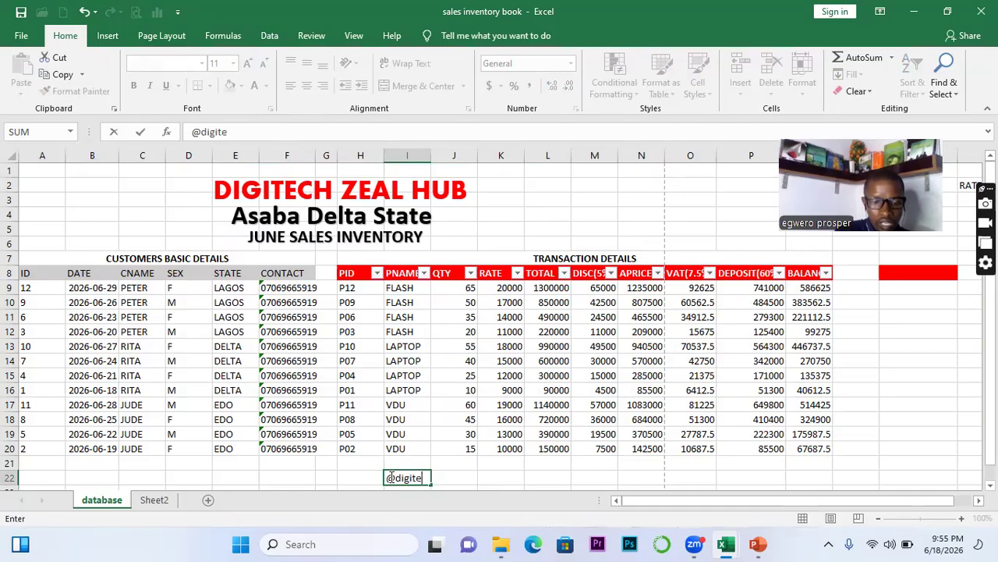
pyautogui.write('chze')
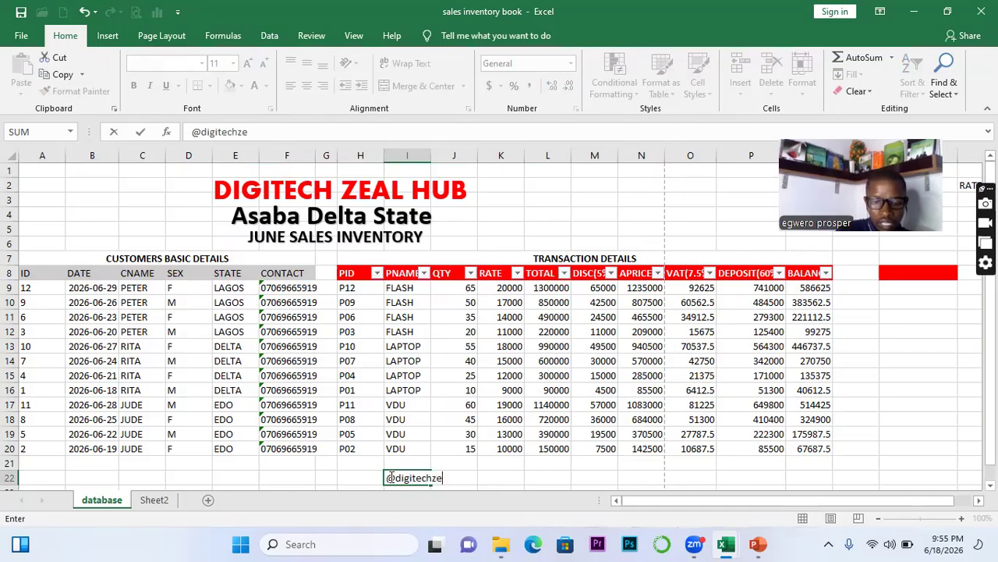
pyautogui.write('alh')
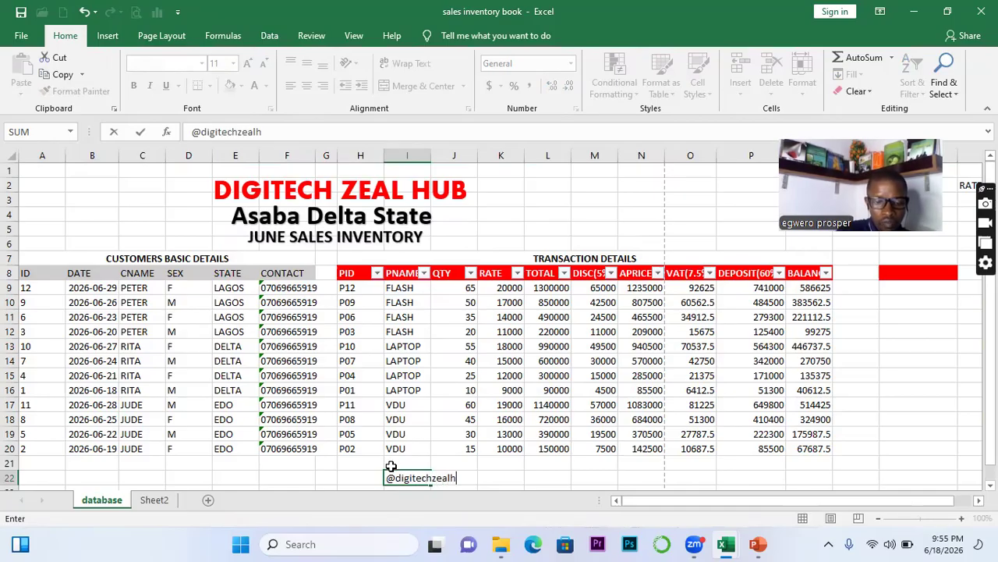
pyautogui.write('ub')
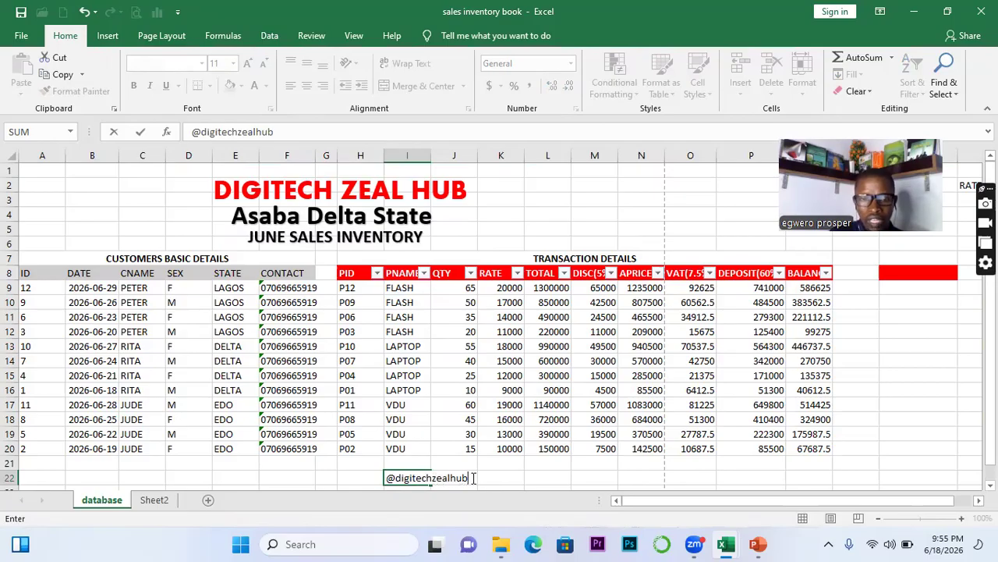
pyautogui.press('BackSpace')
pyautogui.press('BackSpace')
pyautogui.press('BackSpace')
pyautogui.press('BackSpace')
pyautogui.press('BackSpace')
pyautogui.press('BackSpace')
pyautogui.press('BackSpace')
pyautogui.press('BackSpace')
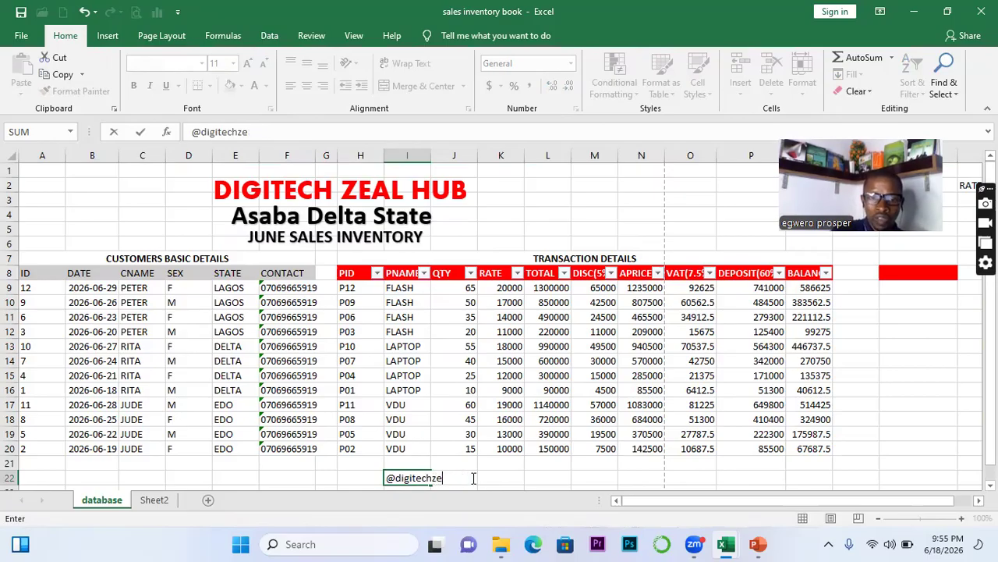
pyautogui.press('BackSpace')
pyautogui.press('BackSpace')
pyautogui.press('BackSpace')
pyautogui.press('BackSpace')
pyautogui.press('BackSpace')
pyautogui.press('BackSpace')
pyautogui.press('BackSpace')
pyautogui.press('BackSpace')
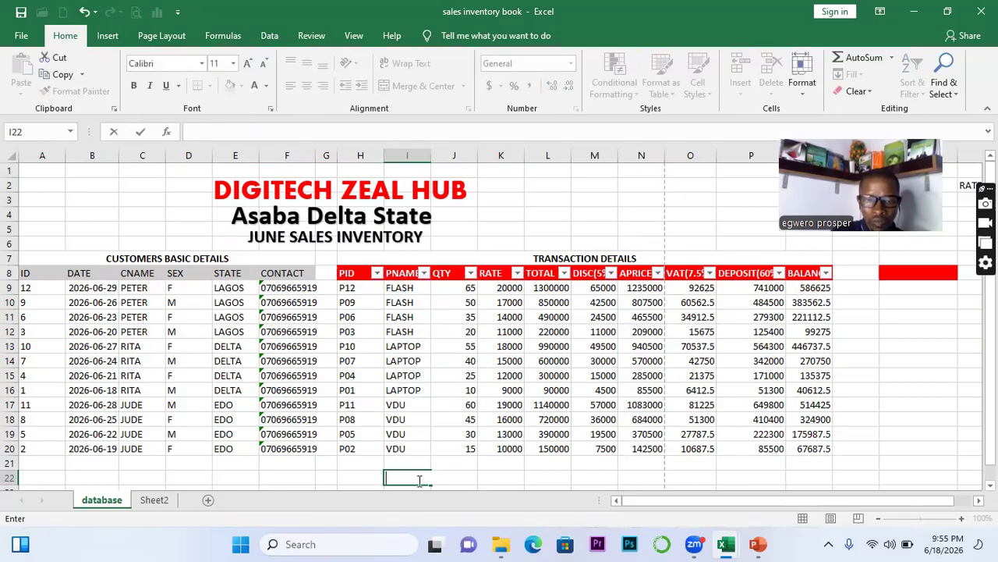
pyautogui.click(373, 481)
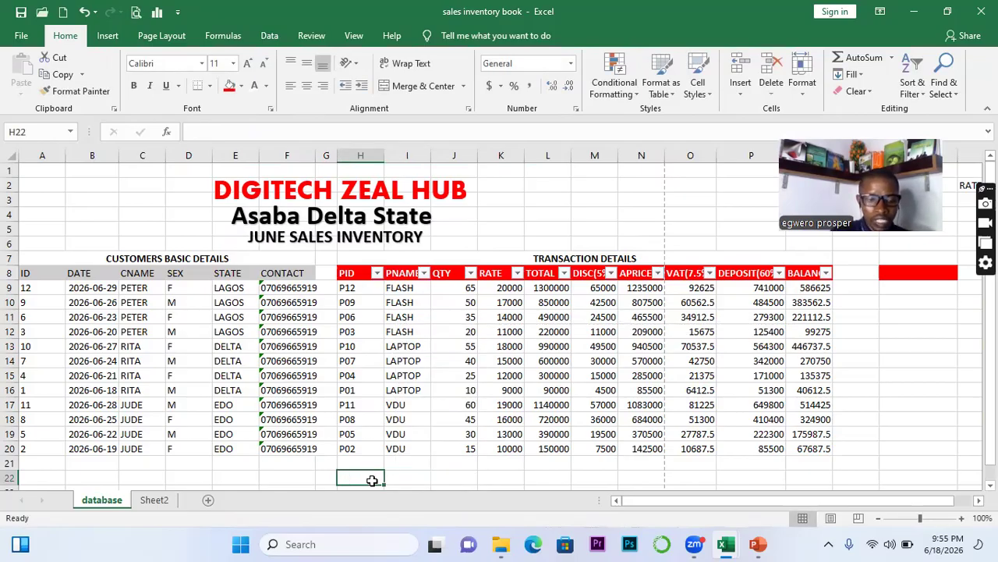
pyautogui.write('ww')
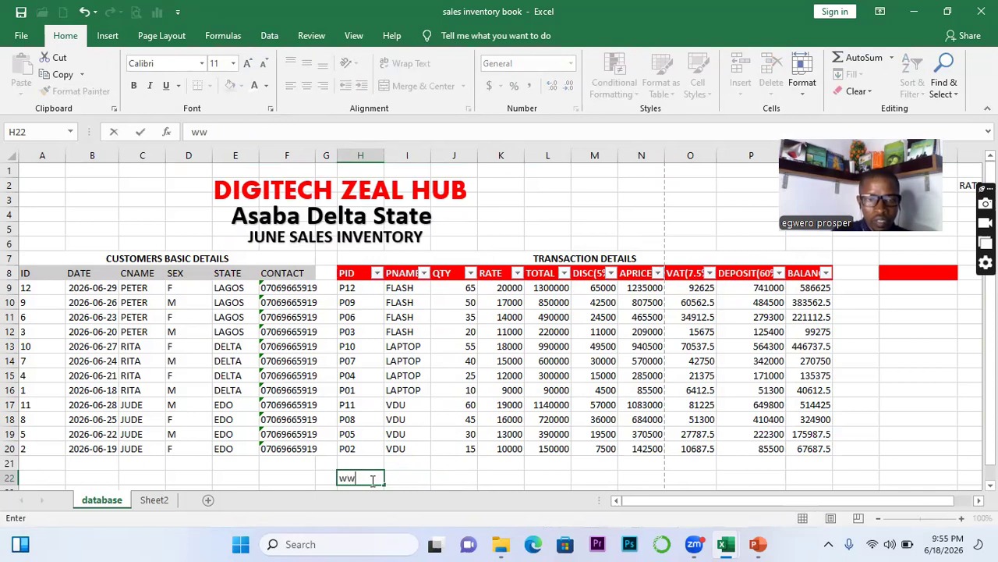
pyautogui.write('w.d')
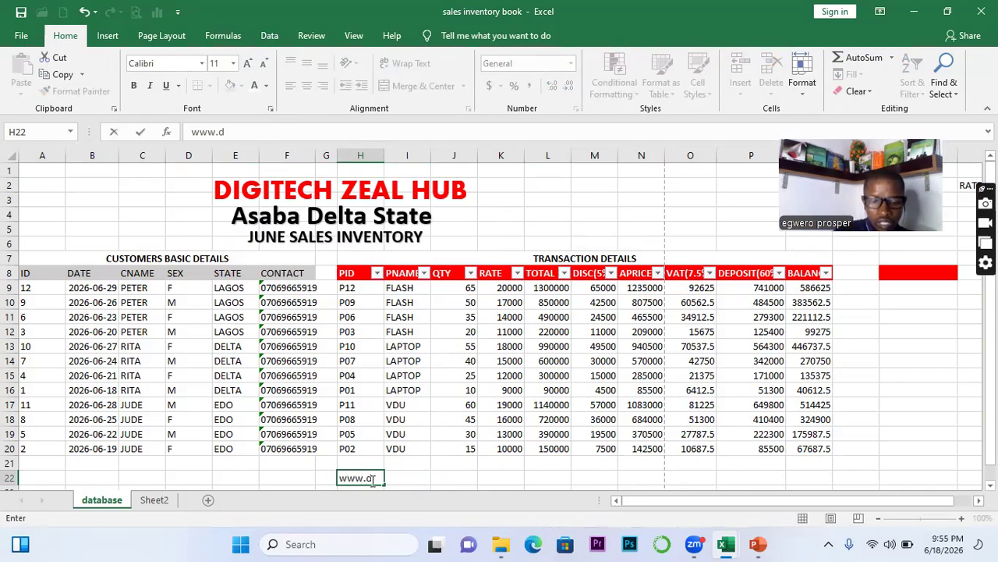
pyautogui.write('igit')
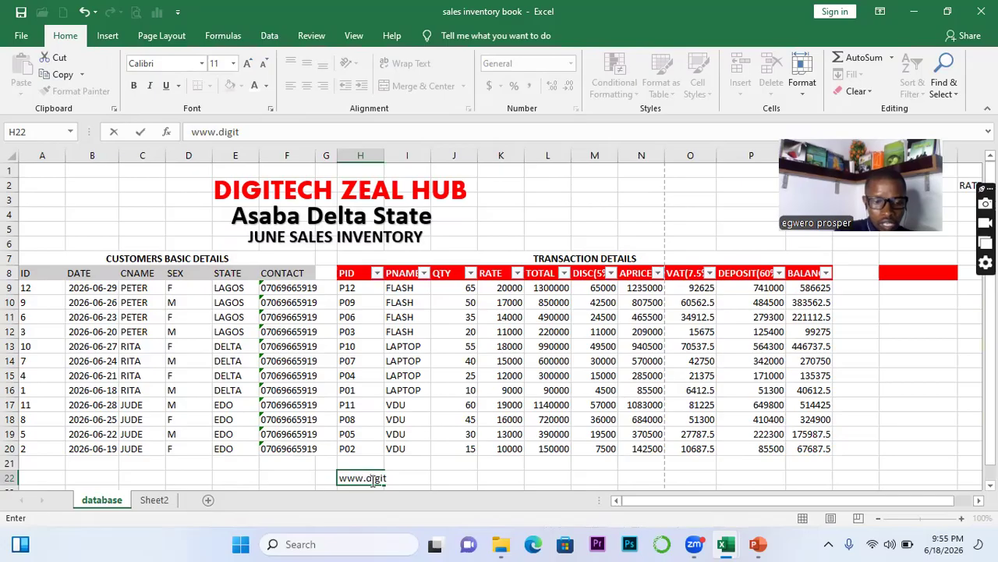
pyautogui.write('echz')
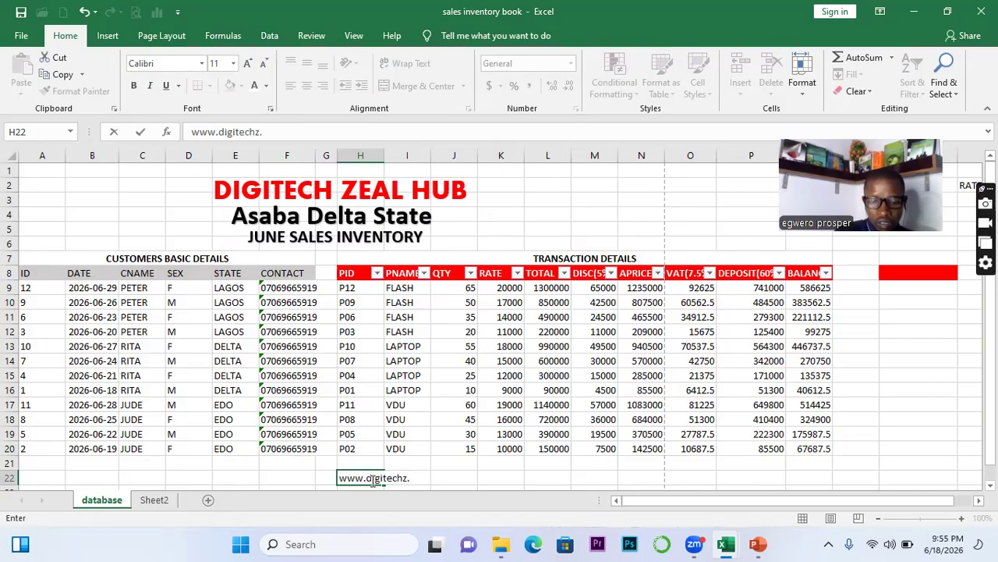
pyautogui.write('.com.ng')
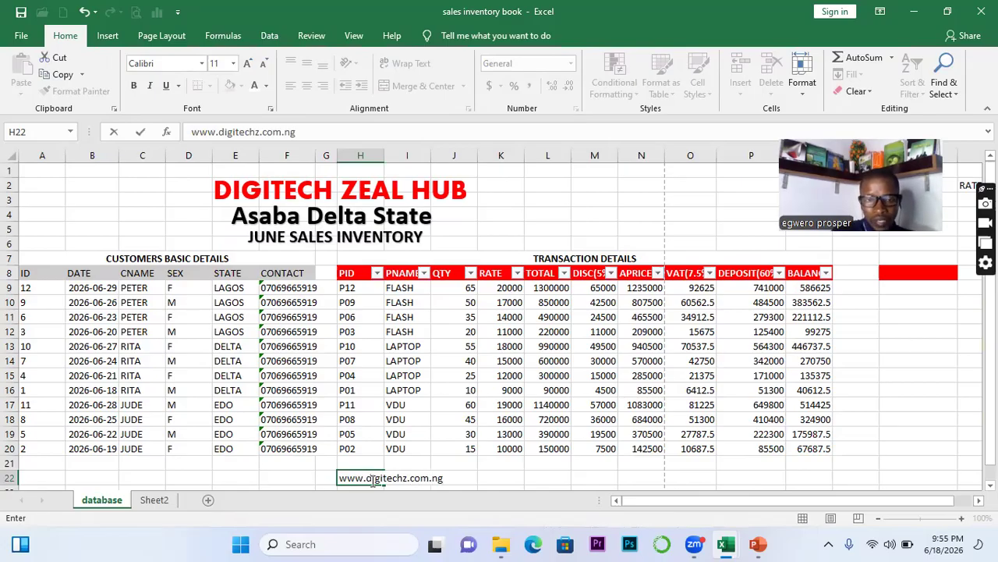
pyautogui.press('BackSpace')
pyautogui.press('BackSpace')
pyautogui.press('BackSpace')
pyautogui.press('BackSpace')
pyautogui.press('BackSpace')
pyautogui.press('BackSpace')
pyautogui.press('BackSpace')
pyautogui.press('BackSpace')
pyautogui.press('BackSpace')
pyautogui.press('BackSpace')
pyautogui.press('BackSpace')
pyautogui.press('BackSpace')
pyautogui.press('BackSpace')
pyautogui.press('BackSpace')
pyautogui.press('BackSpace')
pyautogui.press('BackSpace')
pyautogui.press('BackSpace')
pyautogui.press('BackSpace')
pyautogui.press('BackSpace')
pyautogui.press('BackSpace')
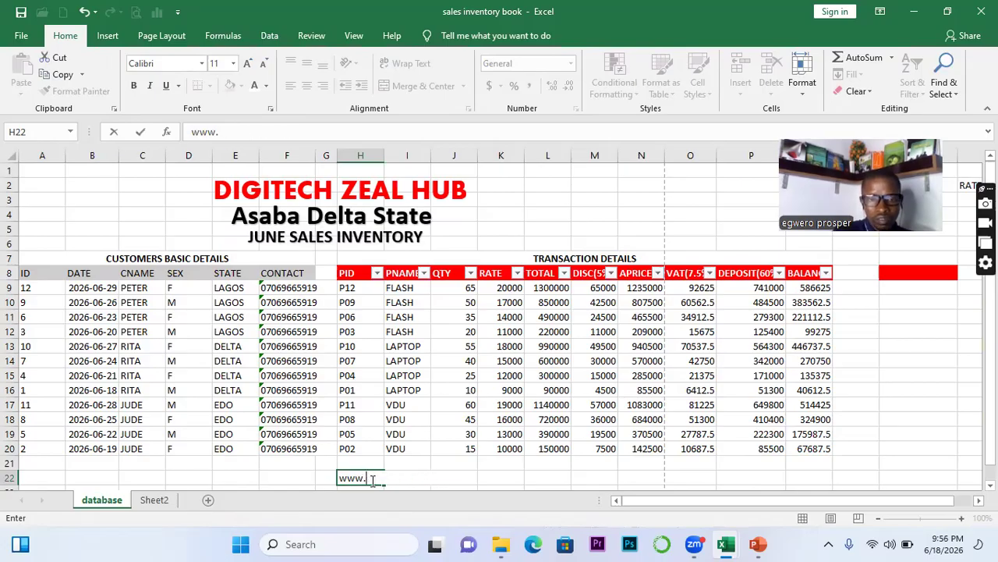
pyautogui.click(293, 333)
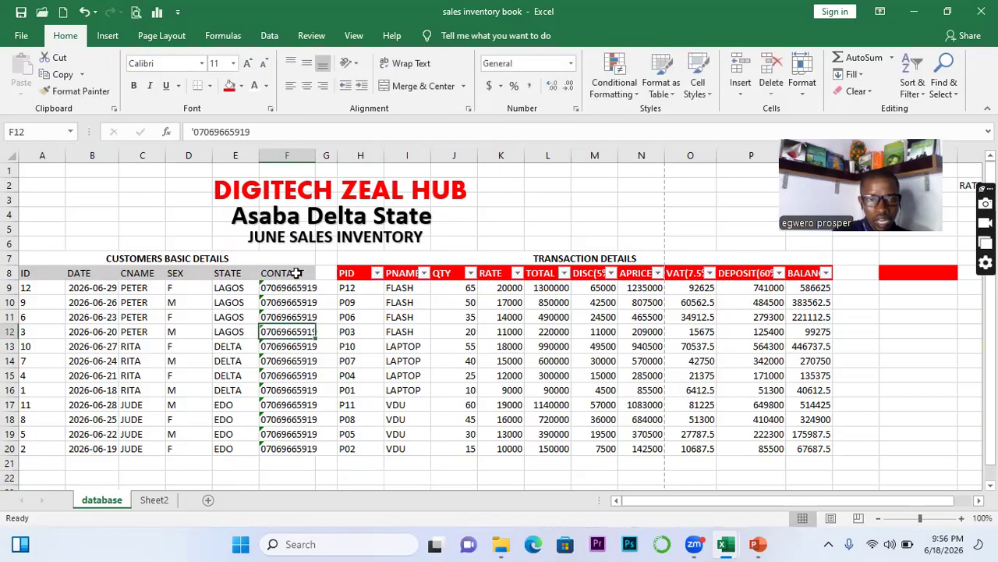